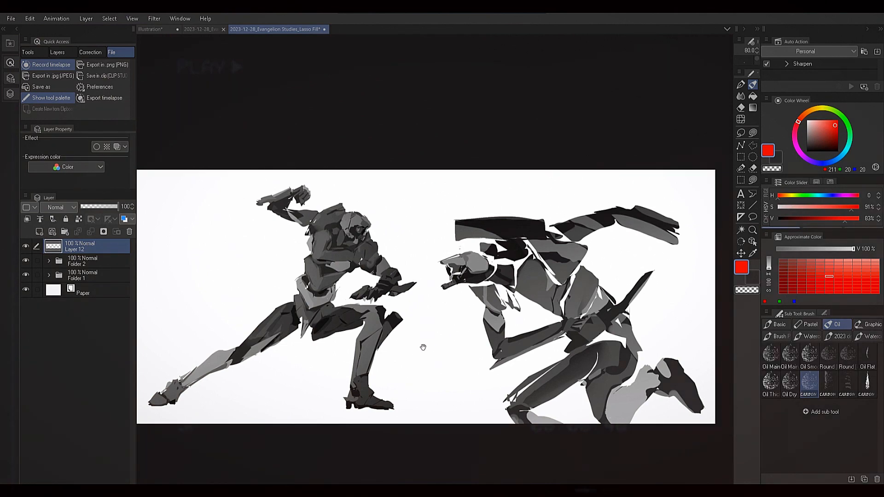
Look over the two existing grayscale mecha figure studies, comparing their poses and value shapes.
{"action": "mouse_move", "coordinate": [422, 344]}
{"action": "left_mouse_down"}
{"action": "mouse_move", "coordinate": [430, 355]}
{"action": "mouse_move", "coordinate": [410, 339]}
{"action": "left_mouse_up"}
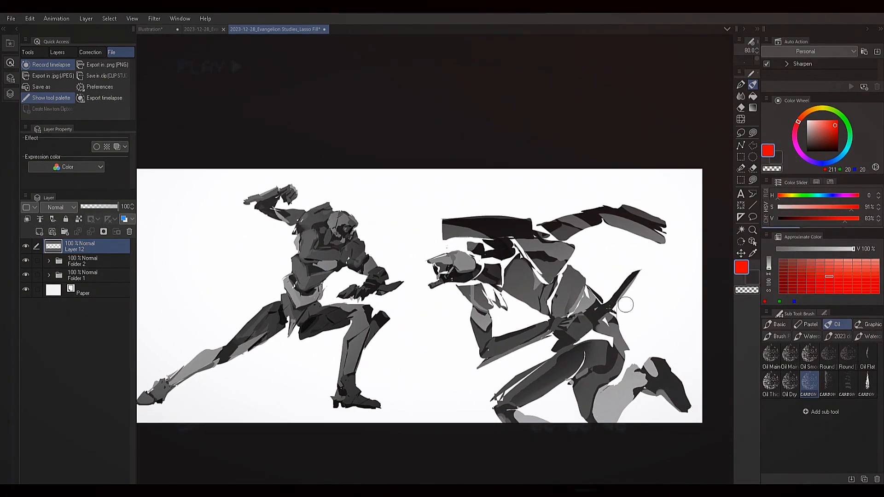
{"action": "left_click_drag", "start_coordinate": [600, 308], "coordinate": [565, 320]}
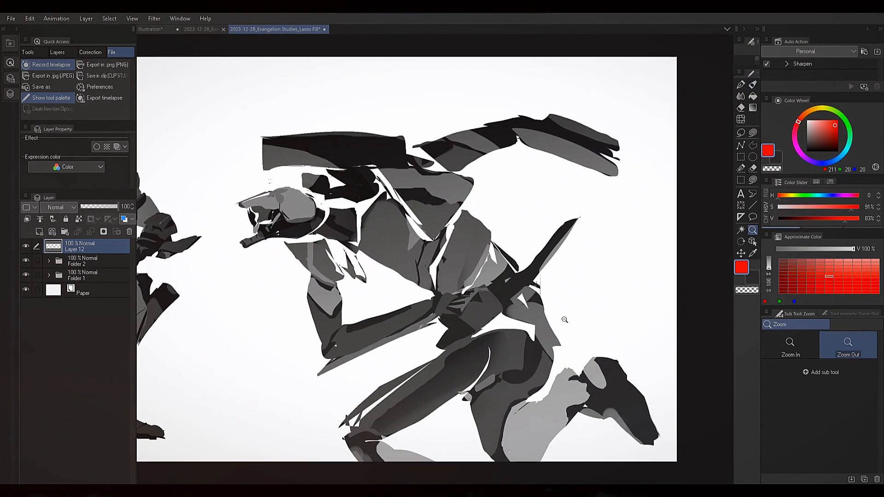
{"action": "left_click", "coordinate": [564, 319]}
{"action": "left_click_drag", "start_coordinate": [628, 285], "coordinate": [630, 273]}
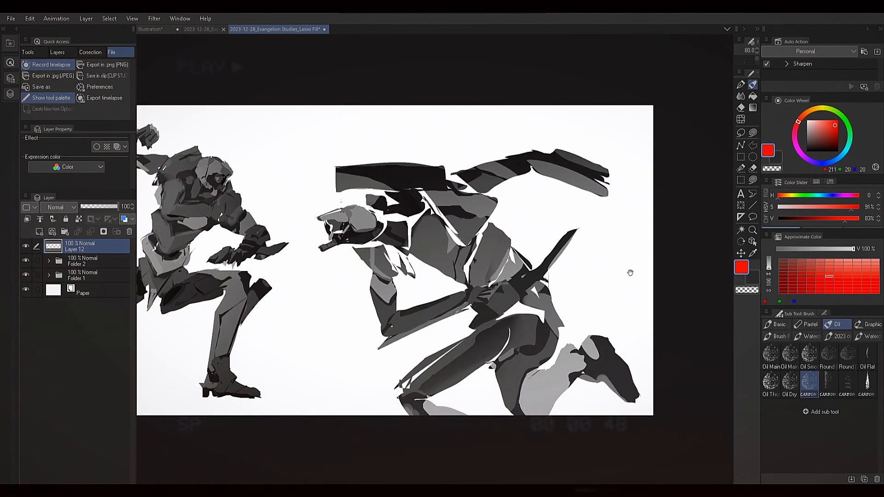
{"action": "left_click_drag", "start_coordinate": [520, 319], "coordinate": [570, 309]}
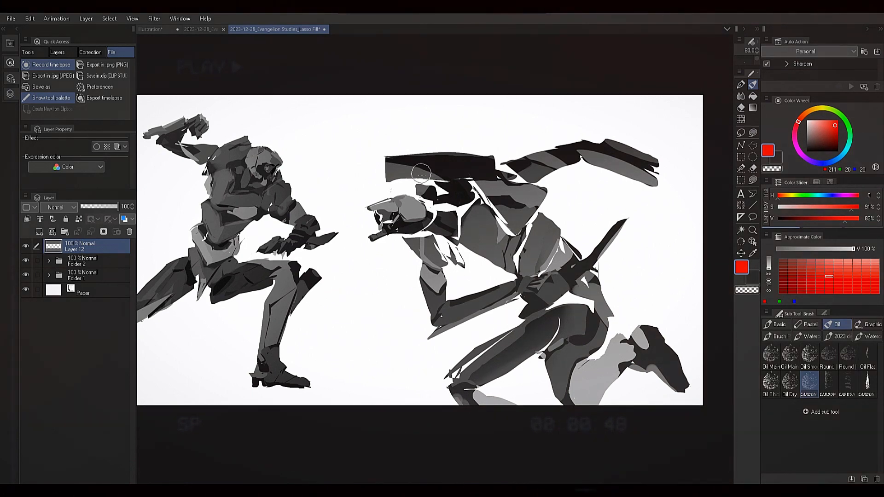
{"action": "left_click_drag", "start_coordinate": [416, 215], "coordinate": [539, 208]}
{"action": "left_click_drag", "start_coordinate": [369, 234], "coordinate": [498, 254]}
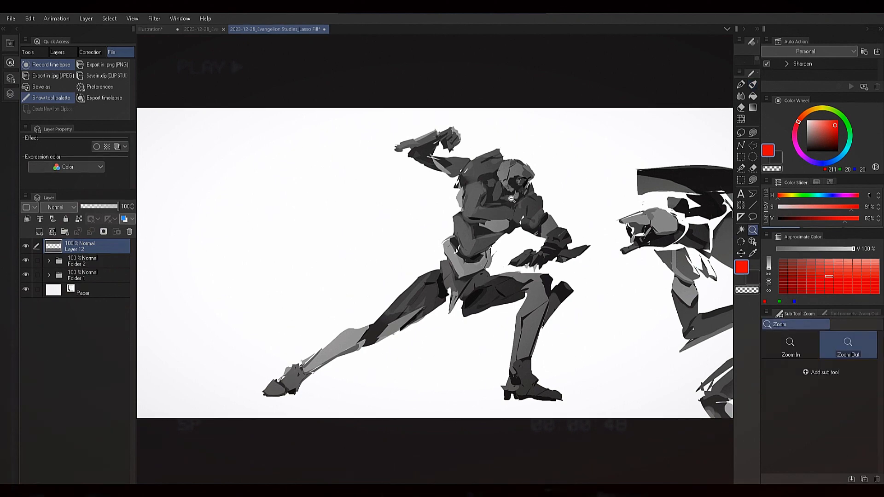
{"action": "mouse_move", "coordinate": [522, 196]}
{"action": "left_mouse_down"}
{"action": "mouse_move", "coordinate": [506, 193]}
{"action": "mouse_move", "coordinate": [548, 185]}
{"action": "mouse_move", "coordinate": [532, 190]}
{"action": "left_mouse_up"}
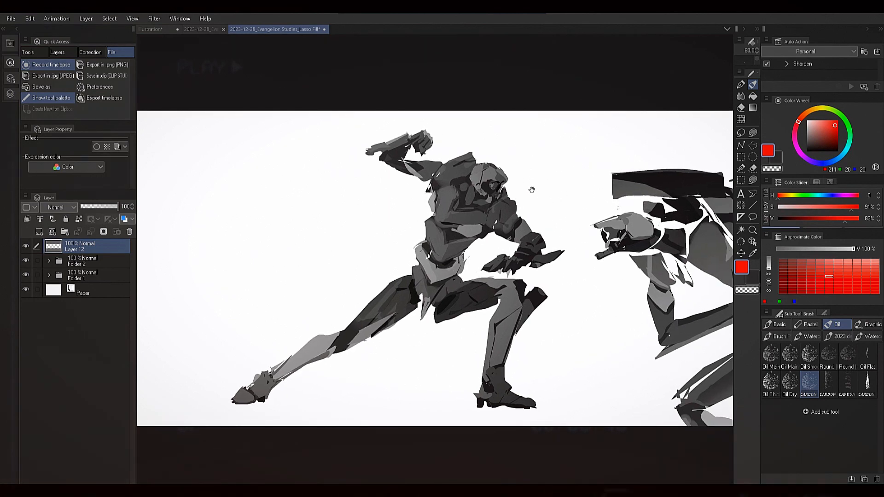
{"action": "key", "text": "alt+space"}
{"action": "left_click", "coordinate": [561, 306]}
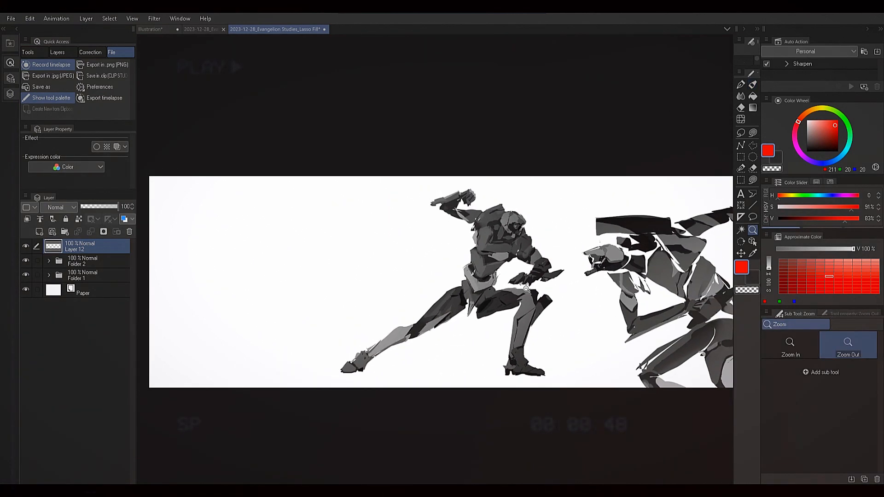
{"action": "scroll", "coordinate": [518, 302], "scroll_direction": "up", "scroll_amount": 3}
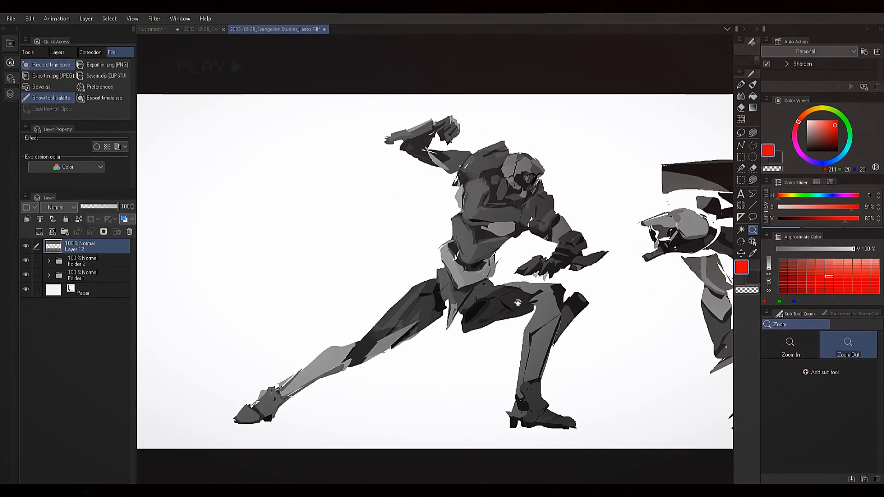
{"action": "left_click", "coordinate": [557, 307]}
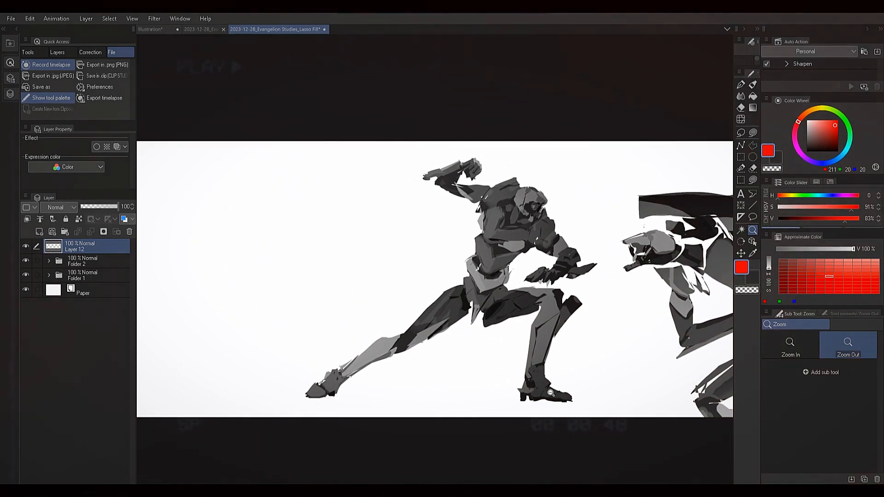
{"action": "left_click_drag", "start_coordinate": [569, 382], "coordinate": [525, 385]}
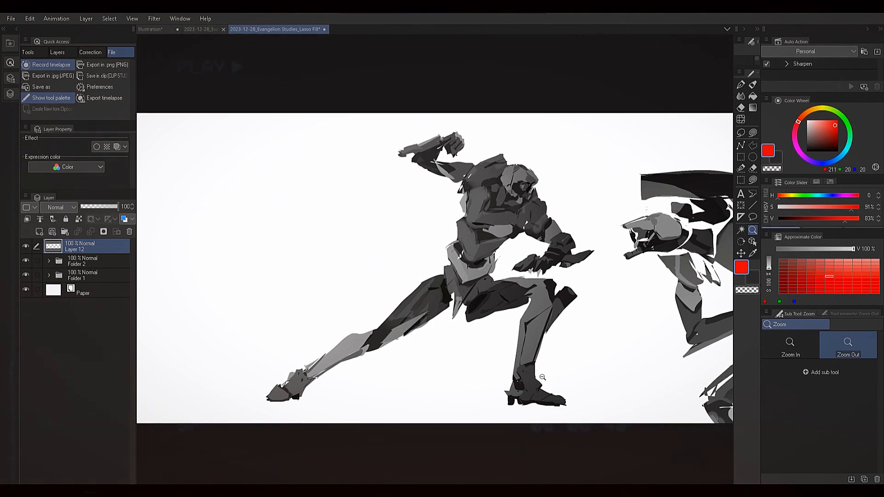
{"action": "left_click_drag", "start_coordinate": [511, 375], "coordinate": [556, 370]}
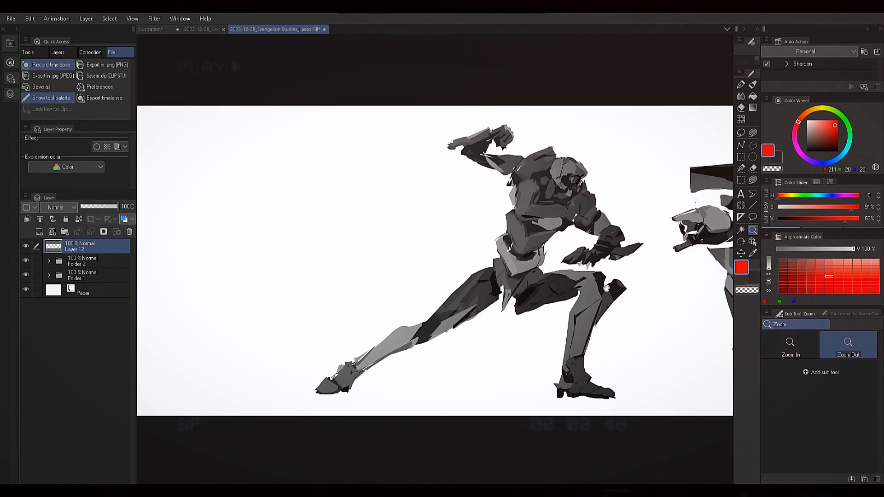
Choose the Lasso fill 4 tool and sample a dark grey (RGB 66, 66, 66) from the lunging figure.
{"action": "left_click", "coordinate": [752, 133]}
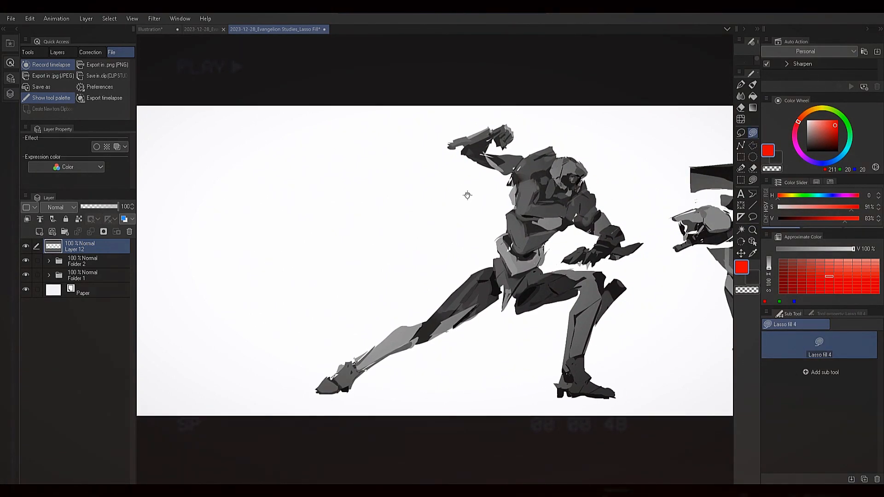
{"action": "left_click_drag", "start_coordinate": [403, 199], "coordinate": [485, 191]}
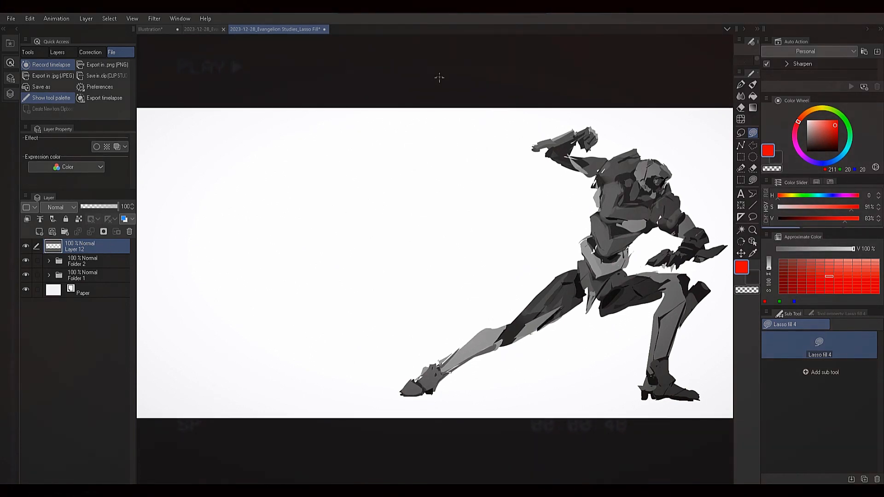
{"action": "key", "text": "ctrl+g"}
{"action": "left_click_drag", "start_coordinate": [305, 212], "coordinate": [354, 220]}
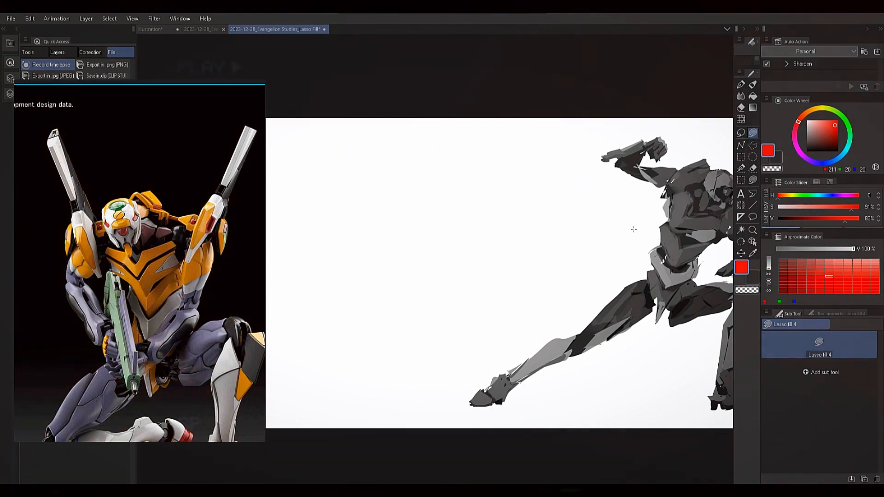
{"action": "left_click", "coordinate": [676, 294], "text": "alt"}
{"action": "left_click", "coordinate": [676, 296], "text": "alt"}
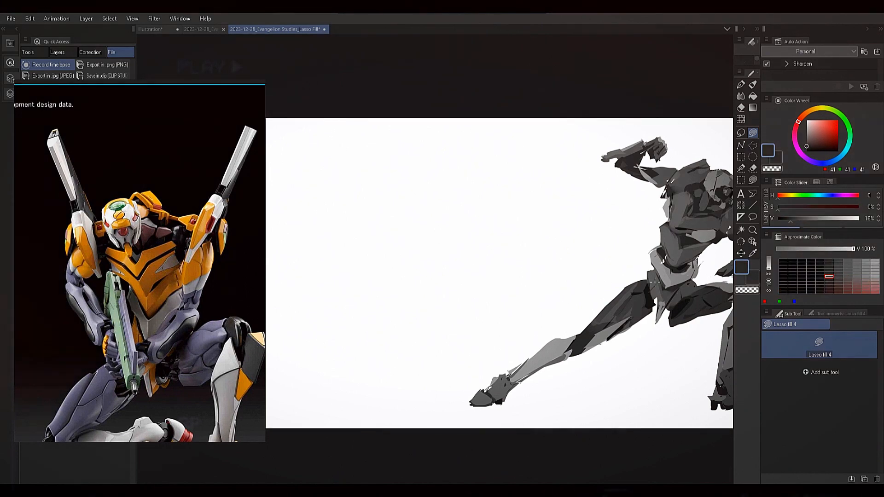
{"action": "left_click", "coordinate": [675, 297], "text": "alt"}
{"action": "left_click", "coordinate": [675, 296], "text": "alt"}
{"action": "left_click_drag", "start_coordinate": [403, 206], "coordinate": [402, 202]}
Block in the new figure's round head, shoulders and tapered chest as dark grey lasso-filled shapes on the blank canvas area.
{"action": "left_click_drag", "start_coordinate": [634, 216], "coordinate": [382, 221]}
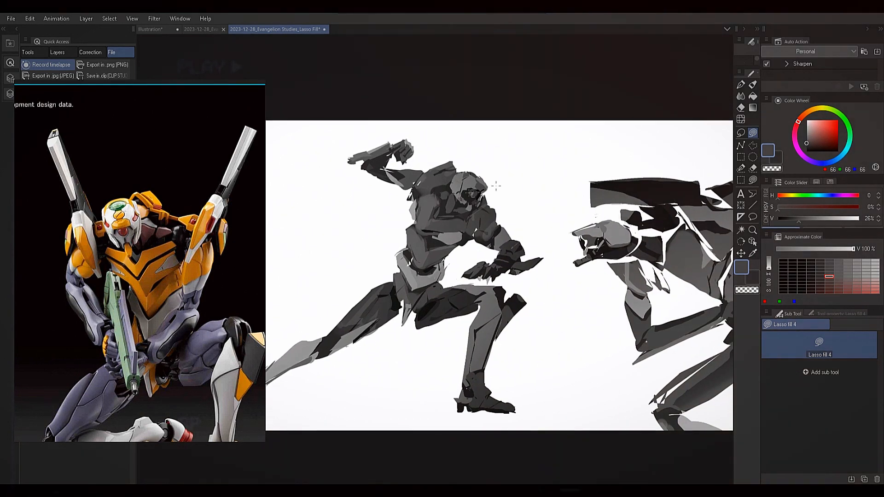
{"action": "left_click_drag", "start_coordinate": [413, 195], "coordinate": [532, 182]}
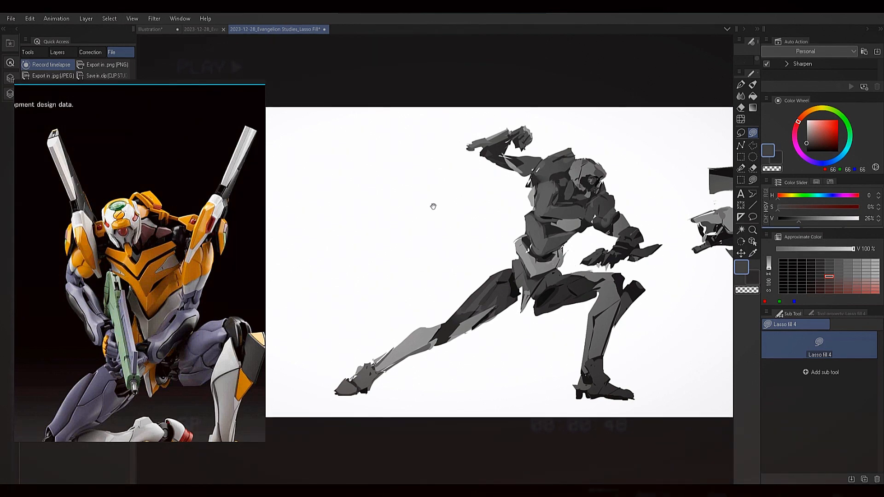
{"action": "left_click_drag", "start_coordinate": [433, 206], "coordinate": [608, 208]}
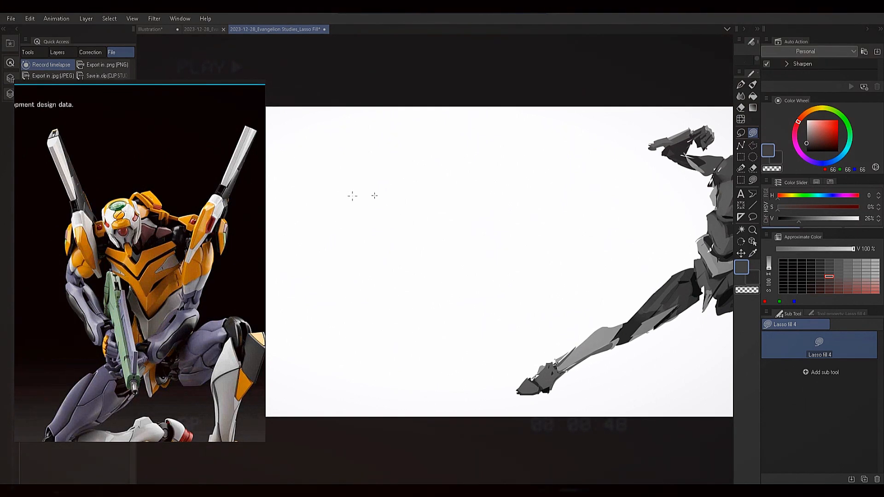
{"action": "mouse_move", "coordinate": [403, 216]}
{"action": "left_mouse_down"}
{"action": "mouse_move", "coordinate": [397, 191]}
{"action": "mouse_move", "coordinate": [447, 201]}
{"action": "mouse_move", "coordinate": [417, 230]}
{"action": "left_mouse_up"}
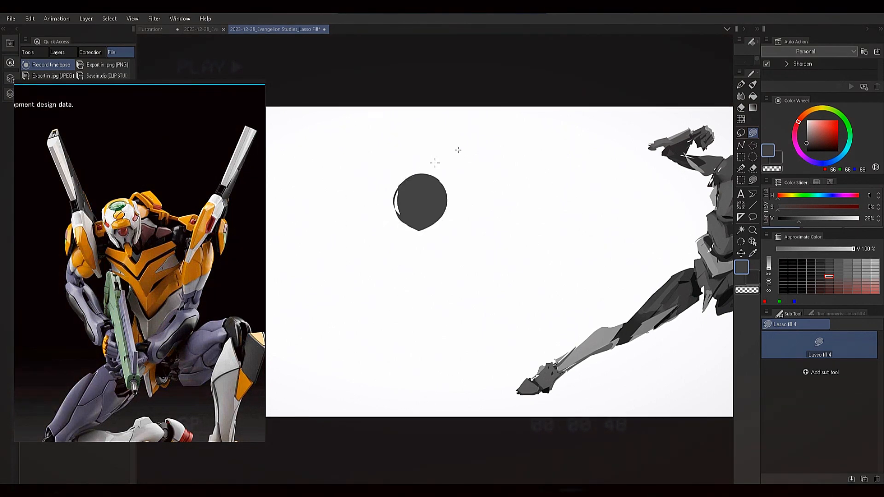
{"action": "left_click_drag", "start_coordinate": [381, 208], "coordinate": [405, 225]}
{"action": "left_click_drag", "start_coordinate": [481, 220], "coordinate": [435, 223]}
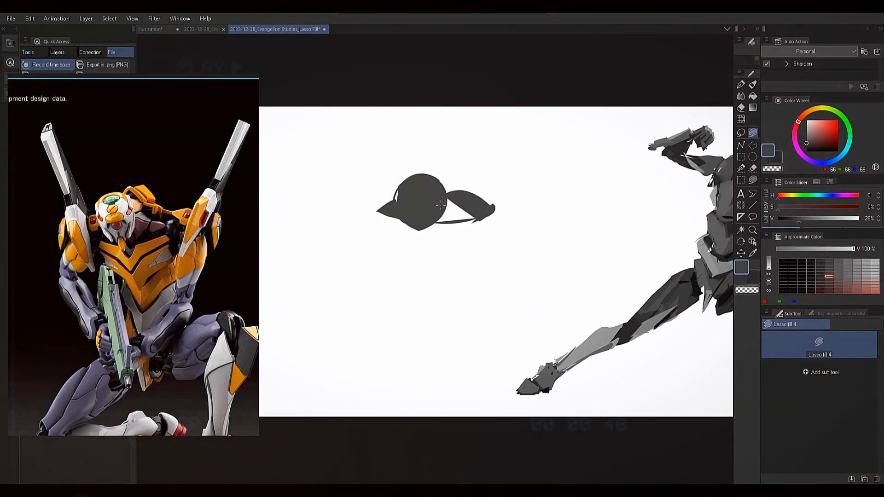
{"action": "mouse_move", "coordinate": [451, 214]}
{"action": "left_mouse_down"}
{"action": "mouse_move", "coordinate": [470, 203]}
{"action": "mouse_move", "coordinate": [453, 220]}
{"action": "left_mouse_up"}
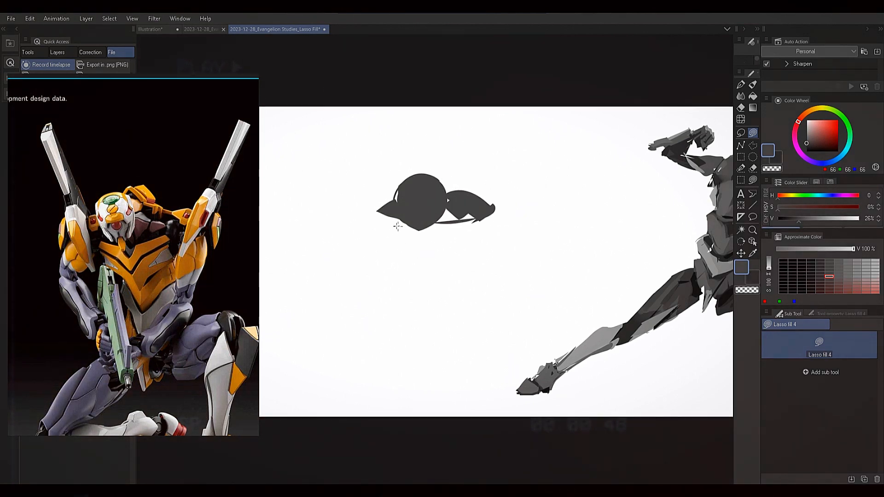
{"action": "mouse_move", "coordinate": [395, 225]}
{"action": "left_mouse_down"}
{"action": "mouse_move", "coordinate": [423, 268]}
{"action": "mouse_move", "coordinate": [485, 211]}
{"action": "mouse_move", "coordinate": [433, 233]}
{"action": "mouse_move", "coordinate": [464, 221]}
{"action": "left_mouse_up"}
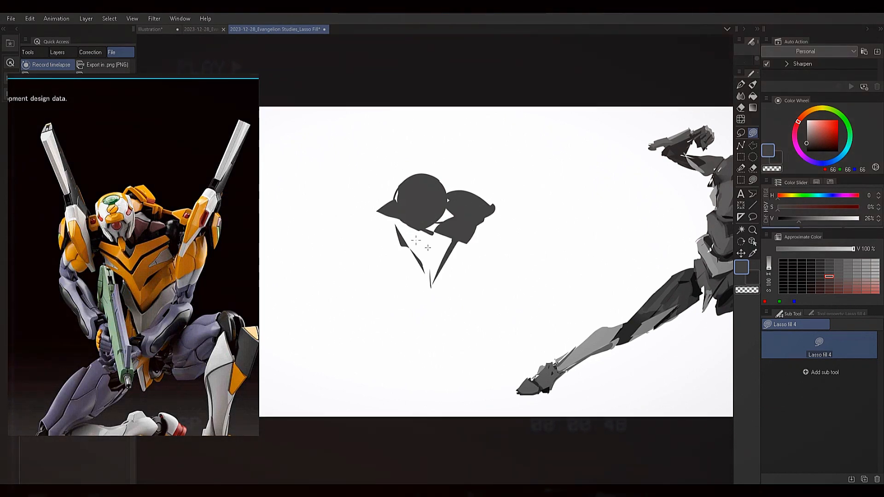
{"action": "mouse_move", "coordinate": [414, 237]}
{"action": "left_mouse_down"}
{"action": "mouse_move", "coordinate": [420, 270]}
{"action": "mouse_move", "coordinate": [439, 226]}
{"action": "left_mouse_up"}
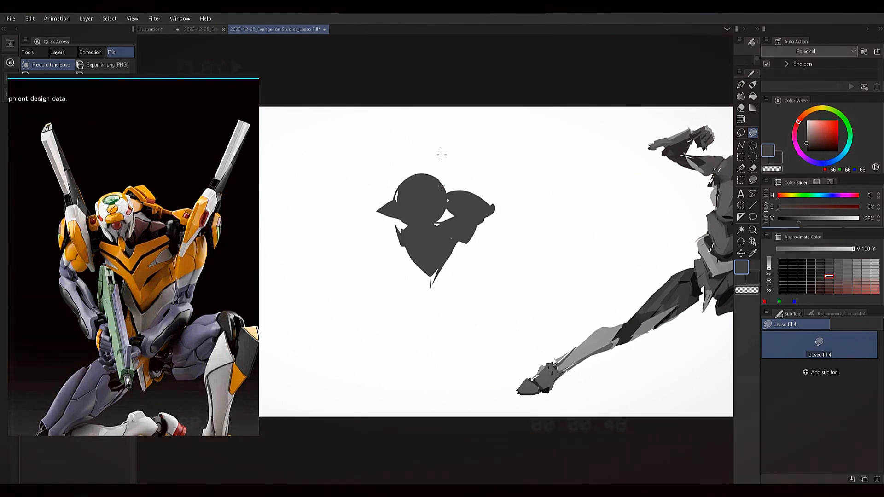
Fill two long, slanted shoulder pylons on either side of the head in the same dark grey, following the reference.
{"action": "mouse_move", "coordinate": [378, 210]}
{"action": "left_mouse_down"}
{"action": "mouse_move", "coordinate": [366, 216]}
{"action": "mouse_move", "coordinate": [374, 234]}
{"action": "left_mouse_up"}
{"action": "mouse_move", "coordinate": [337, 139]}
{"action": "left_mouse_down"}
{"action": "mouse_move", "coordinate": [359, 217]}
{"action": "mouse_move", "coordinate": [343, 122]}
{"action": "mouse_move", "coordinate": [387, 256]}
{"action": "mouse_move", "coordinate": [368, 182]}
{"action": "left_mouse_up"}
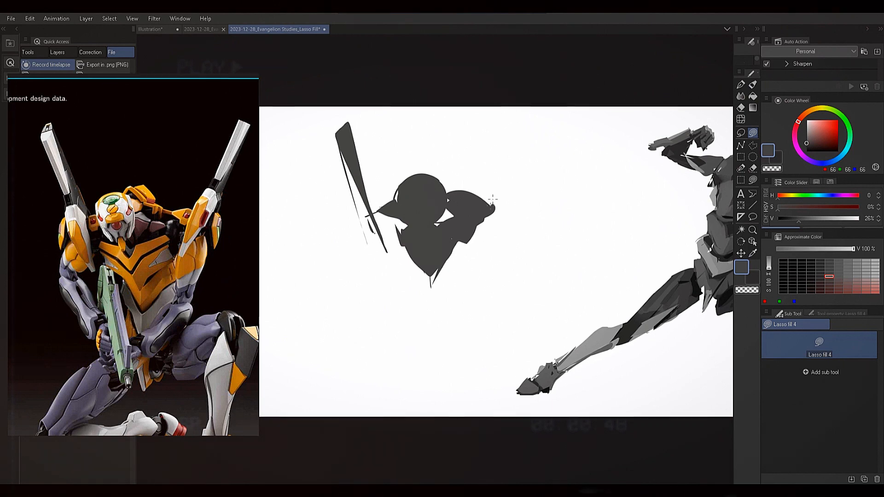
{"action": "mouse_move", "coordinate": [495, 210]}
{"action": "left_mouse_down"}
{"action": "mouse_move", "coordinate": [479, 259]}
{"action": "mouse_move", "coordinate": [501, 216]}
{"action": "mouse_move", "coordinate": [495, 210]}
{"action": "mouse_move", "coordinate": [552, 123]}
{"action": "mouse_move", "coordinate": [566, 132]}
{"action": "mouse_move", "coordinate": [483, 280]}
{"action": "left_mouse_up"}
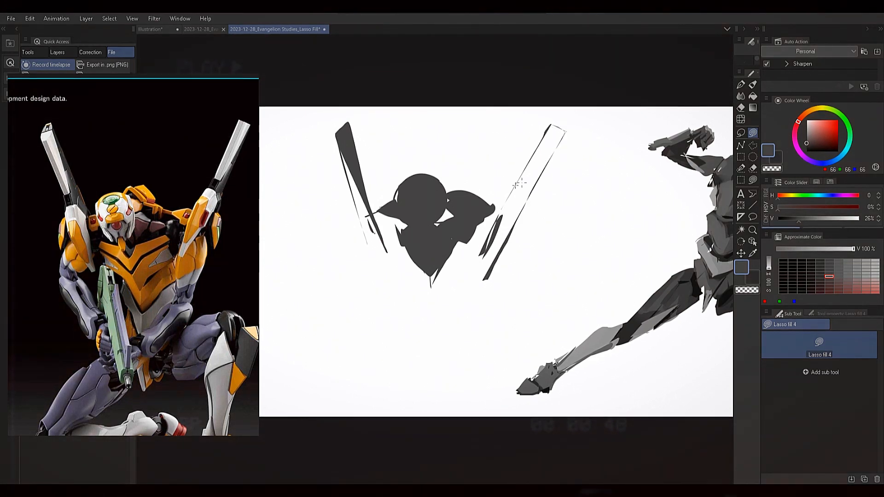
{"action": "mouse_move", "coordinate": [491, 237]}
{"action": "left_mouse_down"}
{"action": "mouse_move", "coordinate": [523, 198]}
{"action": "mouse_move", "coordinate": [517, 181]}
{"action": "mouse_move", "coordinate": [554, 121]}
{"action": "mouse_move", "coordinate": [513, 224]}
{"action": "mouse_move", "coordinate": [477, 253]}
{"action": "mouse_move", "coordinate": [467, 242]}
{"action": "left_mouse_up"}
Block in both bent arms in dark grey so that they converge below the chest, with a small hand shape where they meet.
{"action": "mouse_move", "coordinate": [379, 216]}
{"action": "left_mouse_down"}
{"action": "mouse_move", "coordinate": [384, 232]}
{"action": "mouse_move", "coordinate": [405, 244]}
{"action": "mouse_move", "coordinate": [399, 214]}
{"action": "mouse_move", "coordinate": [349, 254]}
{"action": "mouse_move", "coordinate": [412, 346]}
{"action": "mouse_move", "coordinate": [367, 289]}
{"action": "left_mouse_up"}
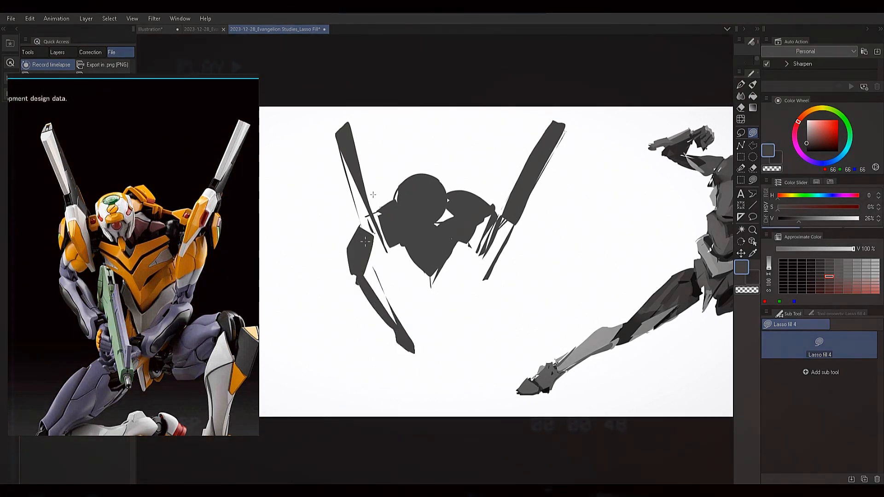
{"action": "mouse_move", "coordinate": [464, 278]}
{"action": "left_mouse_down"}
{"action": "mouse_move", "coordinate": [435, 306]}
{"action": "mouse_move", "coordinate": [466, 276]}
{"action": "left_mouse_up"}
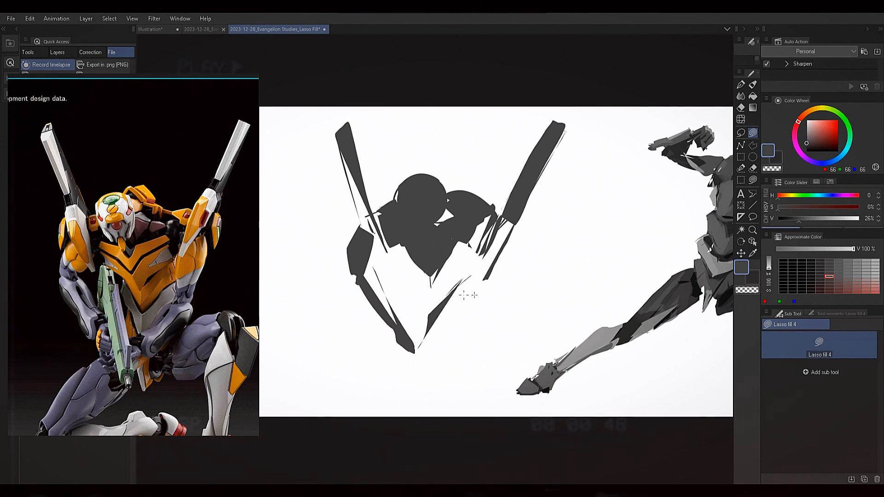
{"action": "mouse_move", "coordinate": [479, 289]}
{"action": "left_mouse_down"}
{"action": "mouse_move", "coordinate": [481, 308]}
{"action": "mouse_move", "coordinate": [417, 351]}
{"action": "mouse_move", "coordinate": [478, 285]}
{"action": "left_mouse_up"}
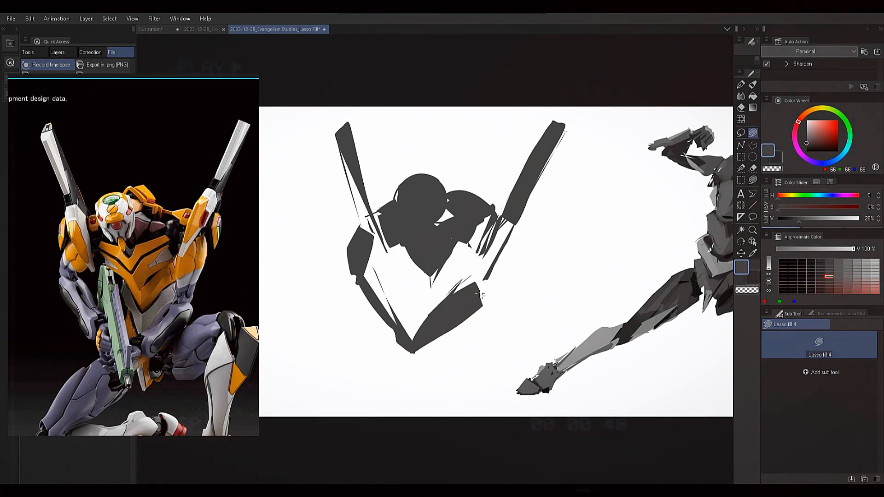
{"action": "left_click_drag", "start_coordinate": [442, 365], "coordinate": [429, 347]}
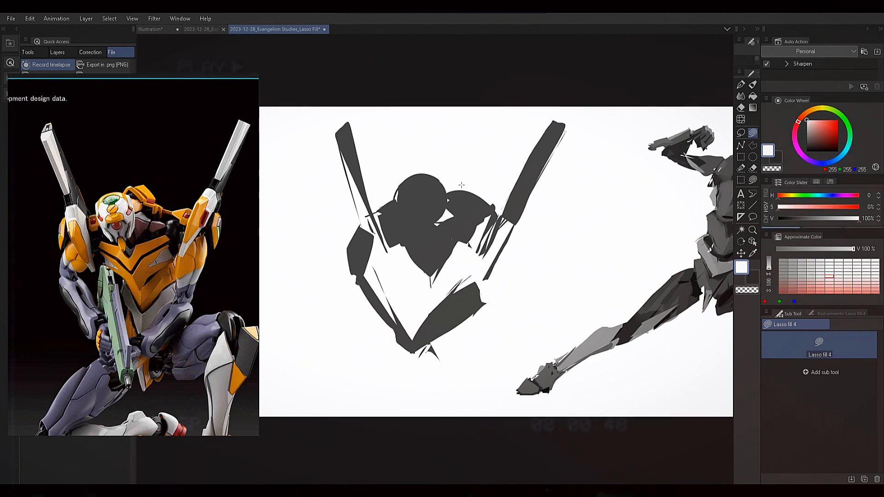
Fill black shadow shapes under the head, on both shoulders and along the pylons, and switch the drawing colour to white.
{"action": "left_click", "coordinate": [803, 150]}
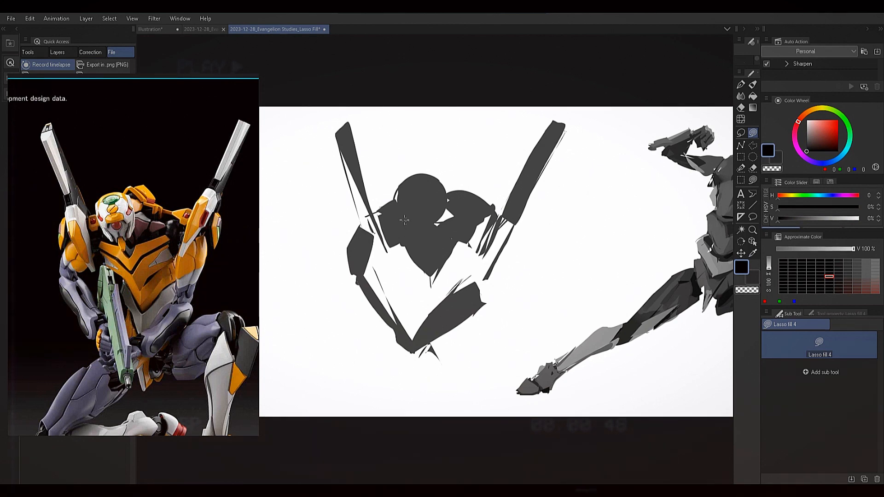
{"action": "mouse_move", "coordinate": [404, 220]}
{"action": "left_mouse_down"}
{"action": "mouse_move", "coordinate": [437, 223]}
{"action": "mouse_move", "coordinate": [425, 234]}
{"action": "mouse_move", "coordinate": [444, 220]}
{"action": "mouse_move", "coordinate": [422, 220]}
{"action": "left_mouse_up"}
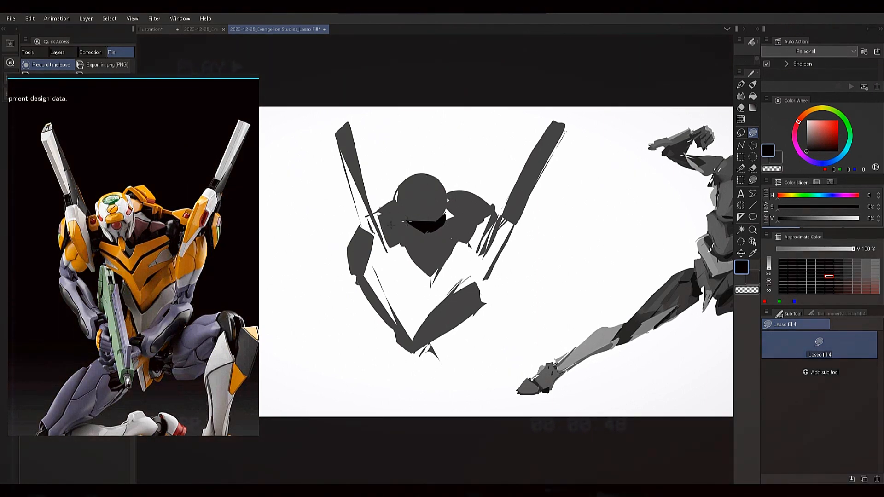
{"action": "mouse_move", "coordinate": [382, 228]}
{"action": "left_mouse_down"}
{"action": "mouse_move", "coordinate": [402, 228]}
{"action": "mouse_move", "coordinate": [381, 229]}
{"action": "left_mouse_up"}
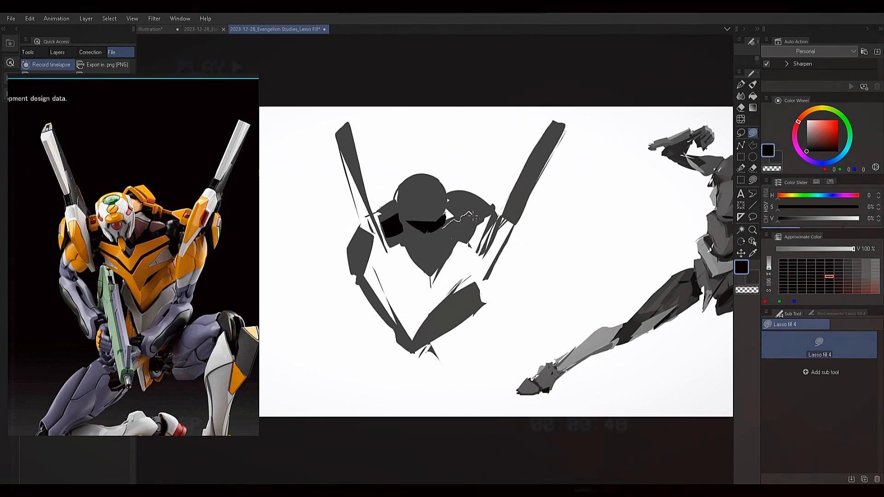
{"action": "left_click_drag", "start_coordinate": [443, 226], "coordinate": [472, 233]}
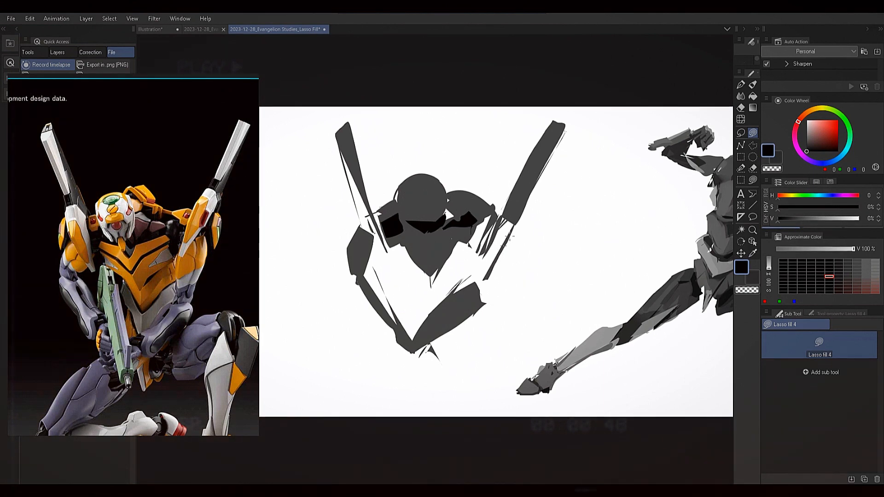
{"action": "mouse_move", "coordinate": [502, 250]}
{"action": "left_mouse_down"}
{"action": "mouse_move", "coordinate": [567, 129]}
{"action": "mouse_move", "coordinate": [520, 226]}
{"action": "left_mouse_up"}
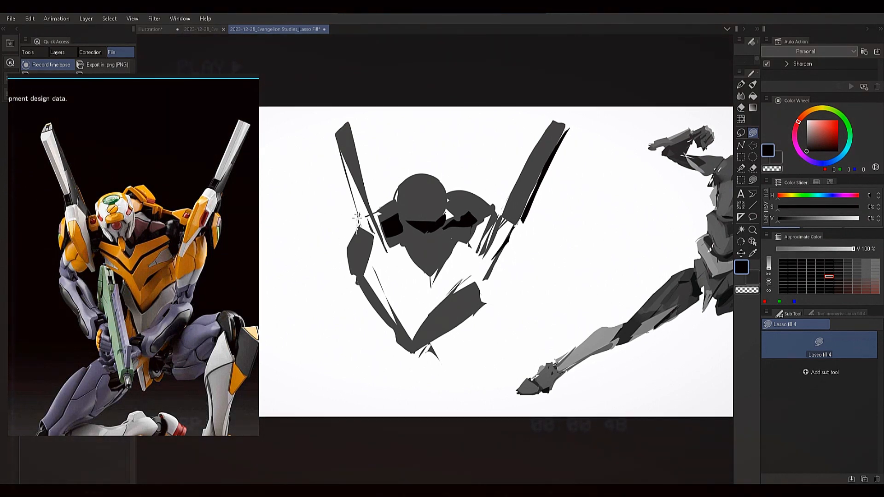
{"action": "mouse_move", "coordinate": [358, 215]}
{"action": "left_mouse_down"}
{"action": "mouse_move", "coordinate": [360, 229]}
{"action": "mouse_move", "coordinate": [359, 215]}
{"action": "left_mouse_up"}
{"action": "key", "text": "x"}
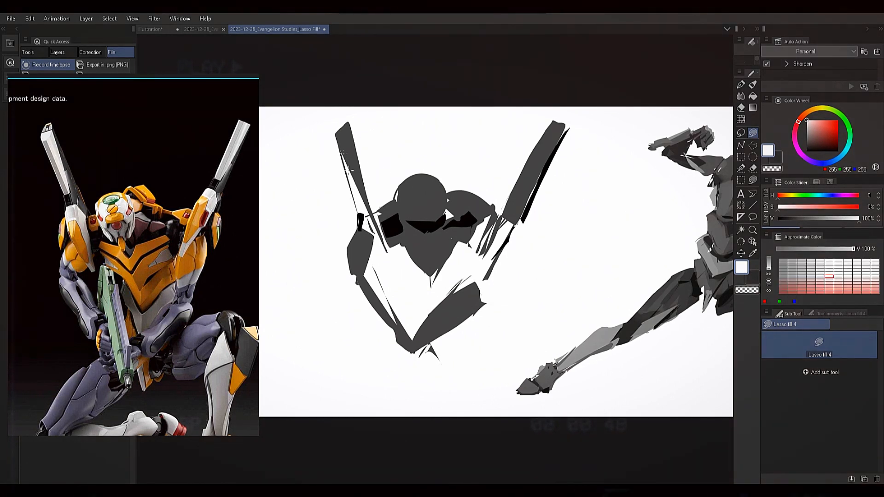
Carve long white highlight planes into both shoulder pylons, leaving thin dark grey edges.
{"action": "mouse_move", "coordinate": [338, 143]}
{"action": "left_mouse_down"}
{"action": "mouse_move", "coordinate": [339, 132]}
{"action": "mouse_move", "coordinate": [361, 211]}
{"action": "left_mouse_up"}
{"action": "mouse_move", "coordinate": [545, 122]}
{"action": "left_mouse_down"}
{"action": "mouse_move", "coordinate": [511, 204]}
{"action": "mouse_move", "coordinate": [522, 204]}
{"action": "mouse_move", "coordinate": [556, 119]}
{"action": "left_mouse_up"}
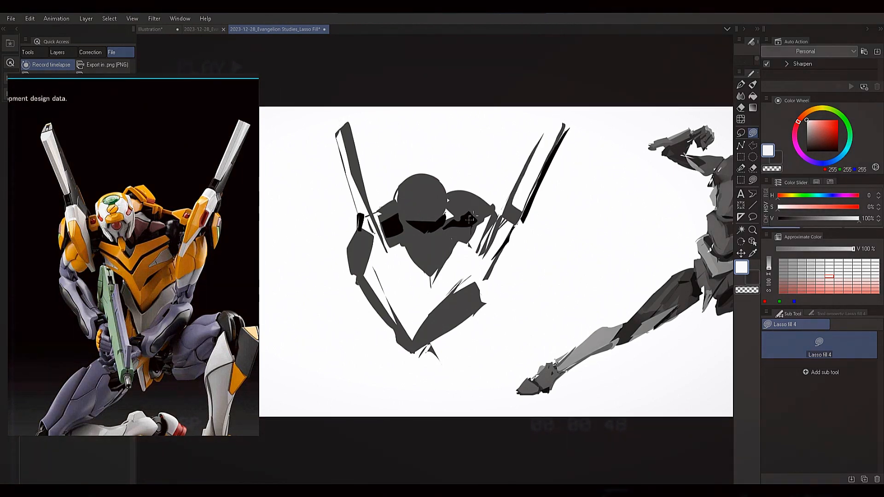
Fill the helmet's forehead and both cheek plates in white, leaving a dark grey face opening and rim around the head.
{"action": "left_click", "coordinate": [479, 187], "text": "alt"}
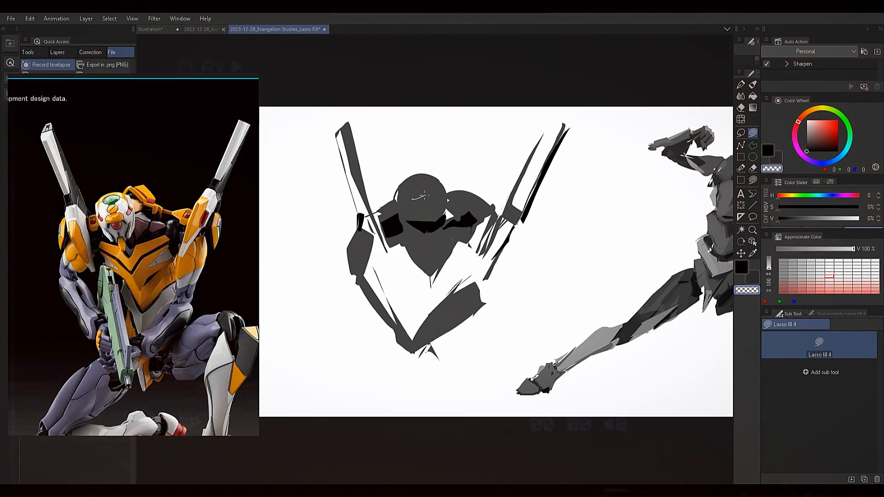
{"action": "left_click_drag", "start_coordinate": [413, 201], "coordinate": [414, 200]}
{"action": "key", "text": "c"}
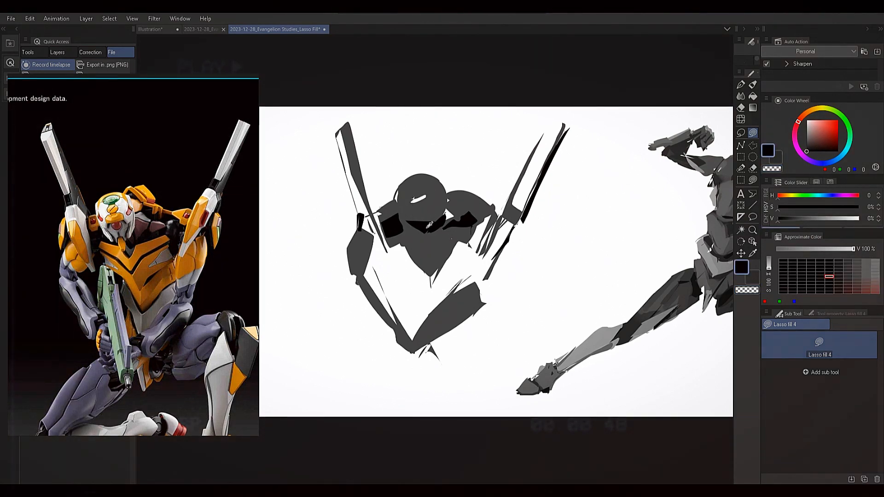
{"action": "key", "text": "c"}
{"action": "mouse_move", "coordinate": [413, 203]}
{"action": "left_mouse_down"}
{"action": "mouse_move", "coordinate": [439, 144]}
{"action": "mouse_move", "coordinate": [418, 197]}
{"action": "mouse_move", "coordinate": [403, 191]}
{"action": "mouse_move", "coordinate": [428, 182]}
{"action": "mouse_move", "coordinate": [400, 187]}
{"action": "left_mouse_up"}
{"action": "key", "text": "x"}
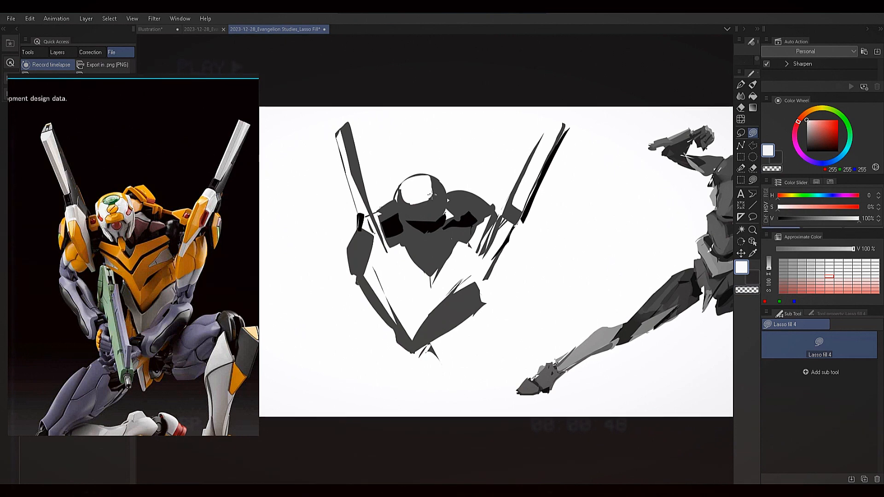
{"action": "mouse_move", "coordinate": [413, 204]}
{"action": "left_mouse_down"}
{"action": "mouse_move", "coordinate": [411, 225]}
{"action": "mouse_move", "coordinate": [408, 203]}
{"action": "mouse_move", "coordinate": [437, 218]}
{"action": "mouse_move", "coordinate": [433, 181]}
{"action": "left_mouse_up"}
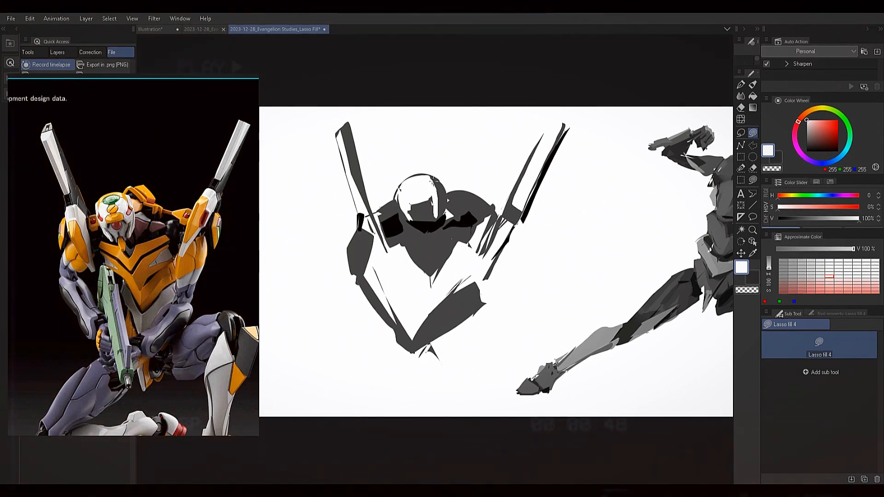
{"action": "mouse_move", "coordinate": [438, 211]}
{"action": "left_mouse_down"}
{"action": "mouse_move", "coordinate": [436, 199]}
{"action": "mouse_move", "coordinate": [418, 215]}
{"action": "left_mouse_up"}
Fill a small black shape in the centre of the face opening using black sampled from the figure.
{"action": "left_click", "coordinate": [418, 217], "text": "alt"}
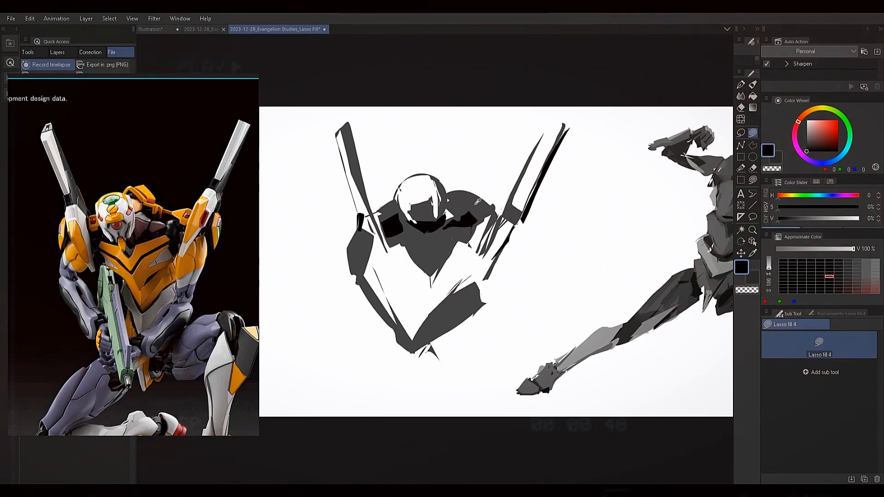
{"action": "left_click", "coordinate": [420, 221], "text": "alt"}
{"action": "left_click_drag", "start_coordinate": [421, 204], "coordinate": [433, 206]}
{"action": "left_click", "coordinate": [446, 198], "text": "alt"}
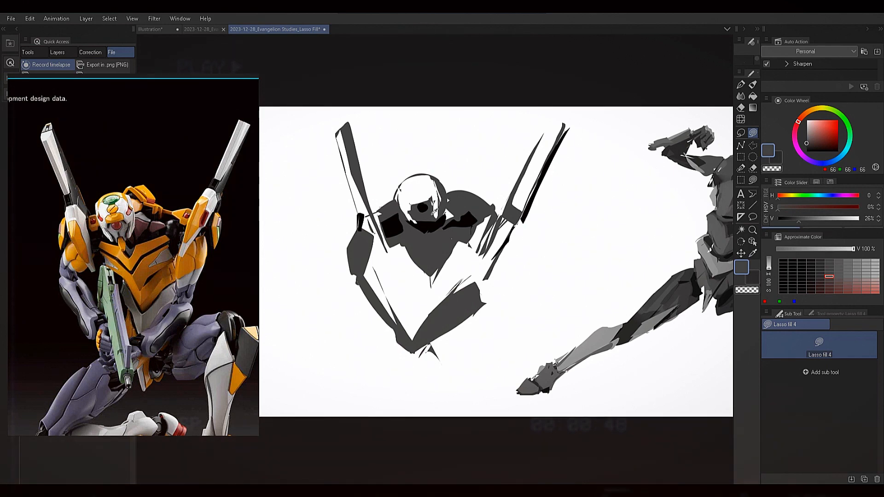
Sharpen the helmet's lower edge with white shapes, including a narrow pointed chin piece extending down over the neck shadow.
{"action": "left_click", "coordinate": [435, 155], "text": "alt"}
{"action": "left_click_drag", "start_coordinate": [434, 201], "coordinate": [434, 218]}
{"action": "left_click", "coordinate": [445, 223], "text": "alt"}
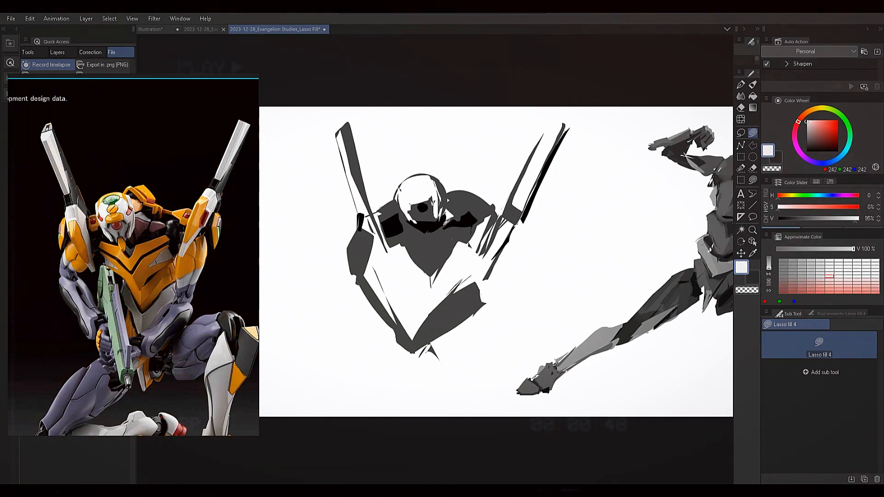
{"action": "left_click", "coordinate": [431, 208], "text": "alt"}
{"action": "left_click", "coordinate": [420, 197], "text": "alt"}
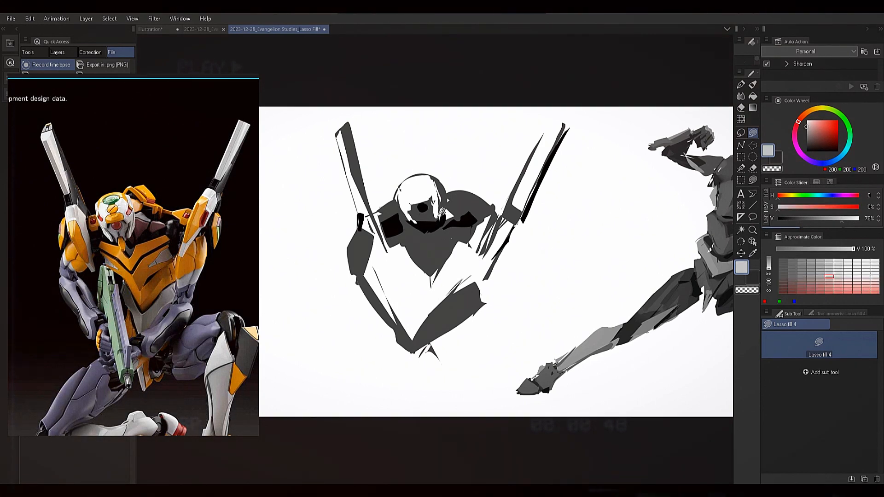
{"action": "mouse_move", "coordinate": [427, 227]}
{"action": "left_mouse_down"}
{"action": "mouse_move", "coordinate": [430, 233]}
{"action": "mouse_move", "coordinate": [424, 220]}
{"action": "left_mouse_up"}
{"action": "left_click_drag", "start_coordinate": [428, 179], "coordinate": [437, 185]}
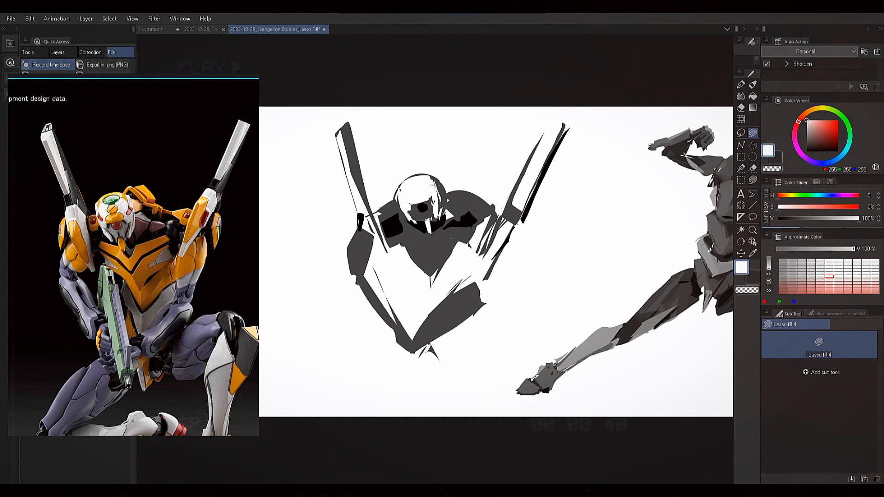
Add black shadows on the right shoulder and fill an angular dark grey armour piece behind the right side of the head.
{"action": "left_click", "coordinate": [458, 223], "text": "alt"}
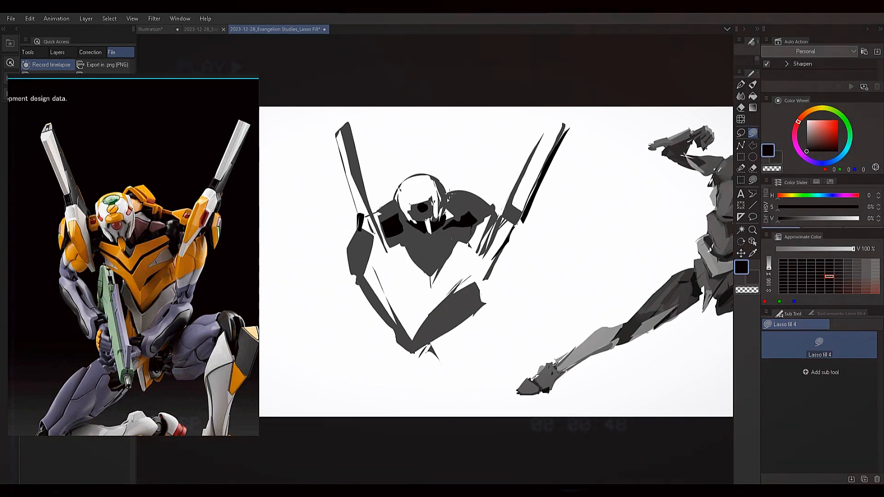
{"action": "mouse_move", "coordinate": [453, 193]}
{"action": "left_mouse_down"}
{"action": "mouse_move", "coordinate": [471, 217]}
{"action": "mouse_move", "coordinate": [471, 198]}
{"action": "mouse_move", "coordinate": [493, 211]}
{"action": "mouse_move", "coordinate": [469, 204]}
{"action": "left_mouse_up"}
{"action": "left_click", "coordinate": [442, 183], "text": "alt"}
{"action": "mouse_move", "coordinate": [431, 176]}
{"action": "left_mouse_down"}
{"action": "mouse_move", "coordinate": [446, 167]}
{"action": "mouse_move", "coordinate": [462, 193]}
{"action": "left_mouse_up"}
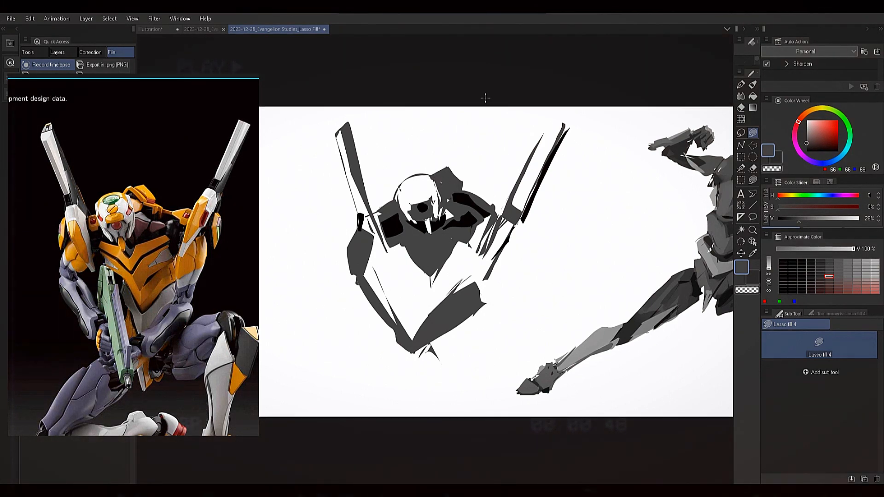
Extend the chest into a longer dark grey pointed torso and trim its side contours with white.
{"action": "left_click_drag", "start_coordinate": [657, 201], "coordinate": [617, 178]}
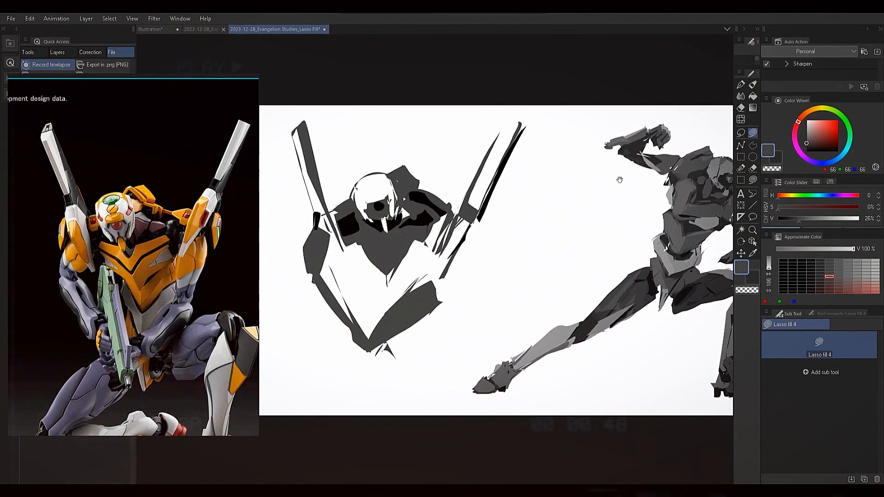
{"action": "left_click_drag", "start_coordinate": [508, 235], "coordinate": [528, 233]}
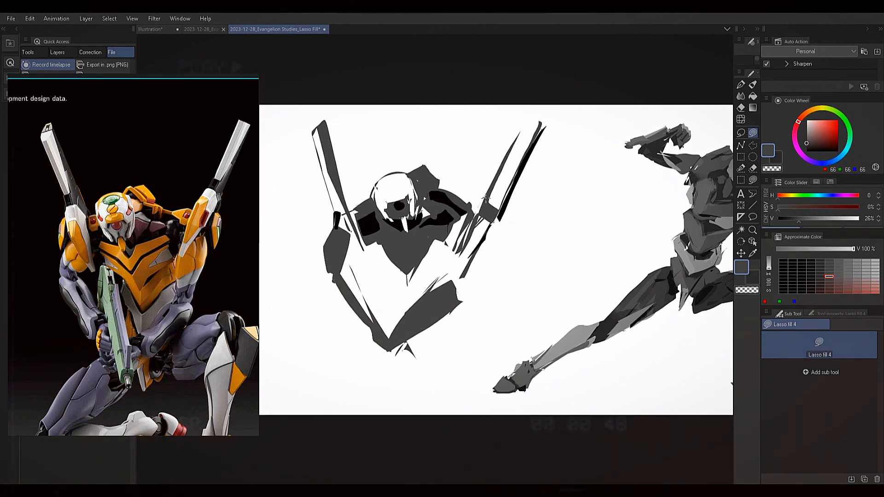
{"action": "left_click_drag", "start_coordinate": [423, 195], "coordinate": [436, 195]}
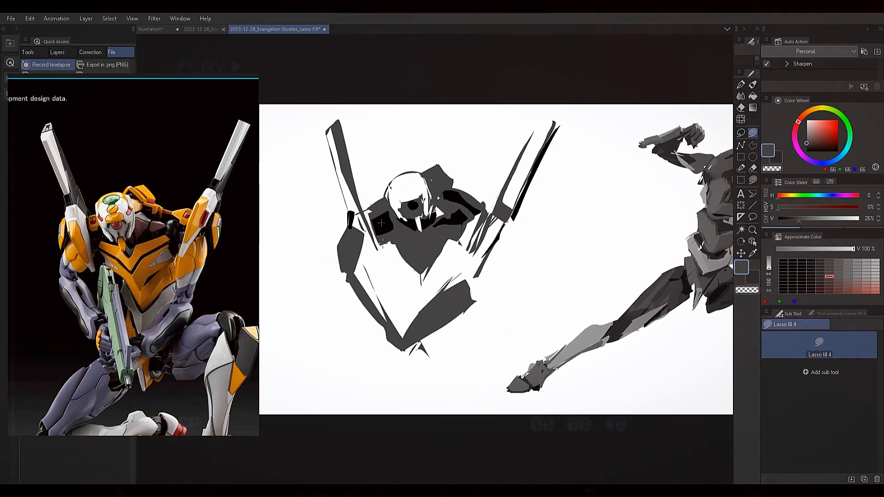
{"action": "mouse_move", "coordinate": [385, 246]}
{"action": "left_mouse_down"}
{"action": "mouse_move", "coordinate": [398, 293]}
{"action": "mouse_move", "coordinate": [422, 278]}
{"action": "mouse_move", "coordinate": [415, 258]}
{"action": "mouse_move", "coordinate": [387, 247]}
{"action": "left_mouse_up"}
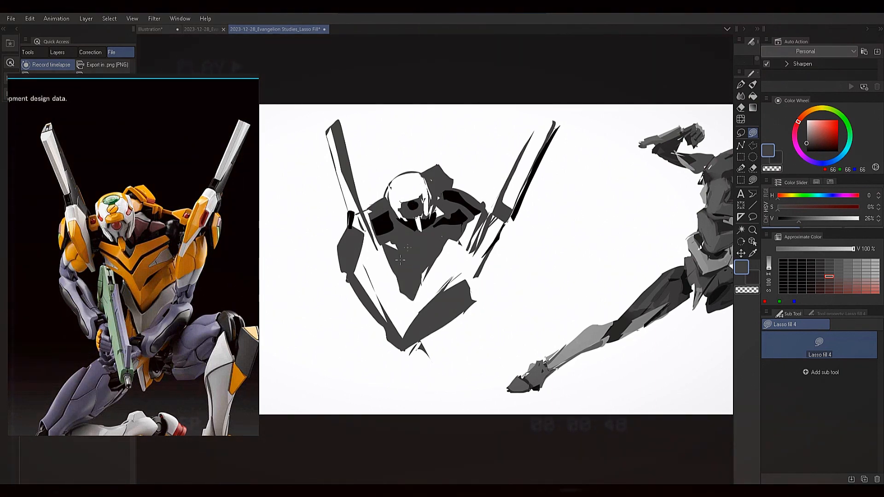
{"action": "left_click", "coordinate": [389, 254], "text": "alt"}
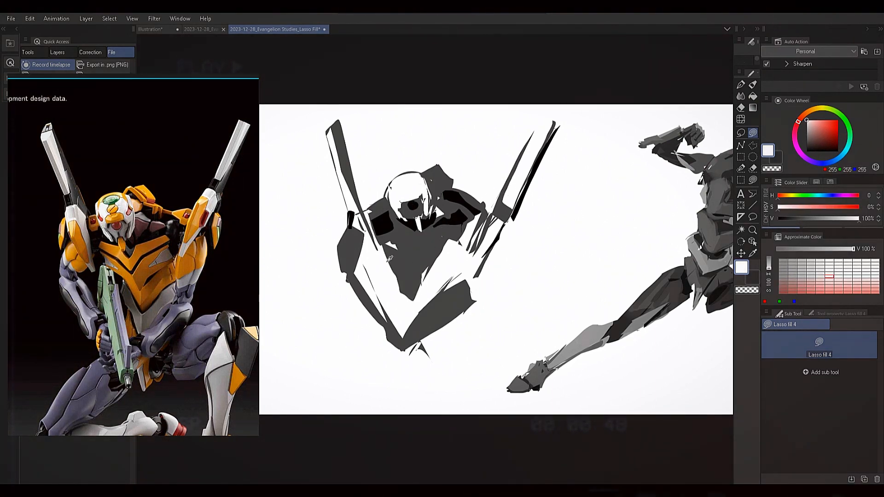
{"action": "left_click", "coordinate": [389, 258], "text": "alt"}
{"action": "left_click_drag", "start_coordinate": [476, 216], "coordinate": [472, 210]}
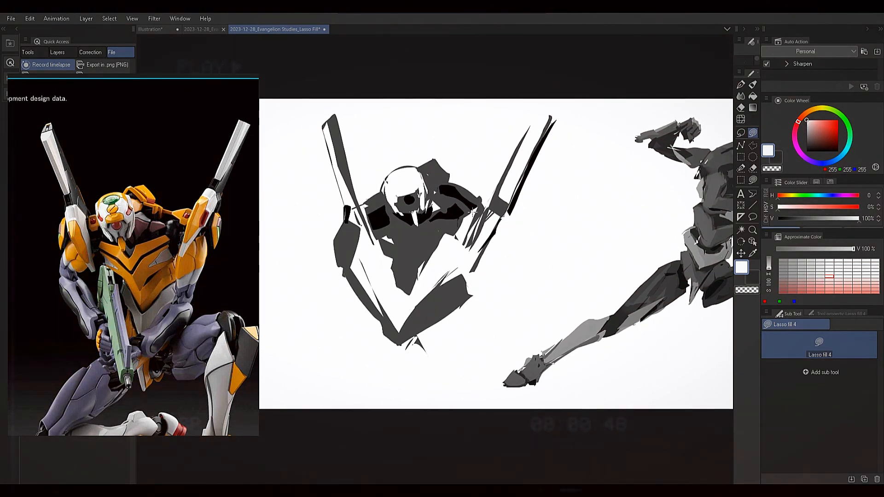
{"action": "left_click_drag", "start_coordinate": [472, 212], "coordinate": [461, 230]}
Rework the lower part of the right pylon with sampled dark grey and a black patch near its base.
{"action": "left_click", "coordinate": [487, 219], "text": "alt"}
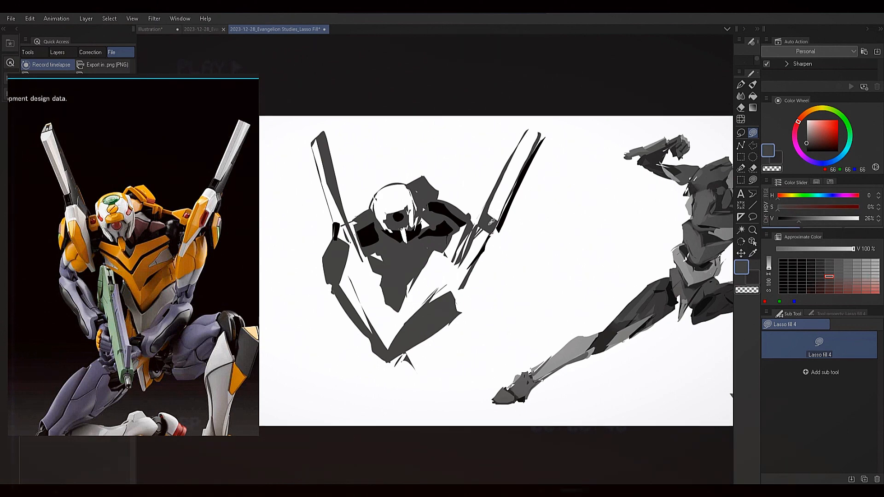
{"action": "left_click", "coordinate": [491, 216], "text": "alt"}
{"action": "mouse_move", "coordinate": [503, 190]}
{"action": "left_mouse_down"}
{"action": "mouse_move", "coordinate": [519, 171]}
{"action": "mouse_move", "coordinate": [507, 199]}
{"action": "mouse_move", "coordinate": [504, 182]}
{"action": "left_mouse_up"}
{"action": "left_click", "coordinate": [479, 206], "text": "alt"}
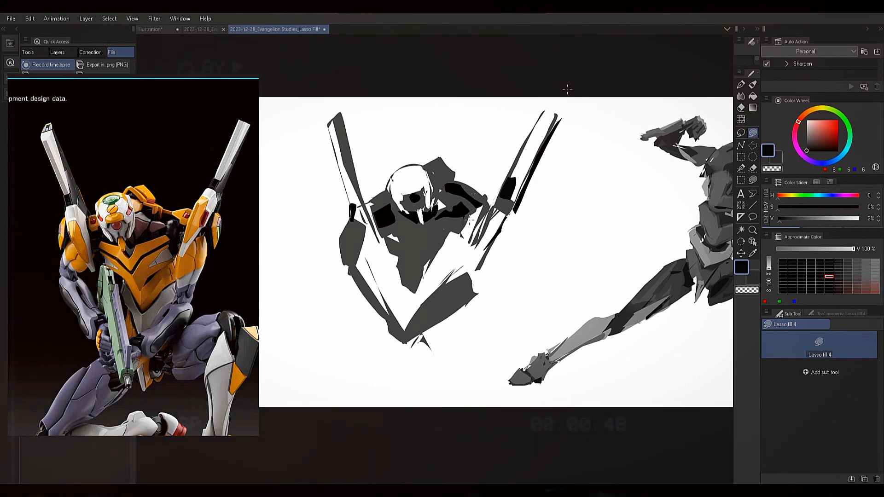
{"action": "mouse_move", "coordinate": [448, 254]}
{"action": "left_mouse_down"}
{"action": "mouse_move", "coordinate": [446, 236]}
{"action": "mouse_move", "coordinate": [440, 251]}
{"action": "left_mouse_up"}
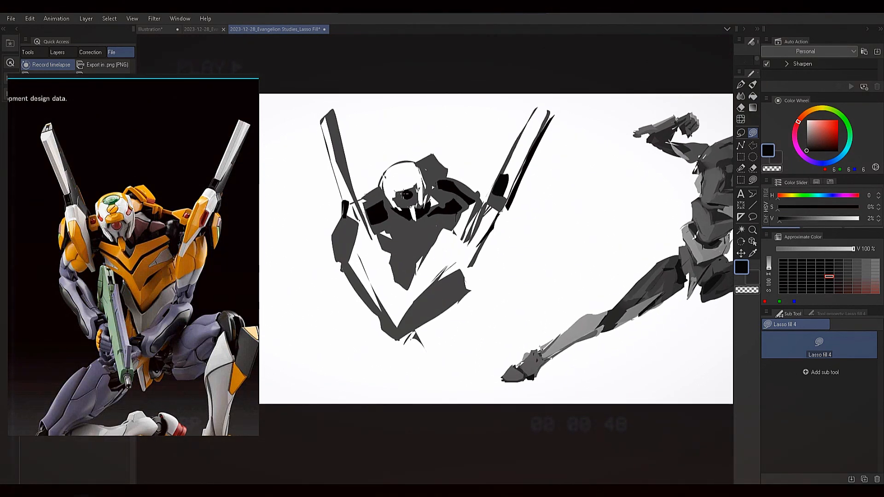
Fill black shadow shapes below the neck and V-shaped panel lines across the upper chest.
{"action": "left_click", "coordinate": [403, 195], "text": "alt"}
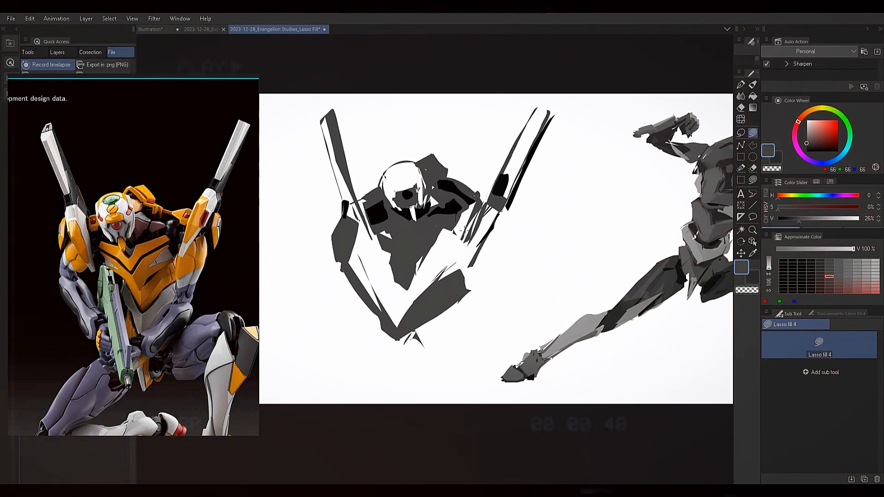
{"action": "left_click", "coordinate": [391, 226], "text": "alt"}
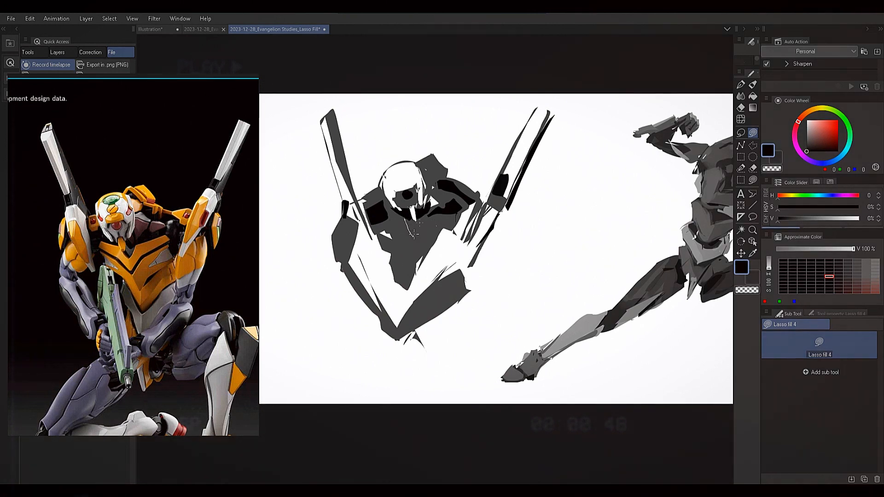
{"action": "left_click_drag", "start_coordinate": [414, 235], "coordinate": [423, 223]}
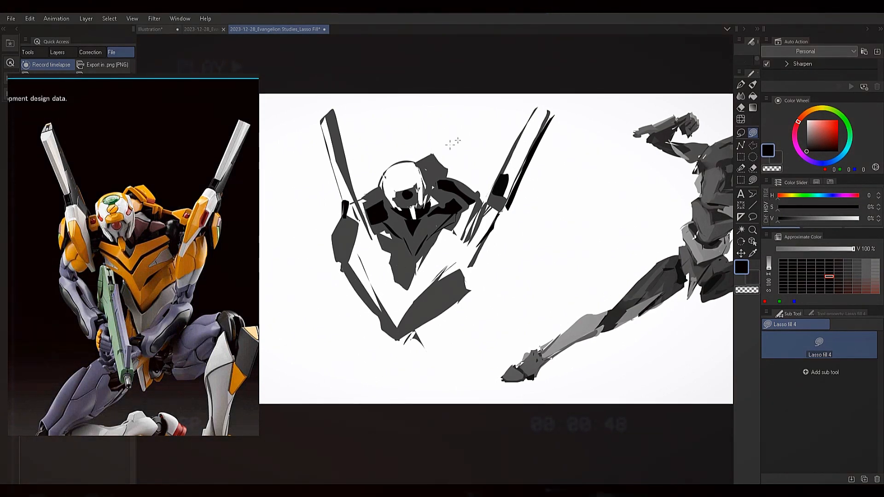
Refine the jaw beneath the face opening with thin slivers in sampled near-black, dark grey and white.
{"action": "left_click", "coordinate": [411, 196], "text": "alt"}
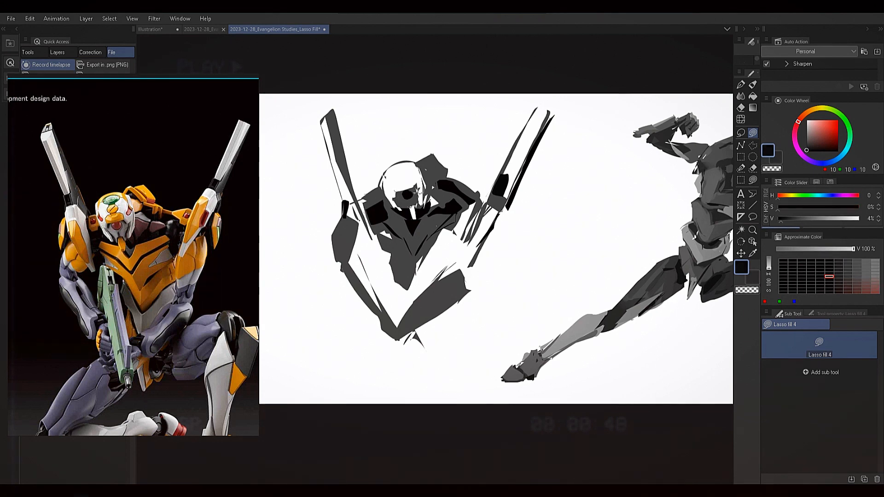
{"action": "left_click", "coordinate": [413, 204], "text": "alt"}
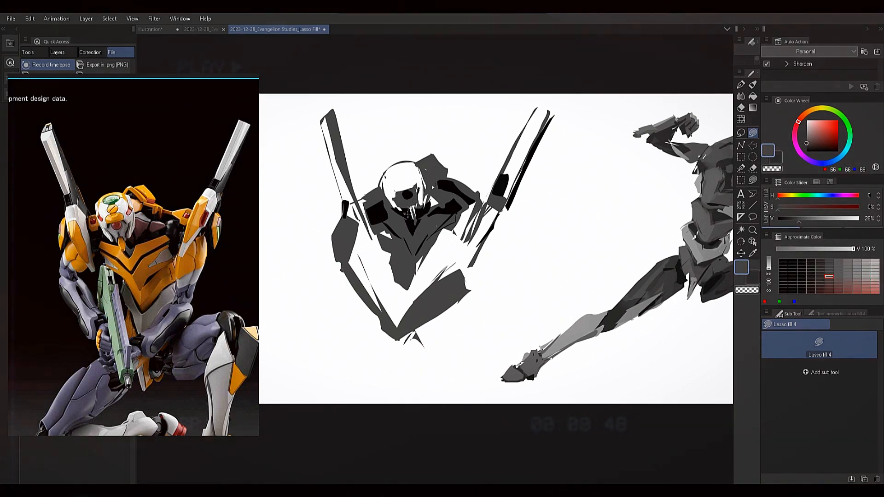
{"action": "left_click", "coordinate": [413, 214], "text": "alt"}
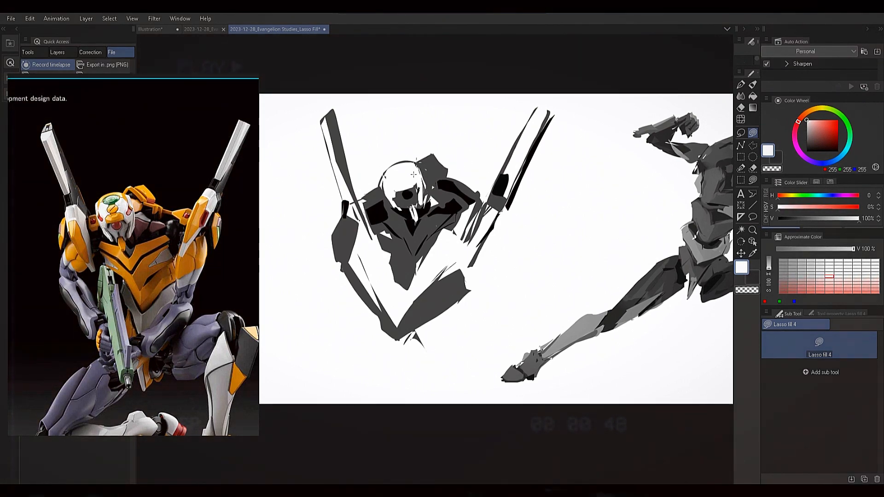
{"action": "left_click", "coordinate": [409, 216], "text": "alt"}
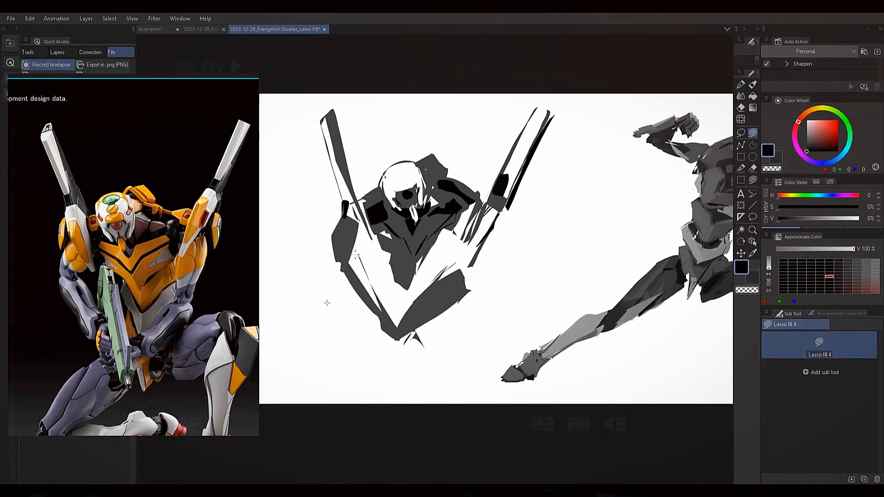
Set the drawing colour to a mid grey of 55% value and fill the long, narrow rifle running down past the hands.
{"action": "left_click", "coordinate": [400, 232], "text": "alt"}
{"action": "left_click", "coordinate": [446, 211], "text": "alt"}
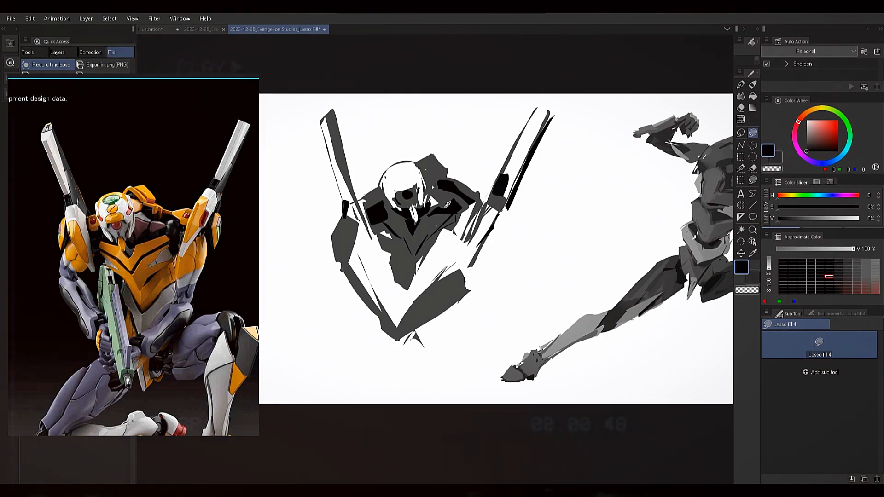
{"action": "left_click", "coordinate": [397, 246], "text": "alt"}
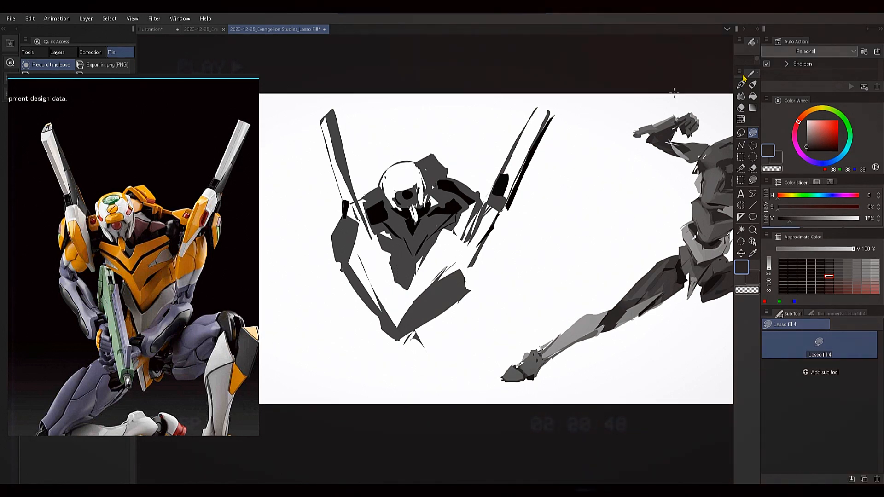
{"action": "left_click", "coordinate": [807, 133]}
{"action": "left_click", "coordinate": [806, 134]}
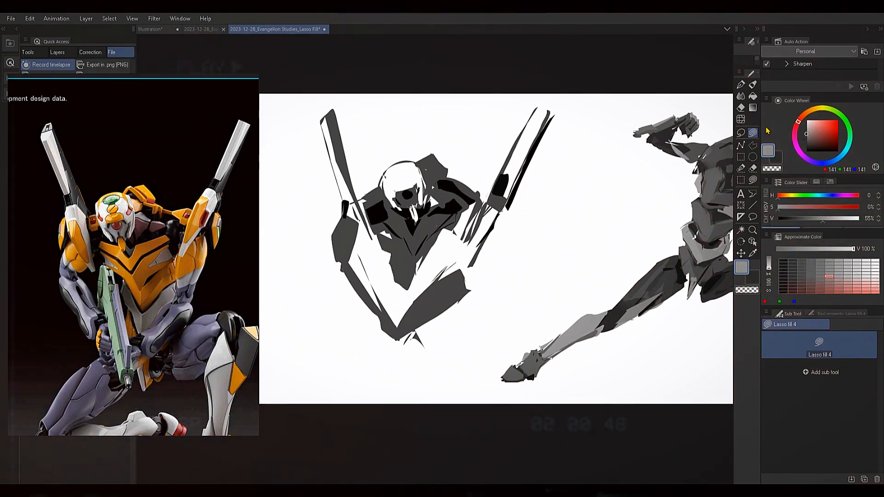
{"action": "mouse_move", "coordinate": [386, 262]}
{"action": "left_mouse_down"}
{"action": "mouse_move", "coordinate": [406, 391]}
{"action": "mouse_move", "coordinate": [389, 276]}
{"action": "mouse_move", "coordinate": [415, 382]}
{"action": "mouse_move", "coordinate": [396, 349]}
{"action": "left_mouse_up"}
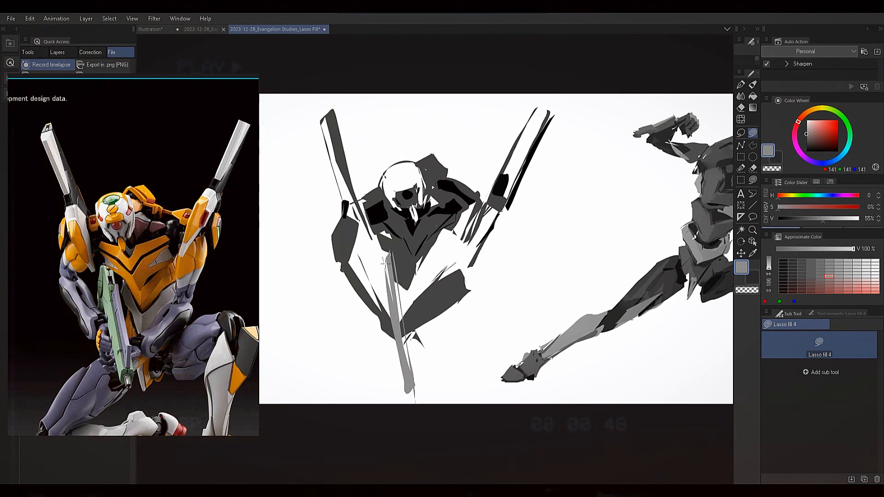
{"action": "mouse_move", "coordinate": [386, 261]}
{"action": "left_mouse_down"}
{"action": "mouse_move", "coordinate": [383, 293]}
{"action": "mouse_move", "coordinate": [392, 272]}
{"action": "left_mouse_up"}
Refine the face opening beneath the helmet's forehead with small shapes in sampled near-black, white and dark grey.
{"action": "left_click", "coordinate": [409, 192], "text": "alt"}
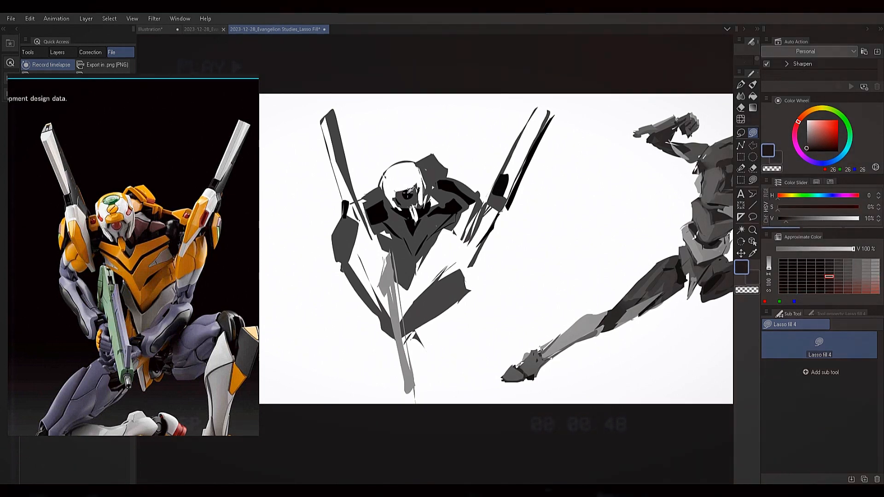
{"action": "left_click", "coordinate": [408, 195], "text": "alt"}
{"action": "left_click", "coordinate": [405, 185], "text": "alt"}
{"action": "left_click", "coordinate": [401, 201], "text": "alt"}
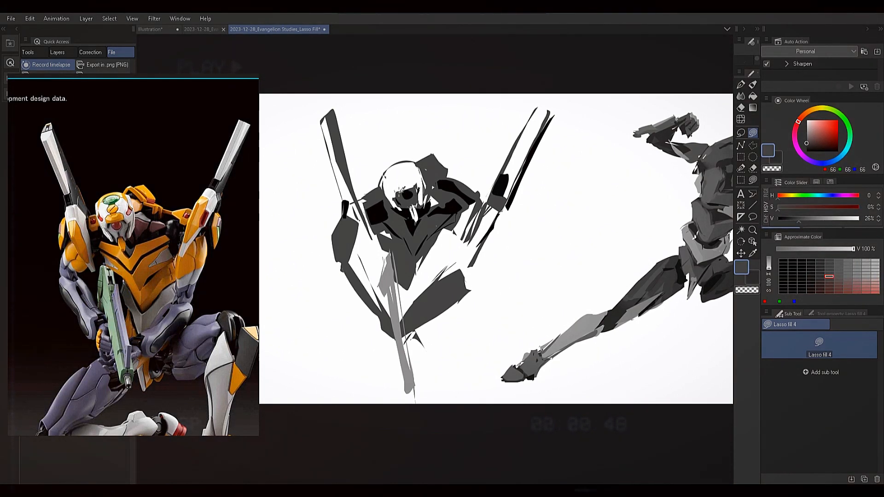
Set the drawing colour to a mid grey of 58% value and fill the markings on the helmet's forehead and crown.
{"action": "left_click", "coordinate": [806, 133]}
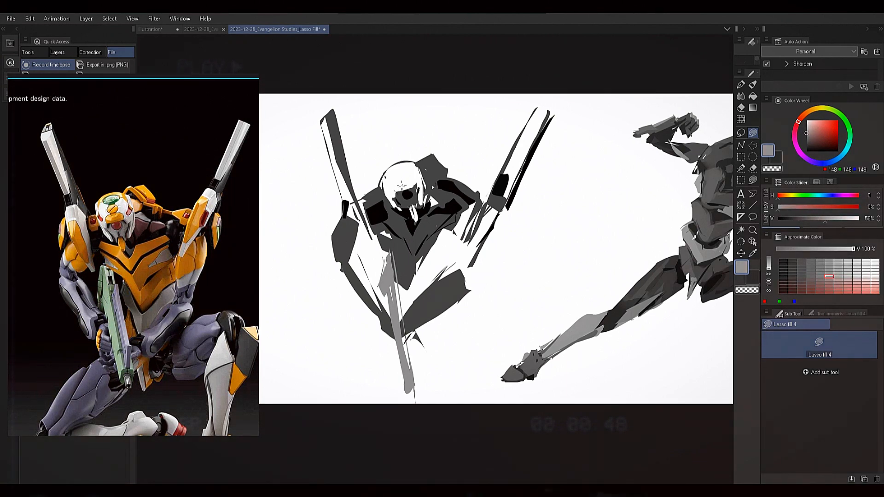
{"action": "left_click_drag", "start_coordinate": [398, 189], "coordinate": [416, 184]}
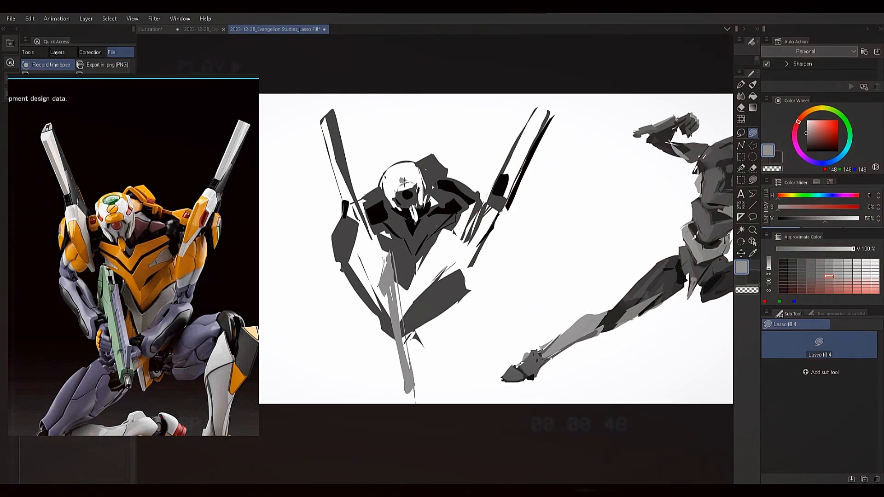
{"action": "left_click_drag", "start_coordinate": [401, 179], "coordinate": [405, 178]}
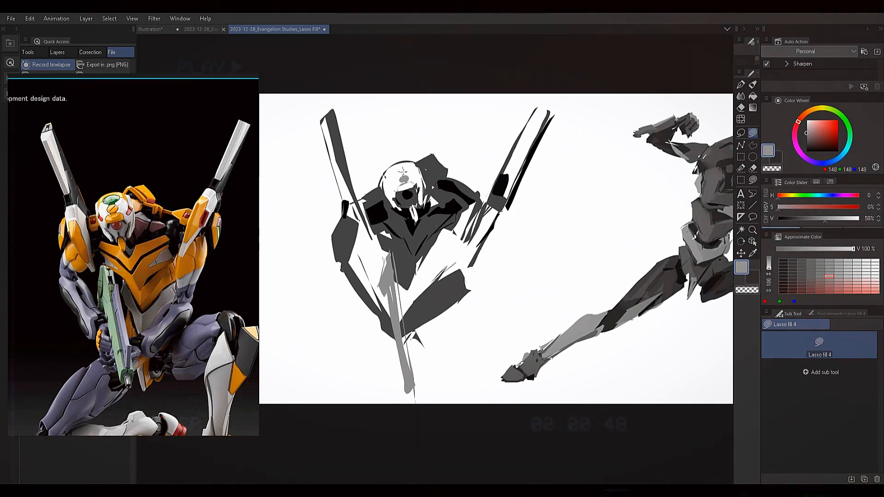
{"action": "left_click_drag", "start_coordinate": [401, 172], "coordinate": [414, 167]}
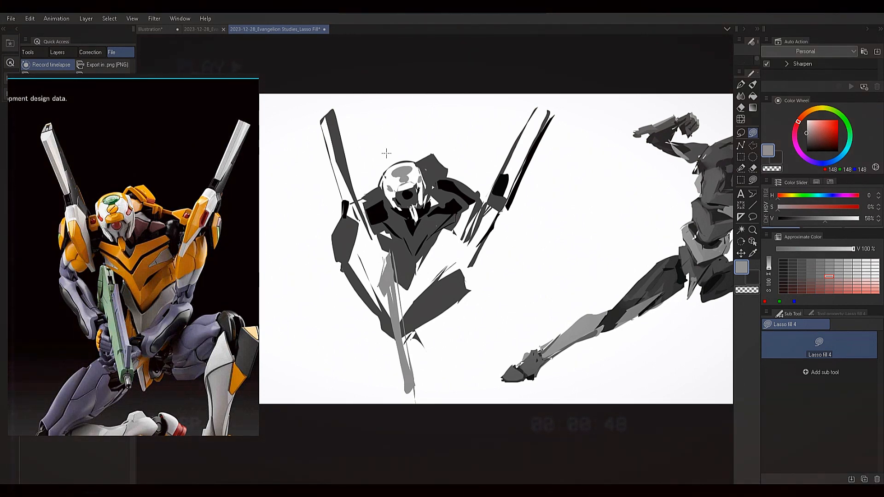
Reshape the raised collar behind the head using sampled white and dark grey.
{"action": "left_click", "coordinate": [368, 188], "text": "alt"}
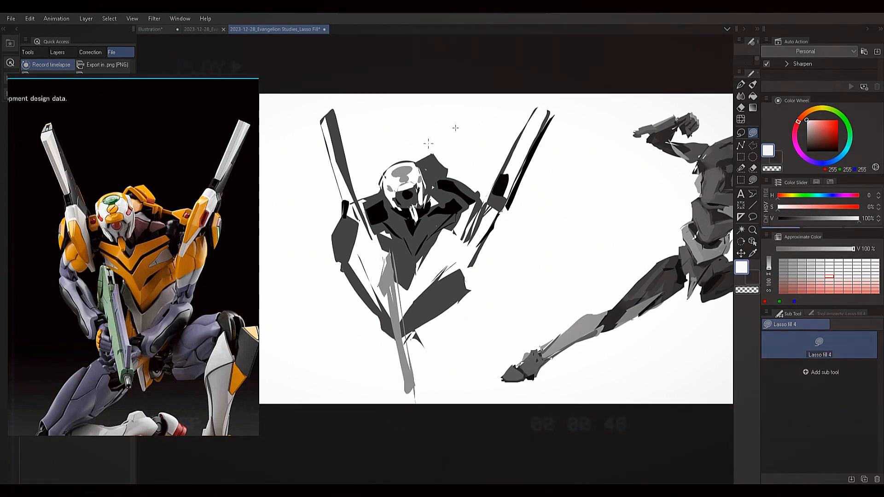
{"action": "left_click_drag", "start_coordinate": [424, 163], "coordinate": [431, 158]}
{"action": "left_click", "coordinate": [428, 233], "text": "alt"}
{"action": "left_click", "coordinate": [428, 233], "text": "alt"}
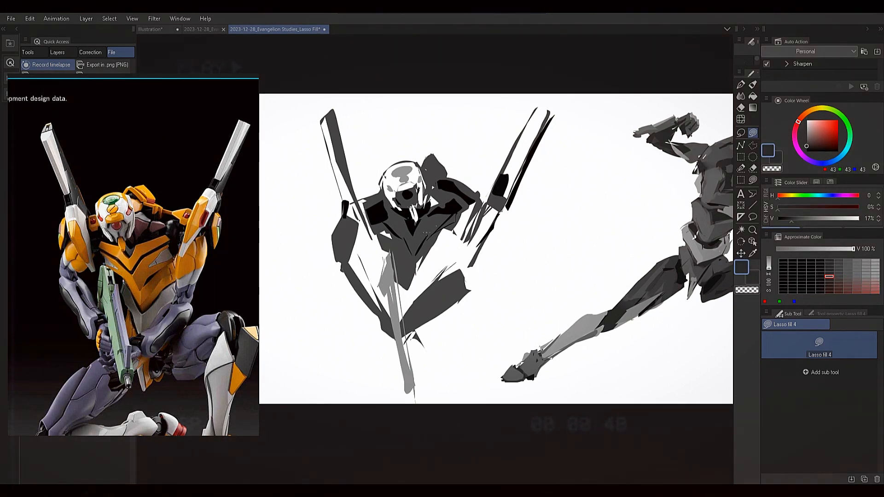
Fill the outer side of the right arm in sampled dark grey and clean up its edge below the pylon with white.
{"action": "left_click", "coordinate": [391, 274], "text": "alt"}
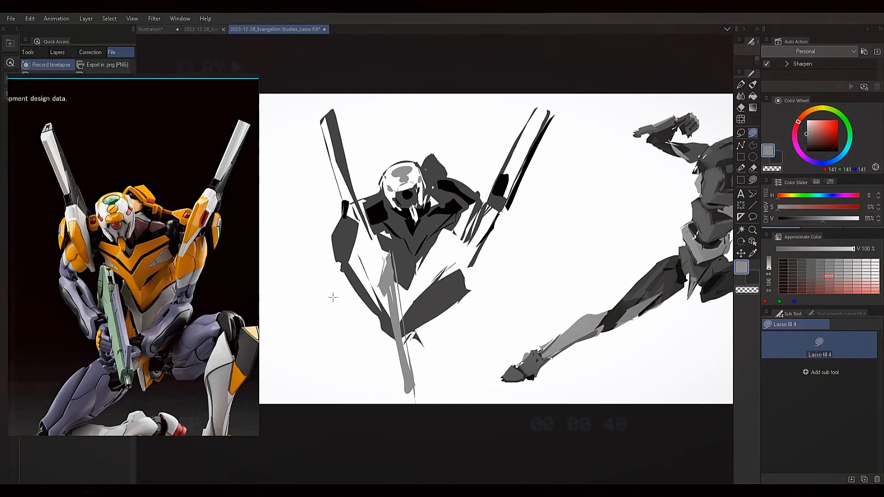
{"action": "left_click", "coordinate": [419, 254], "text": "alt"}
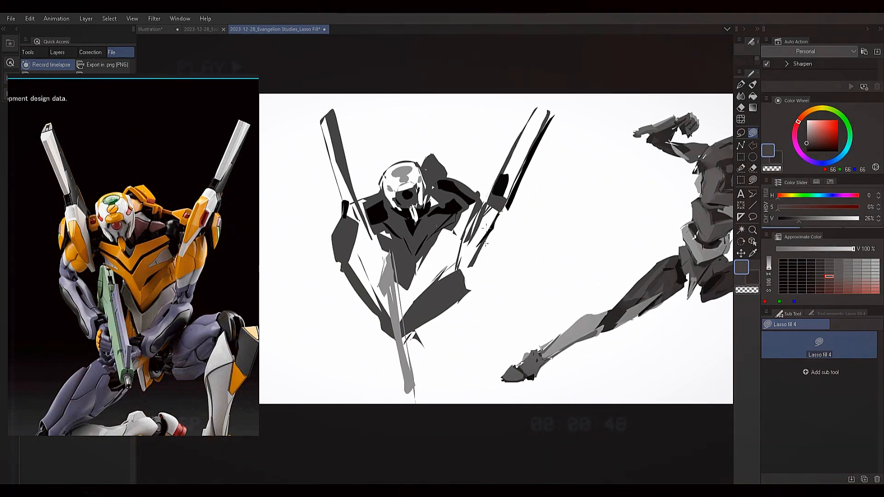
{"action": "mouse_move", "coordinate": [493, 226]}
{"action": "left_mouse_down"}
{"action": "mouse_move", "coordinate": [468, 292]}
{"action": "mouse_move", "coordinate": [494, 225]}
{"action": "left_mouse_up"}
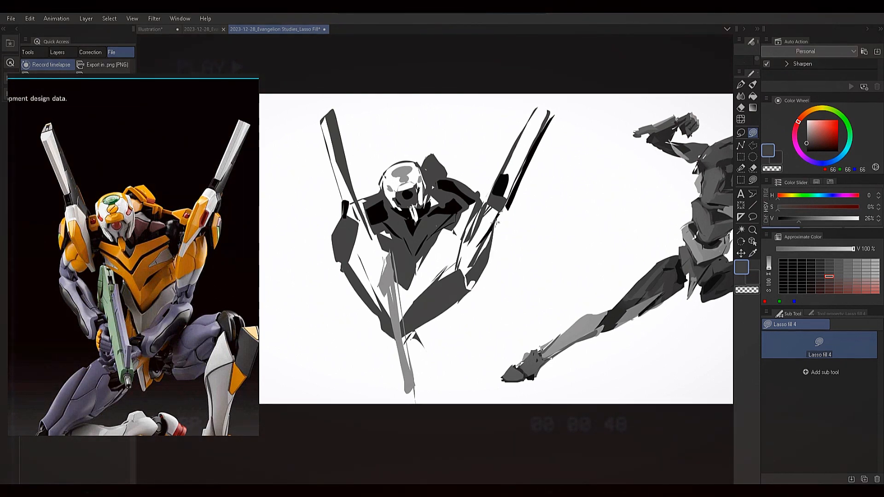
{"action": "left_click", "coordinate": [493, 212], "text": "alt"}
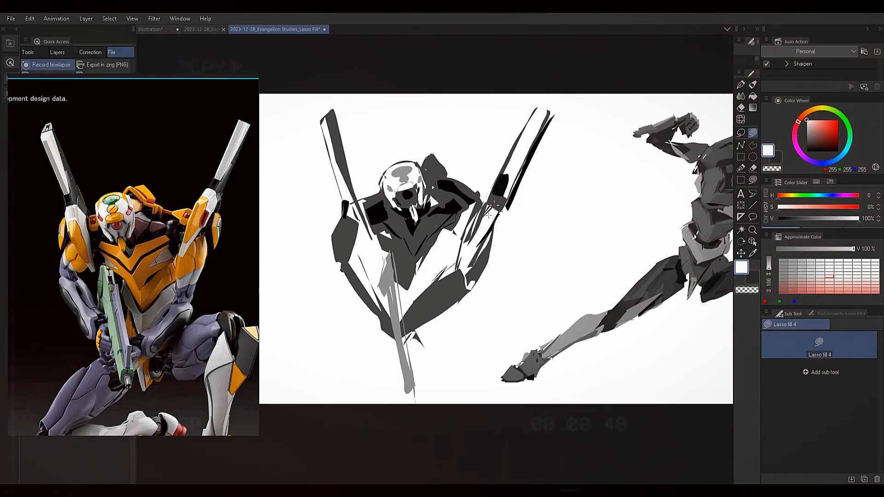
{"action": "left_click", "coordinate": [499, 190], "text": "alt"}
{"action": "left_click", "coordinate": [488, 221], "text": "alt"}
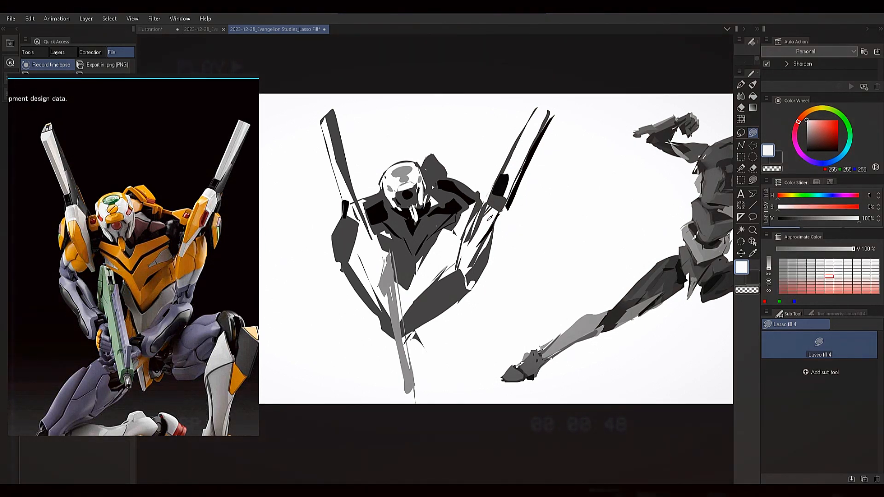
Set the drawing colour to a mid grey of 55% value and fill the pylon mounts and outer shoulder armour on both sides.
{"action": "left_click", "coordinate": [806, 130]}
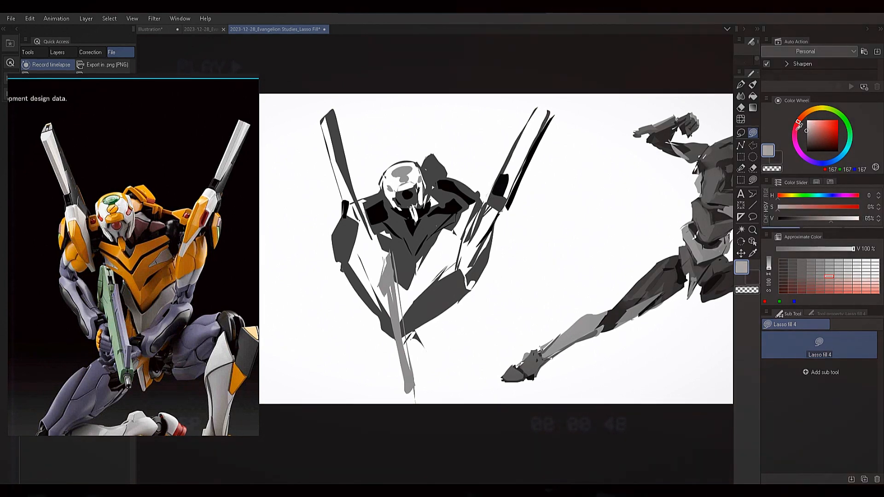
{"action": "left_click", "coordinate": [822, 219]}
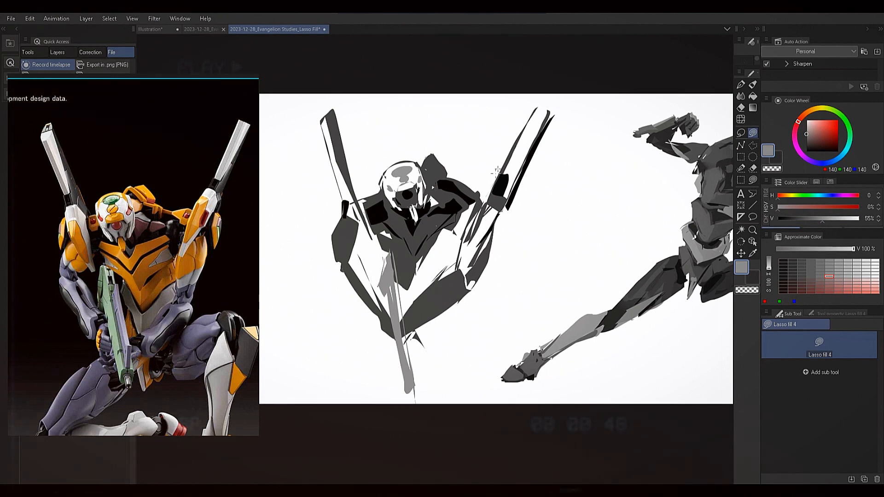
{"action": "left_click_drag", "start_coordinate": [352, 212], "coordinate": [352, 206]}
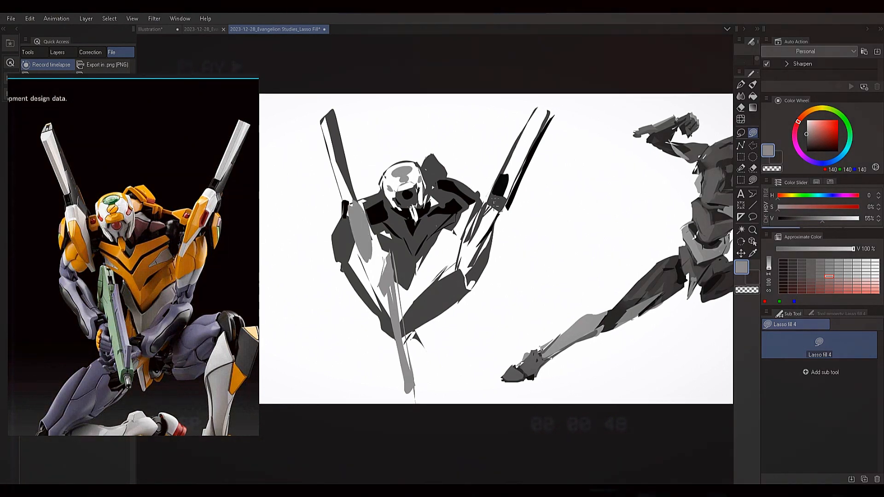
{"action": "mouse_move", "coordinate": [495, 196]}
{"action": "left_mouse_down"}
{"action": "mouse_move", "coordinate": [479, 246]}
{"action": "mouse_move", "coordinate": [492, 210]}
{"action": "mouse_move", "coordinate": [510, 232]}
{"action": "left_mouse_up"}
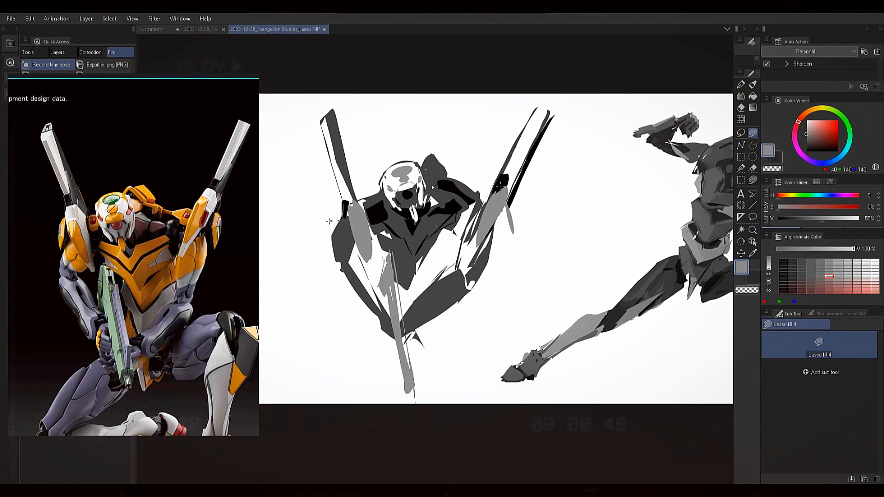
{"action": "mouse_move", "coordinate": [342, 213]}
{"action": "left_mouse_down"}
{"action": "mouse_move", "coordinate": [330, 237]}
{"action": "mouse_move", "coordinate": [340, 210]}
{"action": "left_mouse_up"}
{"action": "left_click_drag", "start_coordinate": [510, 203], "coordinate": [511, 238]}
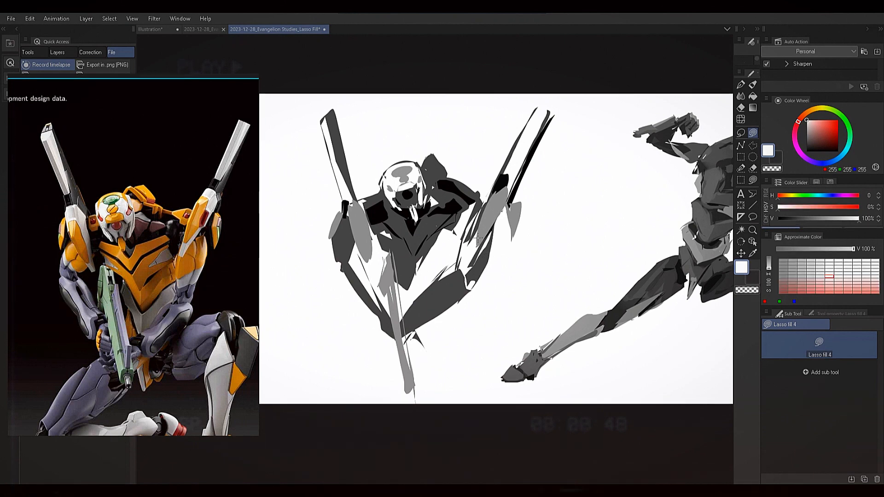
Widen the outer contours of the right upper arm and left forearm with fills in sampled dark grey.
{"action": "left_click", "coordinate": [486, 252], "text": "alt"}
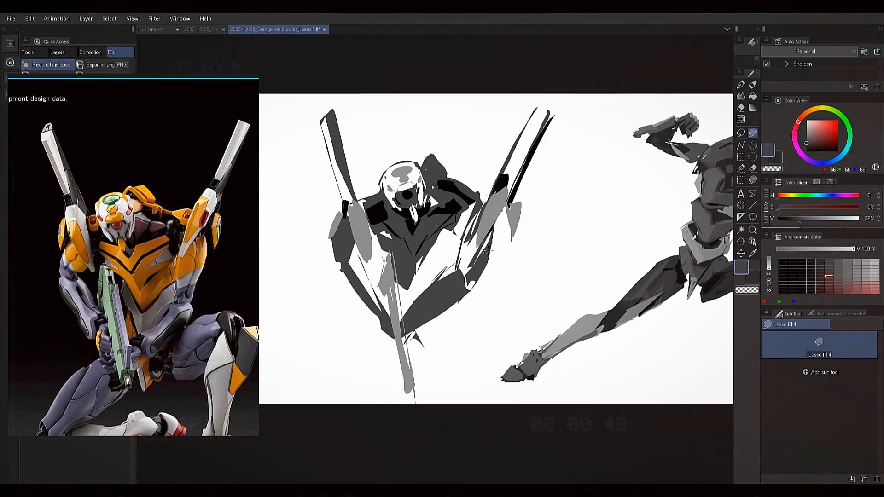
{"action": "mouse_move", "coordinate": [498, 230]}
{"action": "left_mouse_down"}
{"action": "mouse_move", "coordinate": [501, 260]}
{"action": "mouse_move", "coordinate": [478, 280]}
{"action": "mouse_move", "coordinate": [465, 263]}
{"action": "left_mouse_up"}
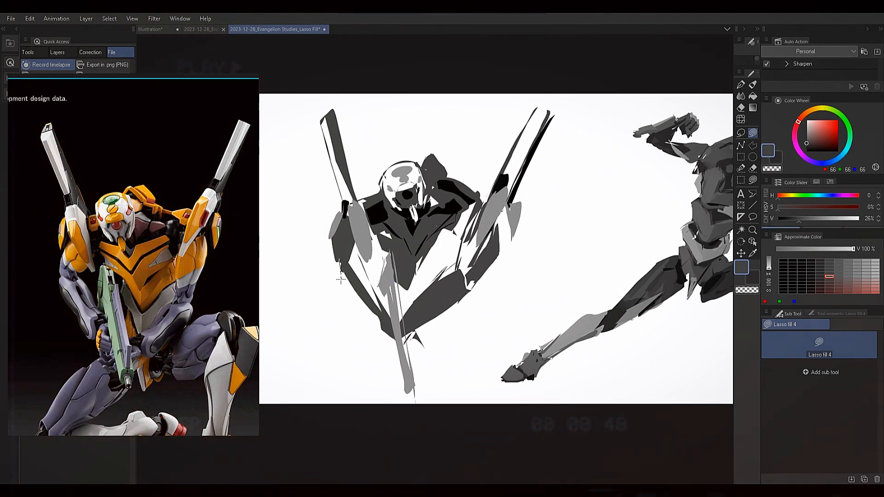
{"action": "left_click_drag", "start_coordinate": [341, 279], "coordinate": [376, 304]}
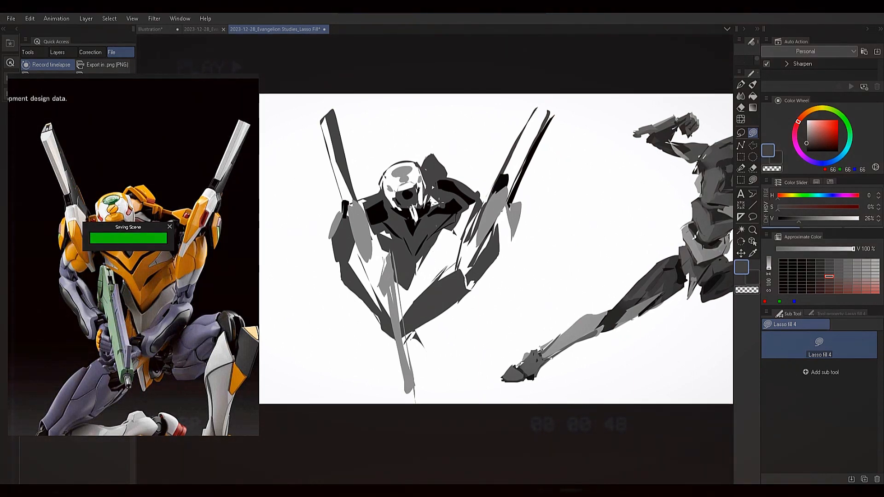
Rework the hand gripping the rifle with small shapes in sampled dark grey and mid grey.
{"action": "left_click", "coordinate": [452, 184], "text": "alt"}
{"action": "left_click", "coordinate": [452, 185], "text": "alt"}
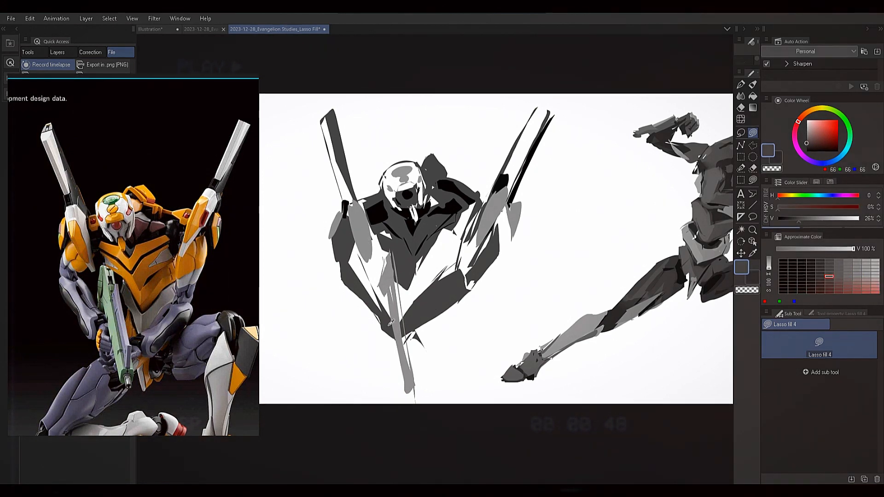
{"action": "left_click", "coordinate": [393, 315], "text": "alt"}
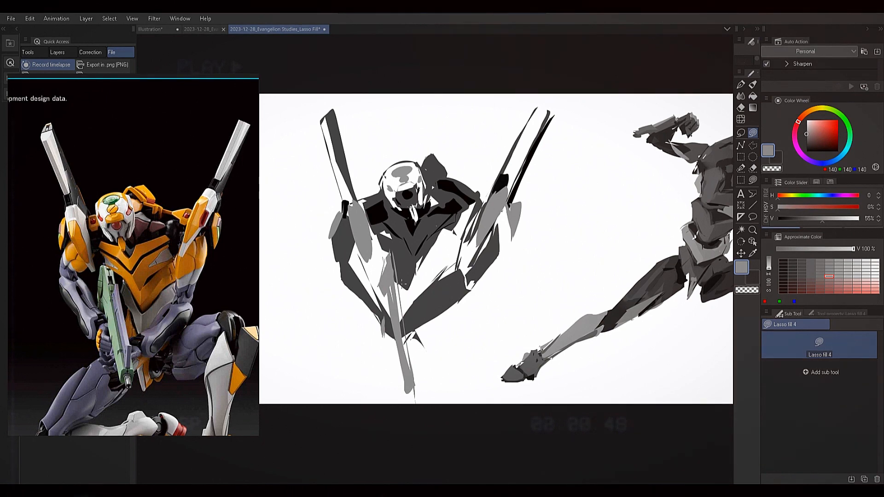
Deepen the shadow on the inner right shoulder with black fills running down towards the pylon mount.
{"action": "left_click", "coordinate": [385, 215], "text": "alt"}
{"action": "left_click", "coordinate": [390, 188], "text": "alt"}
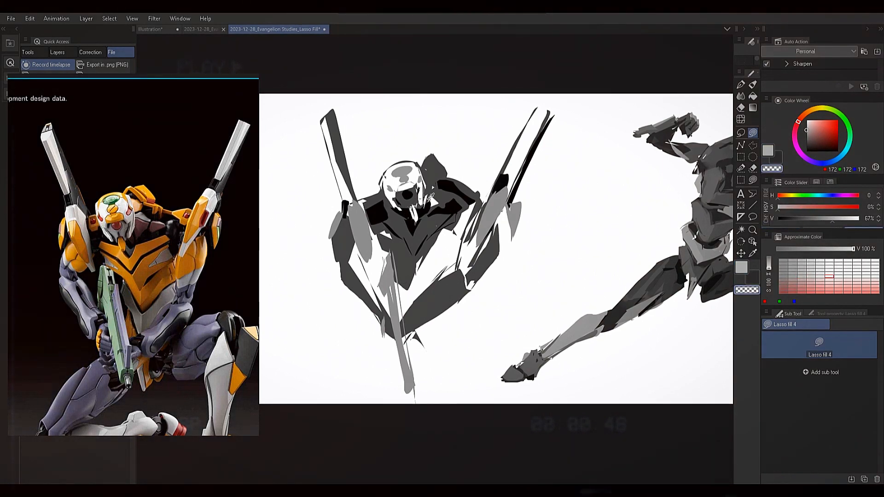
{"action": "left_click", "coordinate": [387, 212], "text": "alt"}
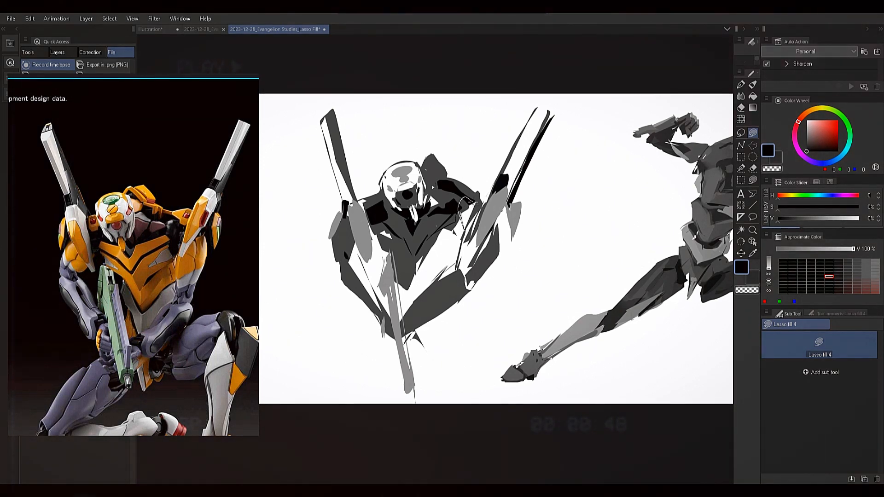
{"action": "left_click_drag", "start_coordinate": [477, 202], "coordinate": [464, 228]}
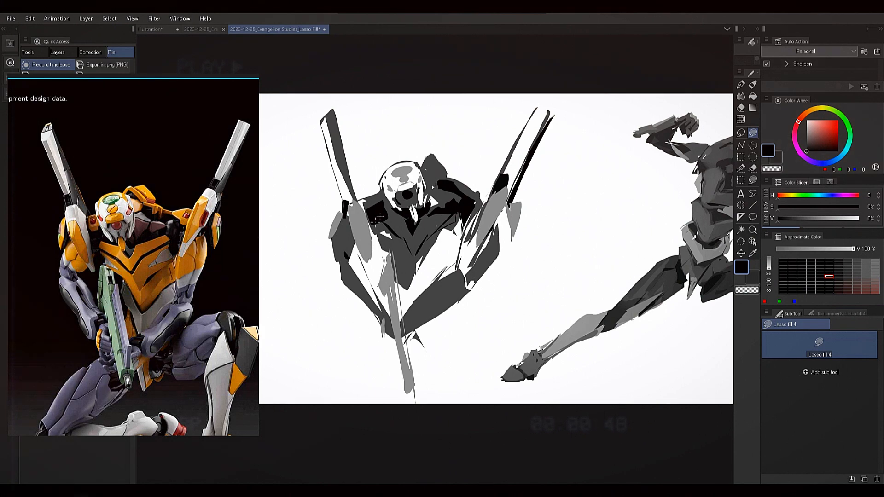
Set the drawing colour to white and trim the left side of the chest above the rifle's upper end.
{"action": "left_click", "coordinate": [408, 276], "text": "alt"}
{"action": "left_click", "coordinate": [396, 257], "text": "alt"}
{"action": "left_click", "coordinate": [397, 256], "text": "alt"}
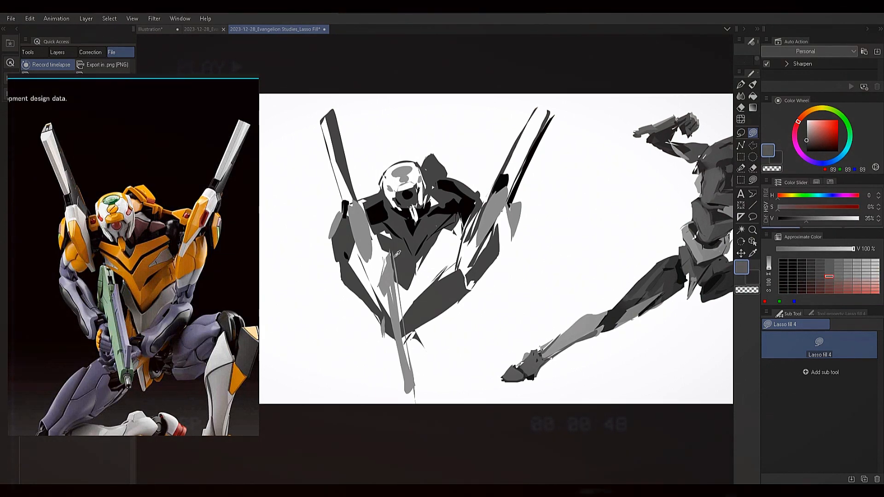
{"action": "left_click", "coordinate": [389, 237], "text": "alt"}
{"action": "left_click", "coordinate": [381, 199], "text": "alt"}
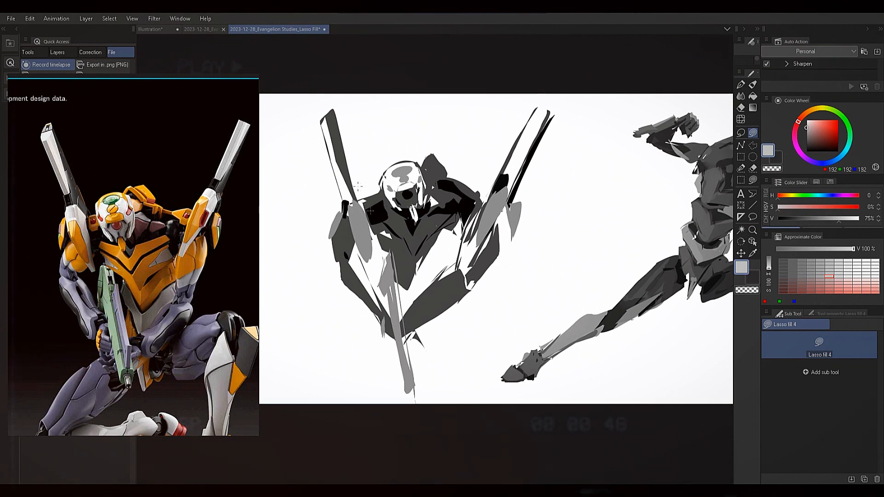
{"action": "left_click_drag", "start_coordinate": [808, 142], "coordinate": [804, 88]}
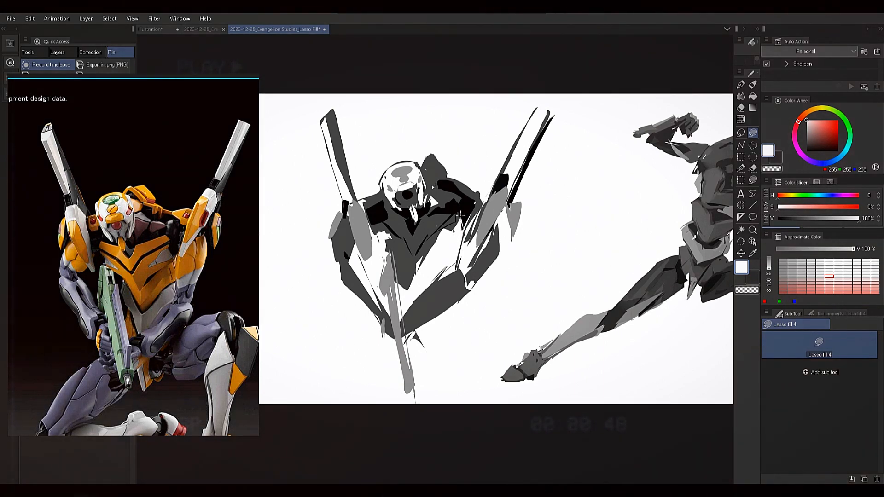
Add thin black panel lines down the lower chest and along the right side of the torso.
{"action": "left_click", "coordinate": [465, 217], "text": "alt"}
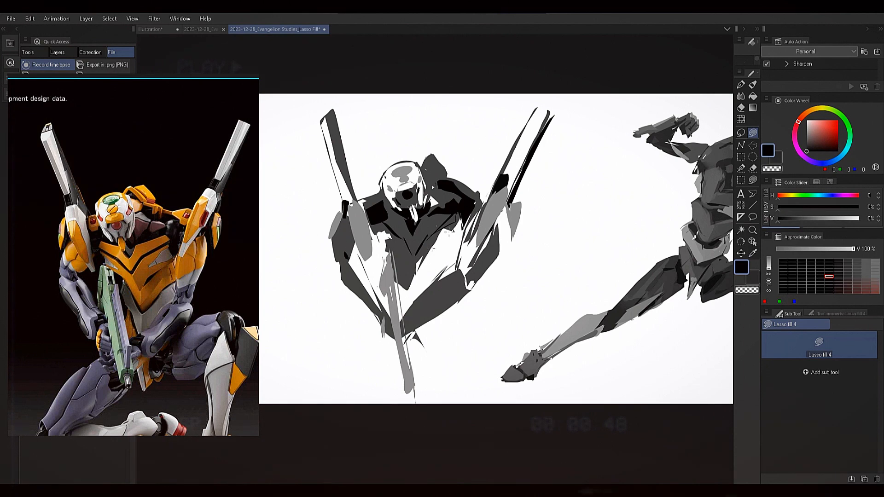
{"action": "left_click", "coordinate": [430, 241], "text": "alt"}
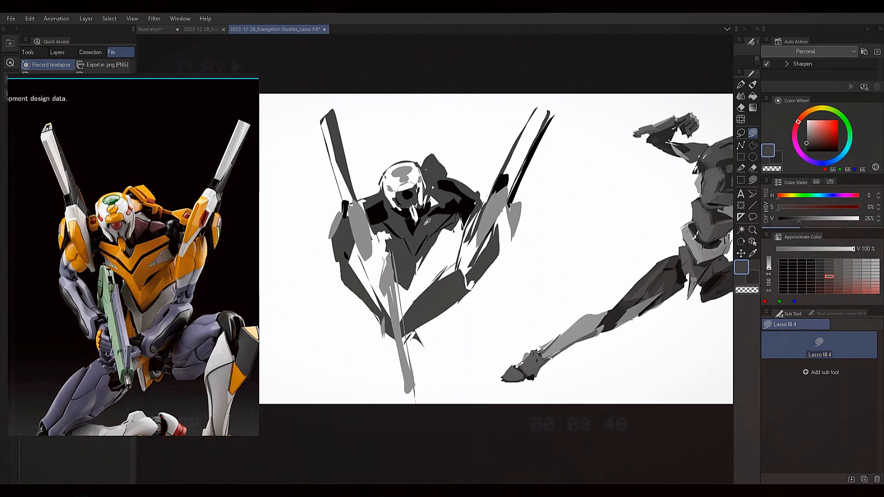
{"action": "left_click", "coordinate": [413, 242], "text": "alt"}
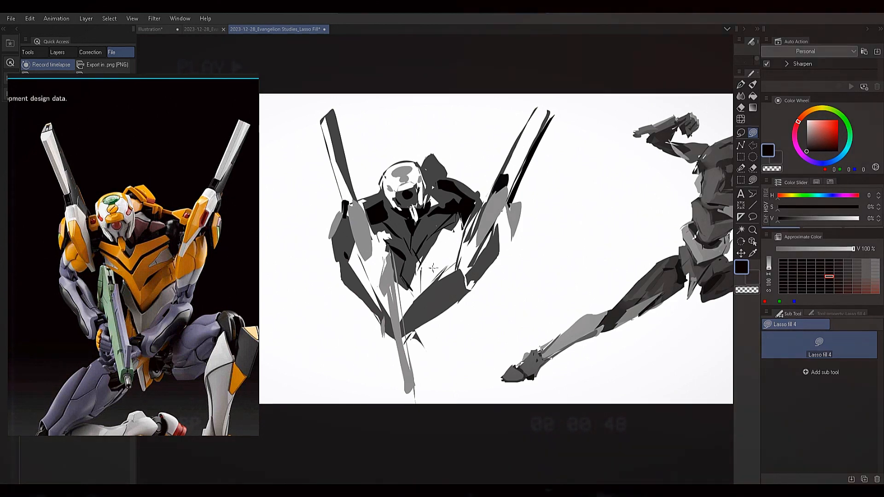
{"action": "mouse_move", "coordinate": [442, 257]}
{"action": "left_mouse_down"}
{"action": "mouse_move", "coordinate": [425, 278]}
{"action": "mouse_move", "coordinate": [463, 245]}
{"action": "left_mouse_up"}
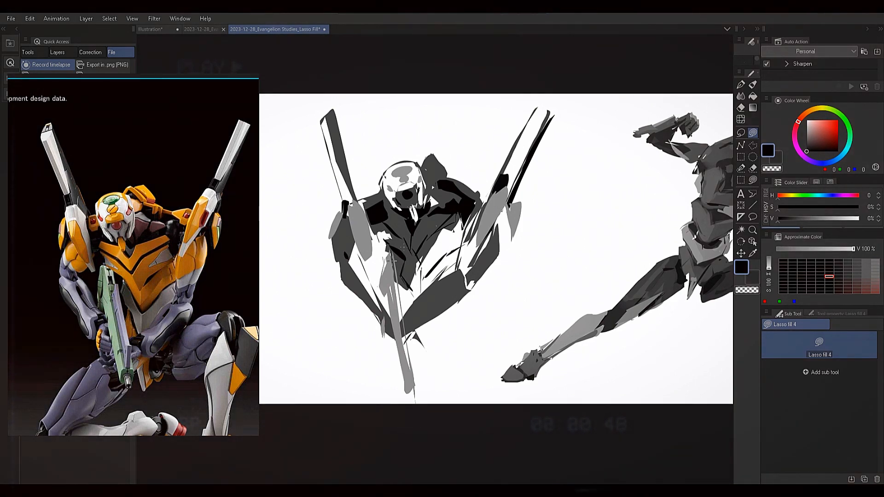
Refine the lower torso's edge along the rifle's upper end with sampled white and dark grey.
{"action": "left_click", "coordinate": [388, 238], "text": "alt"}
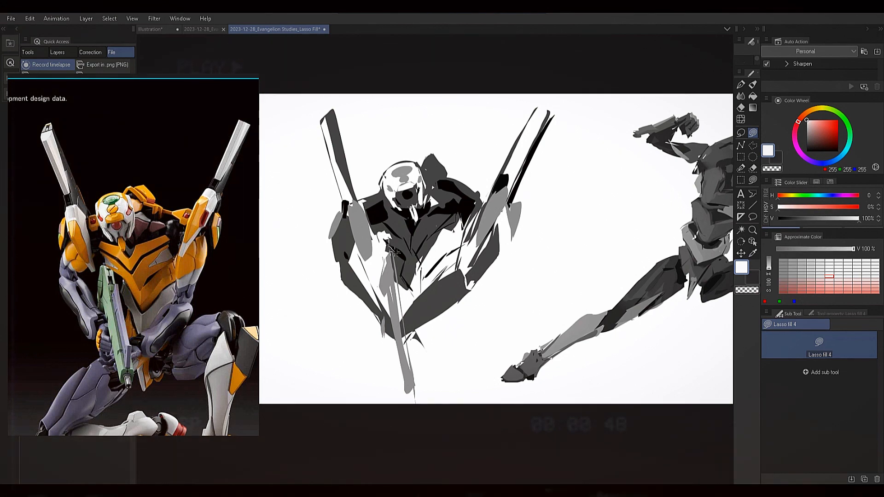
{"action": "mouse_move", "coordinate": [394, 251]}
{"action": "left_mouse_down"}
{"action": "mouse_move", "coordinate": [405, 263]}
{"action": "mouse_move", "coordinate": [398, 278]}
{"action": "mouse_move", "coordinate": [413, 294]}
{"action": "mouse_move", "coordinate": [406, 273]}
{"action": "left_mouse_up"}
{"action": "left_click", "coordinate": [411, 279], "text": "alt"}
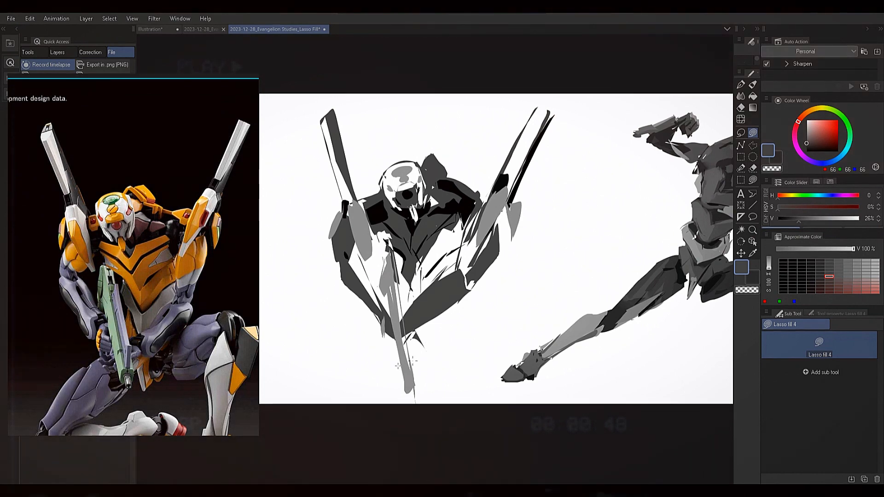
Block in the pelvis below the right forearm with sampled dark grey, darkening it with black.
{"action": "mouse_move", "coordinate": [420, 370]}
{"action": "left_mouse_down"}
{"action": "mouse_move", "coordinate": [435, 322]}
{"action": "mouse_move", "coordinate": [438, 363]}
{"action": "mouse_move", "coordinate": [416, 364]}
{"action": "mouse_move", "coordinate": [433, 343]}
{"action": "left_mouse_up"}
{"action": "left_click", "coordinate": [463, 201], "text": "alt"}
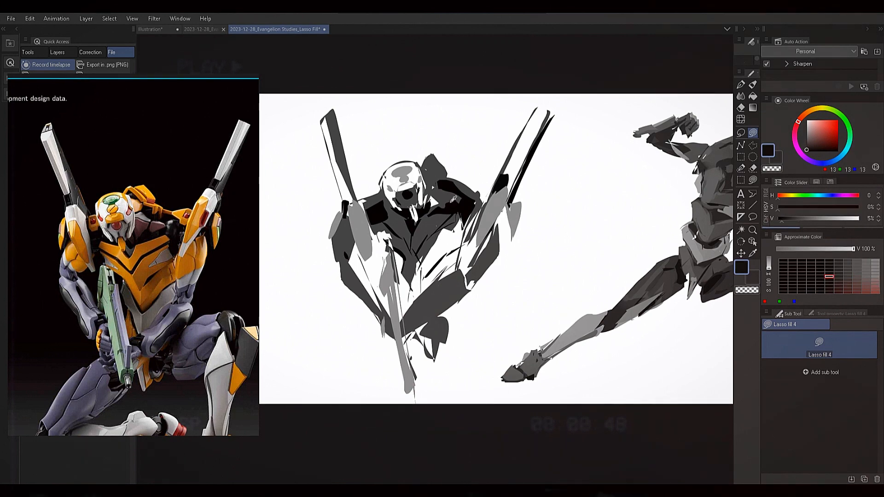
{"action": "left_click_drag", "start_coordinate": [456, 304], "coordinate": [420, 338]}
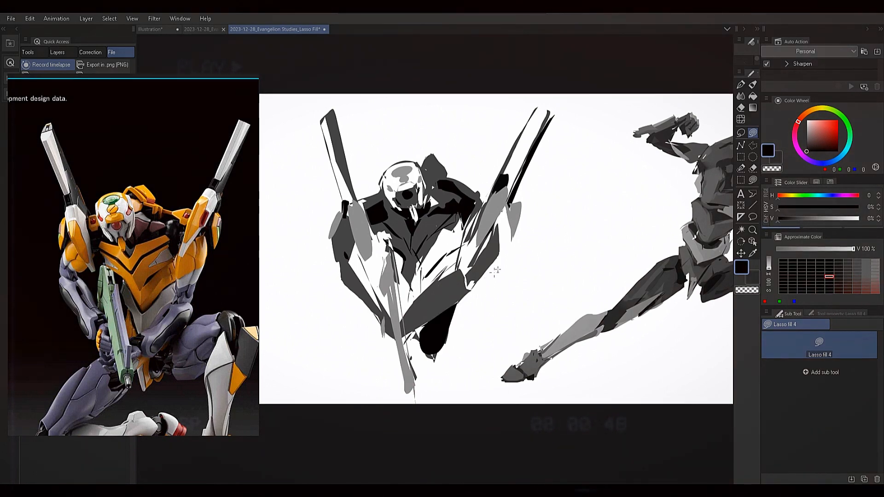
Block in the right thigh as a large tapered oval rising outward from the pelvis, using the sampled 55% mid grey.
{"action": "left_click", "coordinate": [453, 276], "text": "alt"}
{"action": "left_click", "coordinate": [371, 237], "text": "alt"}
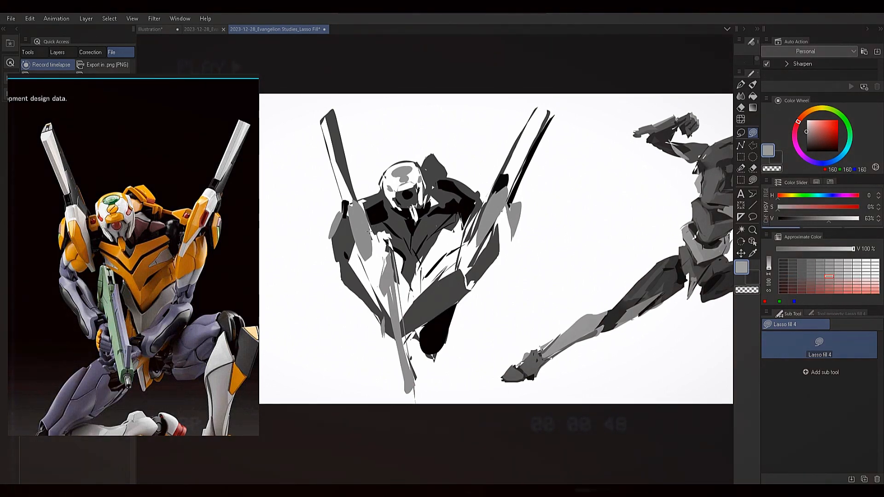
{"action": "left_click", "coordinate": [365, 236], "text": "alt"}
{"action": "mouse_move", "coordinate": [438, 333]}
{"action": "left_mouse_down"}
{"action": "mouse_move", "coordinate": [456, 360]}
{"action": "mouse_move", "coordinate": [502, 328]}
{"action": "mouse_move", "coordinate": [448, 361]}
{"action": "left_mouse_up"}
{"action": "left_click_drag", "start_coordinate": [444, 328], "coordinate": [466, 341]}
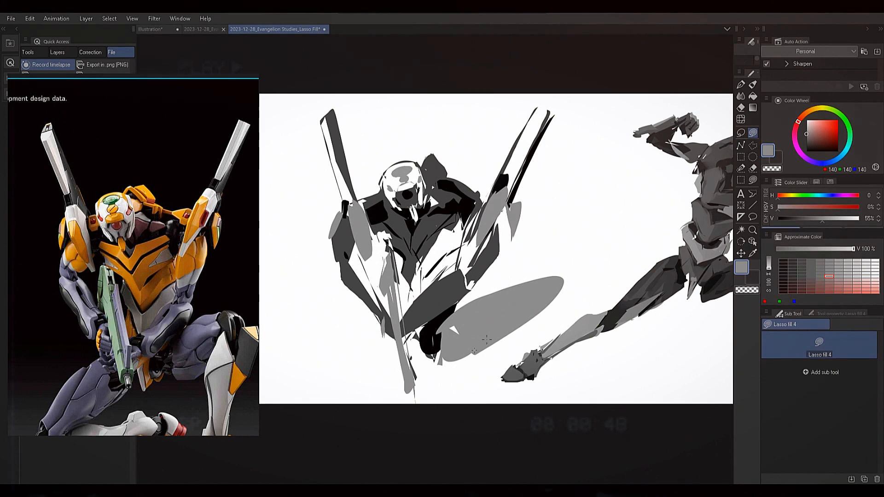
Examine the neighbouring figure studies beside the kneeling mecha to compare their shapes, values and proportions.
{"action": "left_click", "coordinate": [434, 342], "text": "alt"}
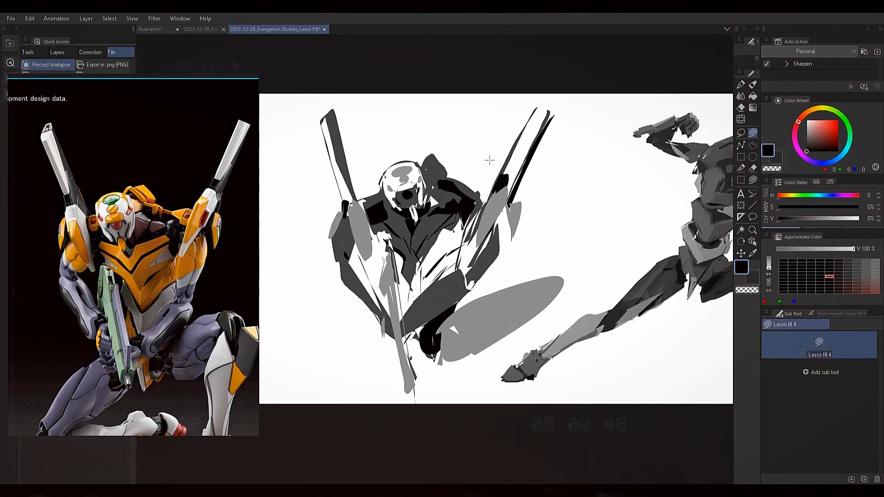
{"action": "left_click_drag", "start_coordinate": [623, 192], "coordinate": [406, 219]}
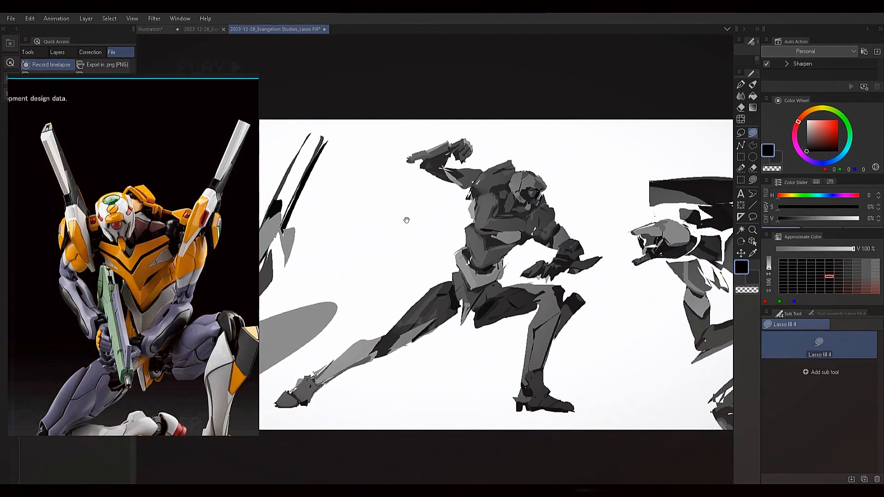
{"action": "left_click_drag", "start_coordinate": [605, 154], "coordinate": [479, 176]}
{"action": "mouse_move", "coordinate": [464, 217]}
{"action": "left_mouse_down"}
{"action": "mouse_move", "coordinate": [357, 227]}
{"action": "mouse_move", "coordinate": [464, 206]}
{"action": "mouse_move", "coordinate": [519, 171]}
{"action": "mouse_move", "coordinate": [505, 204]}
{"action": "mouse_move", "coordinate": [591, 192]}
{"action": "left_mouse_up"}
{"action": "left_click_drag", "start_coordinate": [471, 191], "coordinate": [518, 195]}
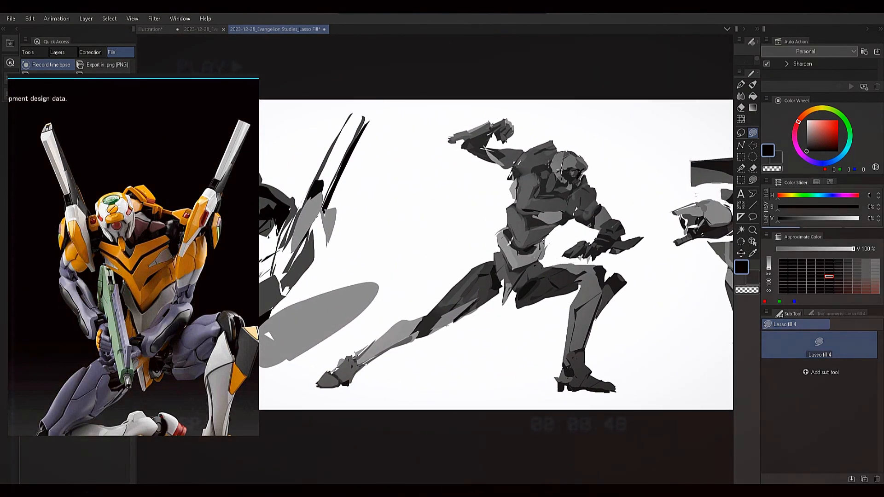
{"action": "left_click_drag", "start_coordinate": [426, 217], "coordinate": [520, 208]}
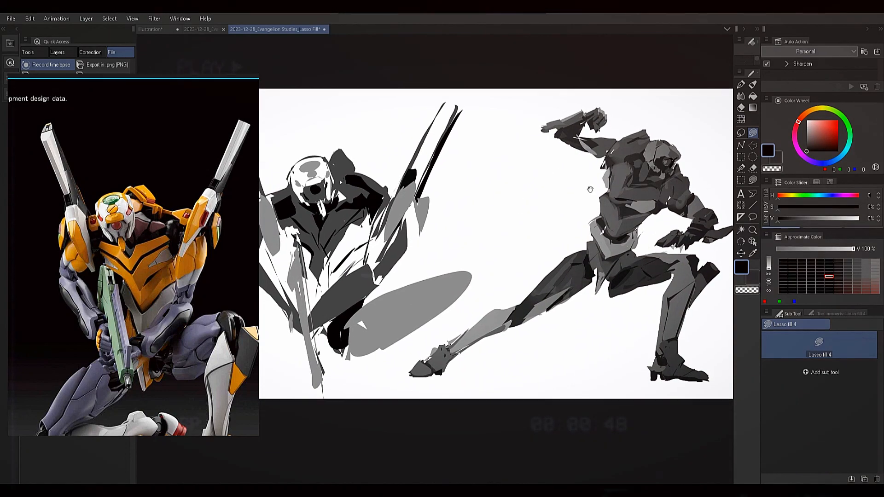
{"action": "mouse_move", "coordinate": [586, 192]}
{"action": "left_mouse_down"}
{"action": "mouse_move", "coordinate": [570, 214]}
{"action": "mouse_move", "coordinate": [595, 203]}
{"action": "mouse_move", "coordinate": [515, 177]}
{"action": "left_mouse_up"}
{"action": "left_click_drag", "start_coordinate": [544, 204], "coordinate": [594, 191]}
{"action": "mouse_move", "coordinate": [420, 245]}
{"action": "left_mouse_down"}
{"action": "mouse_move", "coordinate": [474, 235]}
{"action": "mouse_move", "coordinate": [476, 251]}
{"action": "left_mouse_up"}
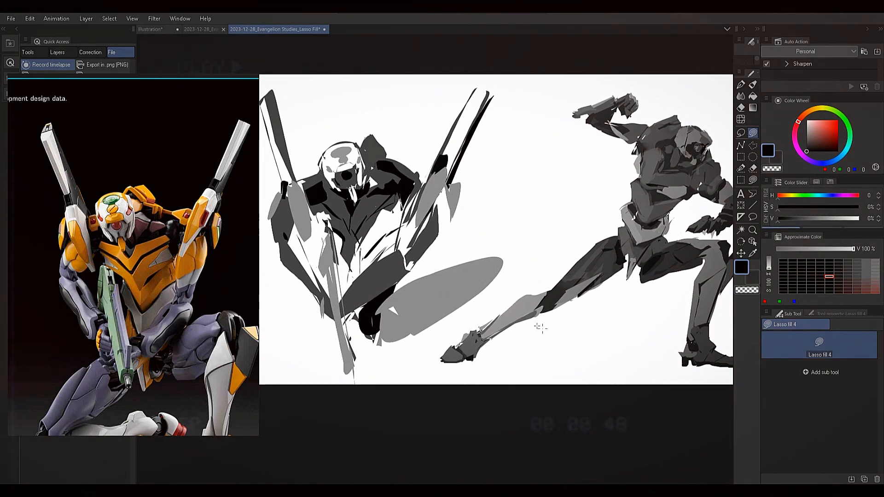
{"action": "mouse_move", "coordinate": [582, 316]}
{"action": "left_mouse_down"}
{"action": "mouse_move", "coordinate": [541, 334]}
{"action": "mouse_move", "coordinate": [571, 323]}
{"action": "mouse_move", "coordinate": [607, 328]}
{"action": "left_mouse_up"}
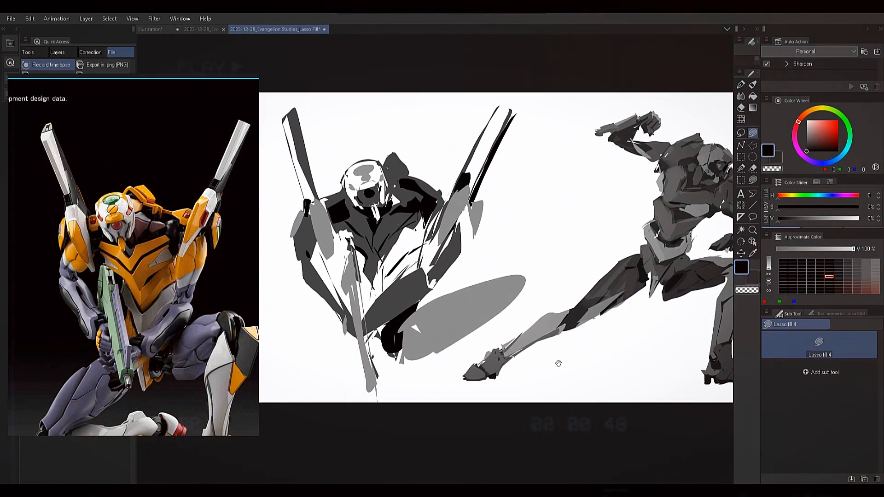
Block in the left thigh behind the rifle with the right thigh's mid grey and trim the bottom of the black pelvis shape.
{"action": "left_click_drag", "start_coordinate": [594, 321], "coordinate": [638, 286]}
{"action": "left_click", "coordinate": [497, 285], "text": "alt"}
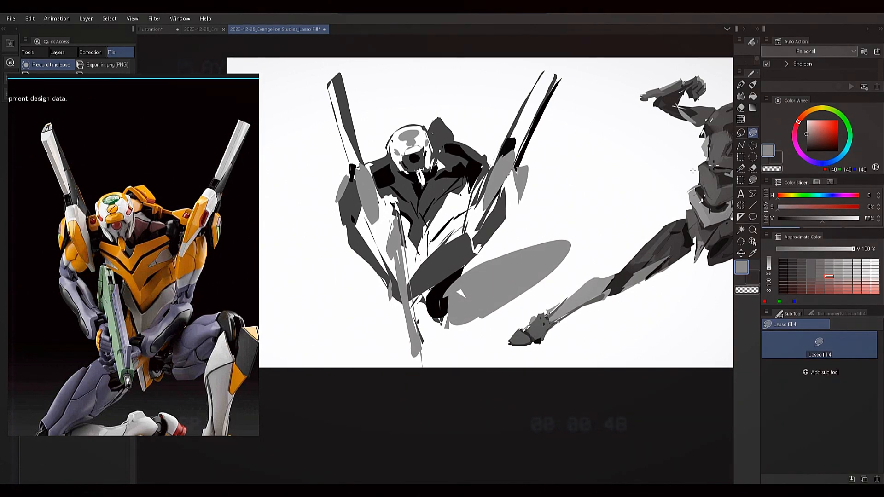
{"action": "mouse_move", "coordinate": [380, 305]}
{"action": "left_mouse_down"}
{"action": "mouse_move", "coordinate": [377, 332]}
{"action": "mouse_move", "coordinate": [383, 304]}
{"action": "mouse_move", "coordinate": [405, 323]}
{"action": "mouse_move", "coordinate": [406, 353]}
{"action": "mouse_move", "coordinate": [384, 357]}
{"action": "left_mouse_up"}
{"action": "left_click_drag", "start_coordinate": [372, 329], "coordinate": [371, 315]}
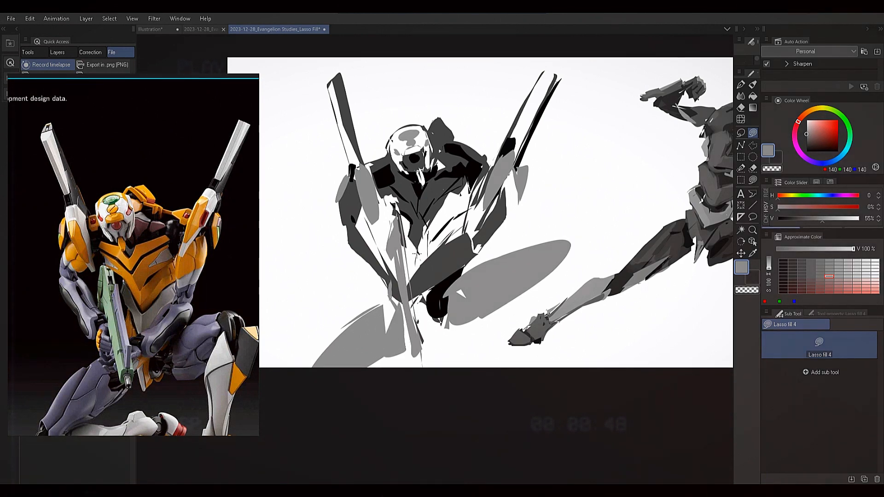
{"action": "mouse_move", "coordinate": [417, 308]}
{"action": "left_mouse_down"}
{"action": "mouse_move", "coordinate": [461, 324]}
{"action": "mouse_move", "coordinate": [448, 307]}
{"action": "left_mouse_up"}
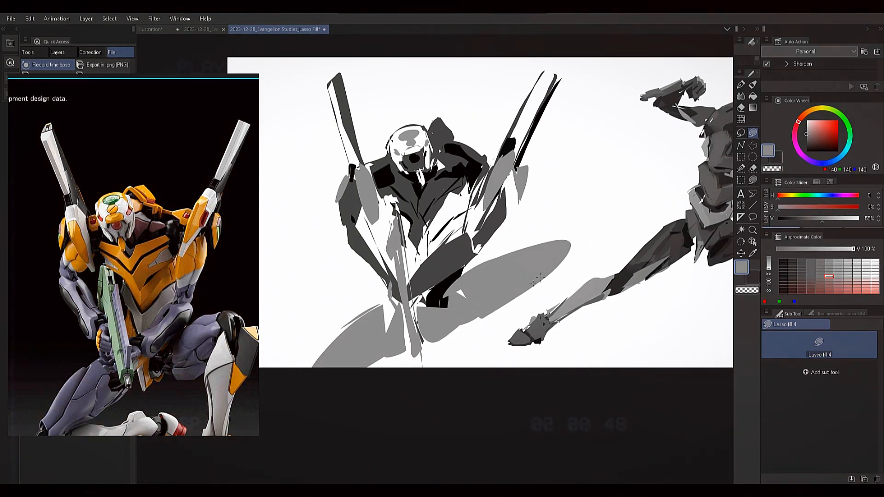
Add a curved near-black accent across the knee end of the right thigh using the sampled shoulder shadow.
{"action": "left_click", "coordinate": [453, 156], "text": "alt"}
{"action": "left_click", "coordinate": [454, 155], "text": "alt"}
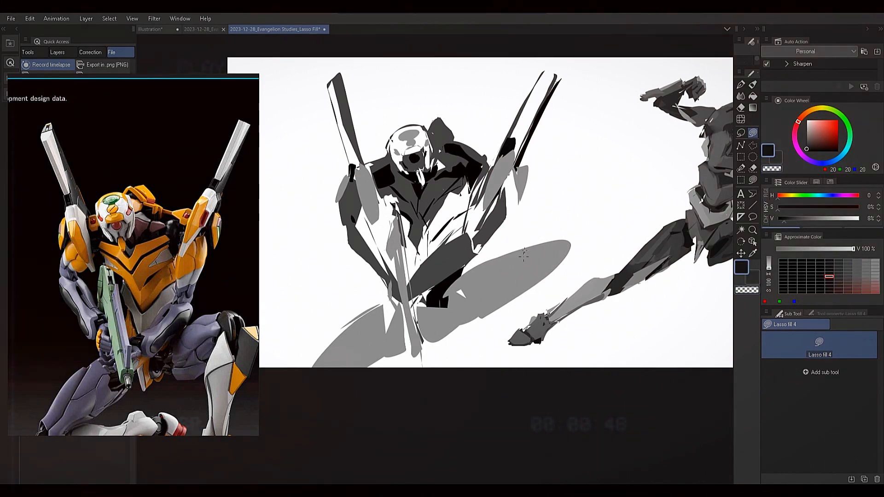
{"action": "mouse_move", "coordinate": [530, 254]}
{"action": "left_mouse_down"}
{"action": "mouse_move", "coordinate": [531, 275]}
{"action": "mouse_move", "coordinate": [530, 256]}
{"action": "left_mouse_up"}
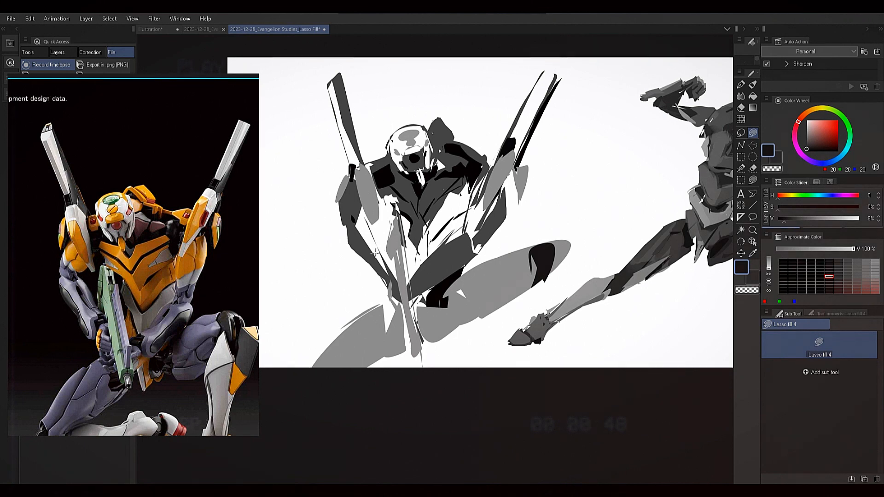
Refine the left hand and upper thigh beside the rifle with sampled white, mid grey and black.
{"action": "left_click", "coordinate": [377, 251], "text": "alt"}
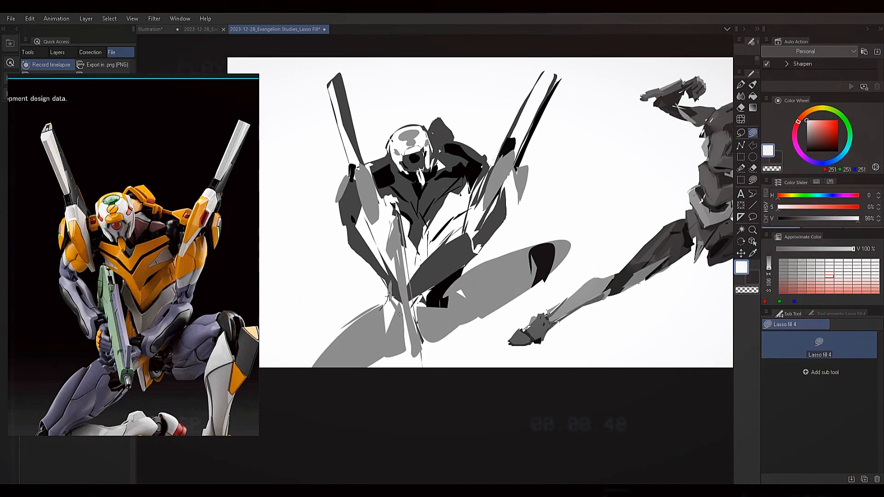
{"action": "left_click", "coordinate": [386, 308], "text": "alt"}
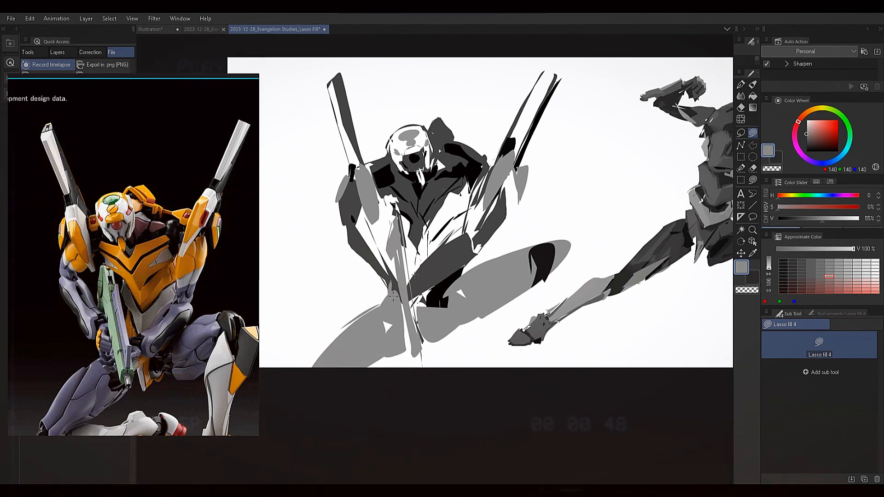
{"action": "left_click", "coordinate": [375, 236], "text": "alt"}
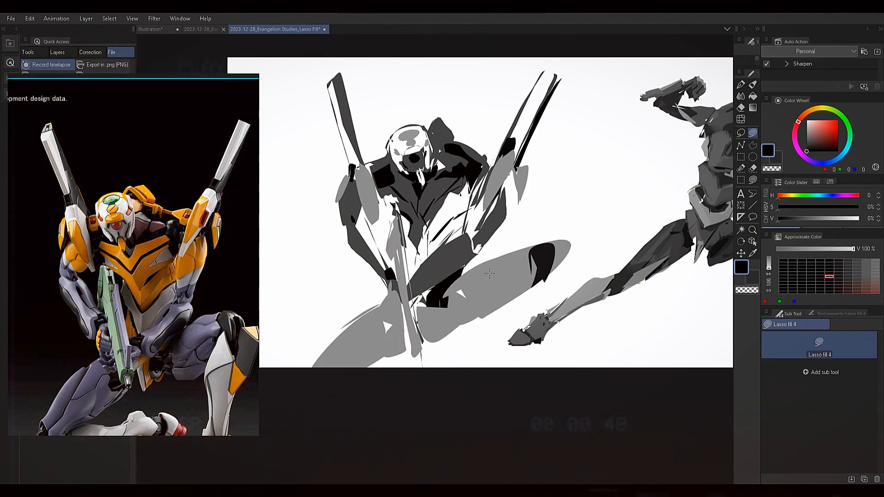
Carve white planes into the left shoulder pylon and redraw its outer edge with sampled dark grey.
{"action": "key", "text": "x"}
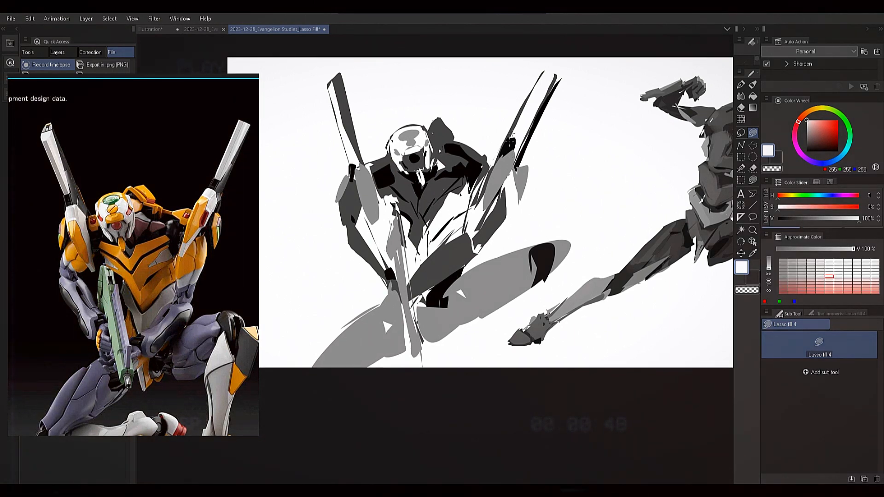
{"action": "left_click_drag", "start_coordinate": [342, 77], "coordinate": [353, 148]}
{"action": "mouse_move", "coordinate": [355, 170]}
{"action": "left_mouse_down"}
{"action": "mouse_move", "coordinate": [330, 79]}
{"action": "mouse_move", "coordinate": [343, 144]}
{"action": "left_mouse_up"}
{"action": "left_click", "coordinate": [352, 127], "text": "alt"}
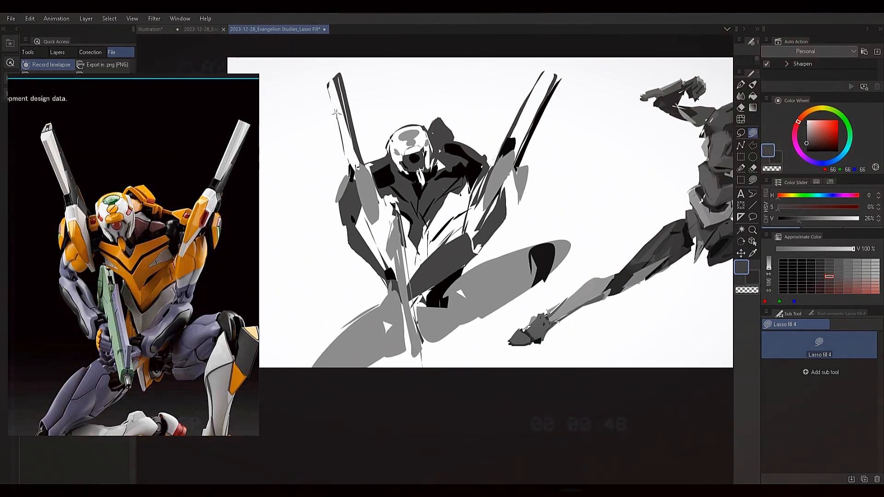
{"action": "key", "text": "ctrl+z"}
{"action": "mouse_move", "coordinate": [333, 105]}
{"action": "left_mouse_down"}
{"action": "mouse_move", "coordinate": [343, 148]}
{"action": "mouse_move", "coordinate": [330, 99]}
{"action": "left_mouse_up"}
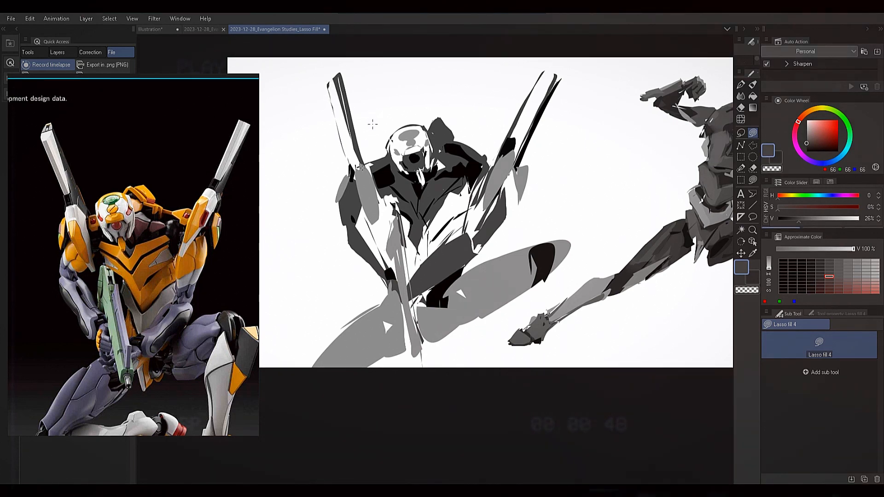
Refine the base of the left pylon where it meets the shoulder, alternating sampled light grey and dark tones.
{"action": "left_click", "coordinate": [364, 178], "text": "alt"}
{"action": "left_click", "coordinate": [352, 173], "text": "alt"}
{"action": "left_click", "coordinate": [362, 175], "text": "alt"}
{"action": "left_click", "coordinate": [352, 172], "text": "alt"}
{"action": "left_click", "coordinate": [361, 173], "text": "alt"}
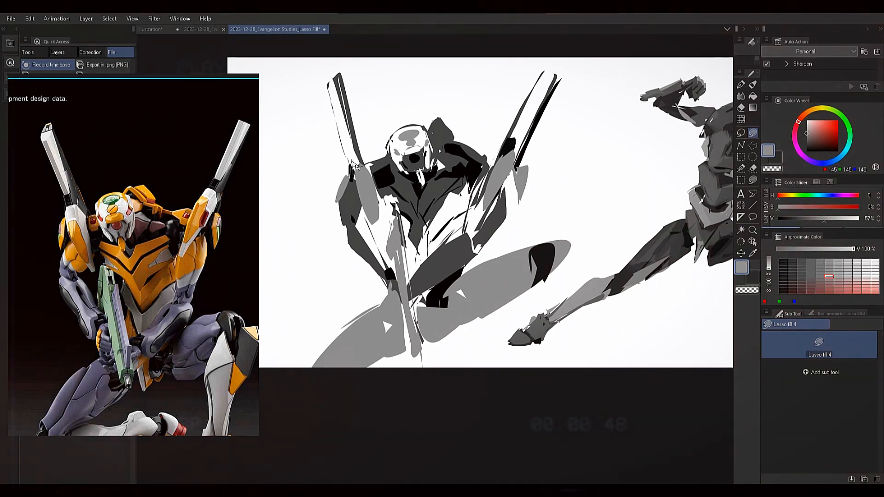
Deepen the shadow along the underside of the right forearm with sampled black.
{"action": "left_click", "coordinate": [351, 174], "text": "alt"}
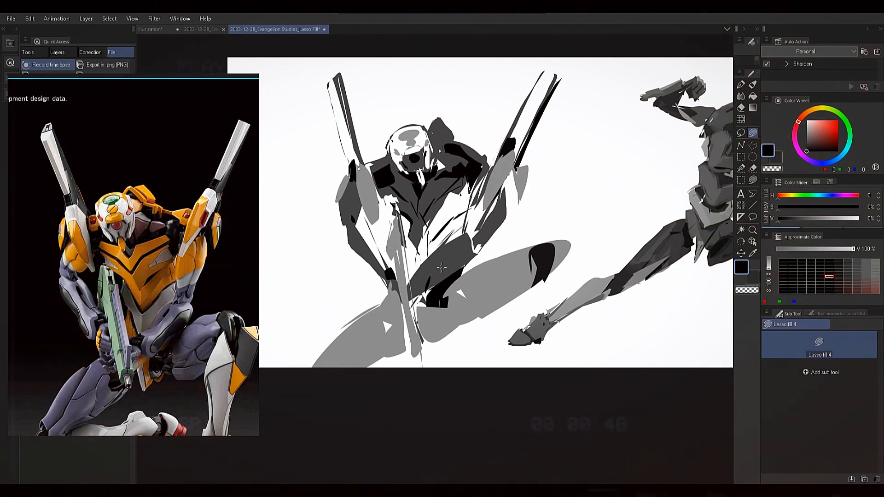
{"action": "left_click_drag", "start_coordinate": [449, 273], "coordinate": [435, 281]}
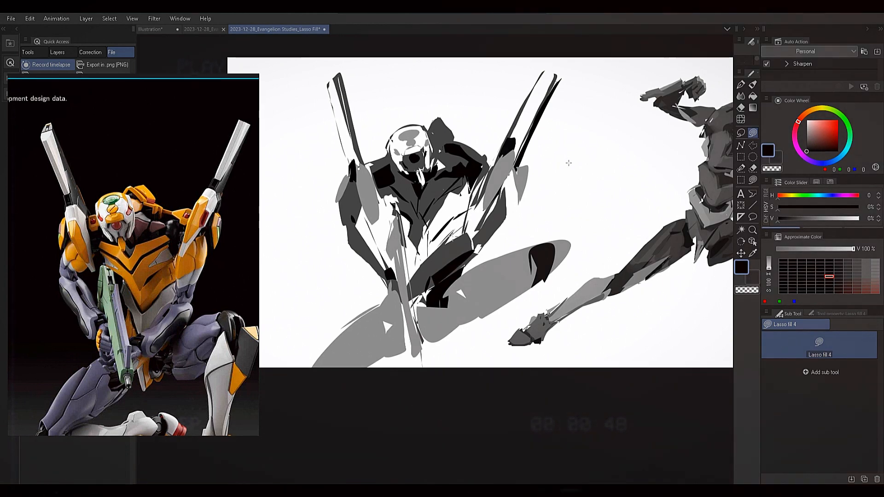
Set the drawing colour to a 78% light grey and fill the right side of the chest down to the waist.
{"action": "key", "text": "x"}
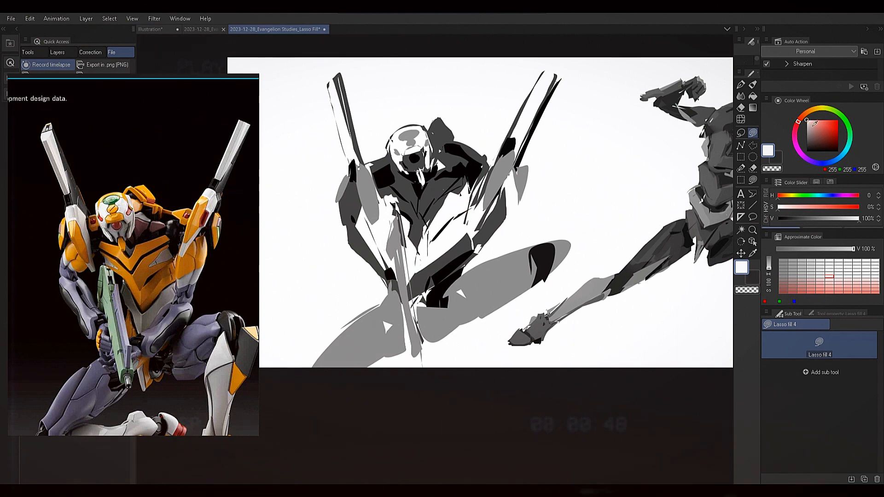
{"action": "left_click", "coordinate": [841, 218]}
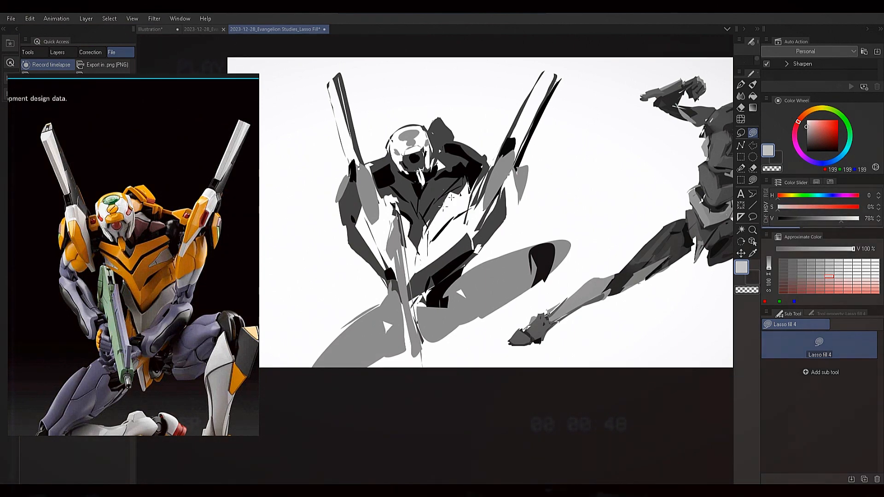
{"action": "mouse_move", "coordinate": [425, 233]}
{"action": "left_mouse_down"}
{"action": "mouse_move", "coordinate": [465, 185]}
{"action": "mouse_move", "coordinate": [468, 209]}
{"action": "mouse_move", "coordinate": [420, 253]}
{"action": "mouse_move", "coordinate": [470, 208]}
{"action": "mouse_move", "coordinate": [468, 230]}
{"action": "left_mouse_up"}
{"action": "left_click_drag", "start_coordinate": [414, 276], "coordinate": [415, 268]}
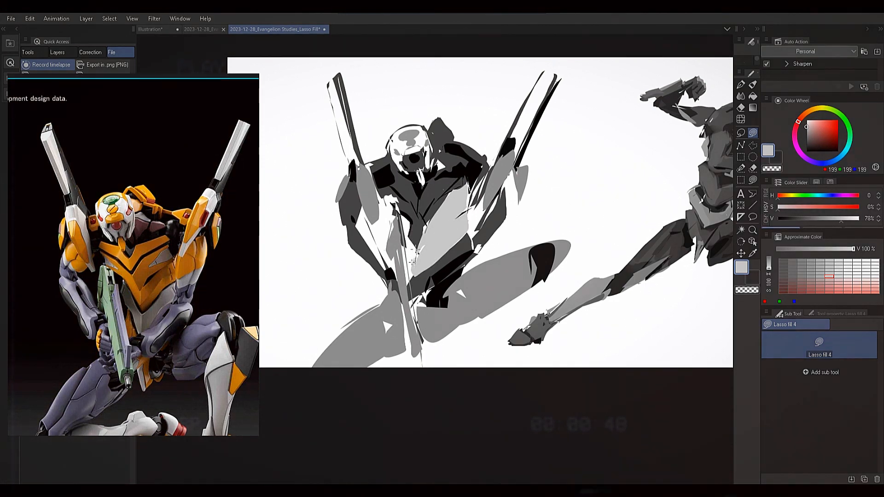
Refine the lower tip and outer edge of the light grey chest plane with sampled mid and dark greys.
{"action": "left_click", "coordinate": [417, 244], "text": "alt"}
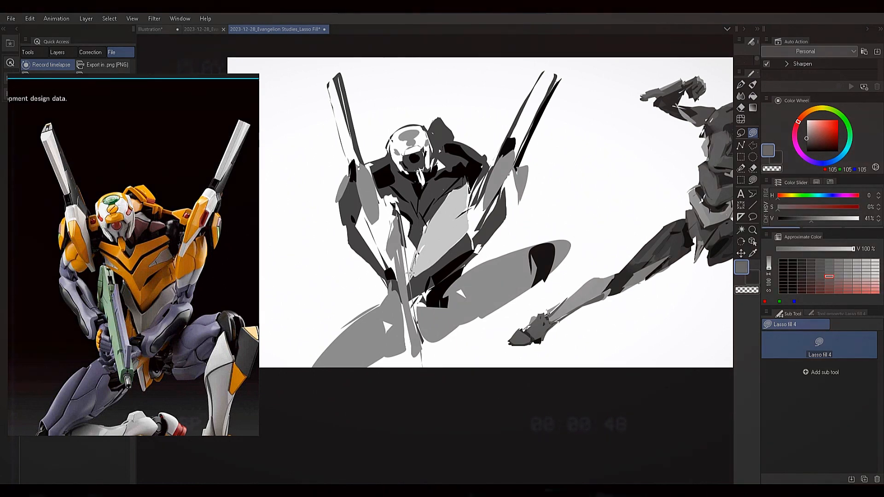
{"action": "left_click_drag", "start_coordinate": [410, 273], "coordinate": [414, 257]}
{"action": "left_click", "coordinate": [442, 198], "text": "alt"}
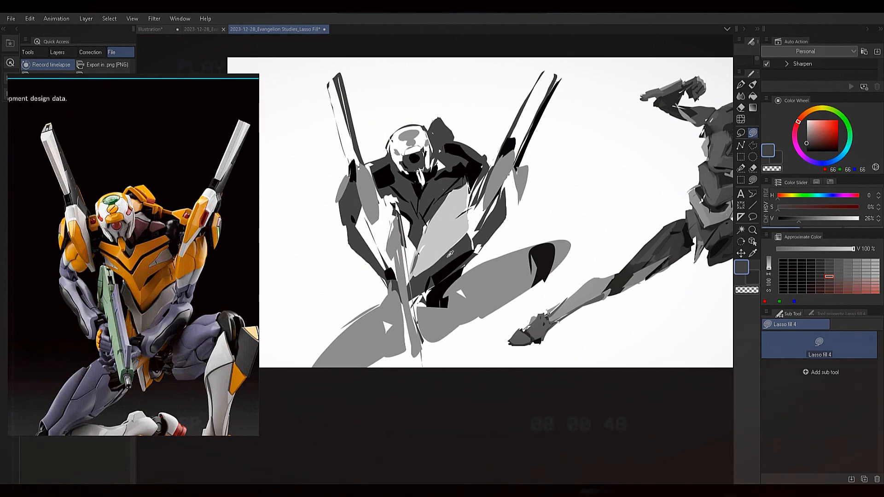
{"action": "mouse_move", "coordinate": [474, 233]}
{"action": "left_mouse_down"}
{"action": "mouse_move", "coordinate": [422, 276]}
{"action": "mouse_move", "coordinate": [474, 227]}
{"action": "left_mouse_up"}
Clean up the right pylon and its mount with sampled white, mid grey and near-black, and pick up the chest's dark grey.
{"action": "mouse_move", "coordinate": [643, 206]}
{"action": "left_mouse_down"}
{"action": "mouse_move", "coordinate": [475, 219]}
{"action": "mouse_move", "coordinate": [621, 221]}
{"action": "mouse_move", "coordinate": [599, 209]}
{"action": "left_mouse_up"}
{"action": "left_click_drag", "start_coordinate": [514, 229], "coordinate": [501, 234]}
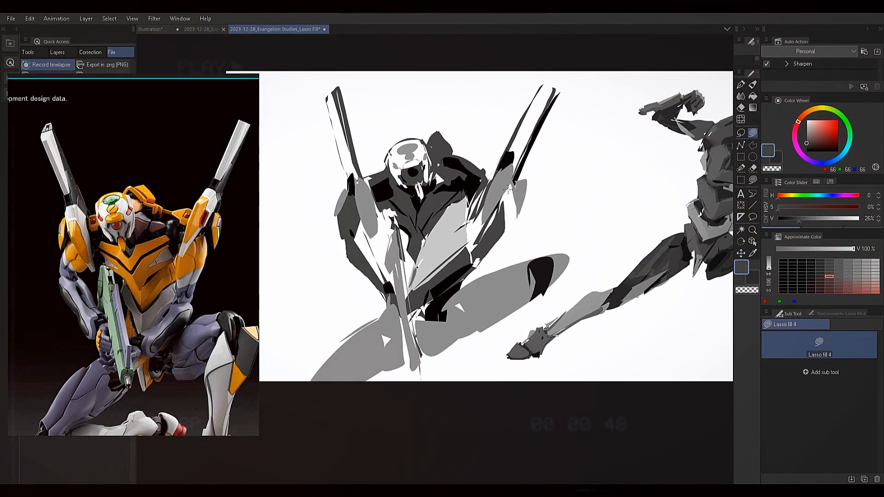
{"action": "left_click", "coordinate": [517, 144], "text": "alt"}
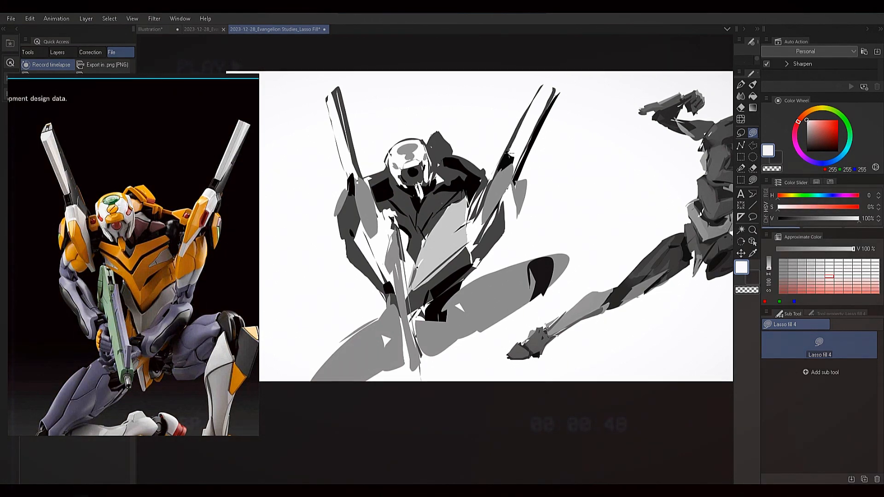
{"action": "left_click_drag", "start_coordinate": [552, 91], "coordinate": [566, 82]}
{"action": "left_click", "coordinate": [515, 154], "text": "alt"}
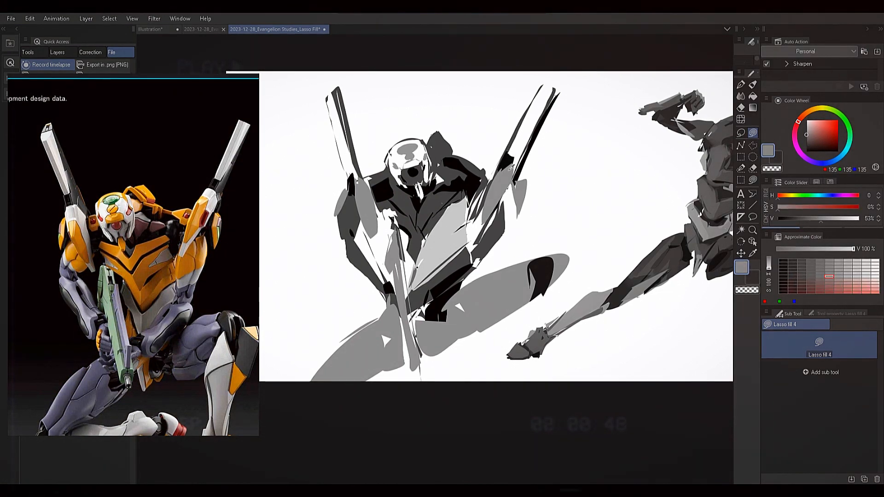
{"action": "left_click", "coordinate": [512, 158], "text": "alt"}
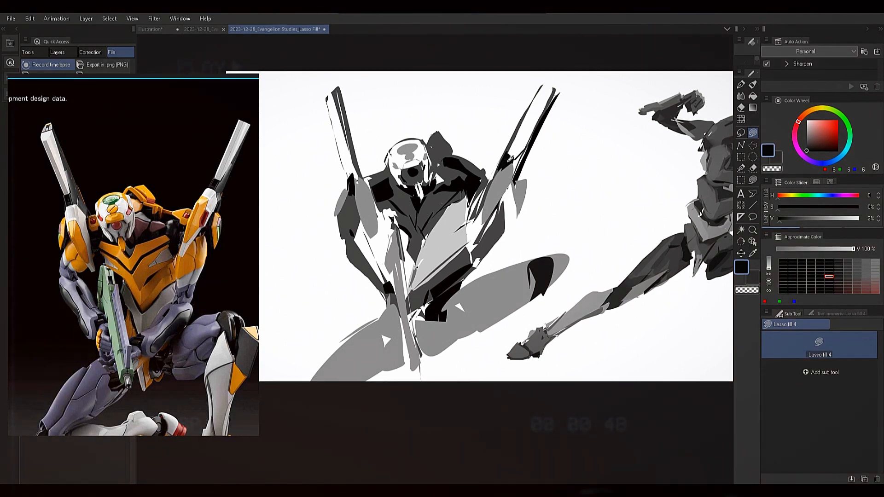
{"action": "left_click", "coordinate": [539, 95], "text": "alt"}
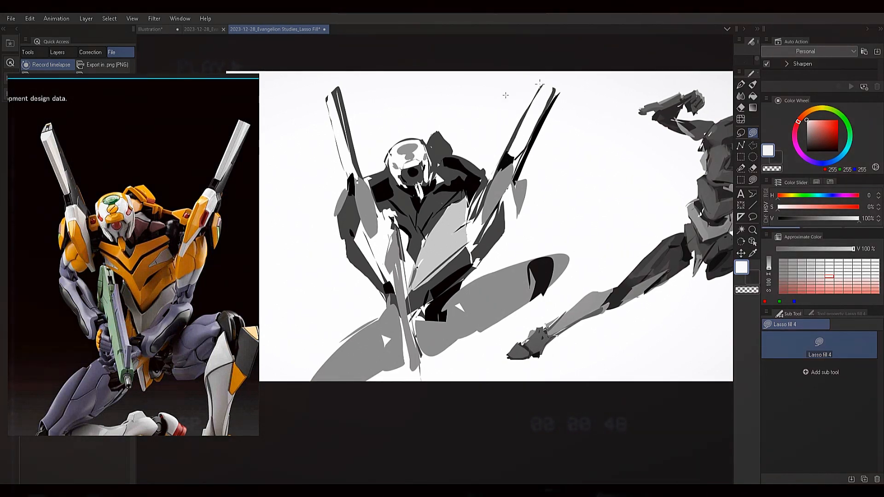
{"action": "left_click", "coordinate": [453, 195], "text": "alt"}
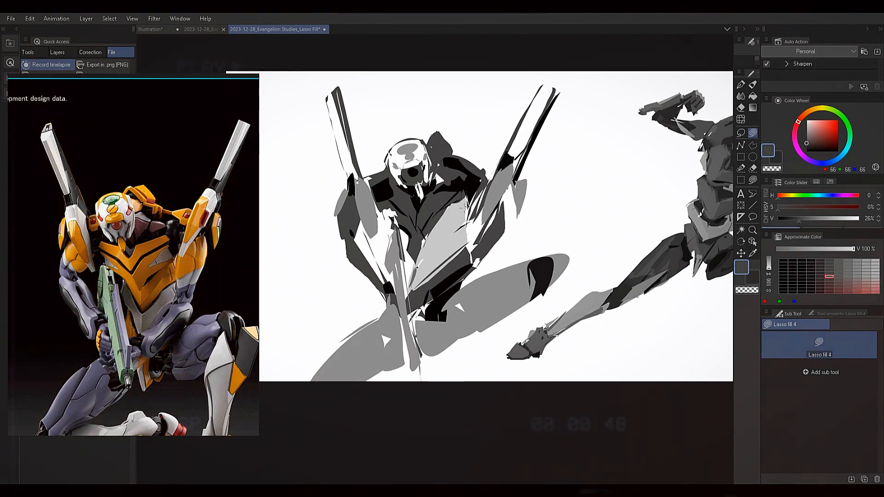
Extend the dark grey over the upper right chest and darken the adjoining shoulder area with sampled black.
{"action": "left_click_drag", "start_coordinate": [454, 216], "coordinate": [469, 189]}
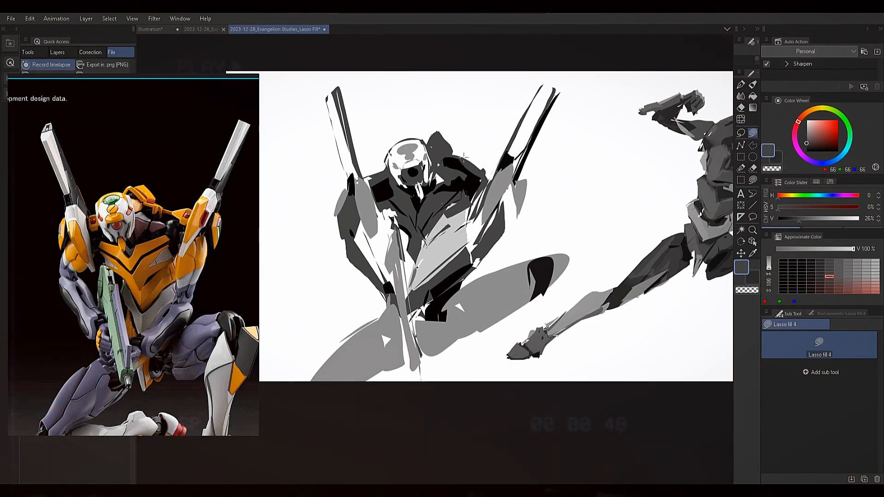
{"action": "left_click", "coordinate": [466, 174], "text": "alt"}
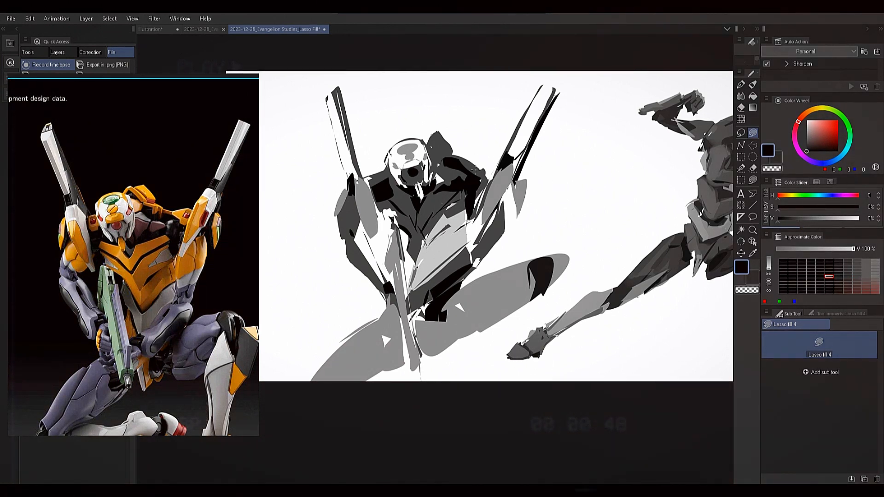
Shade the left upper arm's lower edge and the left forearm with sampled near-black tones.
{"action": "left_click", "coordinate": [400, 199], "text": "alt"}
{"action": "mouse_move", "coordinate": [353, 240]}
{"action": "left_mouse_down"}
{"action": "mouse_move", "coordinate": [363, 240]}
{"action": "mouse_move", "coordinate": [385, 291]}
{"action": "left_mouse_up"}
{"action": "mouse_move", "coordinate": [346, 238]}
{"action": "left_mouse_down"}
{"action": "mouse_move", "coordinate": [343, 238]}
{"action": "mouse_move", "coordinate": [341, 253]}
{"action": "mouse_move", "coordinate": [353, 262]}
{"action": "mouse_move", "coordinate": [345, 255]}
{"action": "mouse_move", "coordinate": [378, 256]}
{"action": "left_mouse_up"}
{"action": "left_click", "coordinate": [391, 283], "text": "alt"}
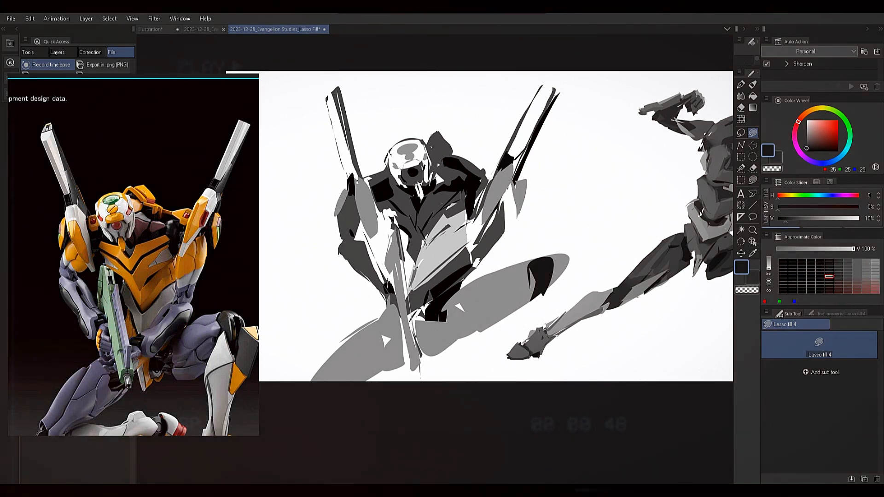
{"action": "left_click", "coordinate": [385, 278], "text": "alt"}
{"action": "left_click", "coordinate": [387, 288], "text": "alt"}
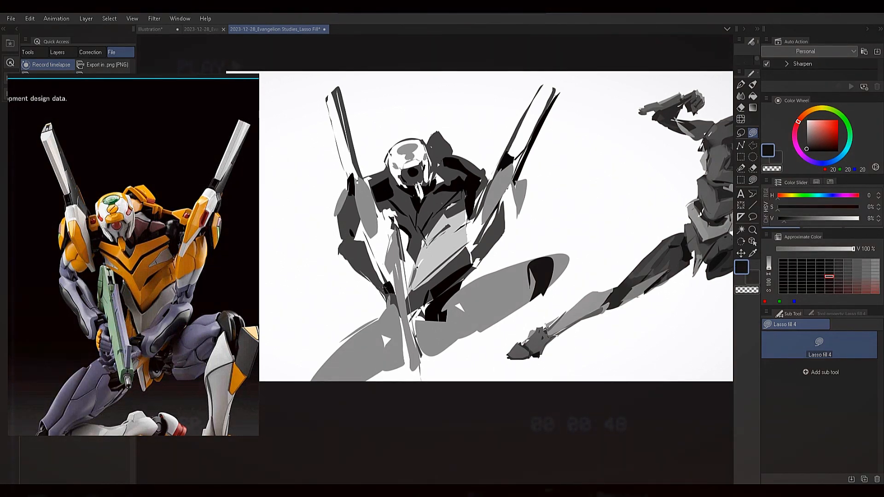
{"action": "left_click_drag", "start_coordinate": [373, 271], "coordinate": [346, 257]}
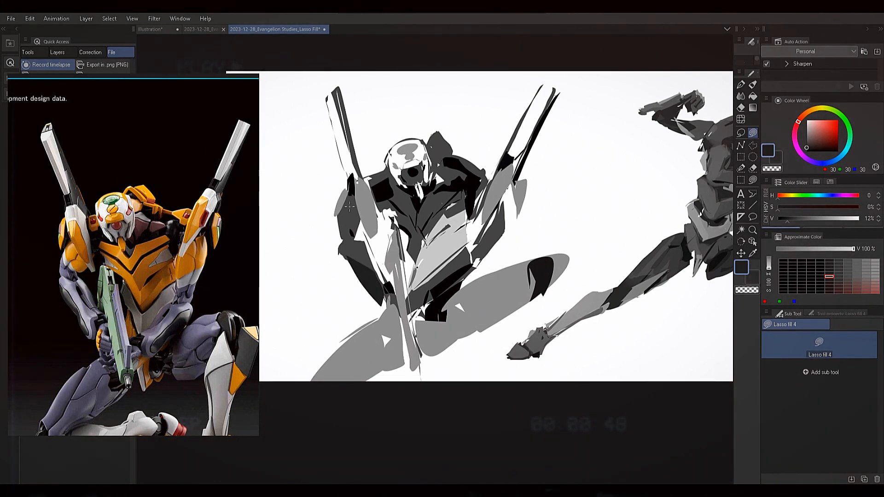
Fill white highlights over the left shoulder guard and rifle-side arm, and pick up a 55% mid grey.
{"action": "left_click", "coordinate": [380, 226], "text": "alt"}
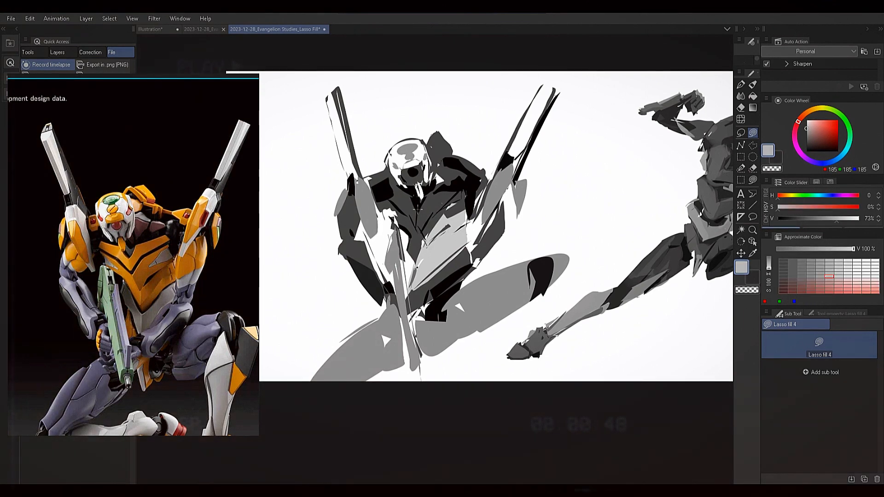
{"action": "left_click", "coordinate": [506, 162], "text": "alt"}
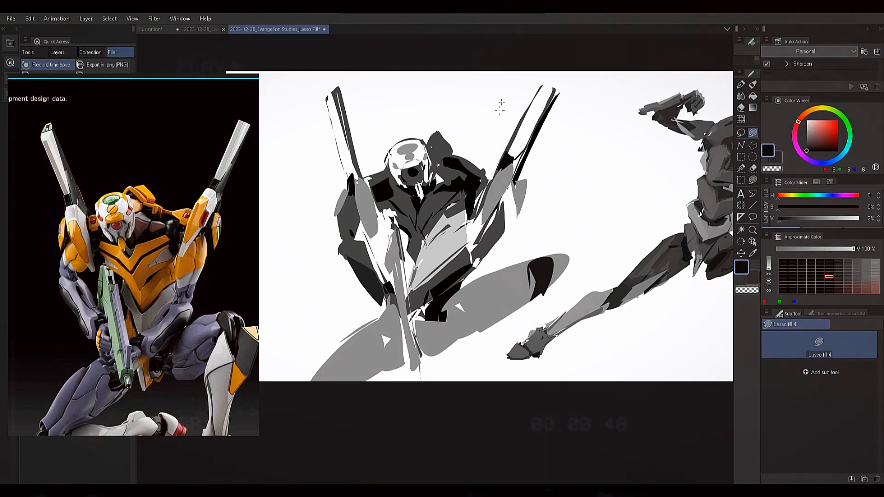
{"action": "left_click", "coordinate": [359, 190], "text": "alt"}
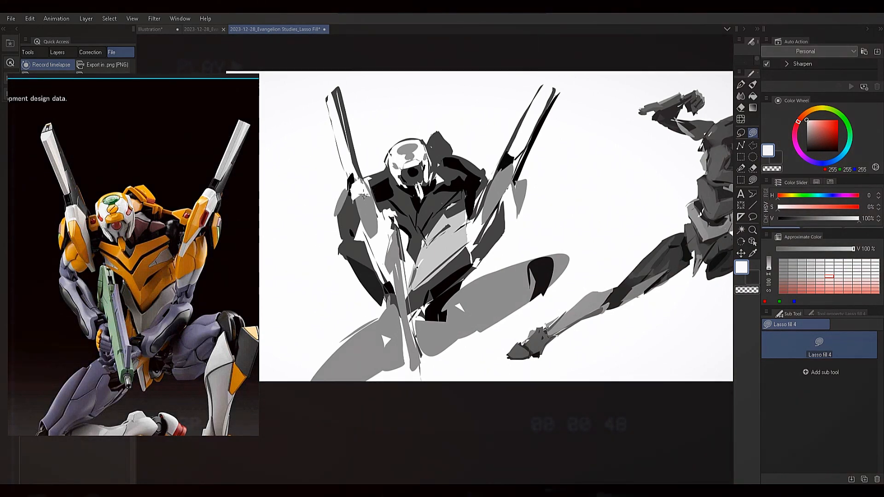
{"action": "left_click_drag", "start_coordinate": [377, 238], "coordinate": [371, 188]}
{"action": "mouse_move", "coordinate": [369, 230]}
{"action": "left_mouse_down"}
{"action": "mouse_move", "coordinate": [373, 242]}
{"action": "mouse_move", "coordinate": [374, 231]}
{"action": "left_mouse_up"}
{"action": "left_click", "coordinate": [368, 223], "text": "alt"}
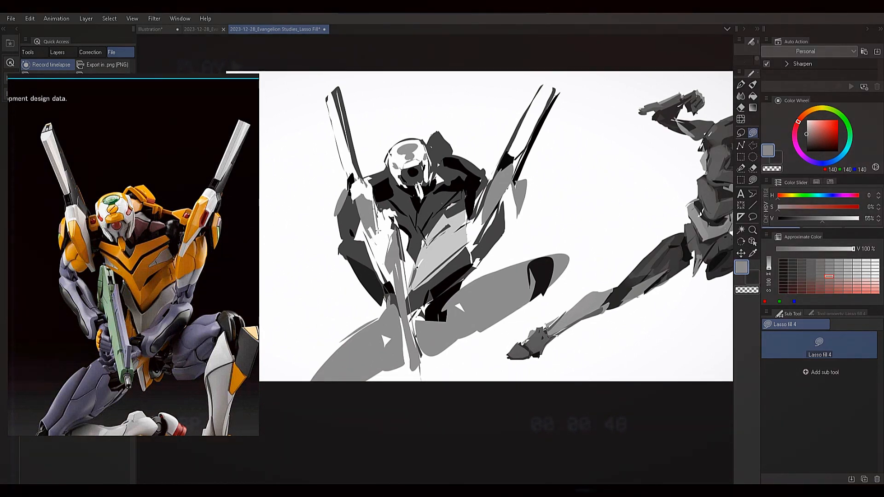
Rework the dark joint at the base of the right pylon with sampled near-black, white and greys.
{"action": "left_click", "coordinate": [508, 158], "text": "alt"}
{"action": "left_click", "coordinate": [513, 151], "text": "alt"}
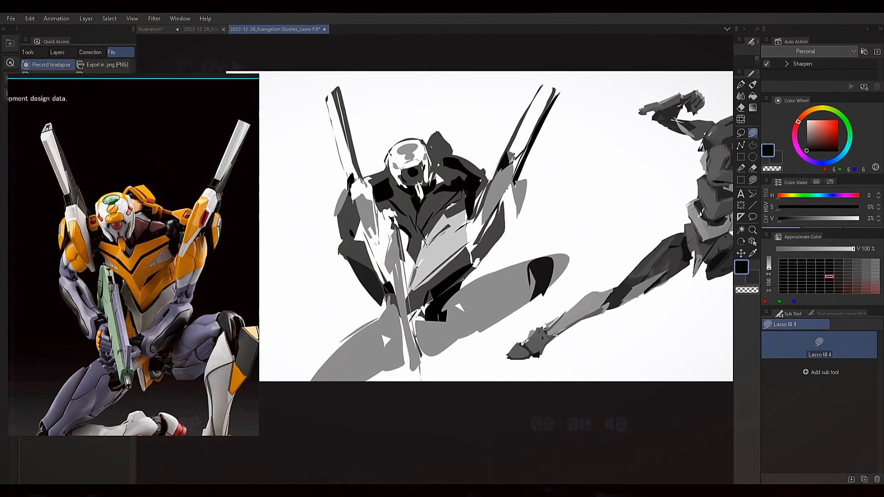
{"action": "left_click", "coordinate": [508, 157], "text": "alt"}
{"action": "left_click", "coordinate": [519, 143], "text": "alt"}
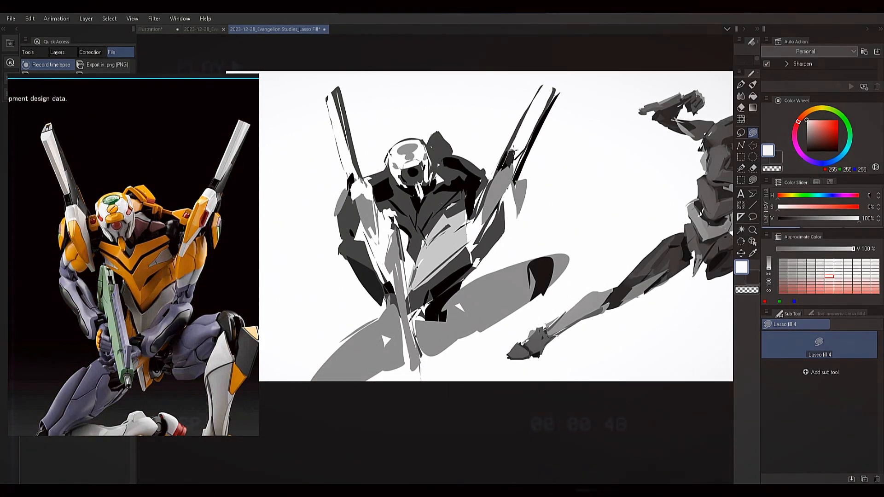
{"action": "left_click_drag", "start_coordinate": [513, 150], "coordinate": [504, 165]}
{"action": "left_click", "coordinate": [506, 162], "text": "alt"}
{"action": "left_click", "coordinate": [511, 152], "text": "alt"}
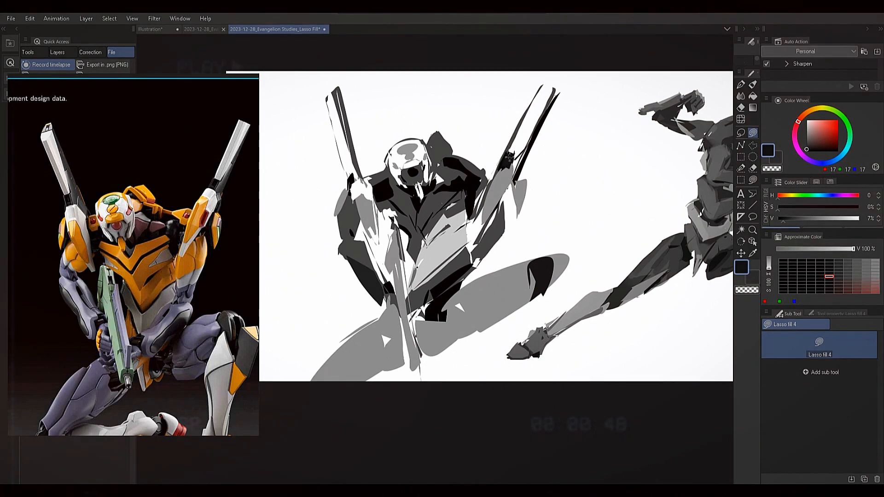
{"action": "left_click", "coordinate": [505, 161], "text": "alt"}
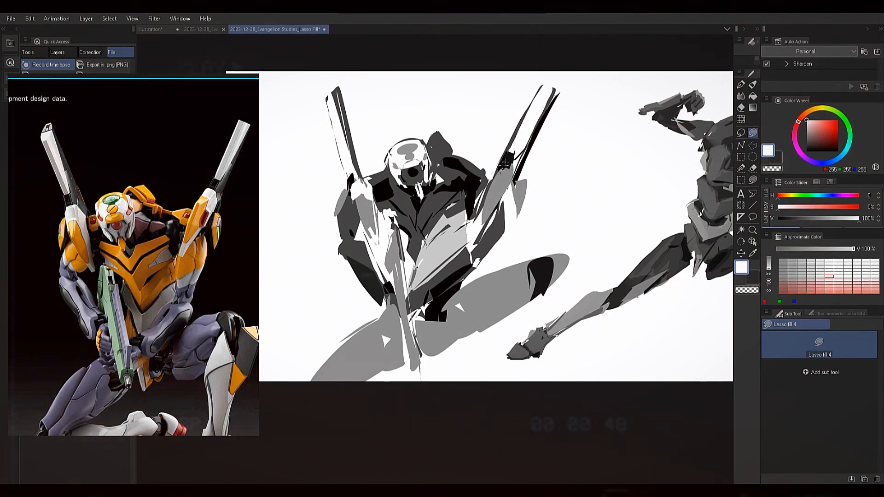
{"action": "left_click", "coordinate": [518, 143], "text": "alt"}
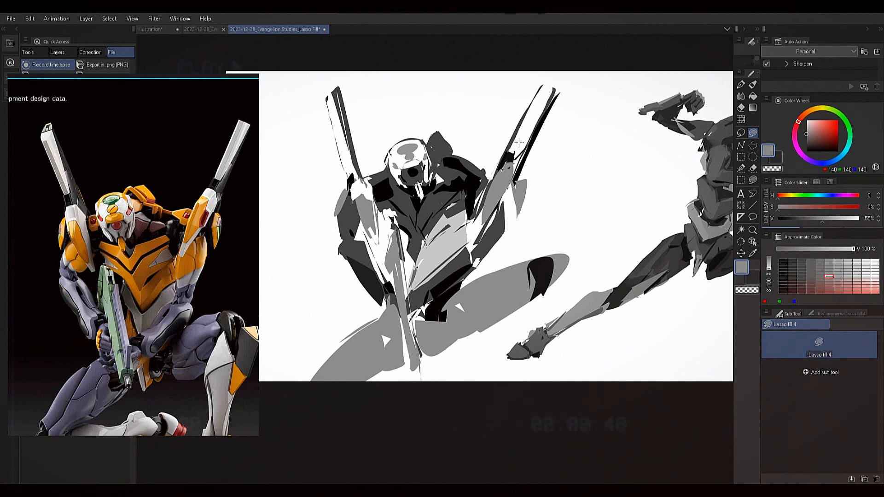
{"action": "left_click", "coordinate": [519, 157], "text": "alt"}
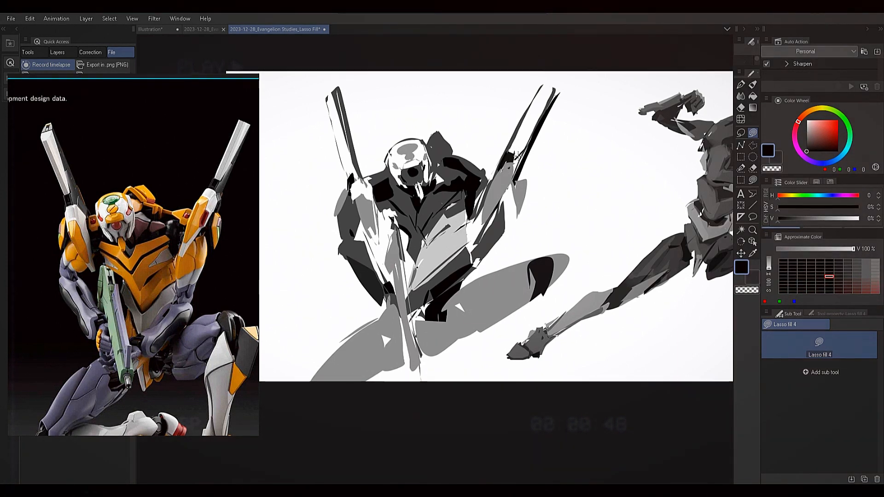
{"action": "left_click", "coordinate": [503, 149], "text": "alt"}
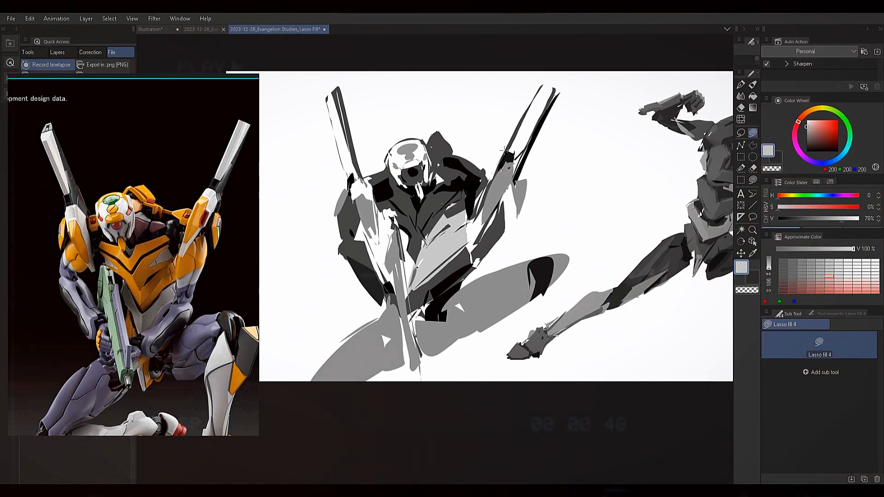
Clean up the right pylon's lower edge and joint, and redefine its upper tip with sampled white, black and greys.
{"action": "left_click", "coordinate": [547, 138], "text": "alt"}
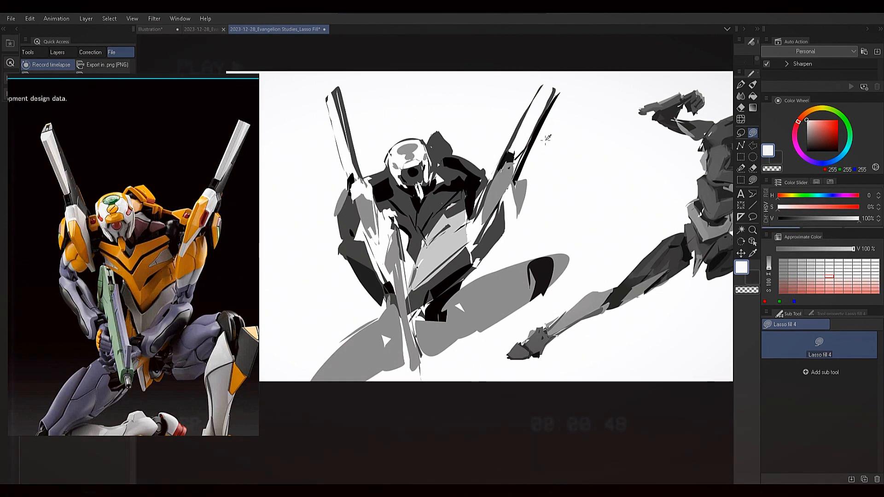
{"action": "left_click", "coordinate": [490, 186], "text": "alt"}
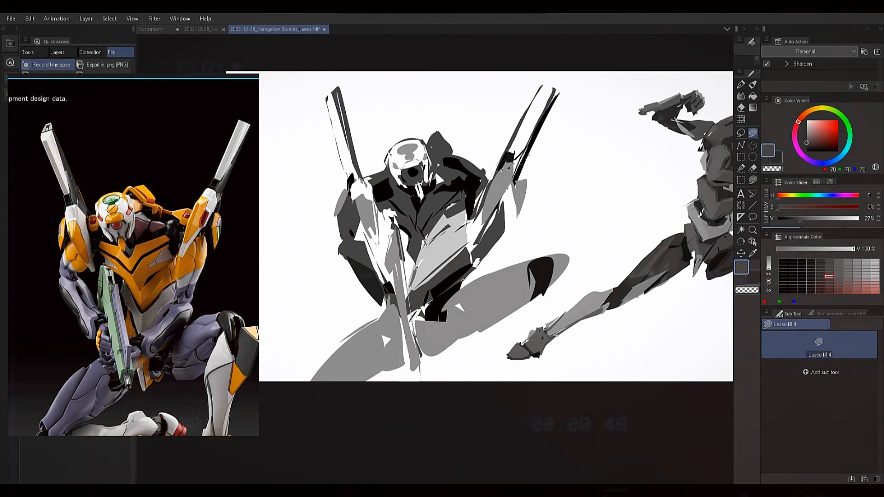
{"action": "left_click", "coordinate": [513, 185], "text": "alt"}
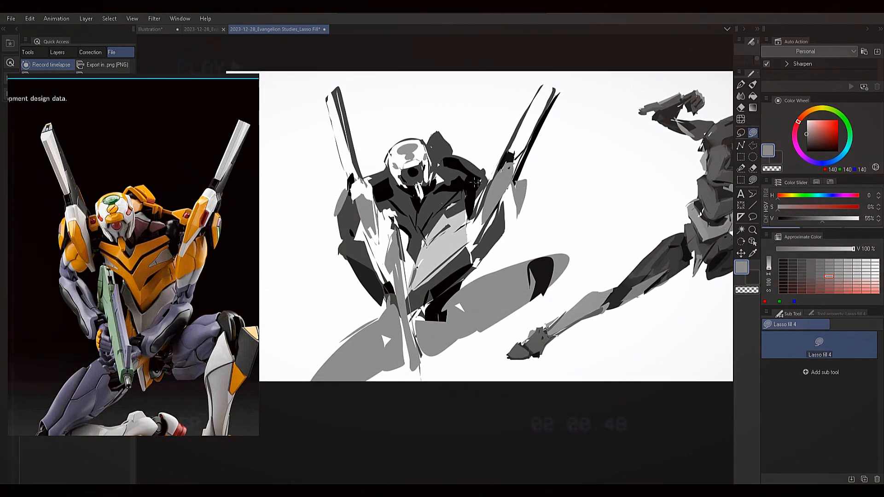
{"action": "left_click", "coordinate": [510, 161], "text": "alt"}
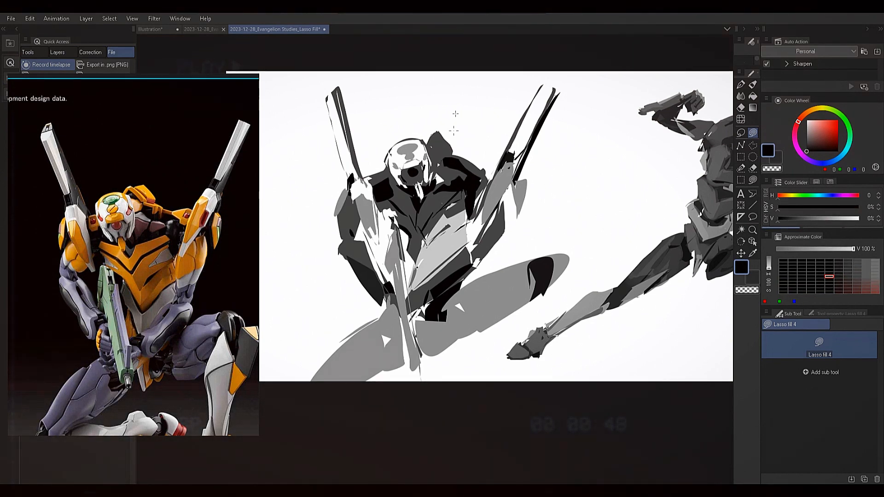
{"action": "left_click", "coordinate": [521, 146], "text": "alt"}
{"action": "left_click", "coordinate": [511, 147], "text": "alt"}
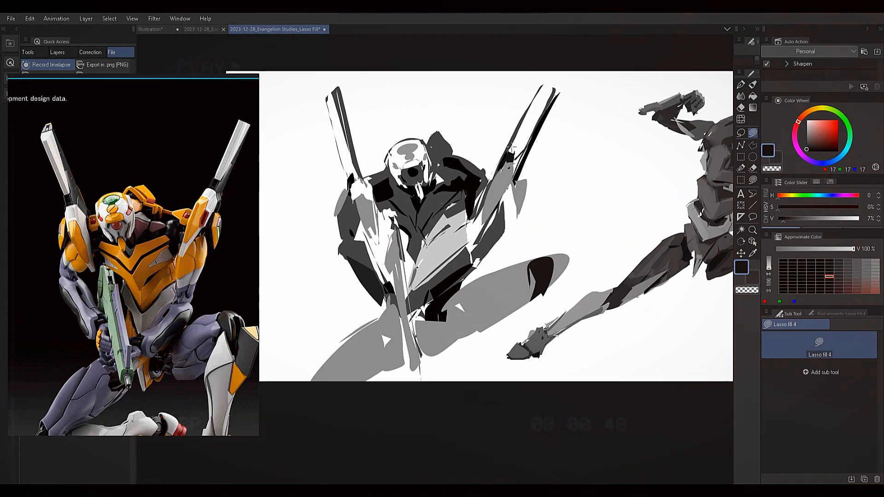
{"action": "left_click", "coordinate": [549, 89], "text": "alt"}
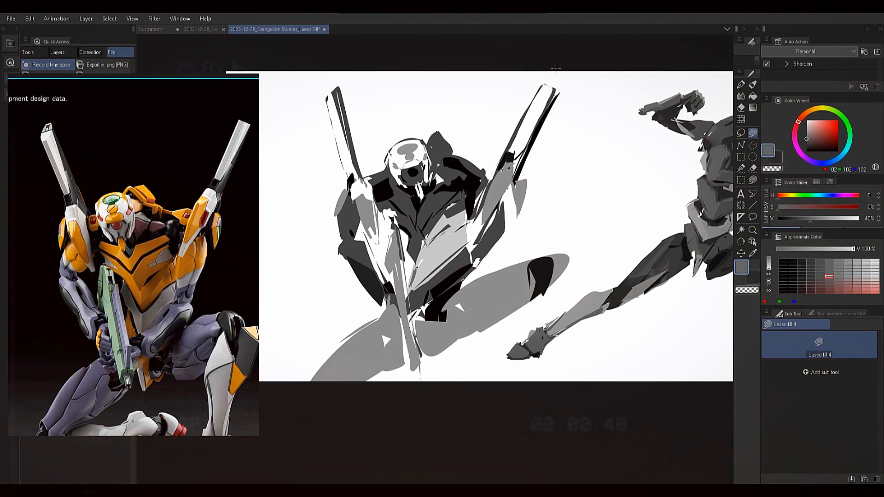
Reshape the armour piece behind the helmet with sampled dark grey and black, and trim its outline and the helmet's left side with white.
{"action": "left_click", "coordinate": [447, 148], "text": "alt"}
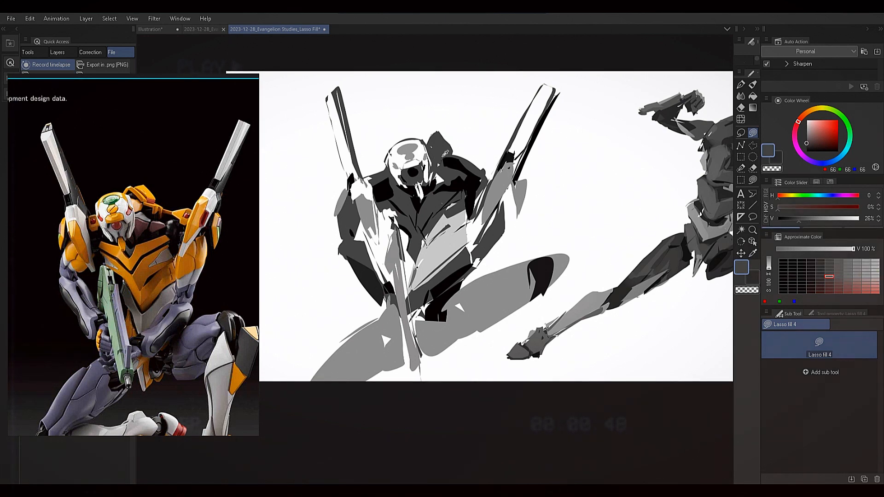
{"action": "left_click", "coordinate": [455, 159], "text": "alt"}
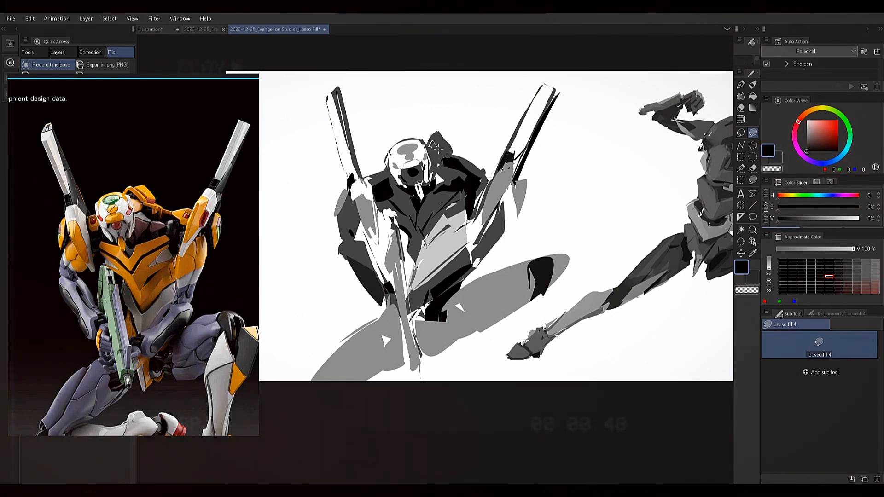
{"action": "left_click", "coordinate": [450, 142], "text": "alt"}
{"action": "left_click", "coordinate": [426, 134], "text": "alt"}
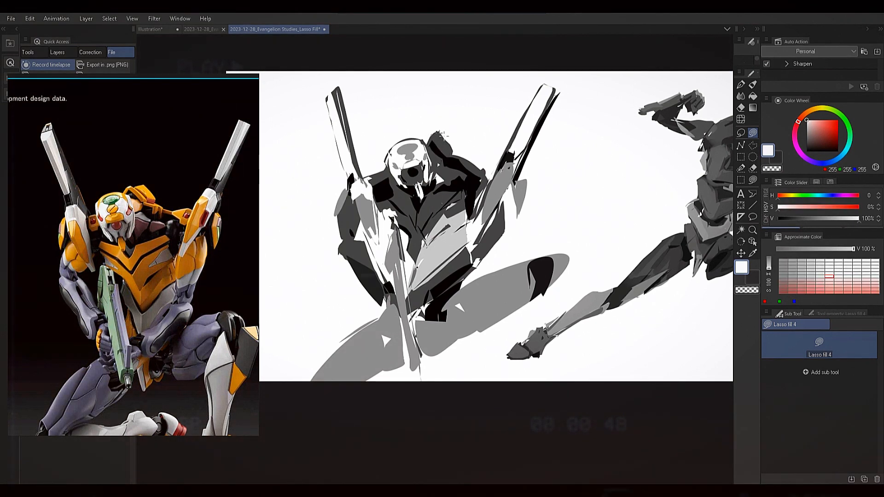
{"action": "left_click_drag", "start_coordinate": [425, 134], "coordinate": [452, 133]}
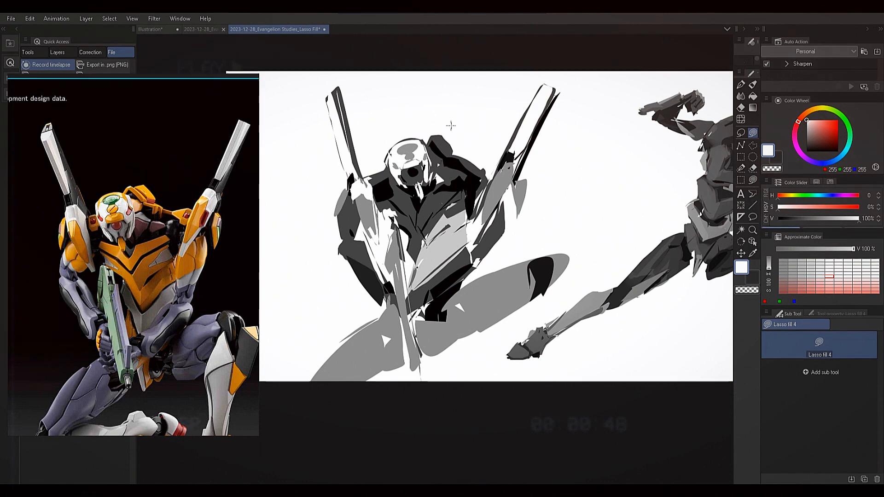
{"action": "left_click_drag", "start_coordinate": [392, 151], "coordinate": [389, 172]}
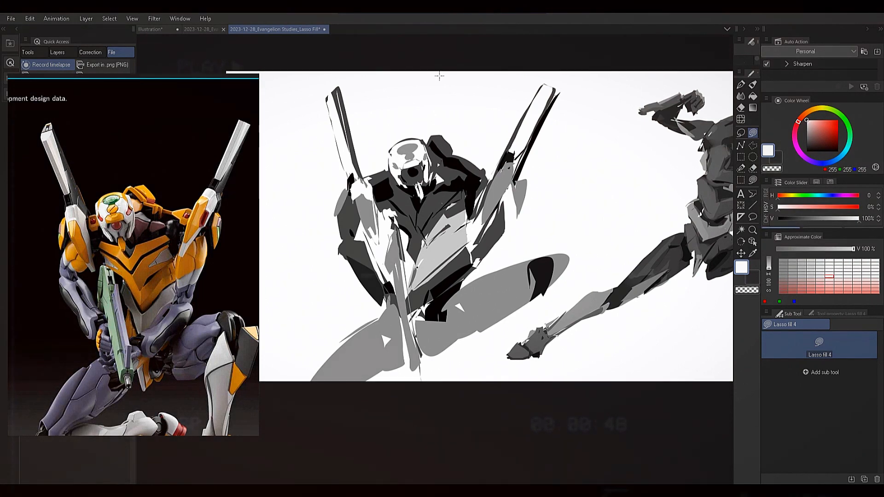
{"action": "left_click", "coordinate": [383, 177], "text": "alt"}
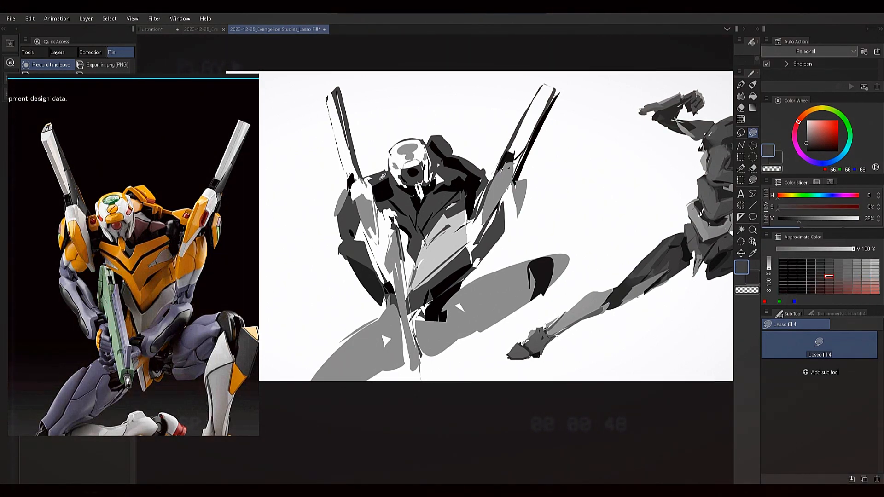
{"action": "mouse_move", "coordinate": [374, 246]}
{"action": "left_mouse_down"}
{"action": "mouse_move", "coordinate": [388, 220]}
{"action": "mouse_move", "coordinate": [383, 211]}
{"action": "left_mouse_up"}
{"action": "key", "text": "ctrl+z"}
Touch up the right pylon joint and the upper chest's dark edge with sampled black and dark greys.
{"action": "left_click", "coordinate": [455, 184], "text": "alt"}
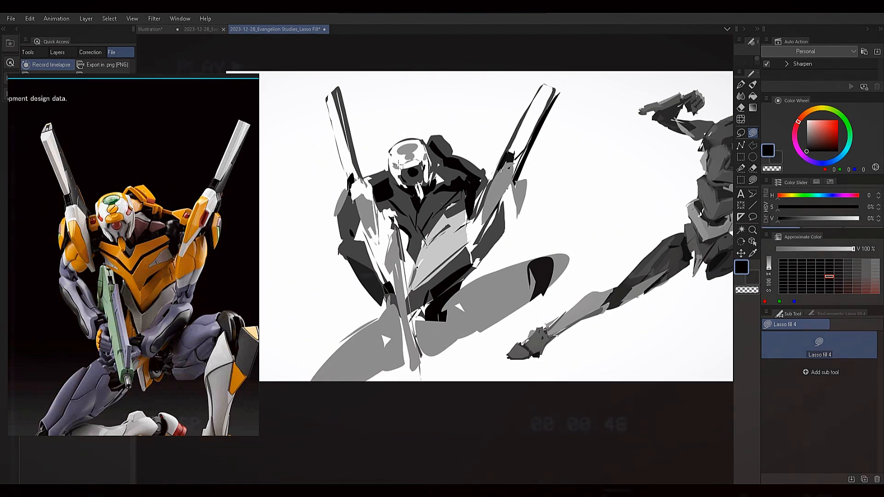
{"action": "left_click", "coordinate": [508, 159], "text": "alt"}
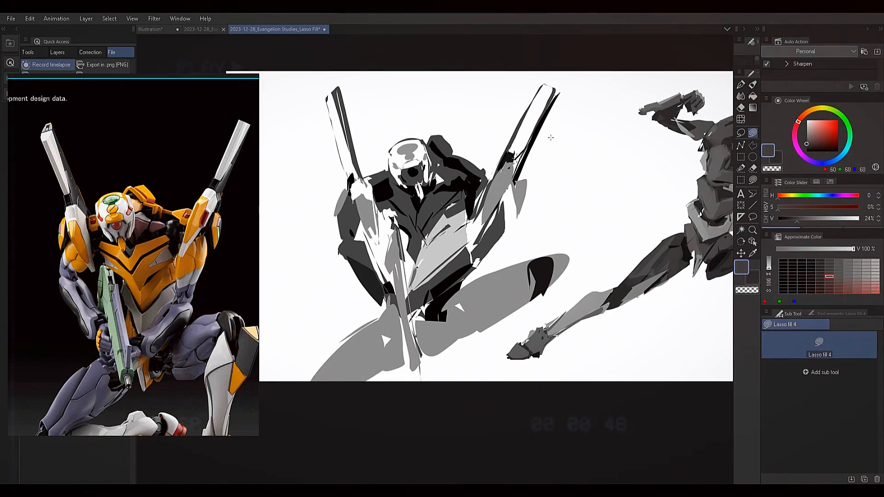
{"action": "left_click", "coordinate": [502, 191], "text": "alt"}
{"action": "left_click", "coordinate": [454, 230], "text": "alt"}
{"action": "left_click", "coordinate": [457, 205], "text": "alt"}
{"action": "left_click", "coordinate": [433, 227], "text": "alt"}
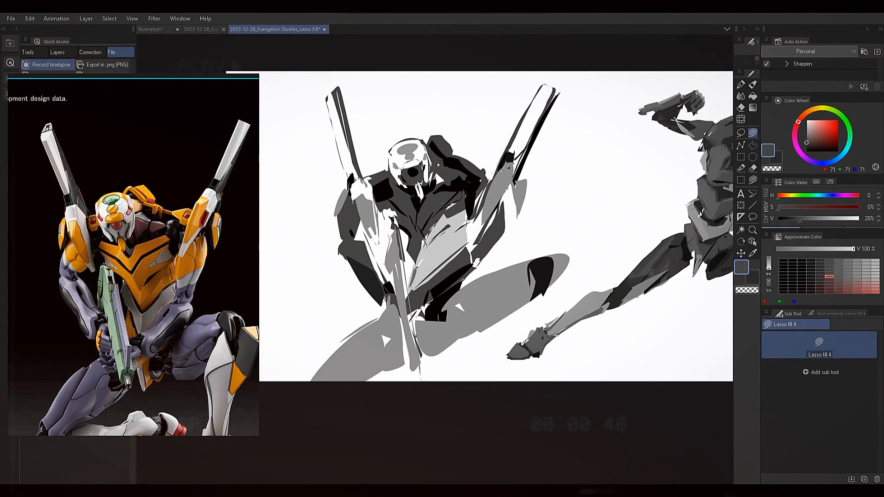
Set the drawing colour to a 36% grey and fill over the light plane on the right side of the chest.
{"action": "left_click", "coordinate": [811, 134]}
{"action": "left_click", "coordinate": [450, 232], "text": "alt"}
{"action": "left_click", "coordinate": [452, 211], "text": "alt"}
{"action": "left_click_drag", "start_coordinate": [804, 222], "coordinate": [807, 222]}
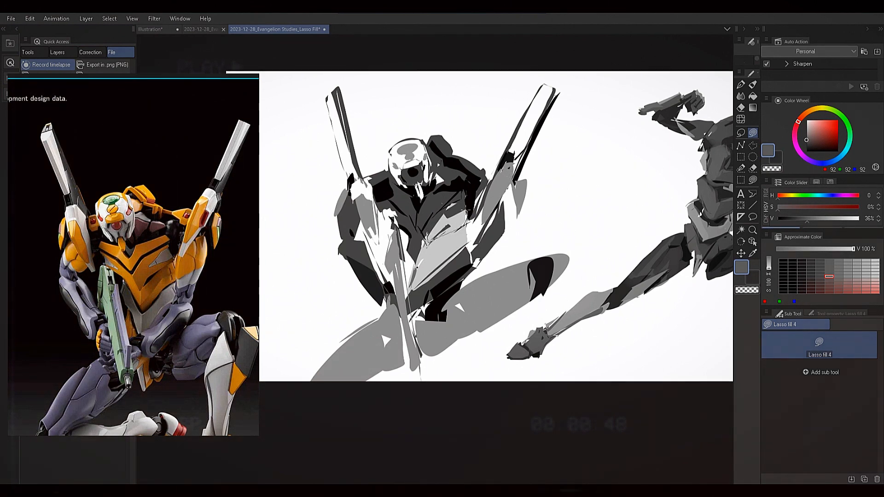
{"action": "left_click_drag", "start_coordinate": [468, 211], "coordinate": [429, 236]}
{"action": "key", "text": "ctrl+x"}
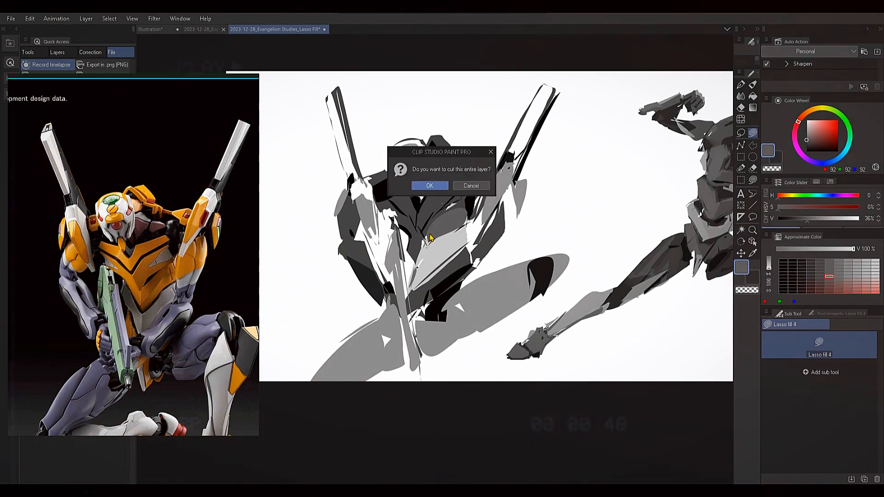
{"action": "left_click", "coordinate": [470, 186]}
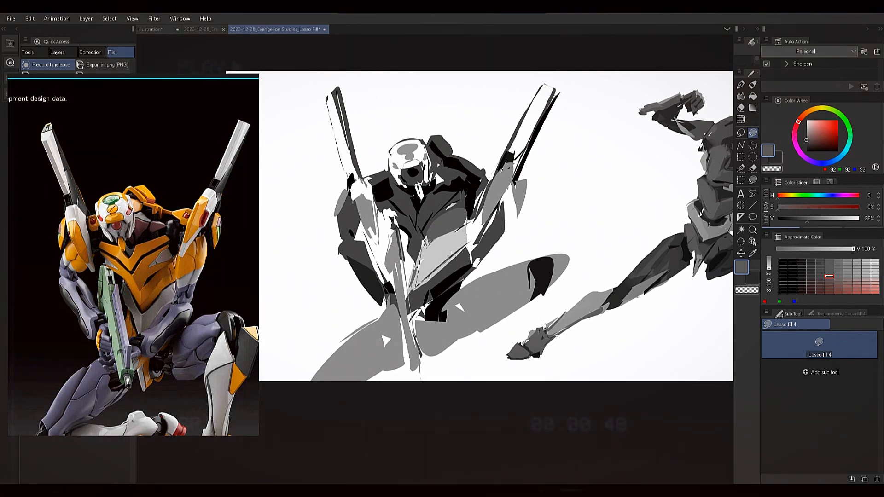
{"action": "mouse_move", "coordinate": [464, 226]}
{"action": "left_mouse_down"}
{"action": "mouse_move", "coordinate": [426, 242]}
{"action": "mouse_move", "coordinate": [417, 267]}
{"action": "left_mouse_up"}
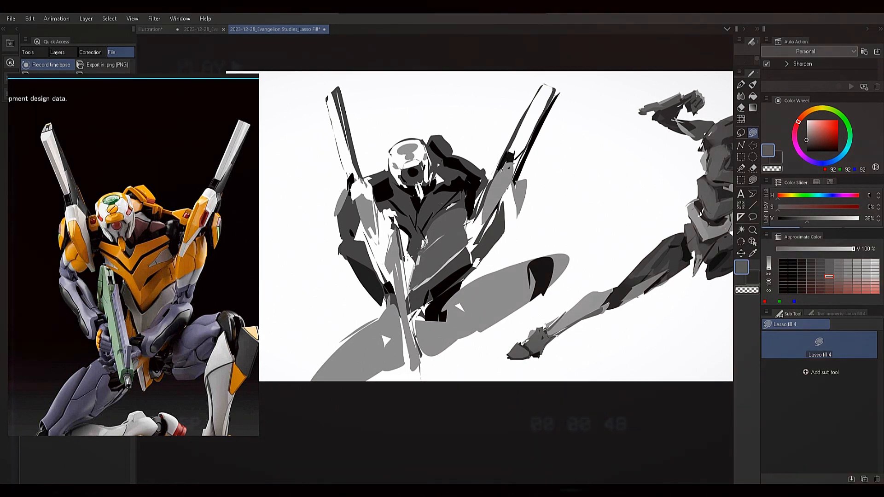
Refine the dark seams and planes on the right side of the upper chest with sampled black and 26% grey.
{"action": "left_click", "coordinate": [467, 188], "text": "alt"}
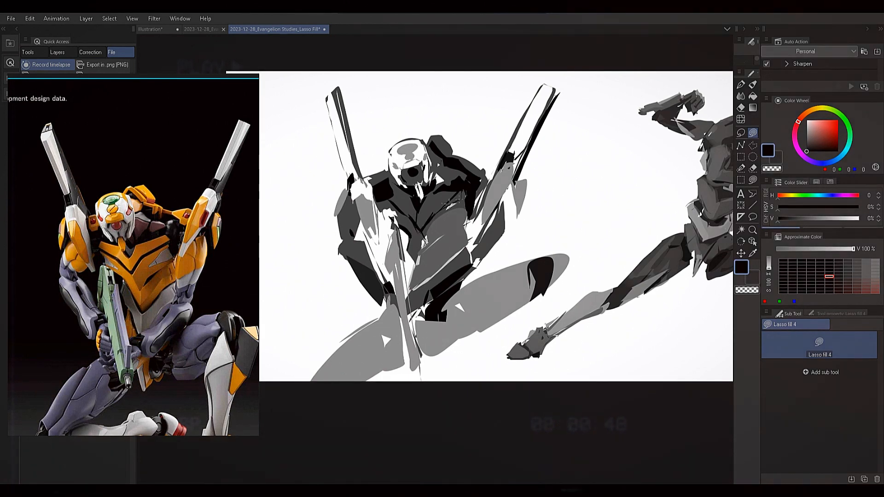
{"action": "left_click_drag", "start_coordinate": [451, 207], "coordinate": [435, 210]}
{"action": "left_click", "coordinate": [448, 203], "text": "alt"}
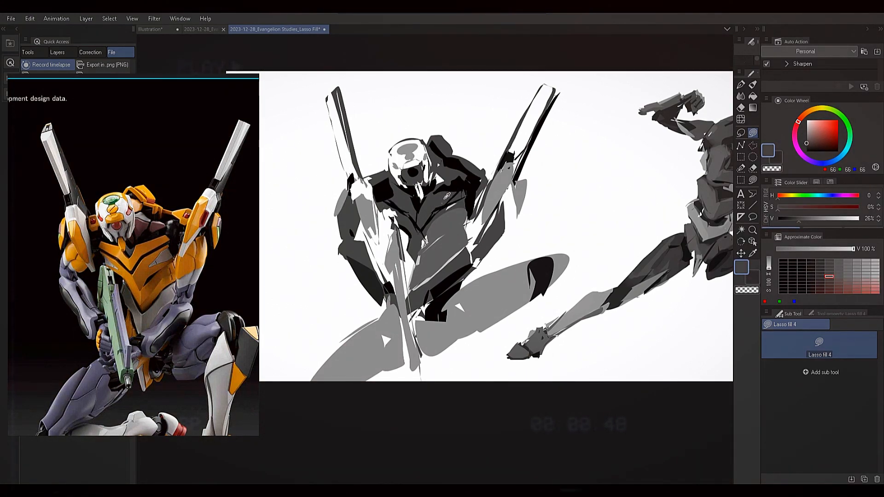
{"action": "mouse_move", "coordinate": [445, 195]}
{"action": "left_mouse_down"}
{"action": "mouse_move", "coordinate": [465, 192]}
{"action": "mouse_move", "coordinate": [442, 196]}
{"action": "left_mouse_up"}
{"action": "left_click", "coordinate": [436, 209], "text": "alt"}
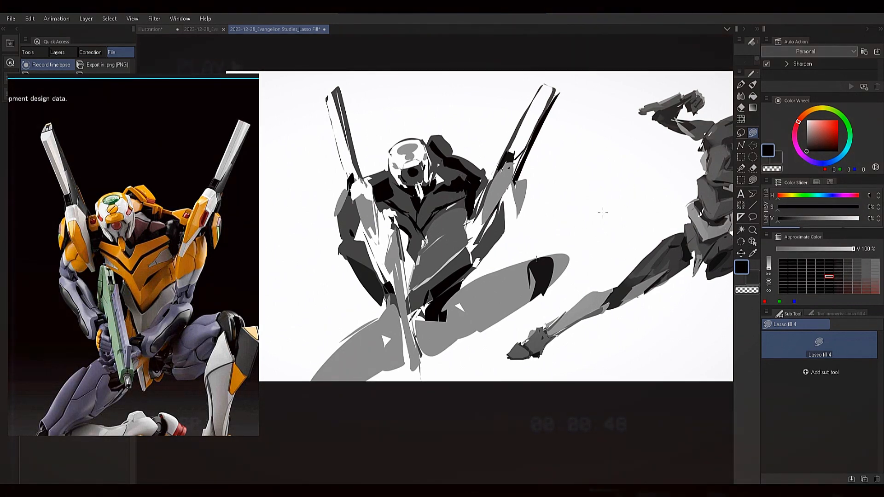
Enlarge the raised knee's dark cap with a sampled 8% grey and trim its outer edge with white.
{"action": "left_click", "coordinate": [543, 274], "text": "alt"}
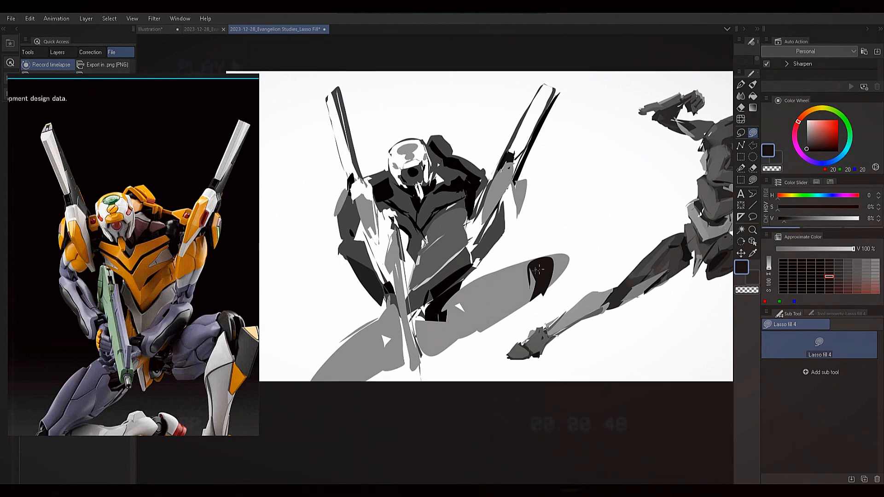
{"action": "mouse_move", "coordinate": [527, 261]}
{"action": "left_mouse_down"}
{"action": "mouse_move", "coordinate": [530, 304]}
{"action": "mouse_move", "coordinate": [547, 256]}
{"action": "mouse_move", "coordinate": [535, 251]}
{"action": "left_mouse_up"}
{"action": "left_click", "coordinate": [576, 250], "text": "alt"}
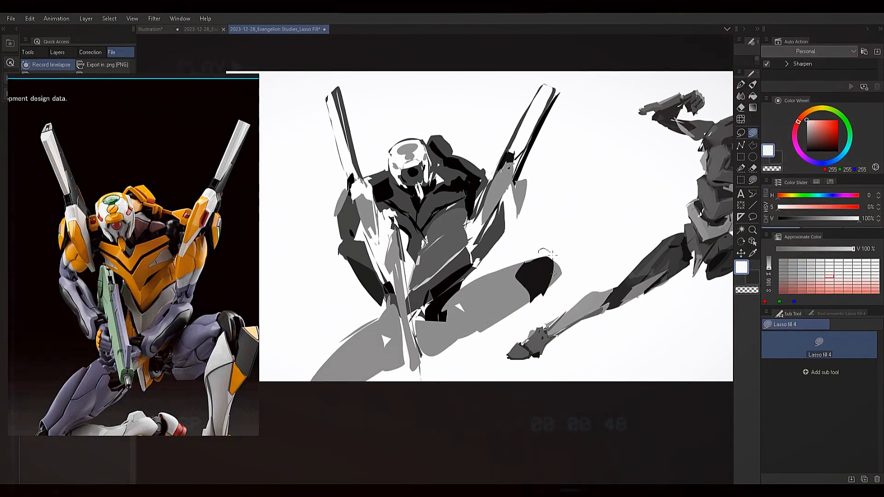
Widen the canvas to 4577 px by extending it on the kneeling figure's side.
{"action": "mouse_move", "coordinate": [429, 330]}
{"action": "left_mouse_down"}
{"action": "mouse_move", "coordinate": [542, 330]}
{"action": "mouse_move", "coordinate": [555, 360]}
{"action": "left_mouse_up"}
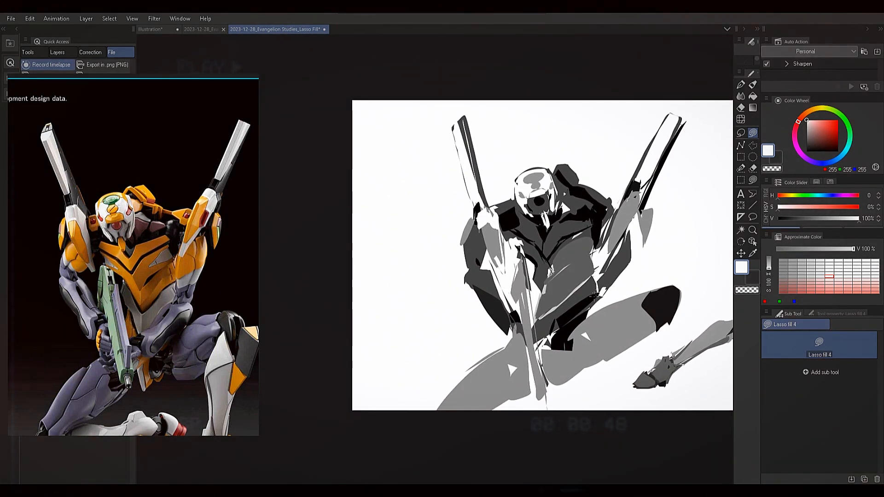
{"action": "scroll", "coordinate": [585, 300], "scroll_direction": "down", "scroll_amount": 2}
{"action": "mouse_move", "coordinate": [631, 312]}
{"action": "left_mouse_down"}
{"action": "mouse_move", "coordinate": [465, 335]}
{"action": "mouse_move", "coordinate": [531, 347]}
{"action": "mouse_move", "coordinate": [554, 315]}
{"action": "mouse_move", "coordinate": [506, 330]}
{"action": "mouse_move", "coordinate": [576, 342]}
{"action": "left_mouse_up"}
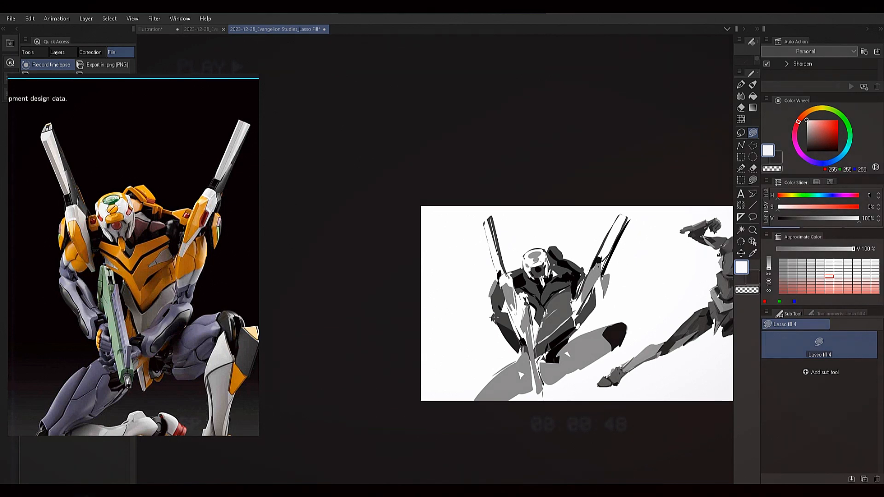
{"action": "key", "text": "ctrl+alt+shift+x"}
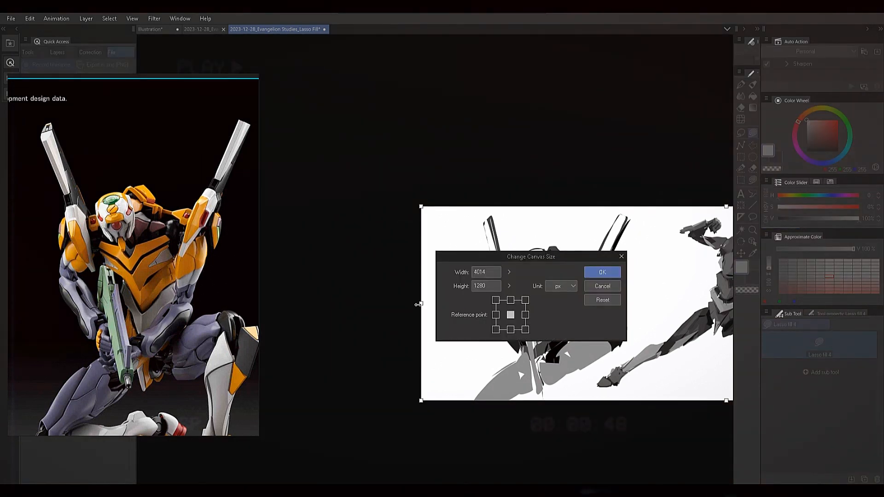
{"action": "left_click_drag", "start_coordinate": [414, 303], "coordinate": [335, 306]}
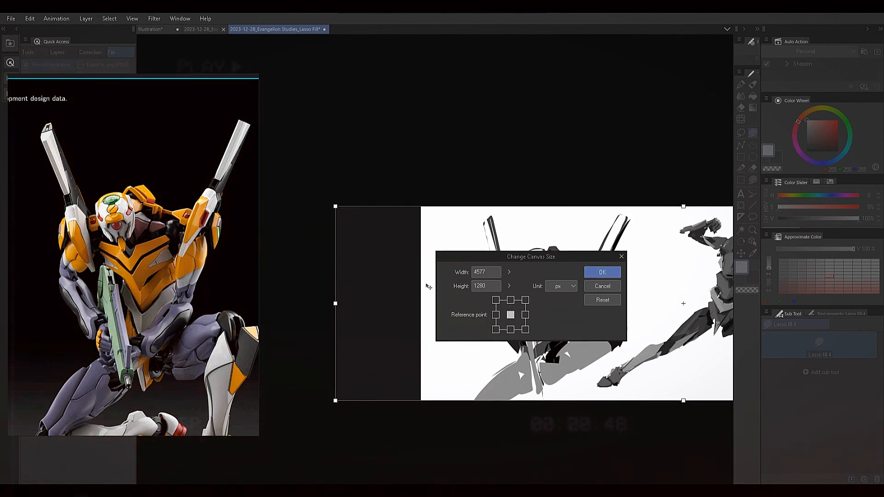
{"action": "left_click", "coordinate": [597, 273]}
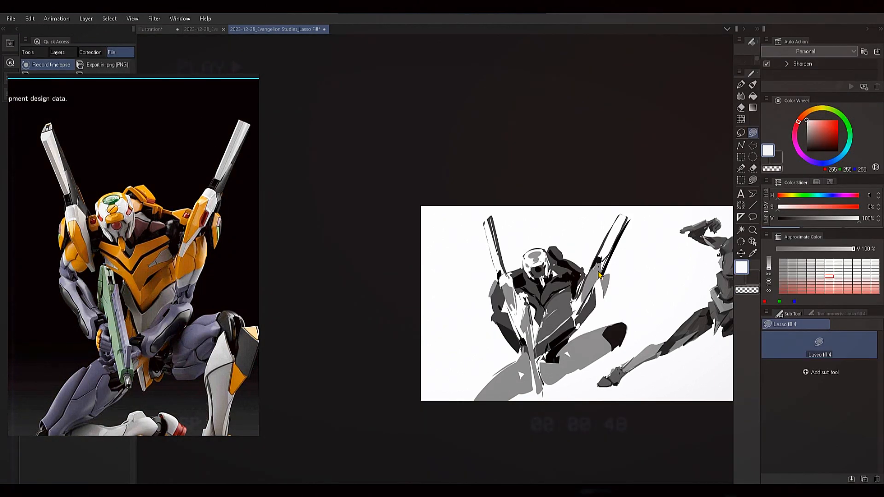
{"action": "left_click_drag", "start_coordinate": [462, 291], "coordinate": [693, 319]}
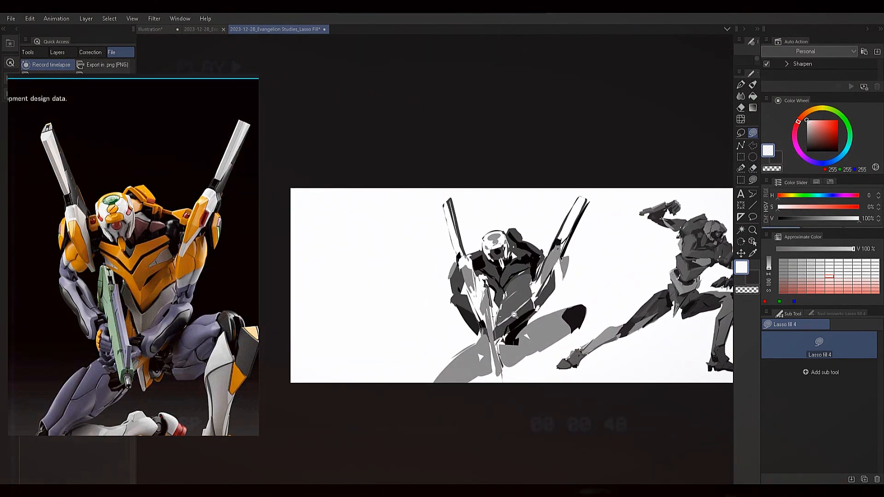
{"action": "mouse_move", "coordinate": [514, 315]}
{"action": "left_mouse_down"}
{"action": "mouse_move", "coordinate": [551, 309]}
{"action": "mouse_move", "coordinate": [537, 299]}
{"action": "left_mouse_up"}
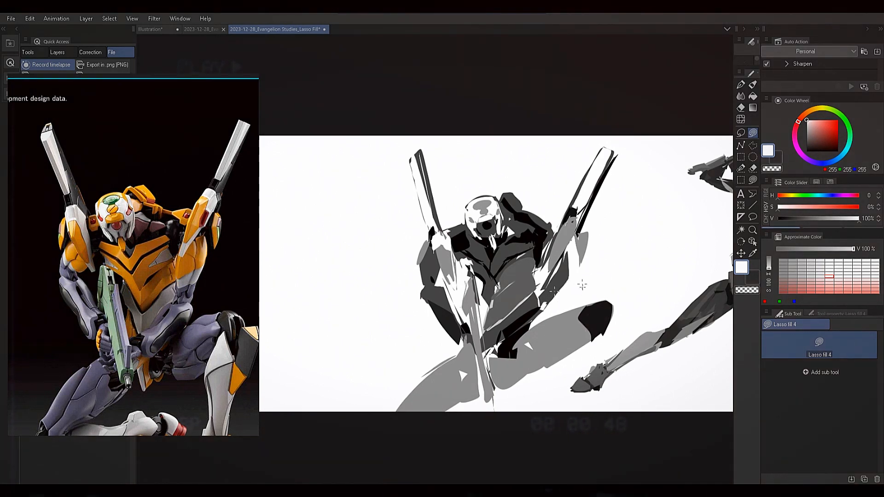
Move the kneeling figure's layer away from the middle study, into the added canvas space.
{"action": "key", "text": "k"}
{"action": "left_click_drag", "start_coordinate": [580, 318], "coordinate": [497, 323]}
{"action": "left_click_drag", "start_coordinate": [451, 333], "coordinate": [516, 358]}
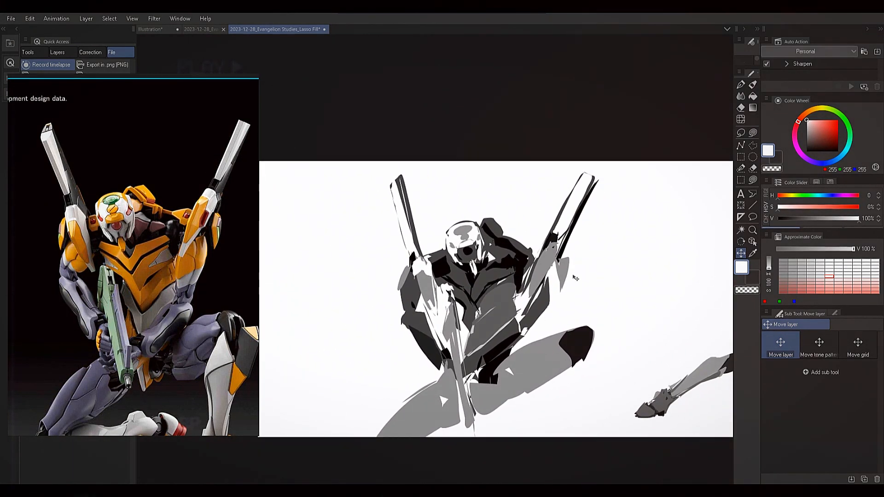
Examine the spacing of the kneeling figure against the two finished studies across the whole canvas.
{"action": "key", "text": "alt+space"}
{"action": "mouse_move", "coordinate": [548, 288]}
{"action": "left_mouse_down"}
{"action": "mouse_move", "coordinate": [516, 289]}
{"action": "mouse_move", "coordinate": [548, 288]}
{"action": "left_mouse_up"}
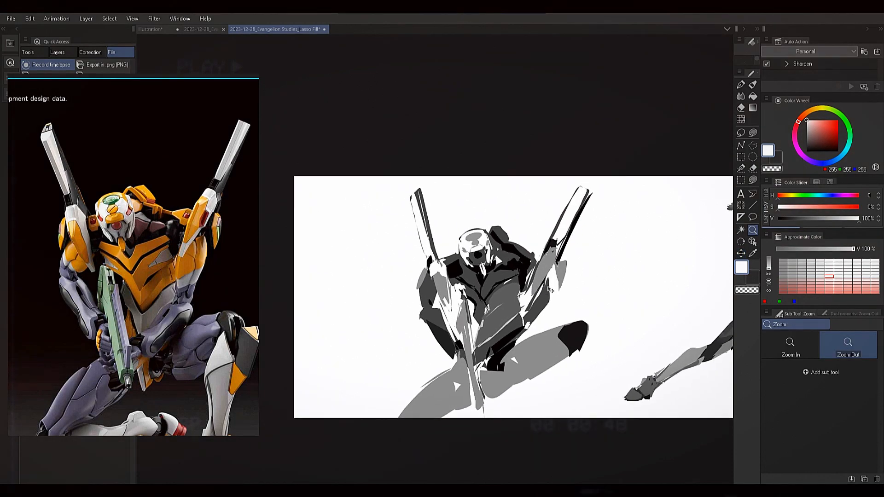
{"action": "key", "text": "shift+space"}
{"action": "left_click_drag", "start_coordinate": [642, 219], "coordinate": [435, 127]}
{"action": "left_click_drag", "start_coordinate": [488, 156], "coordinate": [450, 356]}
{"action": "left_click_drag", "start_coordinate": [520, 88], "coordinate": [466, 262]}
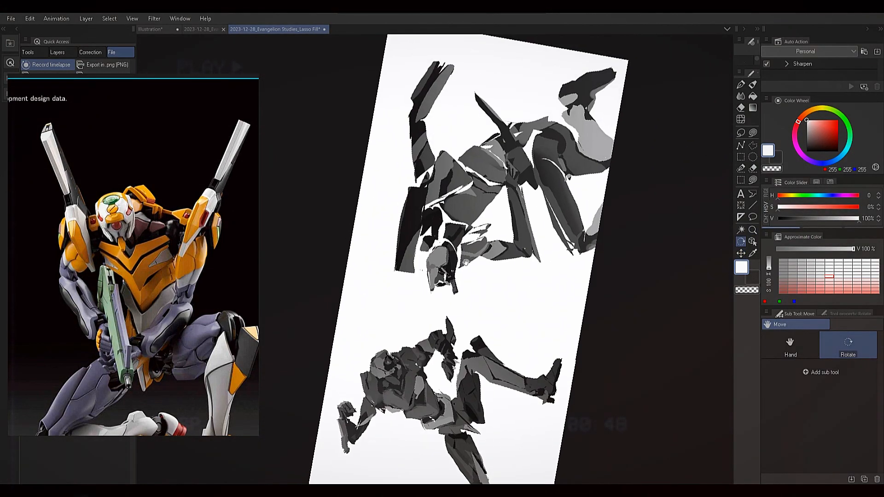
{"action": "left_click_drag", "start_coordinate": [476, 324], "coordinate": [465, 223]}
{"action": "left_click_drag", "start_coordinate": [503, 138], "coordinate": [490, 214]}
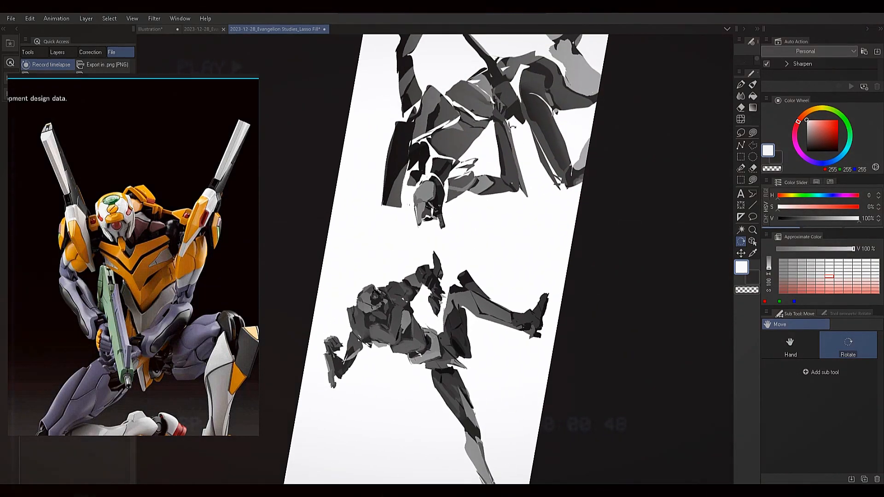
{"action": "left_click_drag", "start_coordinate": [517, 121], "coordinate": [570, 226]}
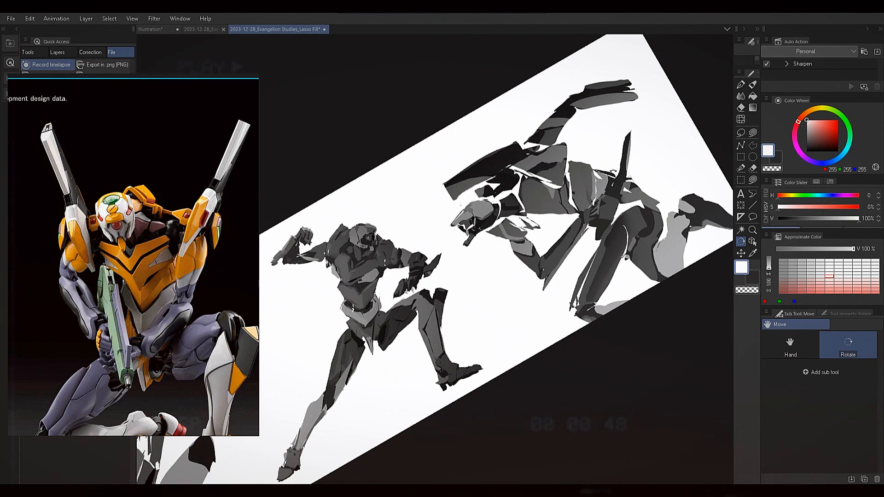
{"action": "left_click_drag", "start_coordinate": [599, 161], "coordinate": [623, 196]}
{"action": "double_click", "coordinate": [625, 218]}
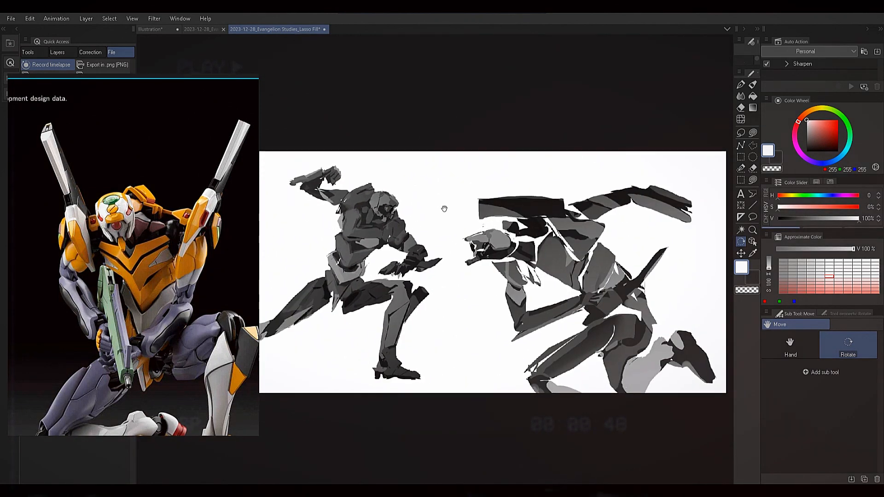
{"action": "left_click_drag", "start_coordinate": [366, 193], "coordinate": [670, 115]}
{"action": "left_click_drag", "start_coordinate": [482, 159], "coordinate": [532, 221]}
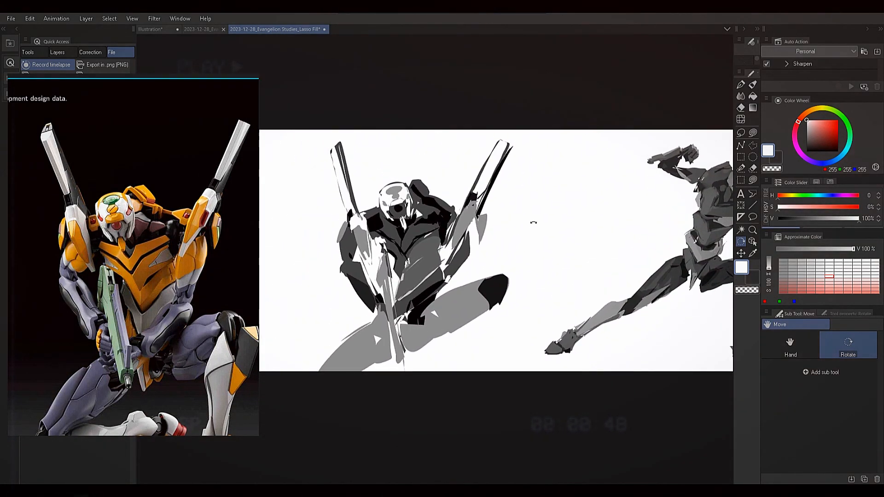
{"action": "left_click_drag", "start_coordinate": [473, 271], "coordinate": [551, 295]}
{"action": "left_click_drag", "start_coordinate": [565, 292], "coordinate": [596, 293]}
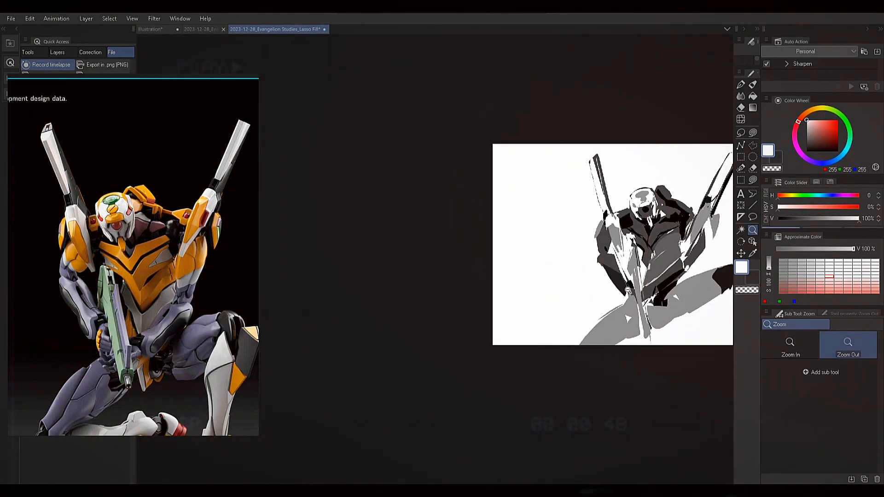
{"action": "mouse_move", "coordinate": [530, 306]}
{"action": "left_mouse_down"}
{"action": "mouse_move", "coordinate": [633, 278]}
{"action": "mouse_move", "coordinate": [574, 303]}
{"action": "mouse_move", "coordinate": [525, 302]}
{"action": "left_mouse_up"}
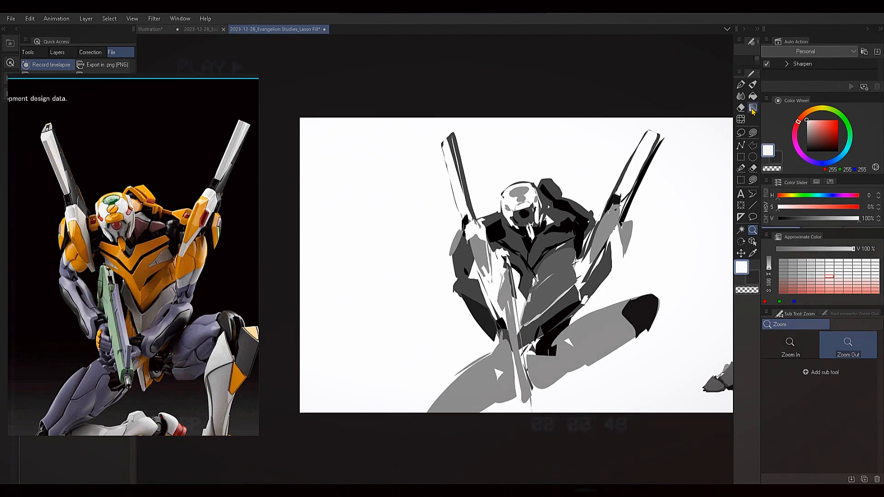
Lasso-fill a rounded black hip joint at the inner end of the raised thigh, sampling black and neighbouring greys.
{"action": "left_click", "coordinate": [753, 132]}
{"action": "mouse_move", "coordinate": [704, 147]}
{"action": "left_mouse_down"}
{"action": "mouse_move", "coordinate": [628, 156]}
{"action": "mouse_move", "coordinate": [621, 143]}
{"action": "left_mouse_up"}
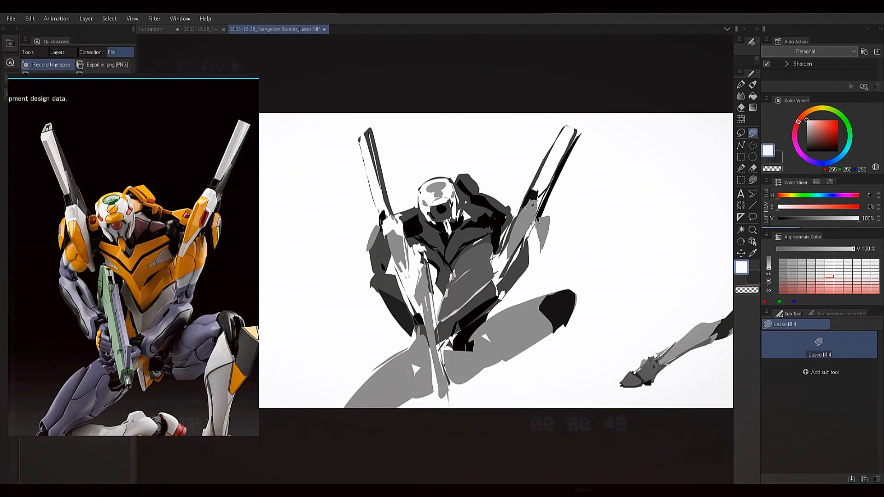
{"action": "left_click", "coordinate": [548, 208], "text": "alt"}
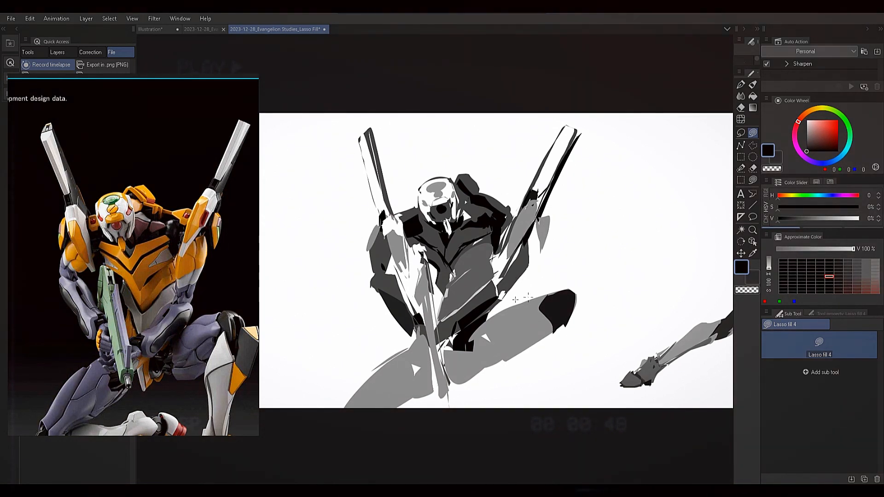
{"action": "mouse_move", "coordinate": [469, 323]}
{"action": "left_mouse_down"}
{"action": "mouse_move", "coordinate": [473, 303]}
{"action": "mouse_move", "coordinate": [464, 349]}
{"action": "mouse_move", "coordinate": [465, 322]}
{"action": "left_mouse_up"}
{"action": "left_click", "coordinate": [468, 335], "text": "alt"}
{"action": "left_click", "coordinate": [469, 324], "text": "alt"}
{"action": "left_click", "coordinate": [510, 309], "text": "alt"}
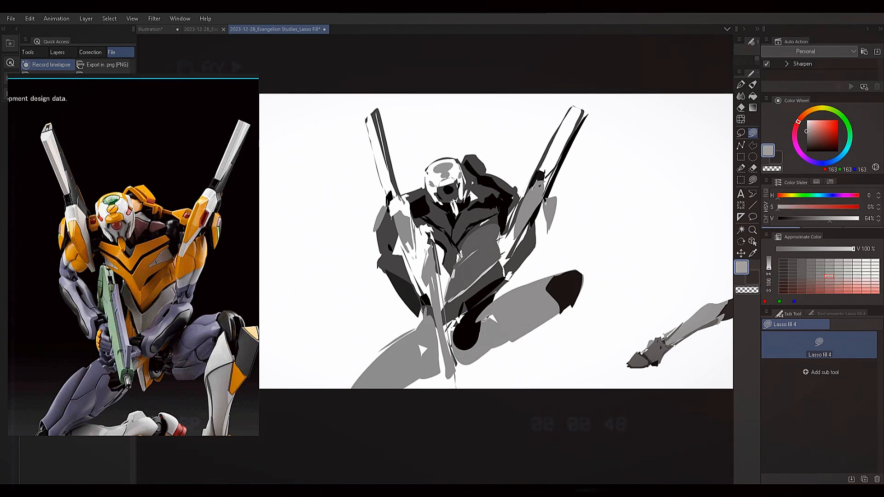
Add thin 8% grey panel lines along both thighs and touch up the left thigh with a sampled 55% grey.
{"action": "left_click", "coordinate": [561, 289], "text": "alt"}
{"action": "left_click_drag", "start_coordinate": [500, 330], "coordinate": [502, 328]}
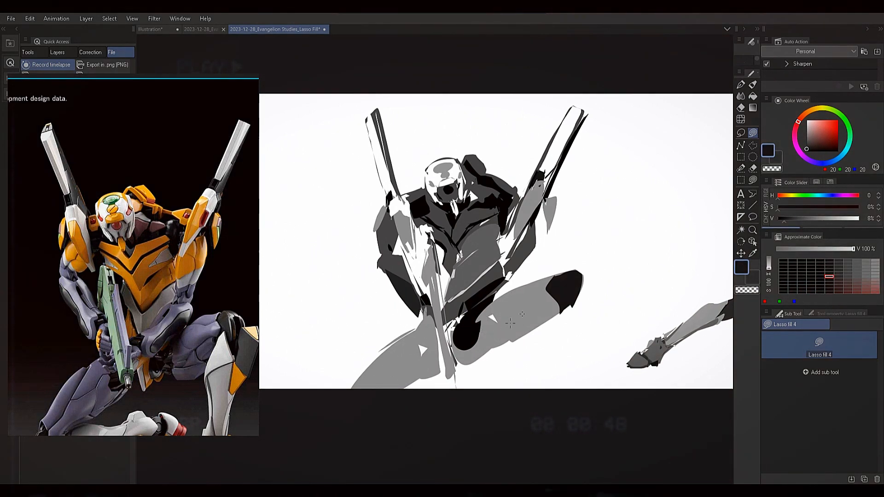
{"action": "mouse_move", "coordinate": [553, 308]}
{"action": "left_mouse_down"}
{"action": "mouse_move", "coordinate": [530, 307]}
{"action": "mouse_move", "coordinate": [553, 309]}
{"action": "mouse_move", "coordinate": [502, 351]}
{"action": "mouse_move", "coordinate": [494, 341]}
{"action": "left_mouse_up"}
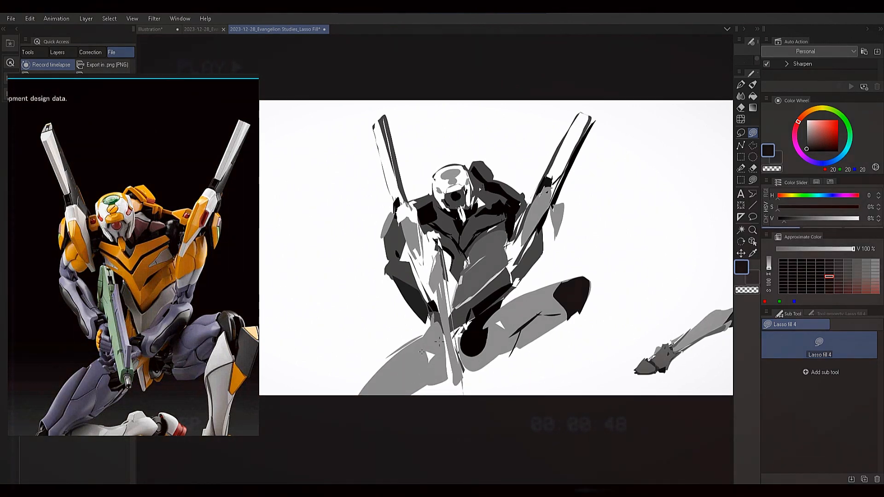
{"action": "mouse_move", "coordinate": [407, 343]}
{"action": "left_mouse_down"}
{"action": "mouse_move", "coordinate": [395, 361]}
{"action": "mouse_move", "coordinate": [378, 361]}
{"action": "left_mouse_up"}
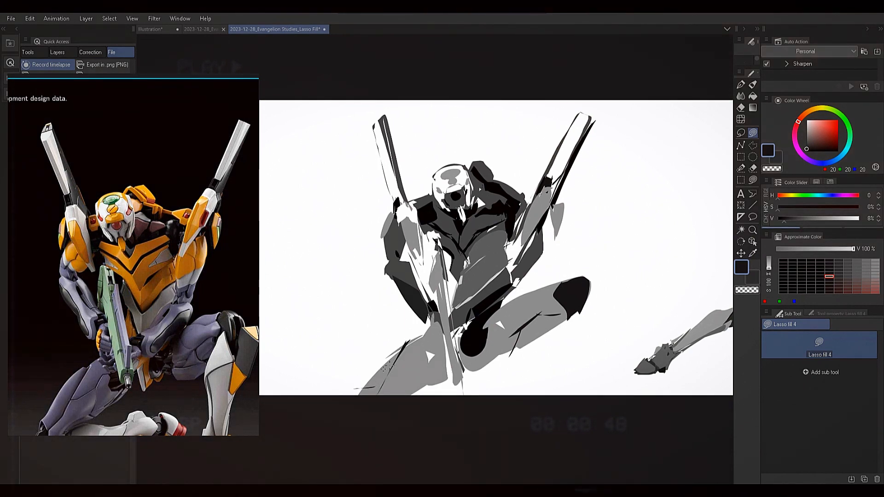
{"action": "left_click", "coordinate": [386, 370], "text": "alt"}
{"action": "mouse_move", "coordinate": [359, 385]}
{"action": "left_mouse_down"}
{"action": "mouse_move", "coordinate": [406, 339]}
{"action": "mouse_move", "coordinate": [400, 352]}
{"action": "left_mouse_up"}
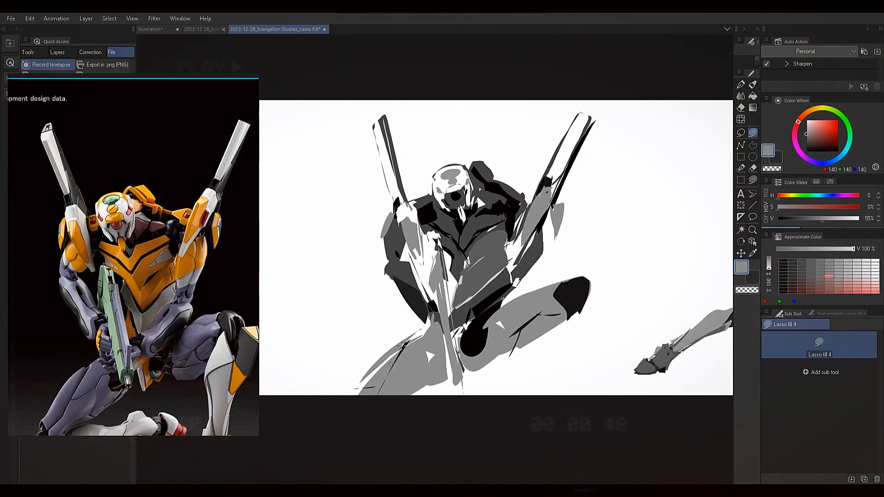
Fill a black hip joint on the left thigh beside the rifle and sample the thigh's 55% grey.
{"action": "left_click", "coordinate": [468, 337], "text": "alt"}
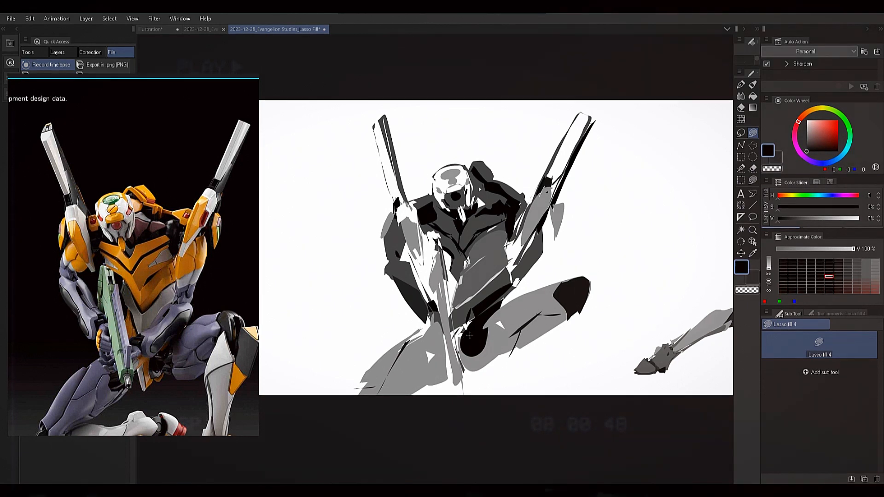
{"action": "mouse_move", "coordinate": [439, 348]}
{"action": "left_mouse_down"}
{"action": "mouse_move", "coordinate": [431, 366]}
{"action": "mouse_move", "coordinate": [447, 362]}
{"action": "mouse_move", "coordinate": [441, 346]}
{"action": "mouse_move", "coordinate": [441, 364]}
{"action": "left_mouse_up"}
{"action": "left_click_drag", "start_coordinate": [396, 251], "coordinate": [399, 256]}
{"action": "left_click", "coordinate": [493, 327], "text": "alt"}
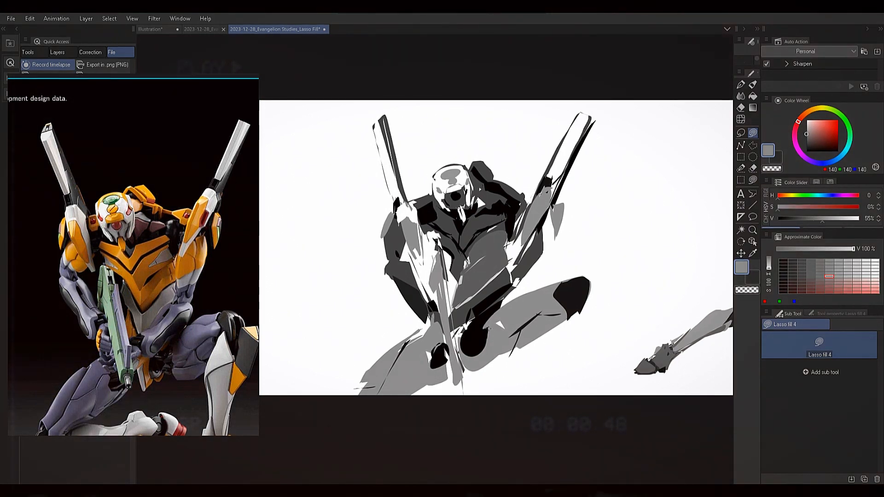
Add 25% grey inner details to the hip joints and rework the left joint's shape with sampled black.
{"action": "left_click", "coordinate": [482, 332], "text": "alt"}
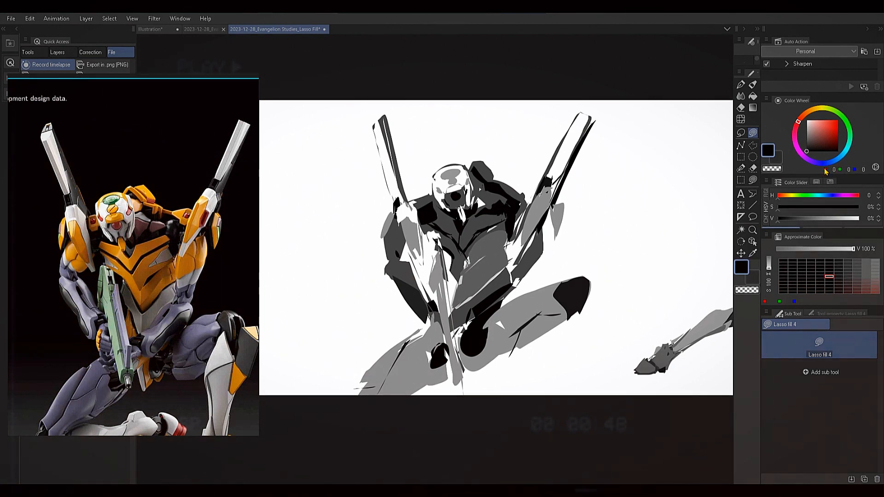
{"action": "left_click", "coordinate": [797, 222]}
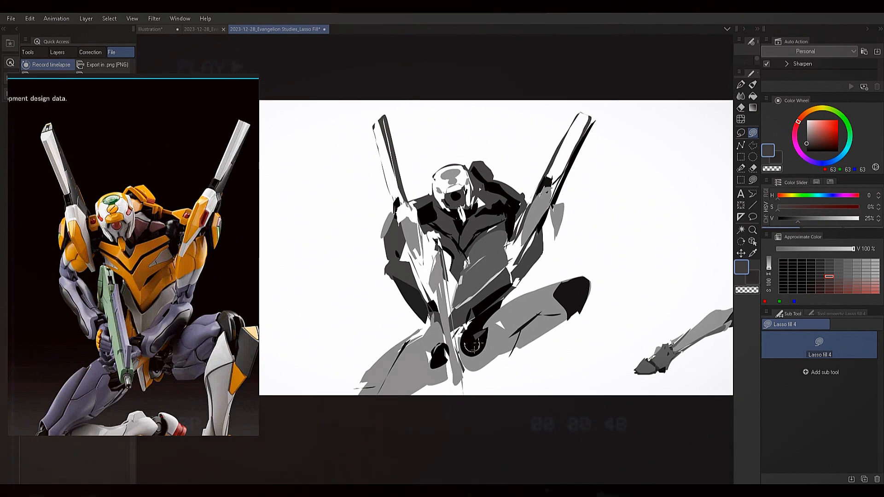
{"action": "left_click_drag", "start_coordinate": [474, 346], "coordinate": [441, 360]}
{"action": "key", "text": "ctrl+z"}
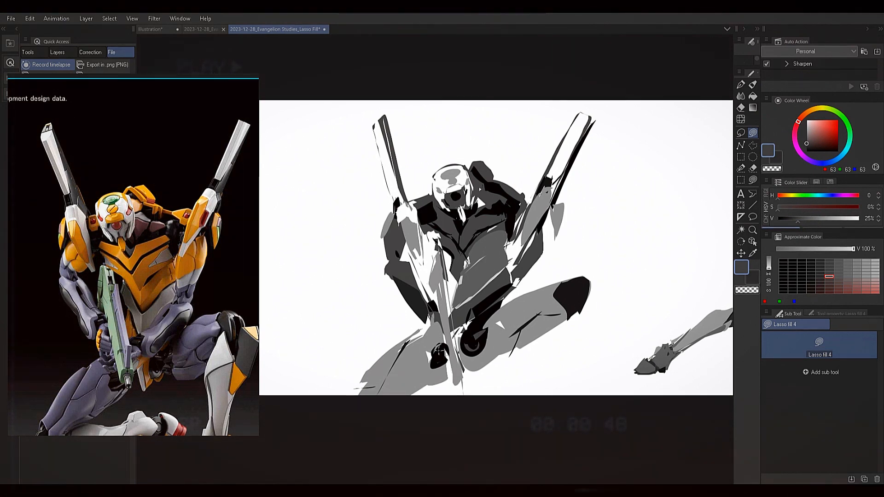
{"action": "left_click", "coordinate": [434, 342], "text": "alt"}
{"action": "left_click", "coordinate": [438, 351], "text": "alt"}
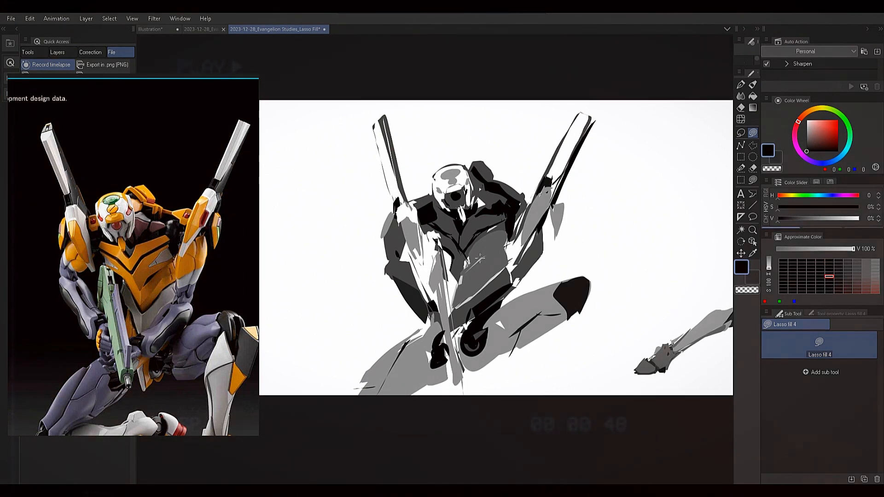
{"action": "mouse_move", "coordinate": [492, 287]}
{"action": "left_mouse_down"}
{"action": "mouse_move", "coordinate": [477, 240]}
{"action": "mouse_move", "coordinate": [482, 267]}
{"action": "left_mouse_up"}
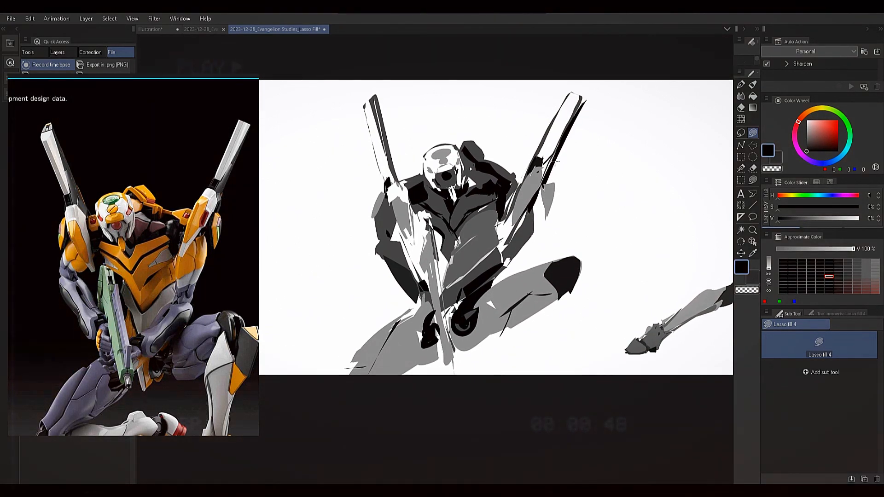
Touch up the right shoulder with white and sampled 1% black, and sample the left shoulder plate's 55% grey.
{"action": "left_click_drag", "start_coordinate": [486, 263], "coordinate": [493, 285]}
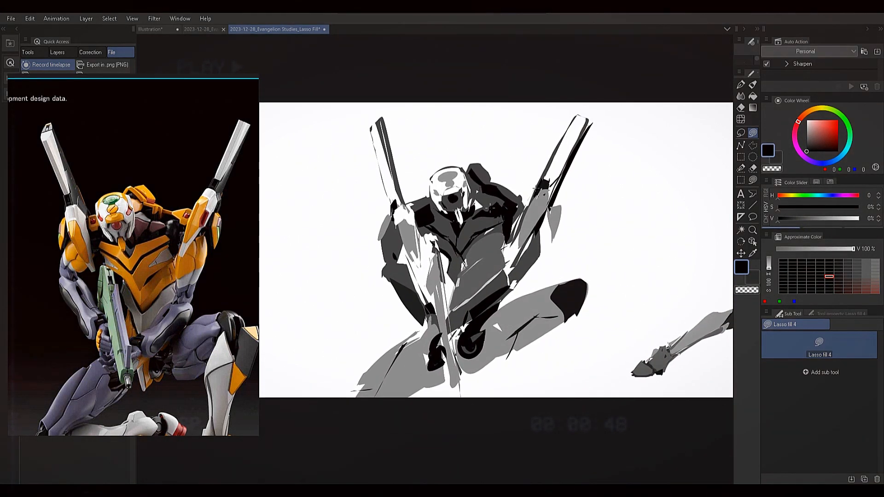
{"action": "left_click_drag", "start_coordinate": [471, 197], "coordinate": [470, 212]}
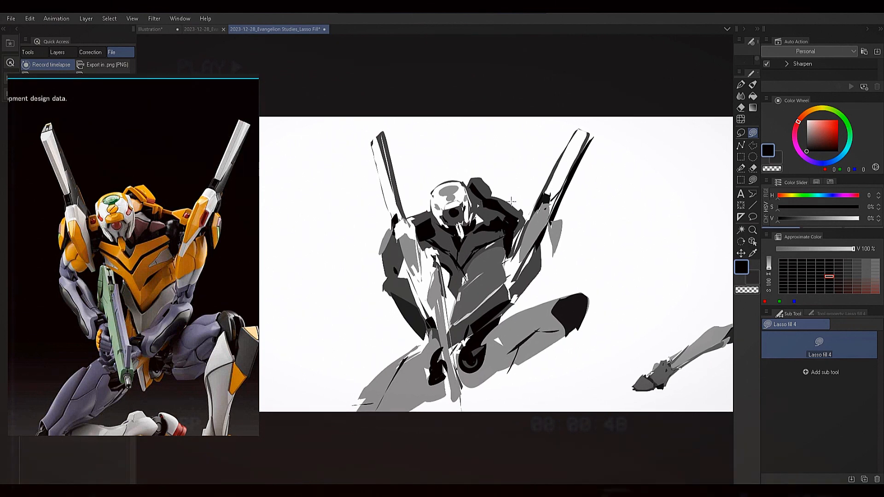
{"action": "key", "text": "x"}
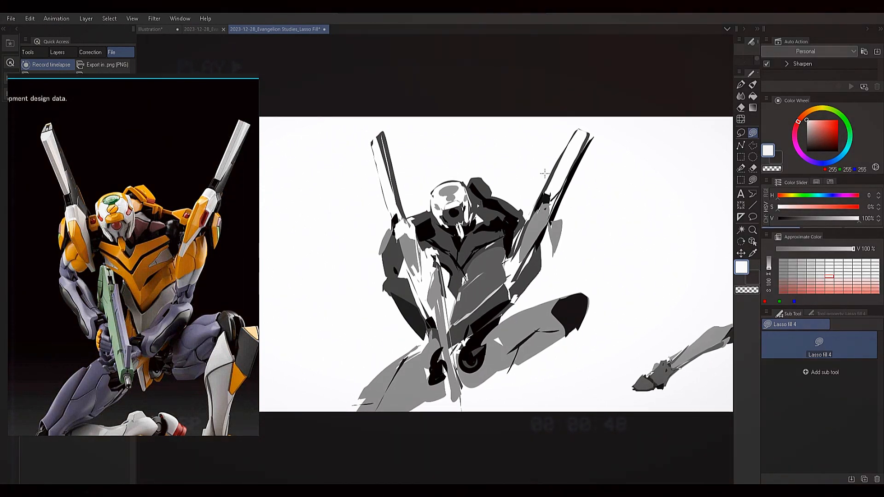
{"action": "mouse_move", "coordinate": [489, 296]}
{"action": "left_mouse_down"}
{"action": "mouse_move", "coordinate": [500, 281]}
{"action": "mouse_move", "coordinate": [475, 275]}
{"action": "left_mouse_up"}
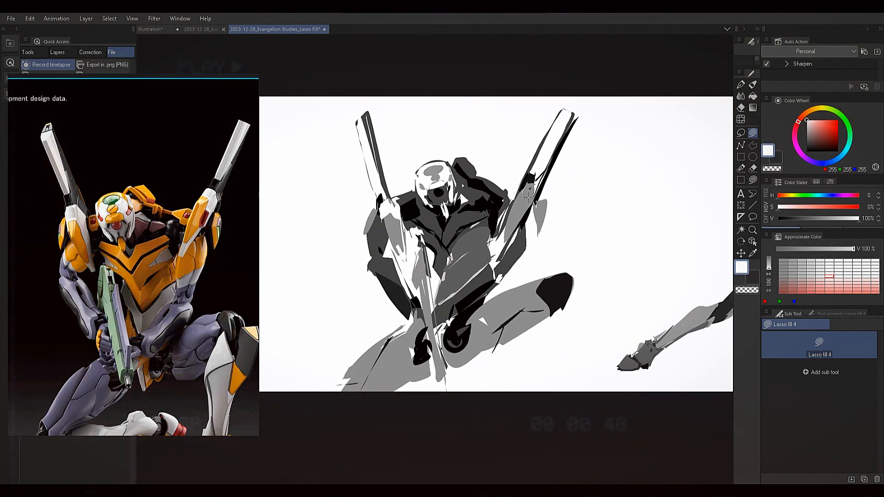
{"action": "left_click", "coordinate": [536, 201], "text": "alt"}
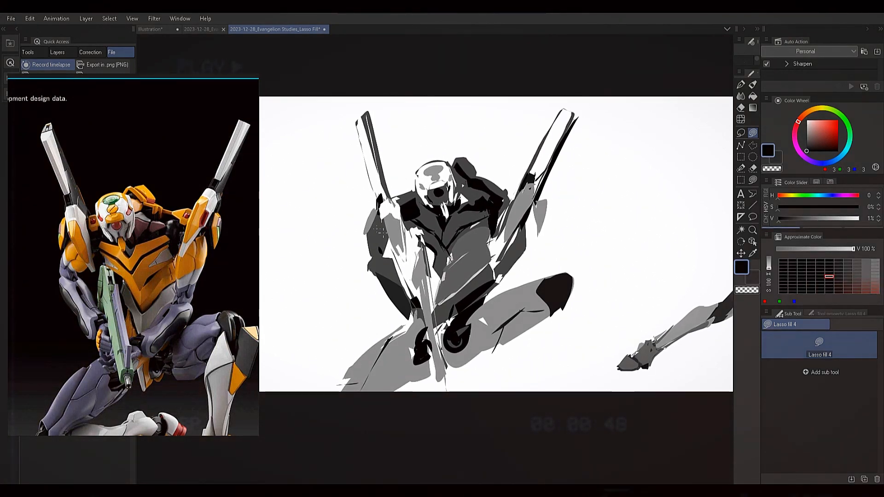
{"action": "left_click", "coordinate": [379, 230], "text": "alt"}
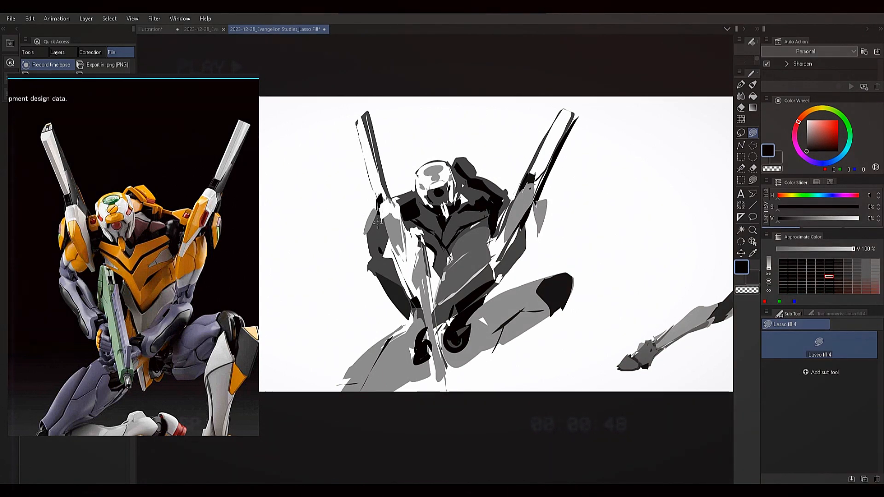
{"action": "left_click", "coordinate": [371, 235], "text": "alt"}
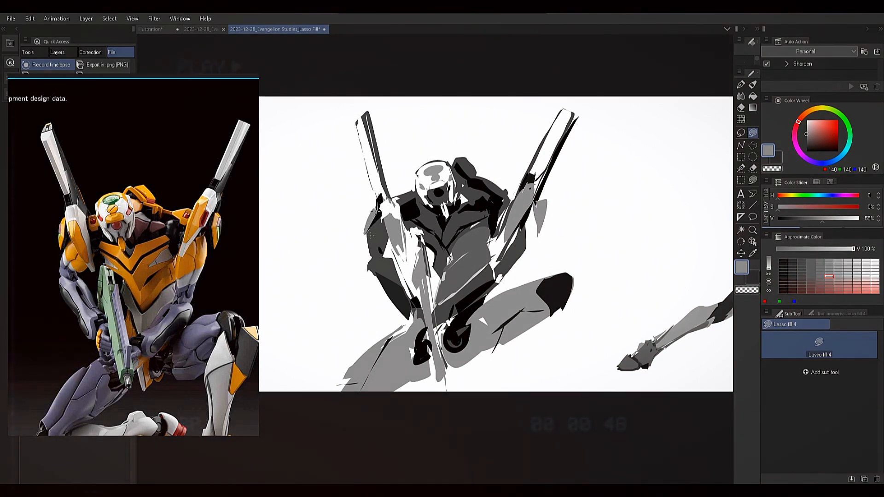
Trim the left shoulder plate's outer edge with sampled white and pick up 26% grey from the upper arm.
{"action": "left_click", "coordinate": [357, 245], "text": "alt"}
{"action": "left_click", "coordinate": [371, 236], "text": "alt"}
{"action": "left_click", "coordinate": [363, 242], "text": "alt"}
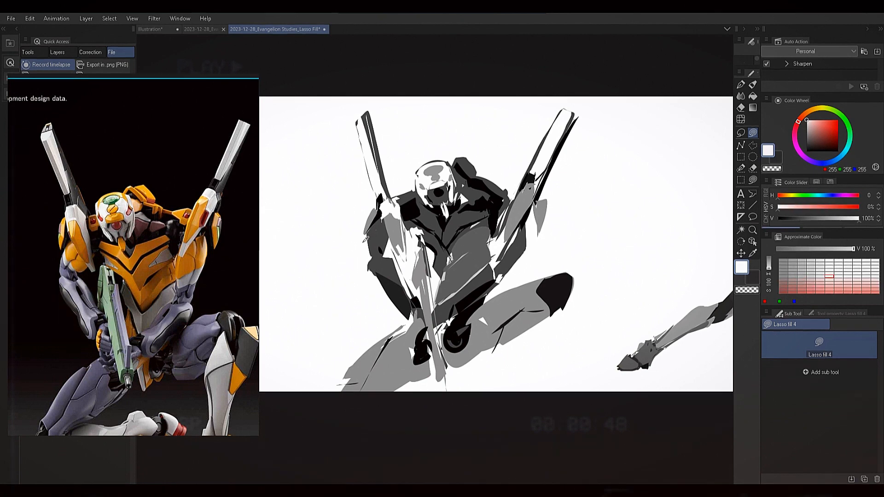
{"action": "mouse_move", "coordinate": [370, 232]}
{"action": "left_mouse_down"}
{"action": "mouse_move", "coordinate": [366, 260]}
{"action": "mouse_move", "coordinate": [382, 228]}
{"action": "mouse_move", "coordinate": [375, 229]}
{"action": "left_mouse_up"}
{"action": "left_click", "coordinate": [374, 232], "text": "alt"}
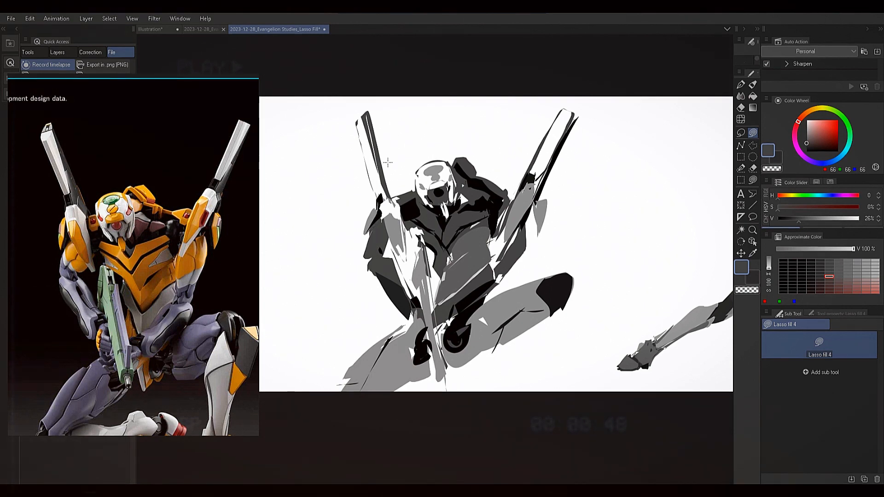
Lasso-fill the lower abdomen above the hip joint with 20% grey, covering the black band there.
{"action": "left_click_drag", "start_coordinate": [511, 258], "coordinate": [506, 241]}
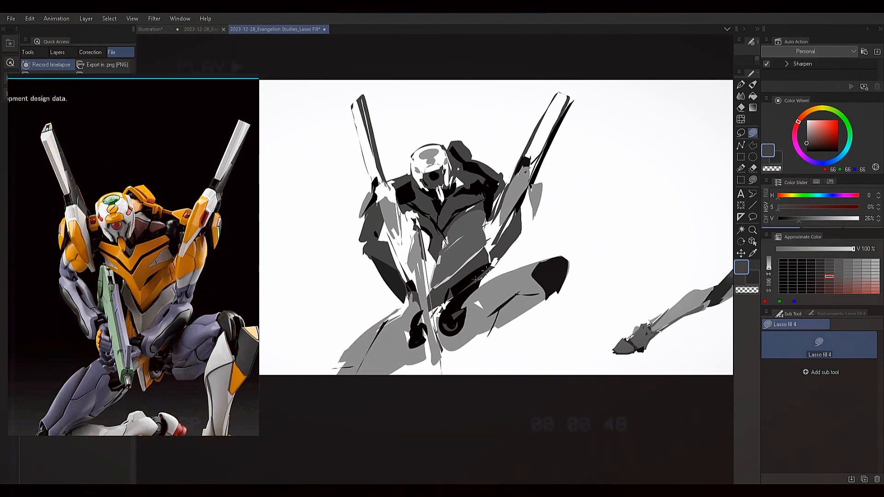
{"action": "left_click", "coordinate": [473, 272], "text": "alt"}
{"action": "left_click", "coordinate": [487, 269], "text": "alt"}
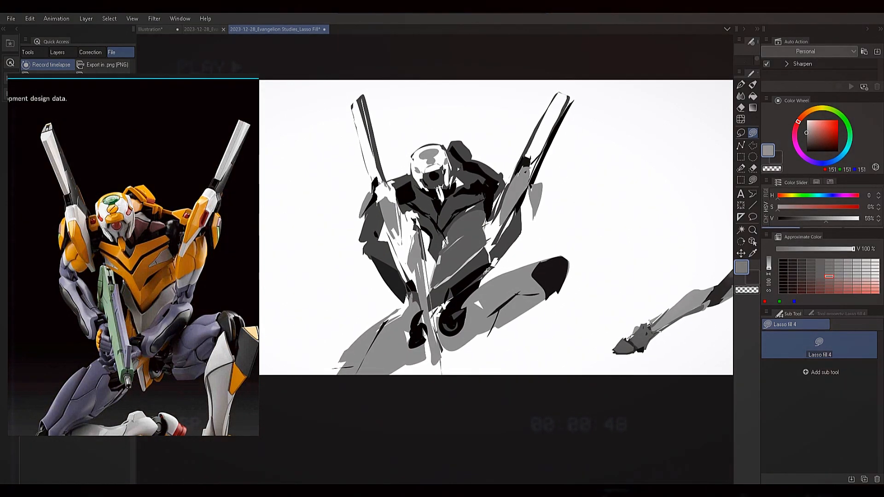
{"action": "left_click", "coordinate": [495, 275], "text": "alt"}
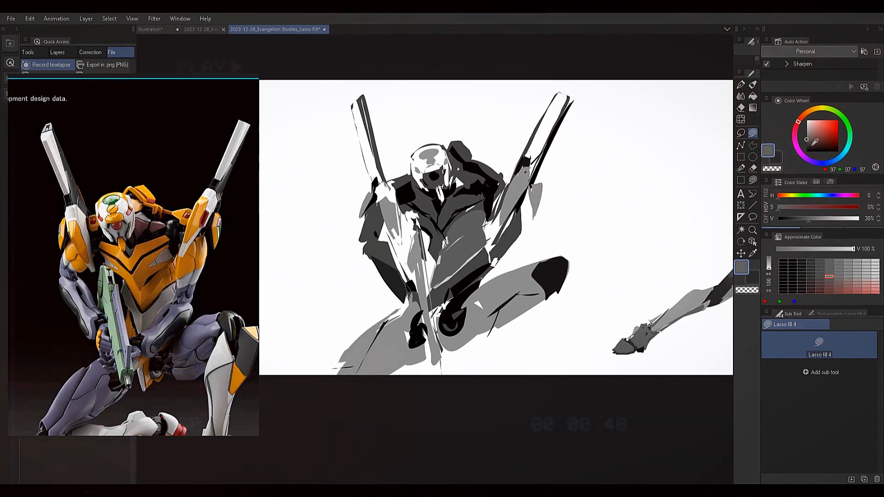
{"action": "left_click", "coordinate": [806, 145]}
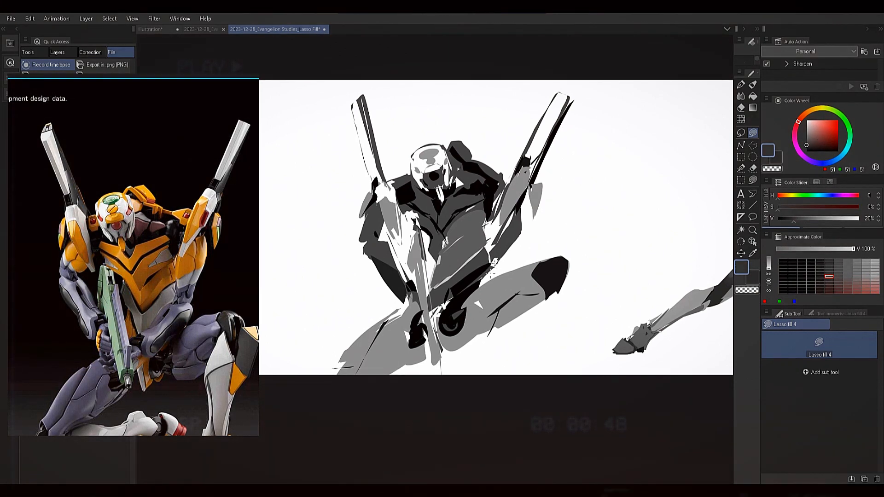
{"action": "mouse_move", "coordinate": [479, 288]}
{"action": "left_mouse_down"}
{"action": "mouse_move", "coordinate": [452, 306]}
{"action": "mouse_move", "coordinate": [487, 259]}
{"action": "mouse_move", "coordinate": [464, 291]}
{"action": "left_mouse_up"}
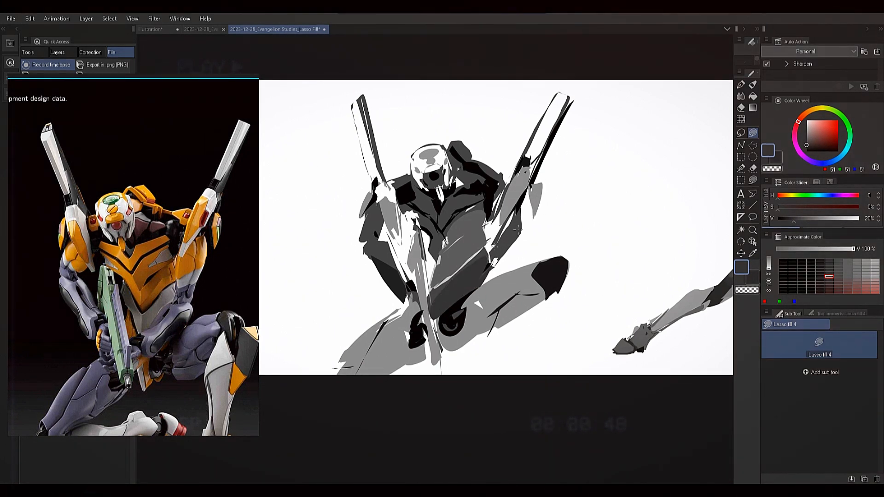
Reshape the right forearm's edge beside the abdomen with sampled greys and trim it with transparent and white fills.
{"action": "left_click", "coordinate": [494, 261], "text": "alt"}
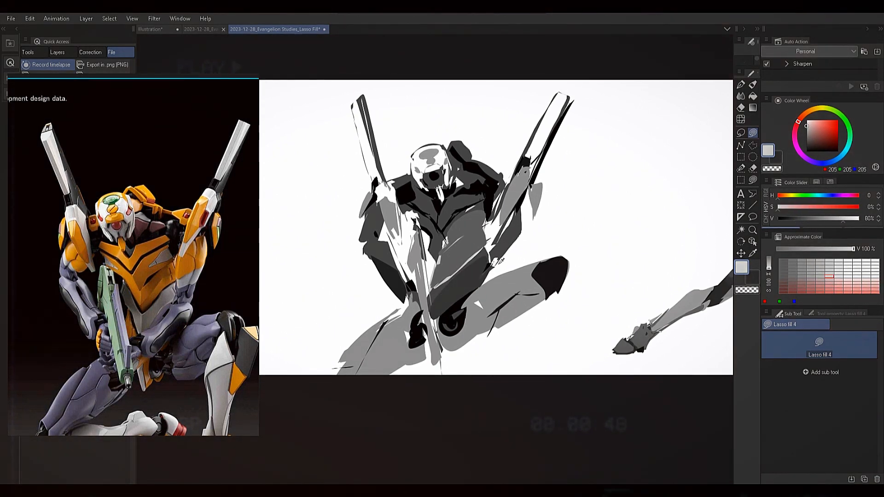
{"action": "left_click", "coordinate": [499, 263], "text": "alt"}
{"action": "left_click", "coordinate": [499, 250], "text": "alt"}
{"action": "mouse_move", "coordinate": [496, 266]}
{"action": "left_mouse_down"}
{"action": "mouse_move", "coordinate": [517, 261]}
{"action": "mouse_move", "coordinate": [506, 266]}
{"action": "mouse_move", "coordinate": [526, 234]}
{"action": "left_mouse_up"}
{"action": "left_click", "coordinate": [515, 261], "text": "alt"}
{"action": "key", "text": "c"}
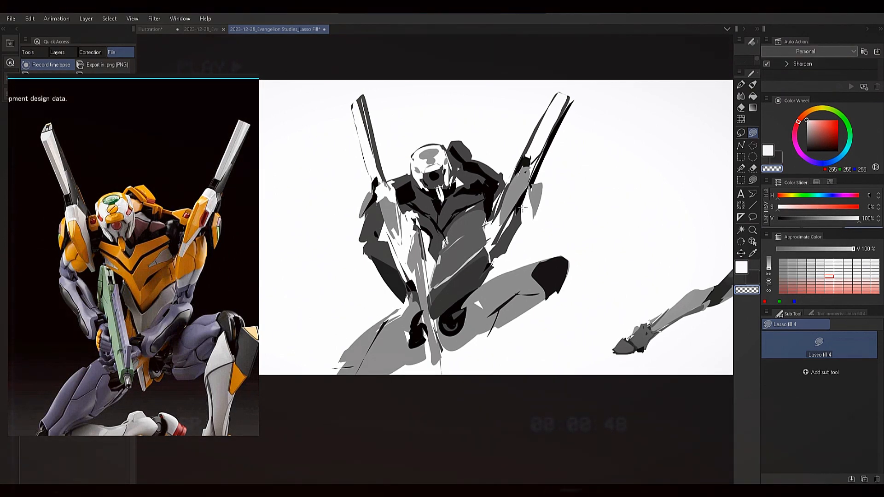
{"action": "key", "text": "c"}
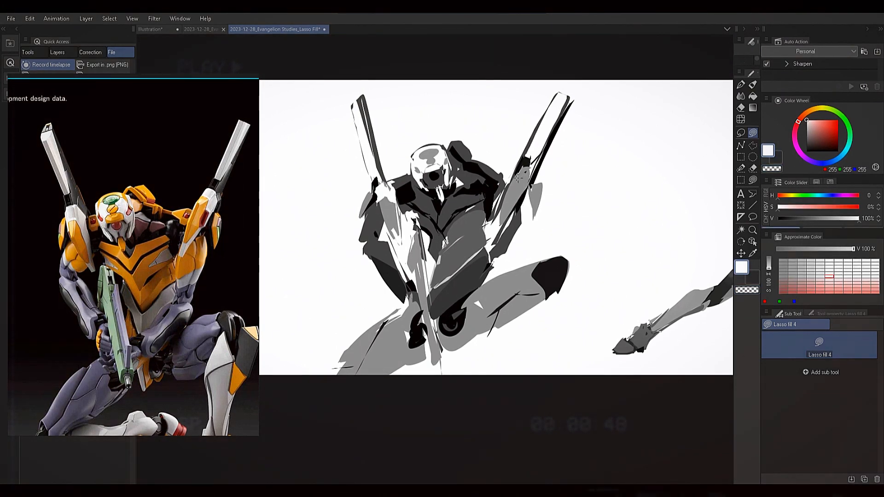
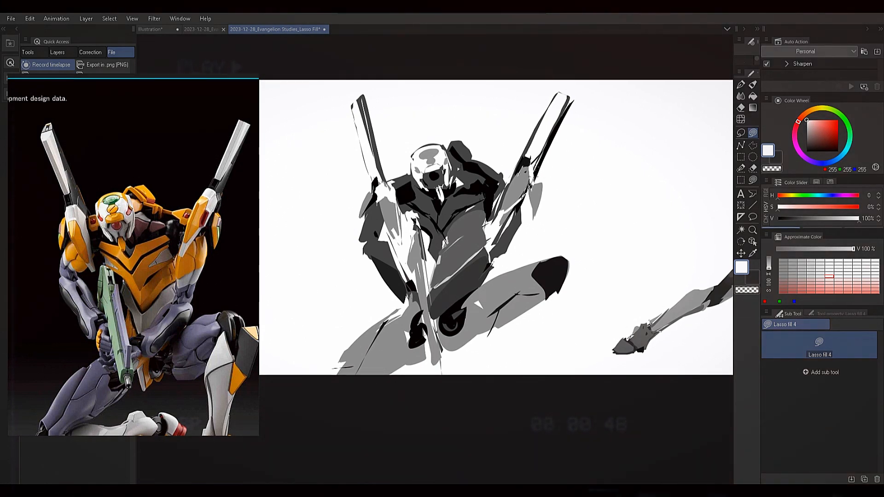
Fill in the joint at the base of the right shoulder pylon with sampled 7% grey.
{"action": "left_click", "coordinate": [525, 158], "text": "alt"}
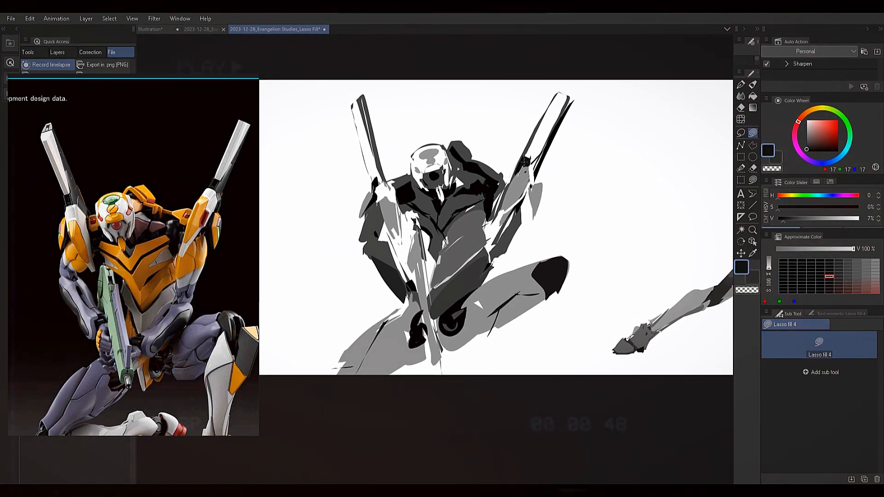
{"action": "left_click", "coordinate": [527, 160], "text": "alt"}
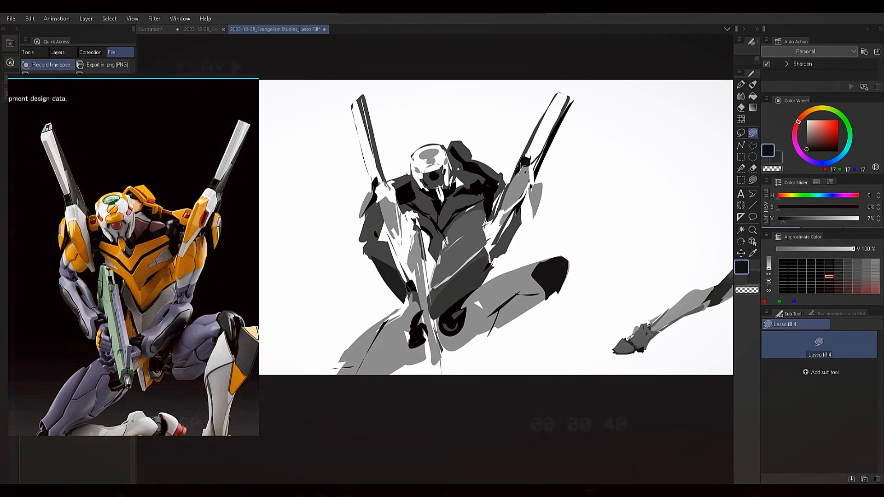
{"action": "left_click_drag", "start_coordinate": [523, 159], "coordinate": [530, 160]}
Rework the dark shapes between chest and right shoulder with sampled black, and switch the colour to white.
{"action": "left_click_drag", "start_coordinate": [479, 180], "coordinate": [501, 185]}
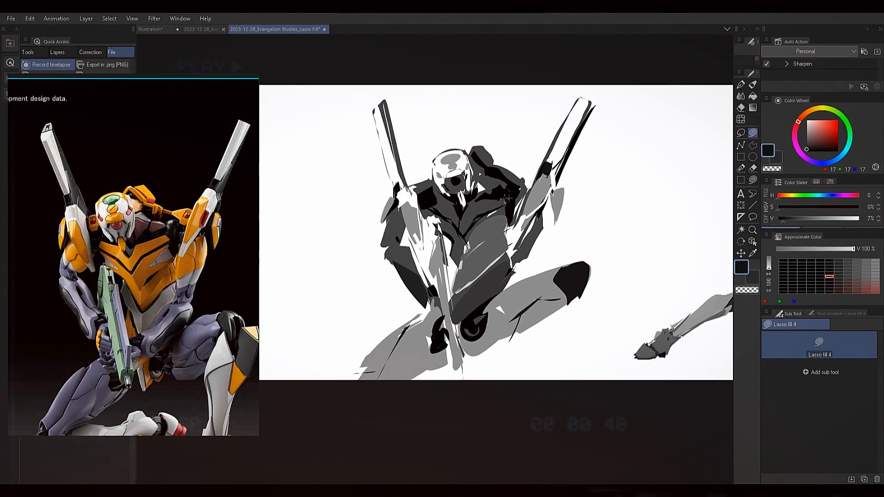
{"action": "left_click", "coordinate": [512, 194], "text": "alt"}
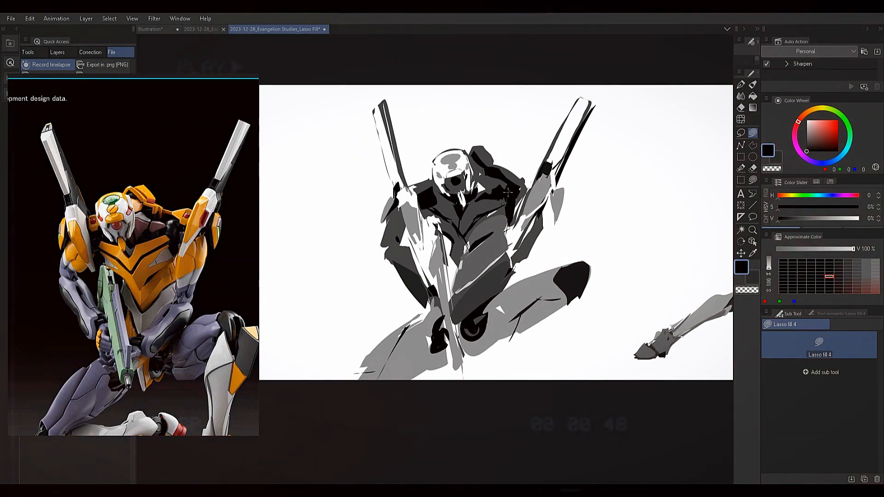
{"action": "left_click_drag", "start_coordinate": [477, 180], "coordinate": [461, 176]}
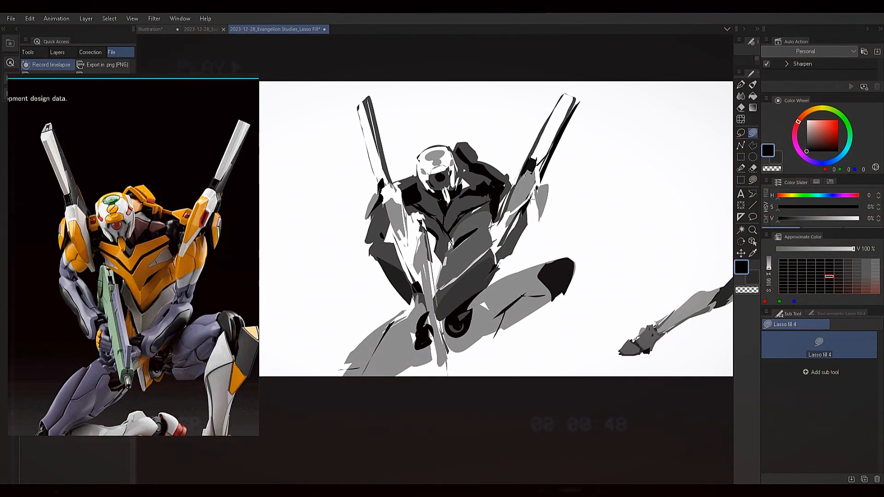
{"action": "key", "text": "x"}
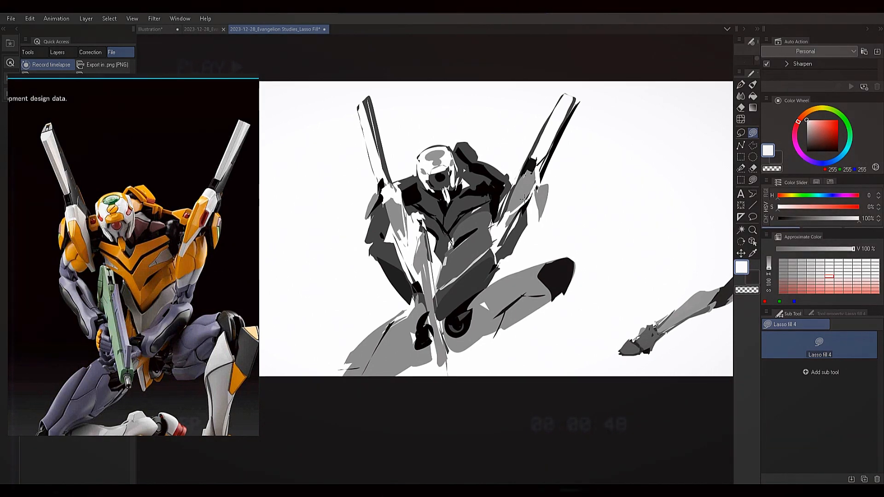
Sample 7% grey at the right pylon's base and extend the left shoulder plate with sampled 55% grey.
{"action": "left_click", "coordinate": [532, 165], "text": "alt"}
{"action": "left_click_drag", "start_coordinate": [534, 178], "coordinate": [596, 198]}
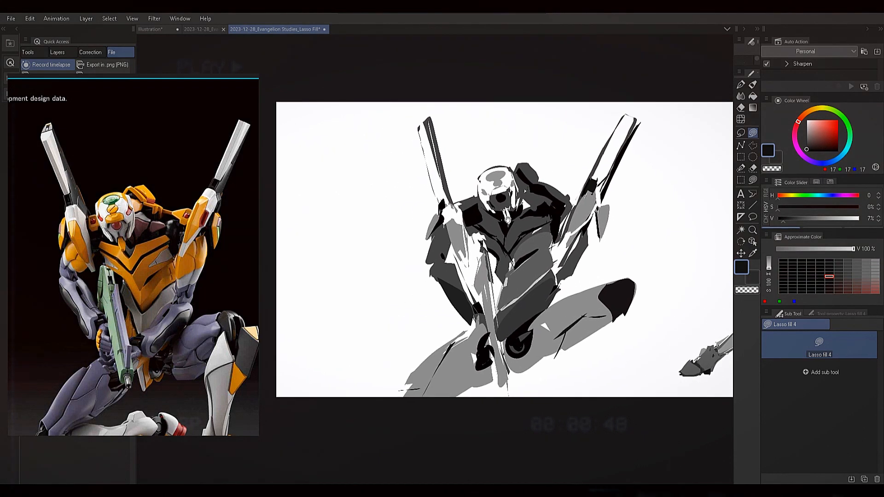
{"action": "left_click", "coordinate": [444, 213], "text": "alt"}
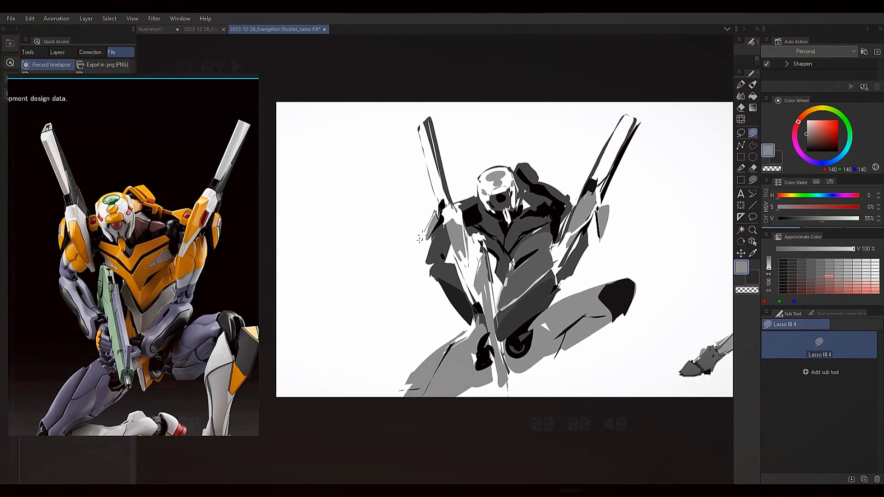
{"action": "left_click", "coordinate": [436, 224], "text": "alt"}
{"action": "mouse_move", "coordinate": [436, 214]}
{"action": "left_mouse_down"}
{"action": "mouse_move", "coordinate": [435, 220]}
{"action": "mouse_move", "coordinate": [441, 213]}
{"action": "left_mouse_up"}
{"action": "left_click_drag", "start_coordinate": [588, 150], "coordinate": [540, 131]}
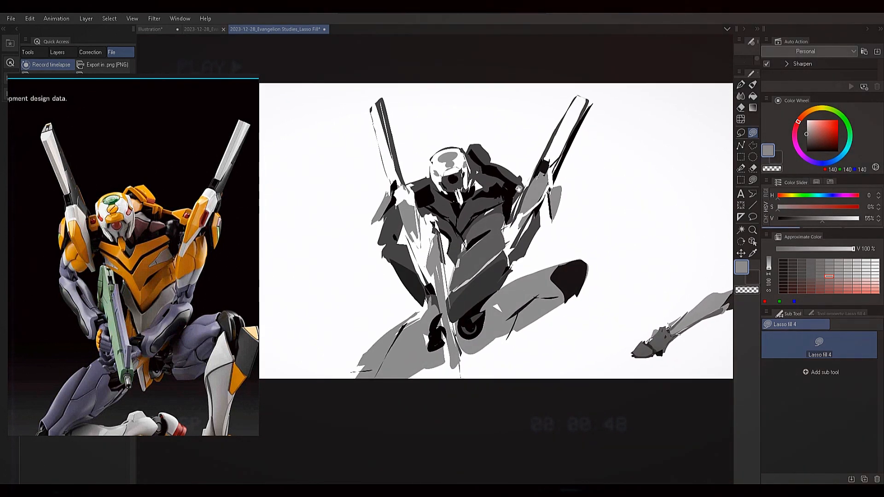
Touch up the light planes of the left forearm beside the rifle with a sampled 56% grey.
{"action": "mouse_move", "coordinate": [513, 196]}
{"action": "left_mouse_down"}
{"action": "mouse_move", "coordinate": [497, 213]}
{"action": "mouse_move", "coordinate": [488, 202]}
{"action": "left_mouse_up"}
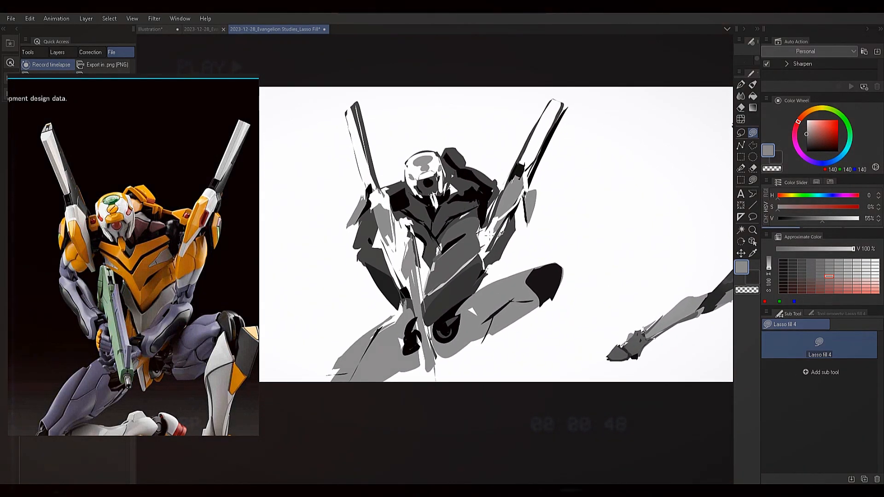
{"action": "left_click", "coordinate": [473, 246], "text": "alt"}
{"action": "left_click", "coordinate": [465, 227], "text": "alt"}
{"action": "left_click_drag", "start_coordinate": [465, 227], "coordinate": [440, 217]}
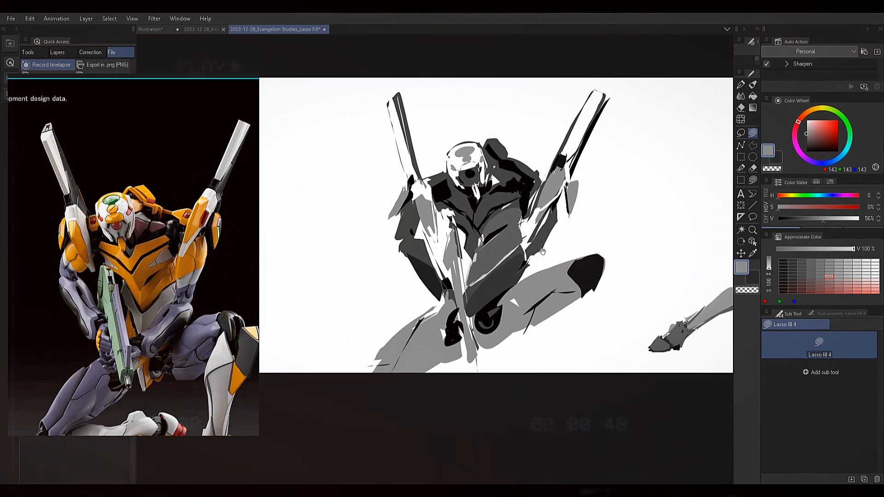
{"action": "left_click_drag", "start_coordinate": [491, 172], "coordinate": [477, 170]}
{"action": "left_click_drag", "start_coordinate": [541, 145], "coordinate": [536, 158]}
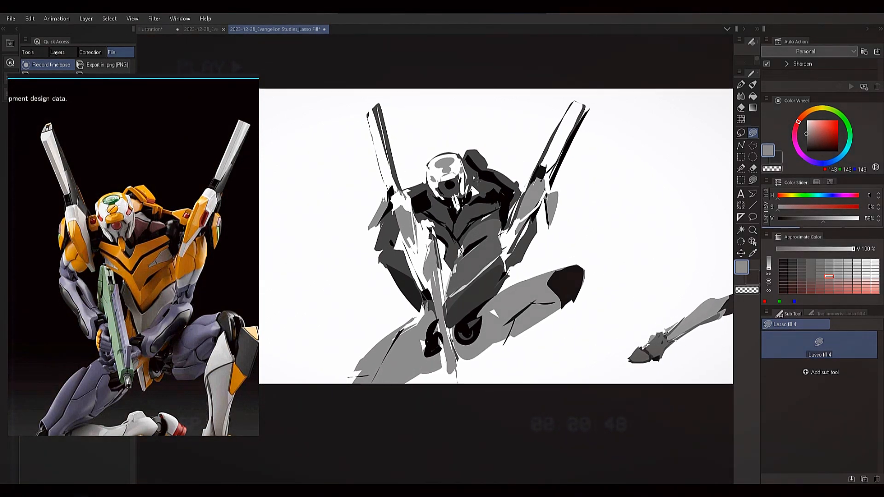
Refine the dark shapes beside the head and along the collar with sampled black, 67% and 25% grey, and sample 60% grey.
{"action": "left_click", "coordinate": [482, 198], "text": "alt"}
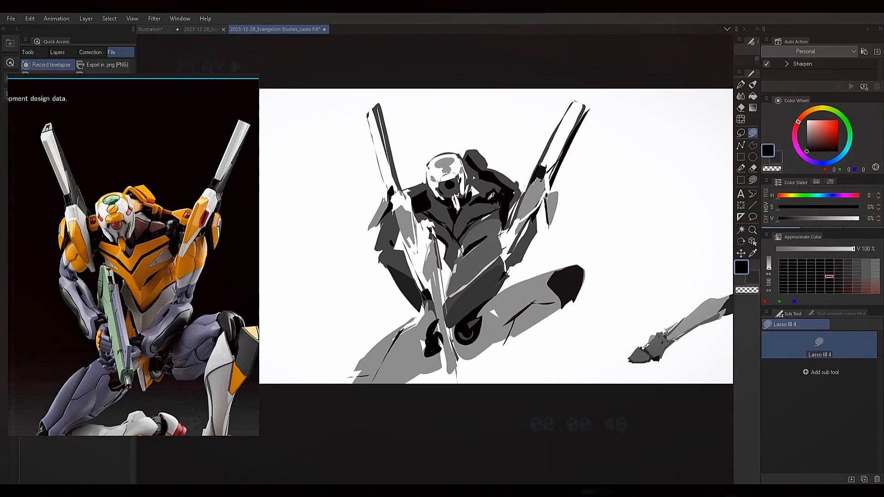
{"action": "left_click", "coordinate": [494, 196], "text": "alt"}
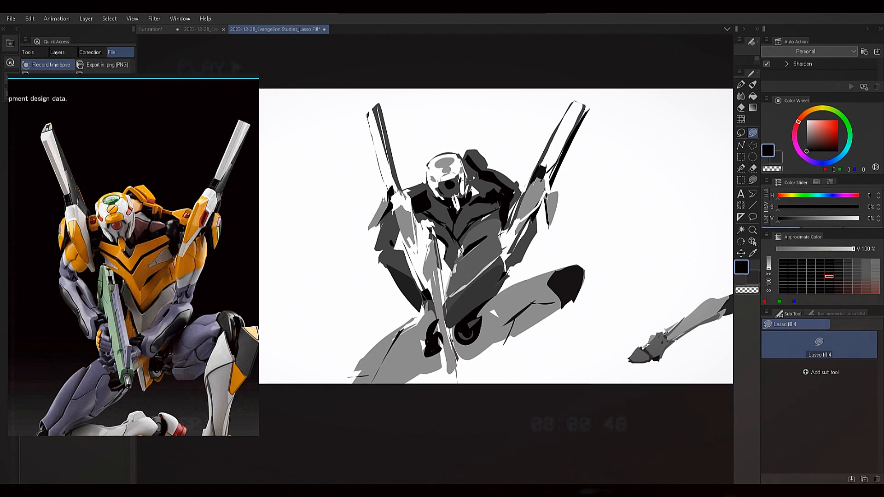
{"action": "left_click", "coordinate": [463, 174], "text": "alt"}
{"action": "left_click", "coordinate": [471, 183], "text": "alt"}
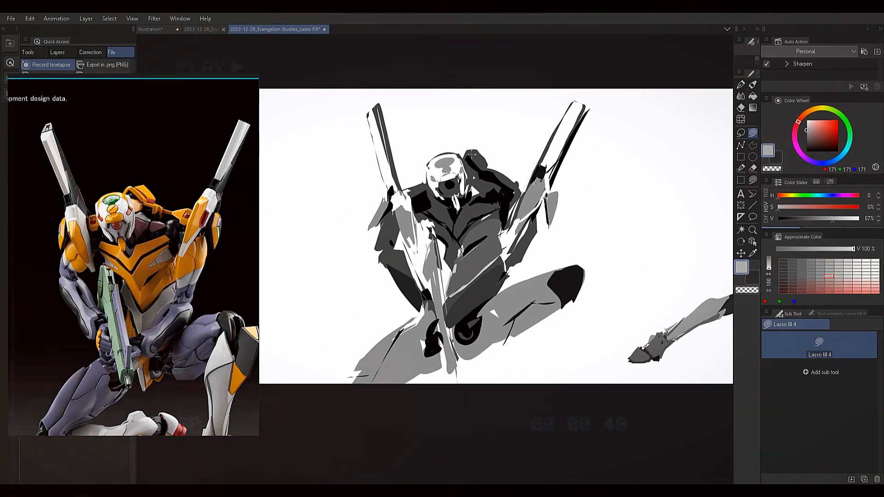
{"action": "left_click", "coordinate": [471, 184], "text": "alt"}
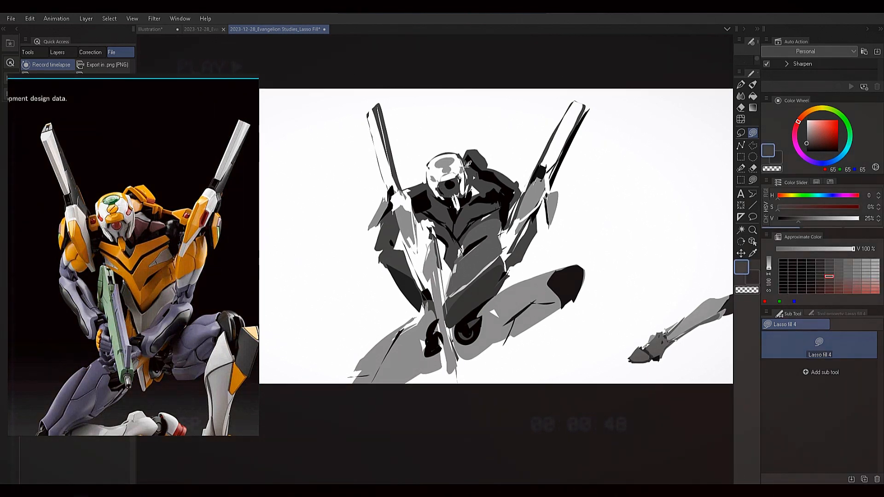
{"action": "left_click", "coordinate": [464, 167], "text": "alt"}
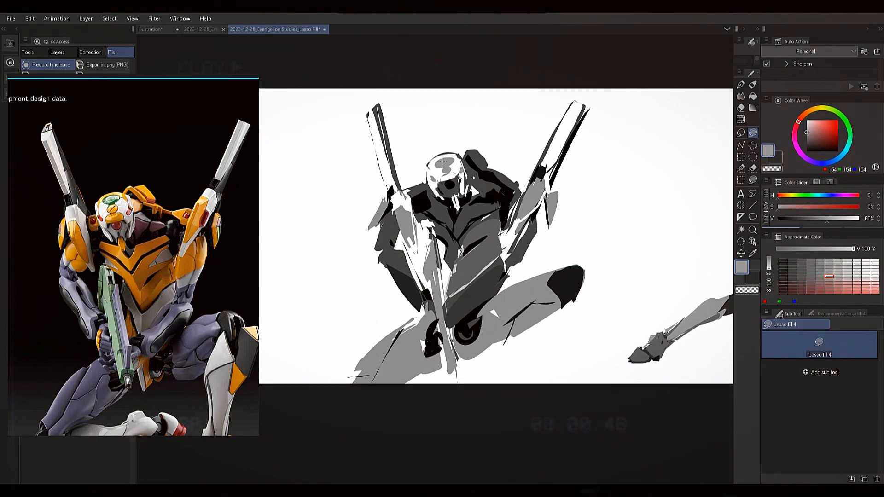
{"action": "left_click_drag", "start_coordinate": [518, 120], "coordinate": [494, 201]}
{"action": "left_click_drag", "start_coordinate": [509, 242], "coordinate": [493, 262]}
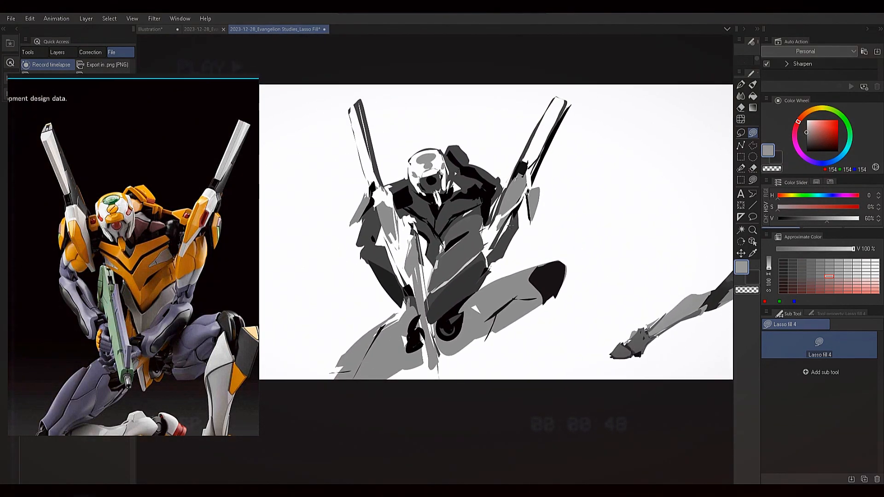
Rework the waist's edge beside the right elbow with sampled black, 20% and 19% grey.
{"action": "left_click", "coordinate": [454, 310], "text": "alt"}
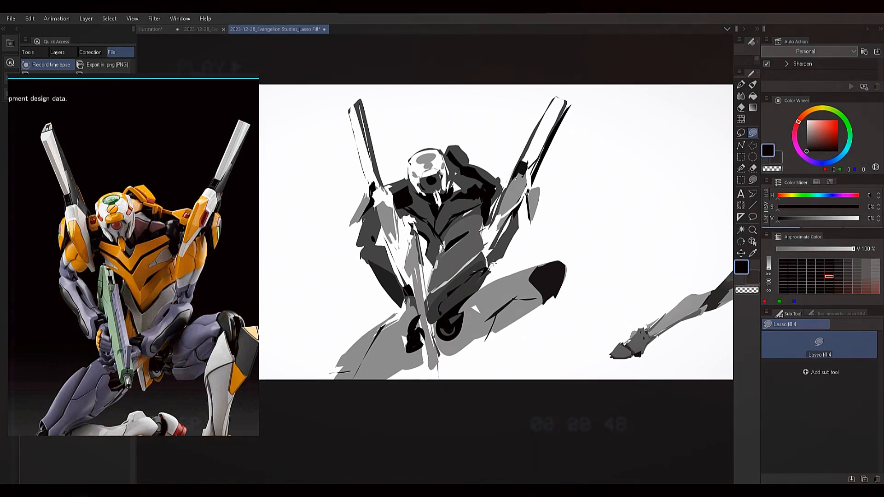
{"action": "left_click", "coordinate": [486, 267], "text": "alt"}
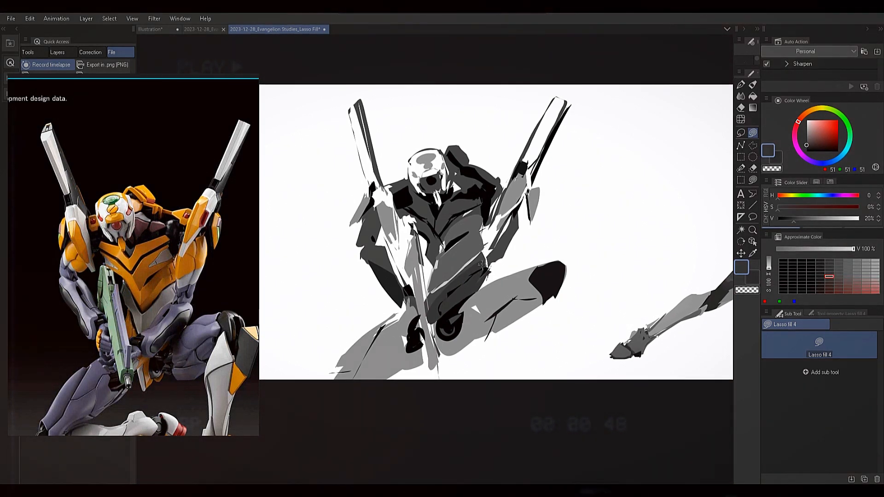
{"action": "left_click", "coordinate": [441, 288], "text": "alt"}
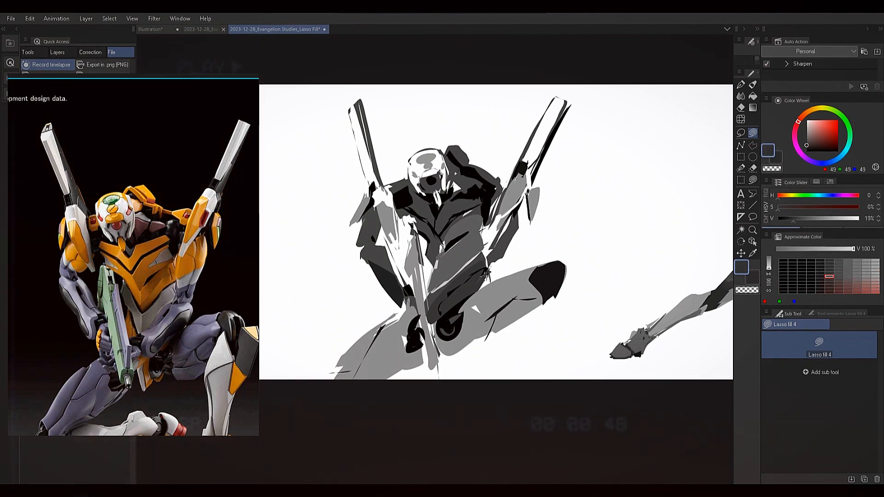
{"action": "left_click_drag", "start_coordinate": [440, 288], "coordinate": [461, 280]}
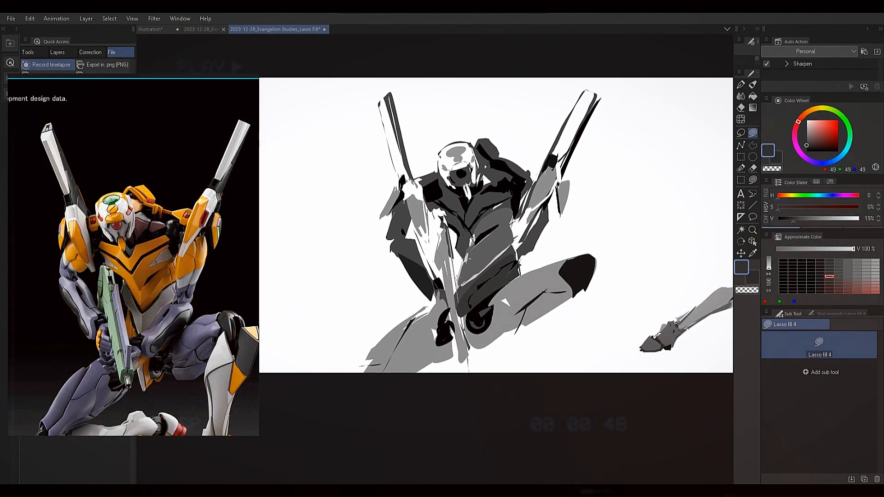
Detail the rifle's muzzle with sampled 10% grey and trim its tip with sampled white.
{"action": "left_click", "coordinate": [461, 280], "text": "alt"}
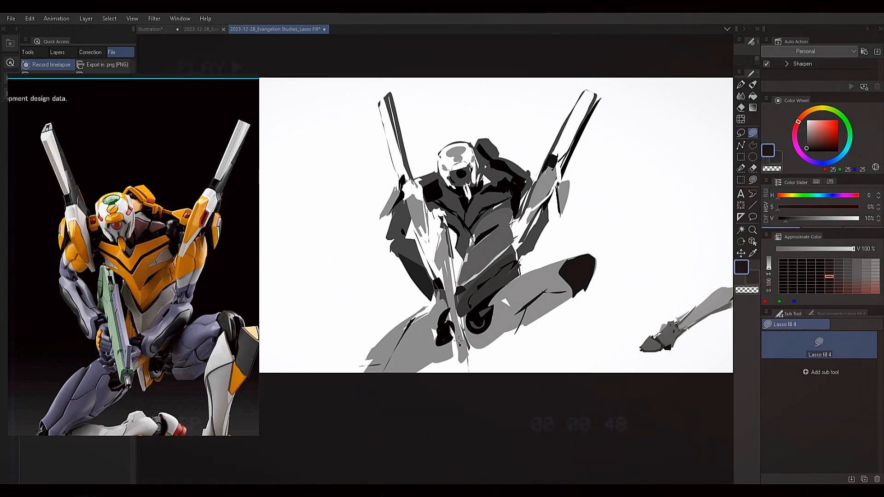
{"action": "left_click", "coordinate": [464, 366], "text": "alt"}
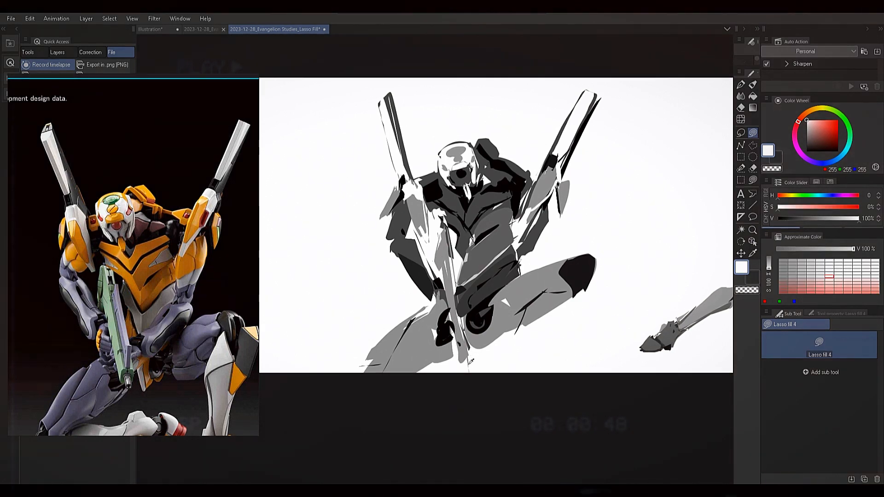
{"action": "mouse_move", "coordinate": [457, 363]}
{"action": "left_mouse_down"}
{"action": "mouse_move", "coordinate": [463, 330]}
{"action": "mouse_move", "coordinate": [467, 355]}
{"action": "left_mouse_up"}
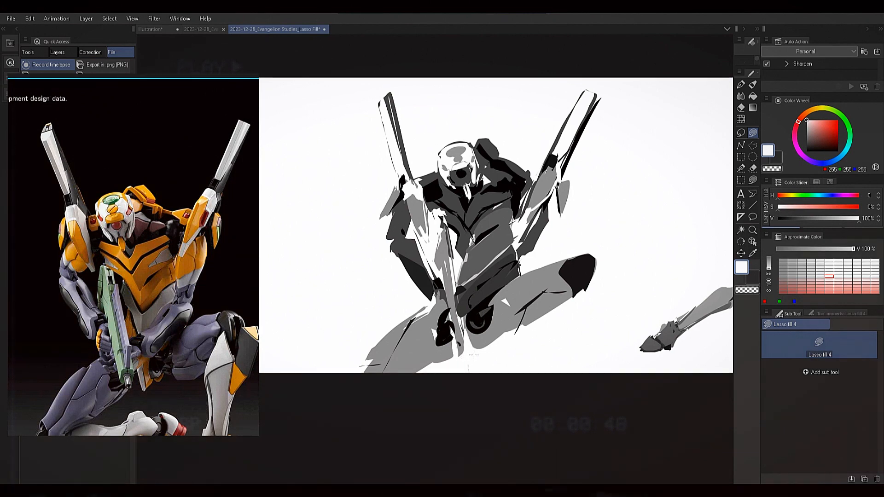
Retouch the dark pelvis and hip joint planes with sampled greys, including 20% grey.
{"action": "left_click", "coordinate": [487, 322], "text": "alt"}
{"action": "mouse_move", "coordinate": [489, 315]}
{"action": "left_mouse_down"}
{"action": "mouse_move", "coordinate": [481, 324]}
{"action": "mouse_move", "coordinate": [474, 316]}
{"action": "left_mouse_up"}
{"action": "left_click", "coordinate": [479, 335], "text": "alt"}
{"action": "left_click", "coordinate": [499, 254], "text": "alt"}
{"action": "left_click", "coordinate": [491, 281], "text": "alt"}
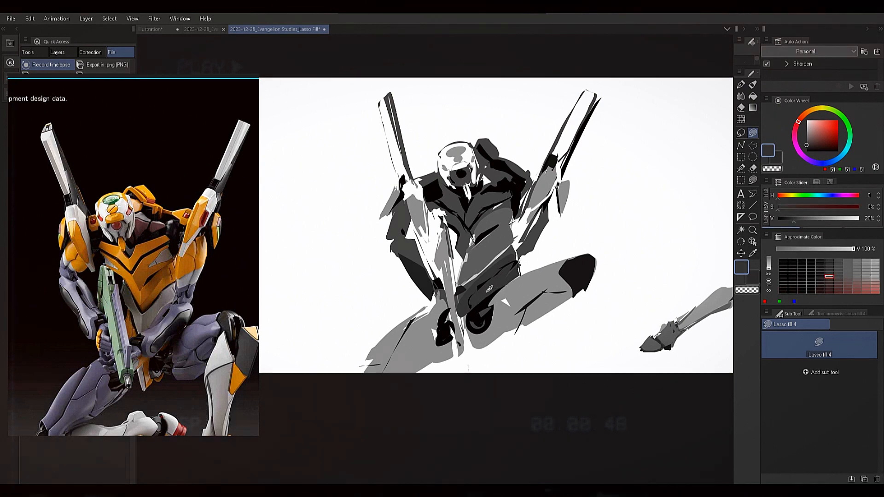
{"action": "left_click_drag", "start_coordinate": [494, 285], "coordinate": [486, 293]}
{"action": "left_click", "coordinate": [477, 271], "text": "alt"}
{"action": "left_click", "coordinate": [474, 265], "text": "alt"}
Recut the narrow strip between the rifle and hip joint with transparent colour, and switch back to 36% grey.
{"action": "key", "text": "c"}
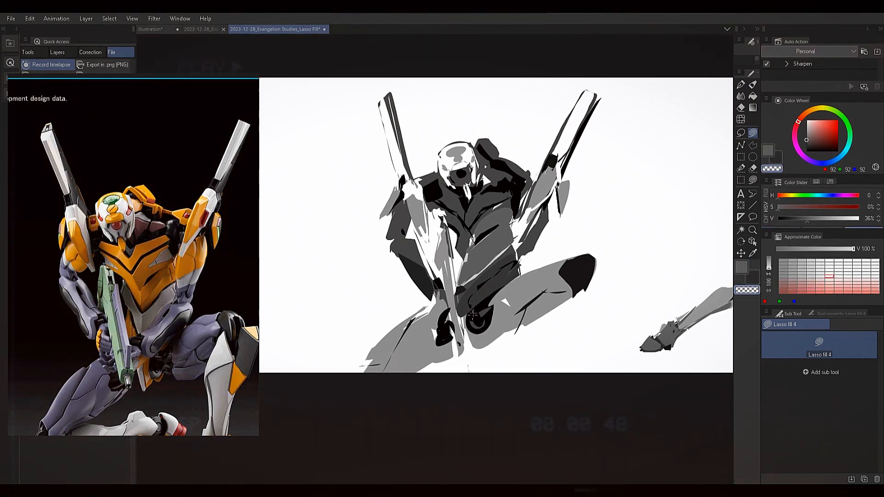
{"action": "mouse_move", "coordinate": [474, 351]}
{"action": "left_mouse_down"}
{"action": "mouse_move", "coordinate": [472, 288]}
{"action": "mouse_move", "coordinate": [475, 304]}
{"action": "mouse_move", "coordinate": [486, 292]}
{"action": "mouse_move", "coordinate": [490, 255]}
{"action": "mouse_move", "coordinate": [468, 322]}
{"action": "mouse_move", "coordinate": [475, 348]}
{"action": "mouse_move", "coordinate": [467, 314]}
{"action": "left_mouse_up"}
{"action": "key", "text": "c"}
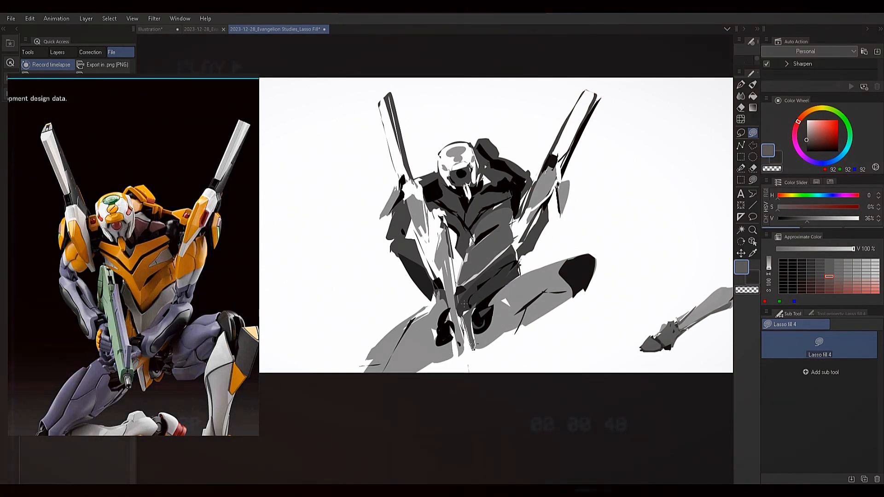
Fill in the dark area between the rifle and hip joint with sampled 24% grey, and sample 20% grey from the pelvis.
{"action": "key", "text": "x"}
{"action": "left_click", "coordinate": [467, 308], "text": "alt"}
{"action": "left_click", "coordinate": [466, 308], "text": "alt"}
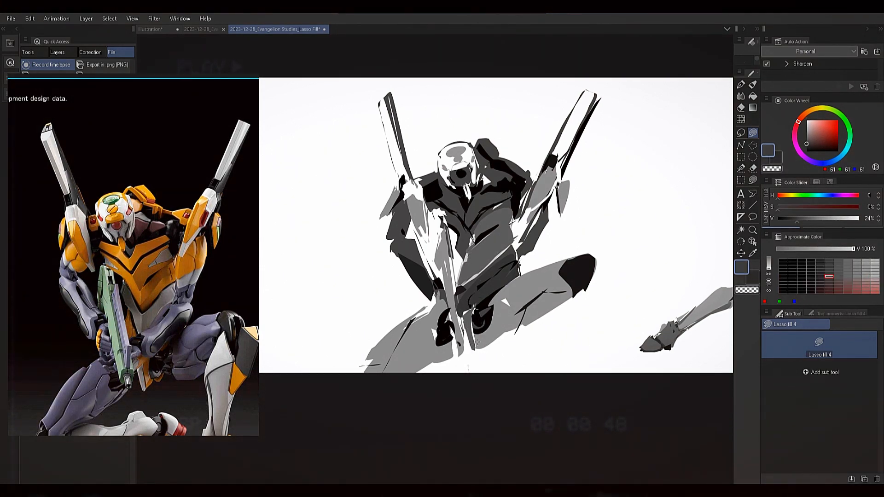
{"action": "left_click_drag", "start_coordinate": [466, 315], "coordinate": [483, 296]}
{"action": "left_click", "coordinate": [493, 295], "text": "alt"}
{"action": "left_click", "coordinate": [491, 290], "text": "alt"}
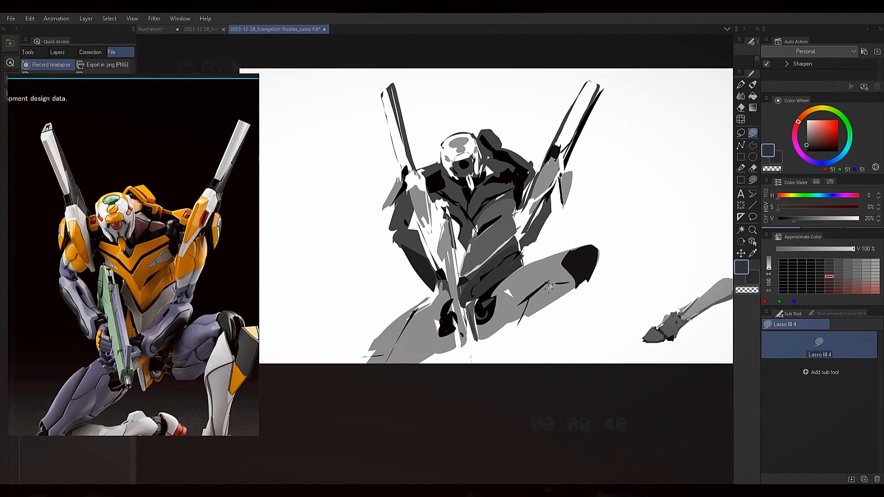
Block in the raised leg's shin and outer knee armour below the black kneecap with 74% grey.
{"action": "left_click", "coordinate": [552, 293], "text": "alt"}
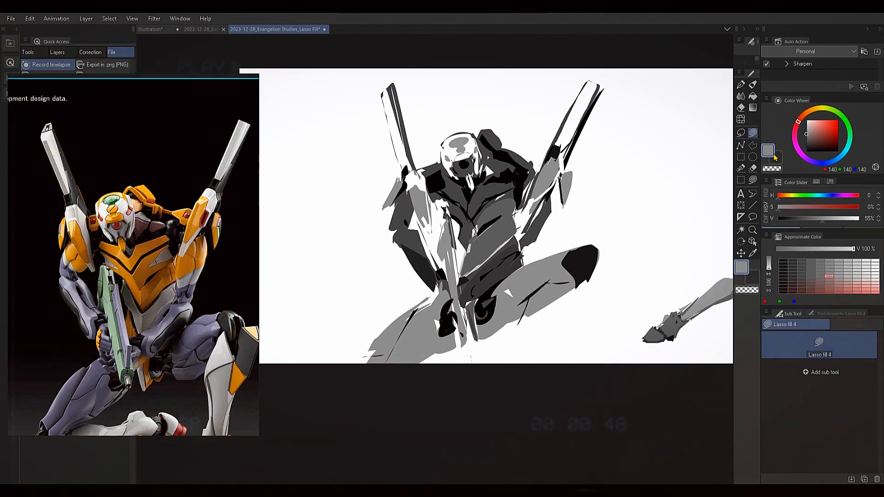
{"action": "left_click", "coordinate": [806, 127]}
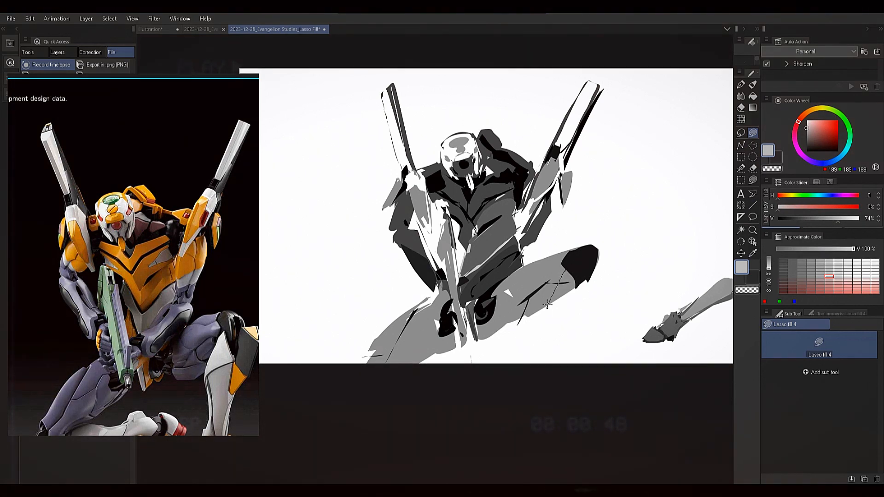
{"action": "left_click_drag", "start_coordinate": [547, 306], "coordinate": [560, 411]}
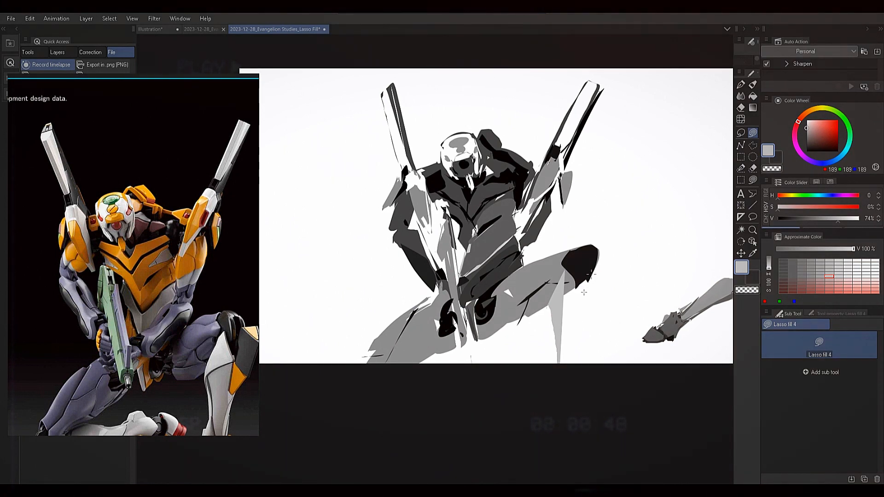
{"action": "mouse_move", "coordinate": [591, 272]}
{"action": "left_mouse_down"}
{"action": "mouse_move", "coordinate": [564, 370]}
{"action": "mouse_move", "coordinate": [559, 306]}
{"action": "mouse_move", "coordinate": [614, 258]}
{"action": "mouse_move", "coordinate": [607, 299]}
{"action": "mouse_move", "coordinate": [575, 339]}
{"action": "mouse_move", "coordinate": [597, 261]}
{"action": "left_mouse_up"}
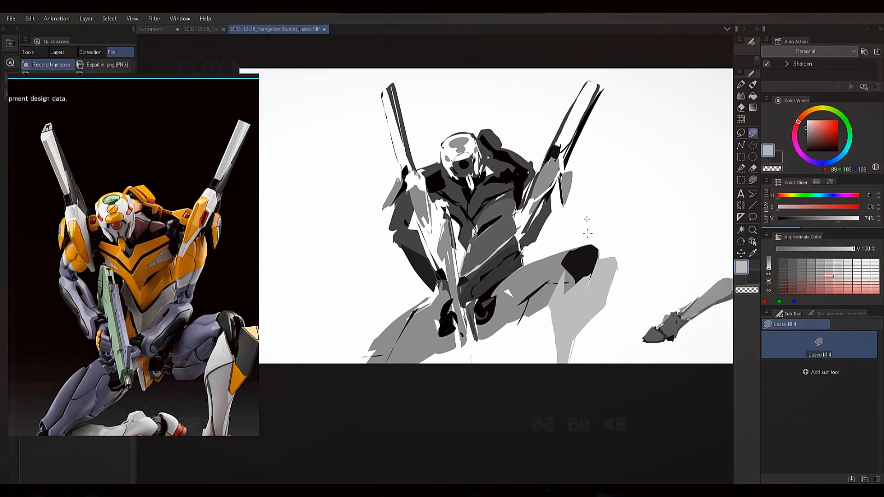
Fill a lighter grey plane inside the black kneecap using a 21% grey.
{"action": "left_click", "coordinate": [784, 219]}
{"action": "left_click", "coordinate": [581, 257], "text": "alt"}
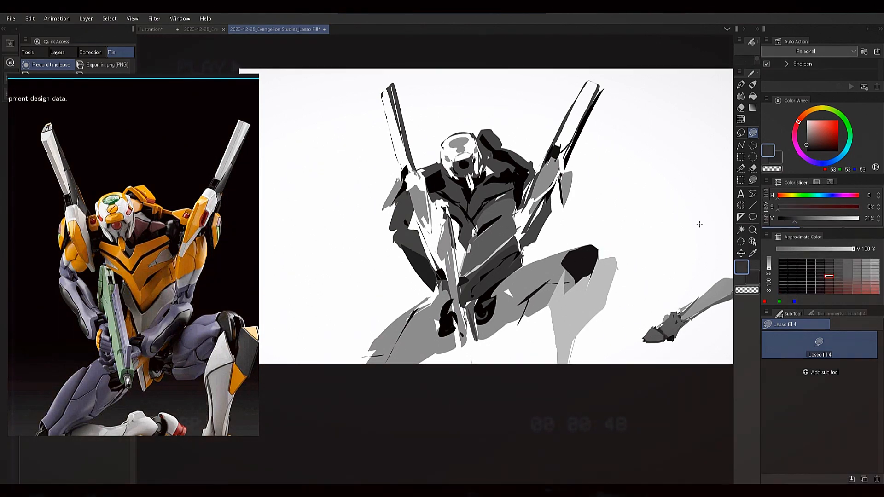
{"action": "mouse_move", "coordinate": [581, 258]}
{"action": "left_mouse_down"}
{"action": "mouse_move", "coordinate": [589, 252]}
{"action": "mouse_move", "coordinate": [565, 273]}
{"action": "mouse_move", "coordinate": [578, 251]}
{"action": "mouse_move", "coordinate": [594, 260]}
{"action": "mouse_move", "coordinate": [591, 270]}
{"action": "left_mouse_up"}
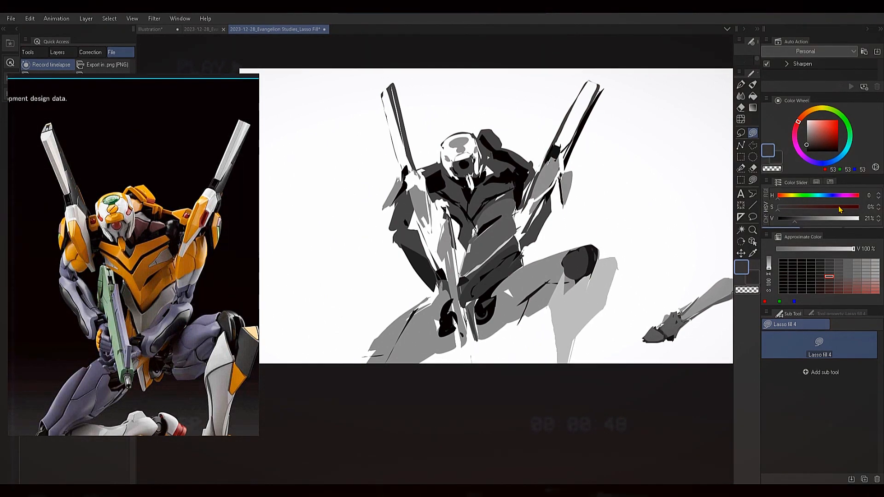
Shade the outer knee armour plate with 40% grey and reshape its upper edge with sampled 74% grey.
{"action": "left_click", "coordinate": [585, 285], "text": "alt"}
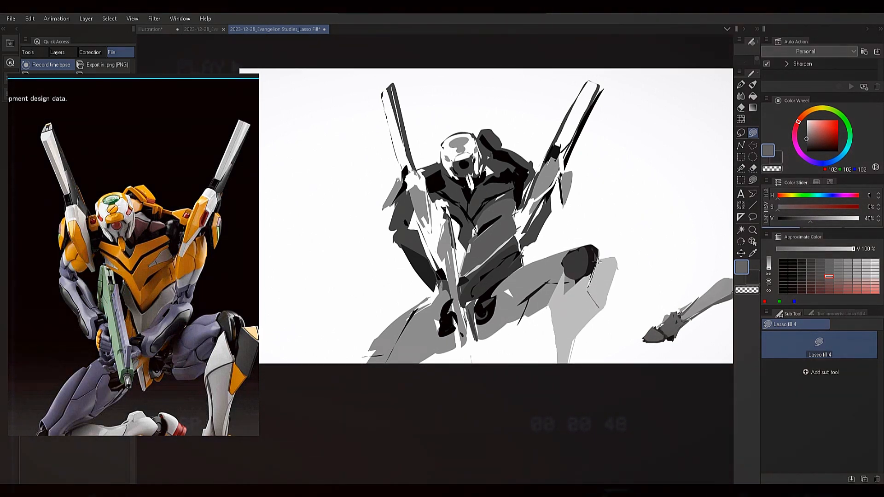
{"action": "mouse_move", "coordinate": [613, 255]}
{"action": "left_mouse_down"}
{"action": "mouse_move", "coordinate": [598, 265]}
{"action": "mouse_move", "coordinate": [598, 309]}
{"action": "left_mouse_up"}
{"action": "left_click", "coordinate": [623, 273], "text": "alt"}
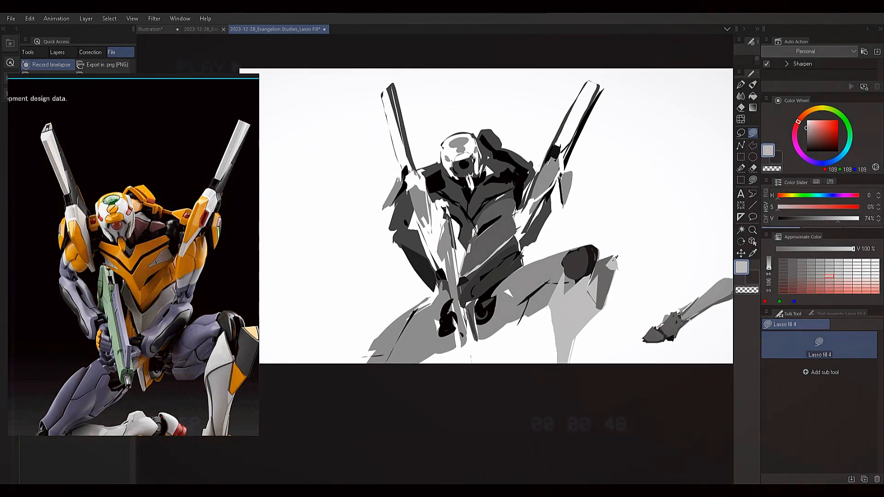
{"action": "left_click_drag", "start_coordinate": [607, 266], "coordinate": [612, 256]}
{"action": "left_click", "coordinate": [614, 268], "text": "alt"}
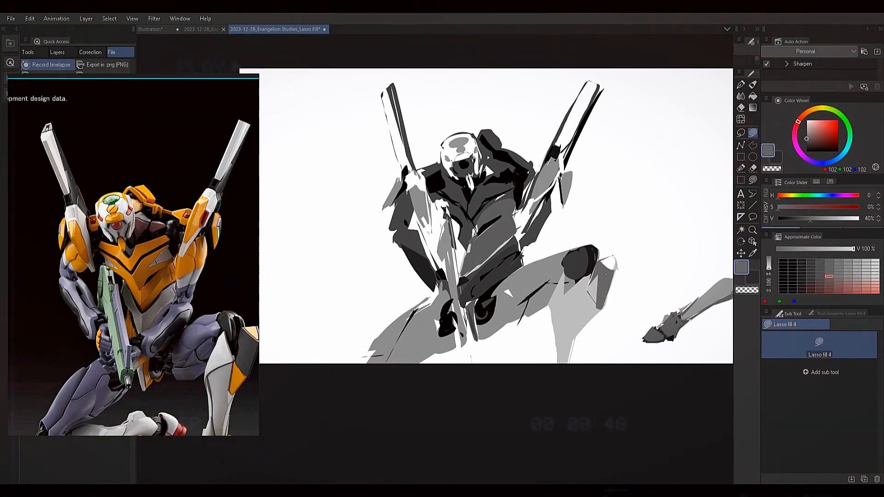
{"action": "left_click", "coordinate": [618, 264], "text": "alt"}
{"action": "left_click", "coordinate": [620, 261], "text": "alt"}
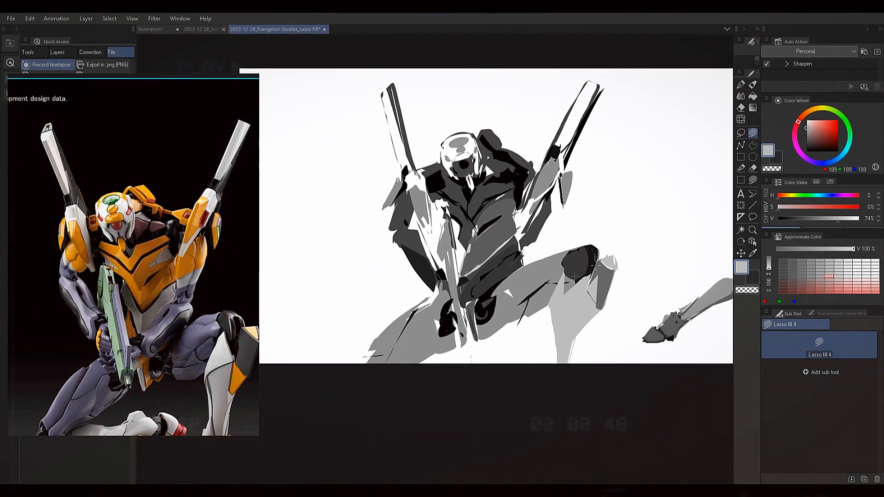
Draw a thin dark line from the kneecap down the shin with sampled 8% grey, and undo the stray last fill.
{"action": "left_click", "coordinate": [593, 262], "text": "alt"}
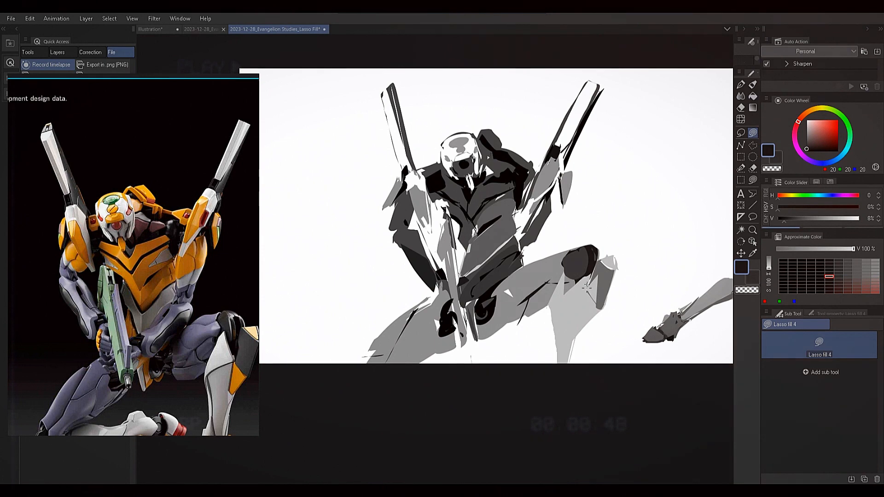
{"action": "mouse_move", "coordinate": [586, 285]}
{"action": "left_mouse_down"}
{"action": "mouse_move", "coordinate": [581, 293]}
{"action": "mouse_move", "coordinate": [589, 268]}
{"action": "left_mouse_up"}
{"action": "mouse_move", "coordinate": [461, 235]}
{"action": "left_mouse_down"}
{"action": "mouse_move", "coordinate": [496, 228]}
{"action": "mouse_move", "coordinate": [463, 236]}
{"action": "left_mouse_up"}
{"action": "key", "text": "ctrl+z"}
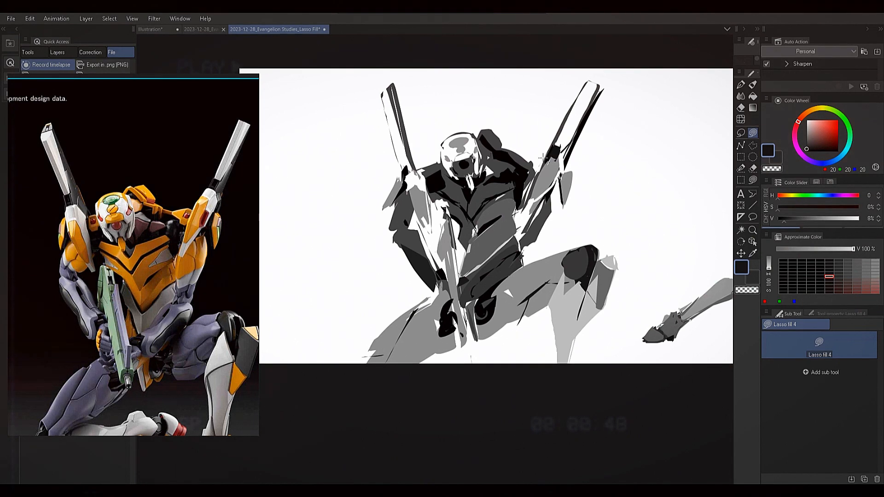
Adjust the kneecap's edge with sampled 34% and 55% grey, and add a 55% grey plate behind the right shoulder.
{"action": "left_click", "coordinate": [569, 267], "text": "alt"}
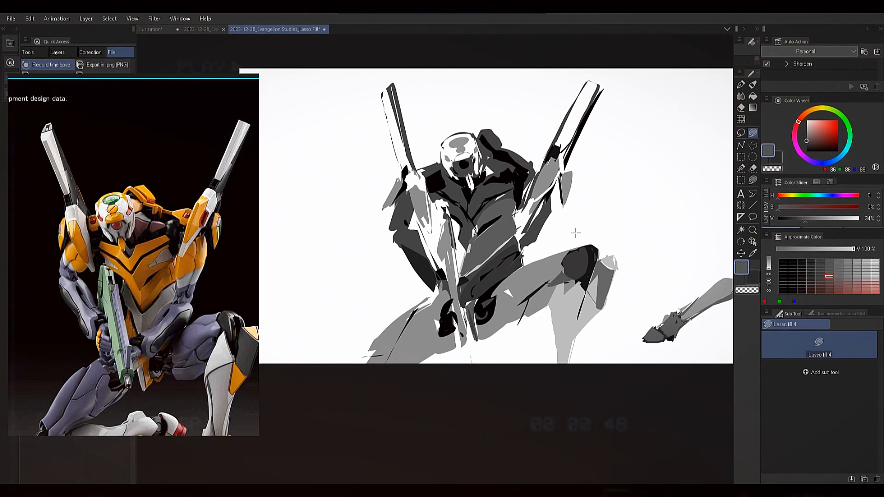
{"action": "left_click", "coordinate": [561, 269], "text": "alt"}
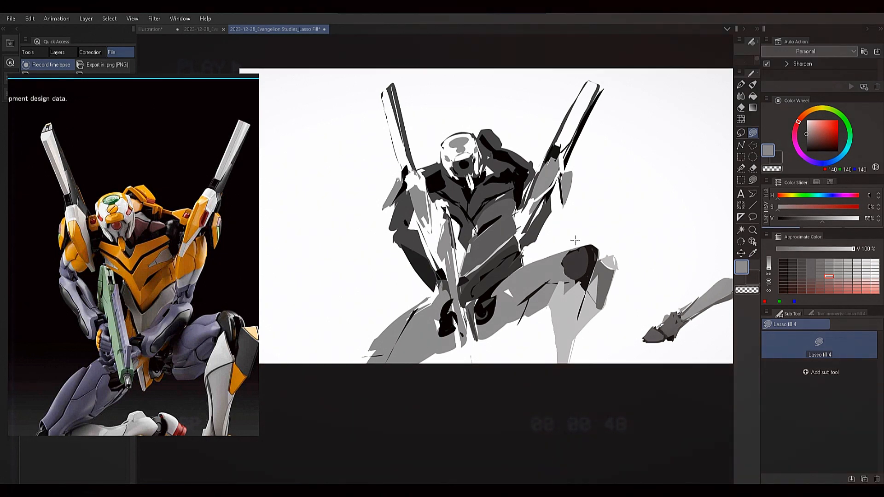
{"action": "left_click_drag", "start_coordinate": [461, 358], "coordinate": [449, 378]}
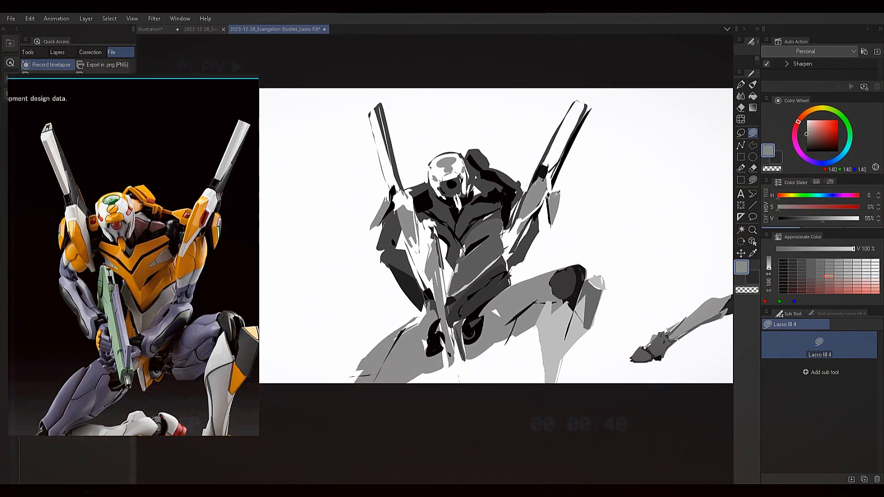
{"action": "mouse_move", "coordinate": [509, 180]}
{"action": "left_mouse_down"}
{"action": "mouse_move", "coordinate": [525, 181]}
{"action": "mouse_move", "coordinate": [517, 195]}
{"action": "left_mouse_up"}
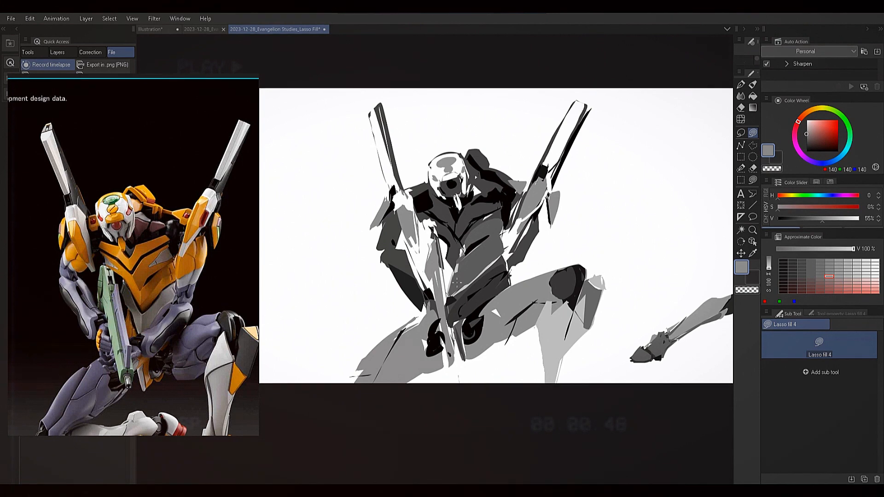
{"action": "left_click_drag", "start_coordinate": [428, 212], "coordinate": [447, 199]}
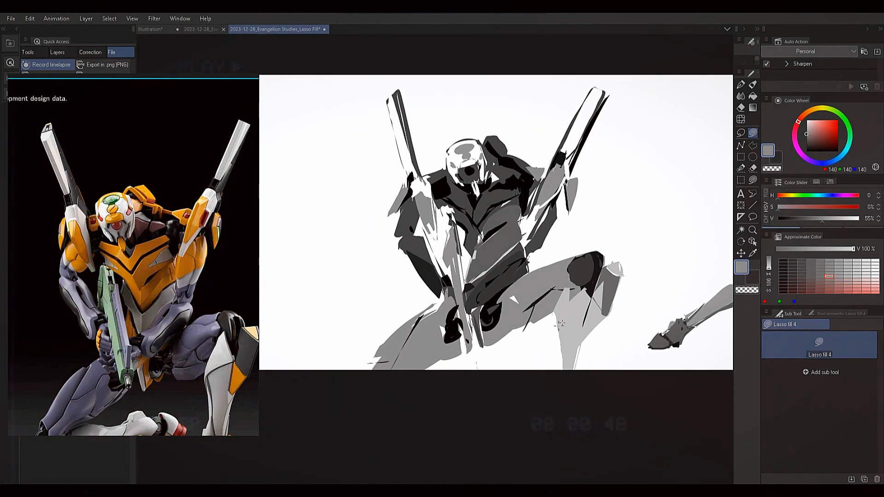
Clean up the shin's inner edge with sampled 74% grey and shade its planes with a 64% grey.
{"action": "left_click", "coordinate": [562, 324], "text": "alt"}
{"action": "mouse_move", "coordinate": [555, 321]}
{"action": "left_mouse_down"}
{"action": "mouse_move", "coordinate": [557, 389]}
{"action": "mouse_move", "coordinate": [566, 329]}
{"action": "left_mouse_up"}
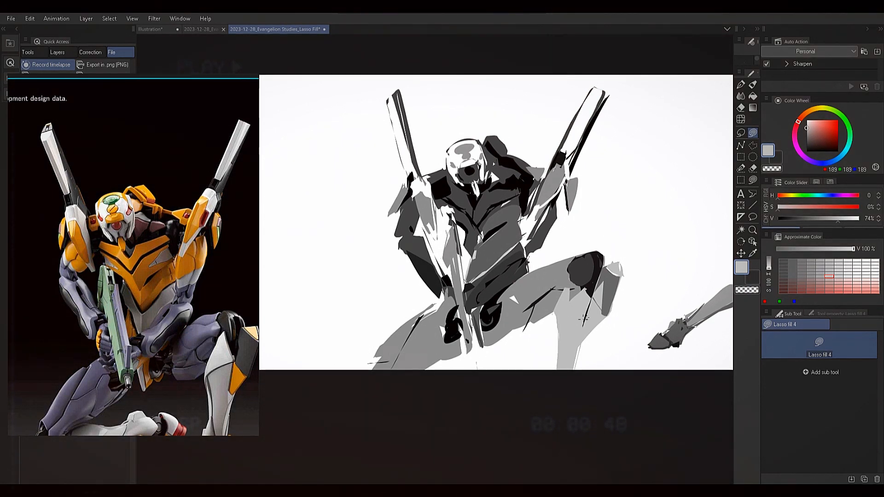
{"action": "left_click", "coordinate": [607, 292], "text": "alt"}
{"action": "left_click", "coordinate": [807, 131]}
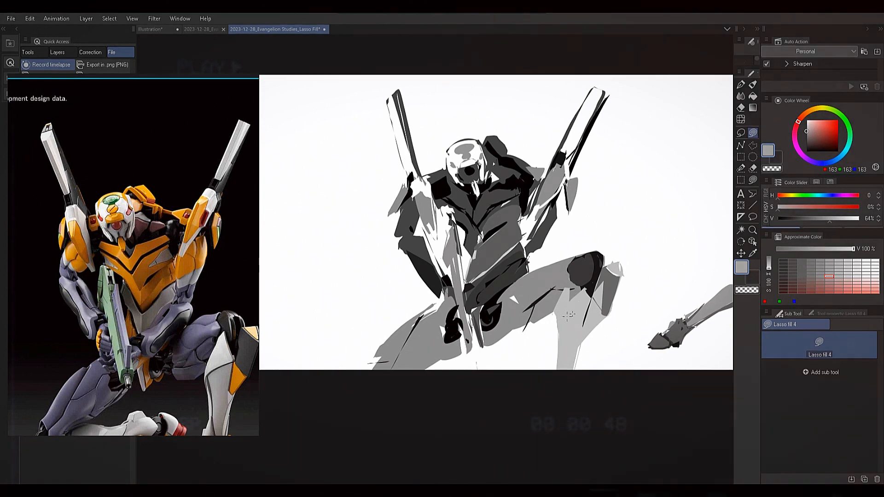
{"action": "mouse_move", "coordinate": [583, 312]}
{"action": "left_mouse_down"}
{"action": "mouse_move", "coordinate": [564, 375]}
{"action": "mouse_move", "coordinate": [575, 311]}
{"action": "mouse_move", "coordinate": [566, 307]}
{"action": "mouse_move", "coordinate": [590, 308]}
{"action": "mouse_move", "coordinate": [582, 325]}
{"action": "left_mouse_up"}
Redo the shin's dark contour lines with sampled 8% grey, and sample 74% grey below the knee.
{"action": "left_click", "coordinate": [593, 276], "text": "alt"}
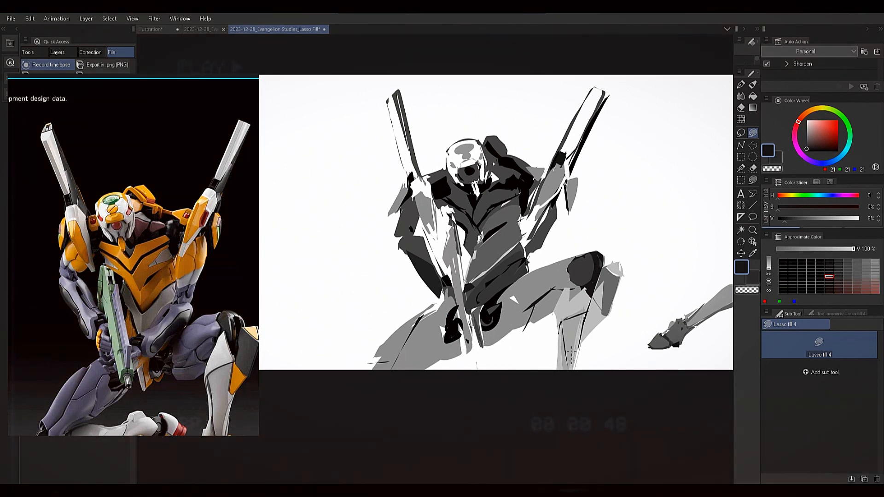
{"action": "key", "text": "ctrl+z"}
{"action": "left_click_drag", "start_coordinate": [587, 339], "coordinate": [574, 386]}
{"action": "left_click", "coordinate": [567, 293], "text": "alt"}
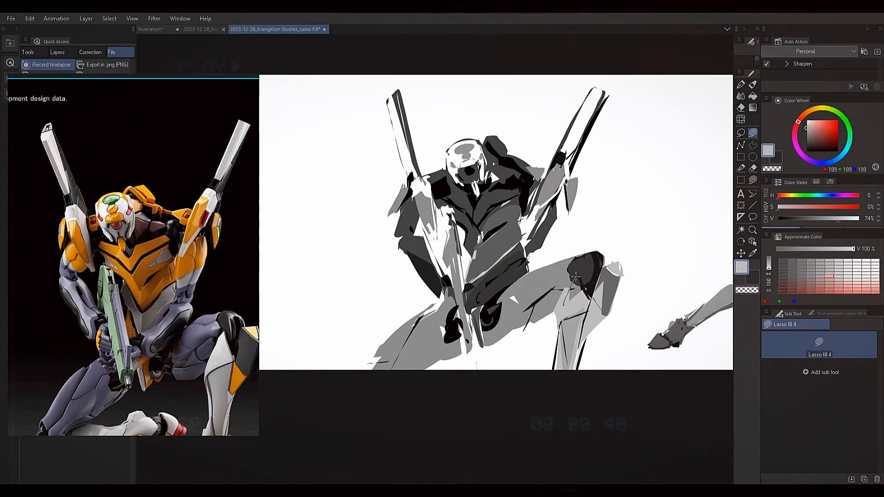
Lasso-fill light grey highlight planes at 81% and 86% brightness on the raised knee, then a sampled mid-grey plane down the shin.
{"action": "left_click", "coordinate": [845, 217]}
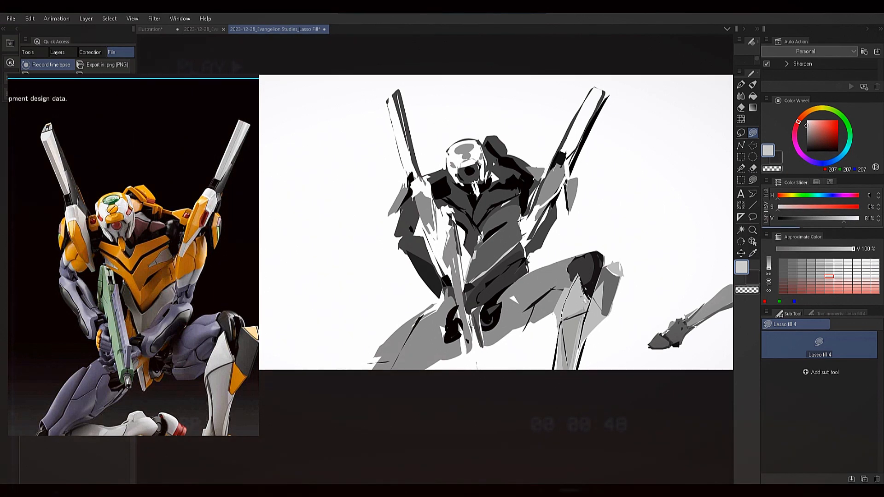
{"action": "left_click_drag", "start_coordinate": [569, 281], "coordinate": [568, 284]}
{"action": "left_click", "coordinate": [848, 218]}
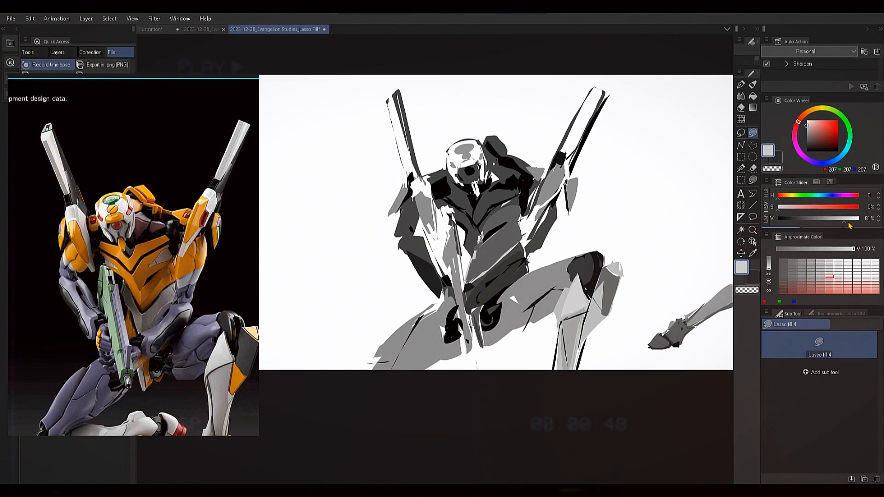
{"action": "left_click_drag", "start_coordinate": [575, 276], "coordinate": [588, 301]}
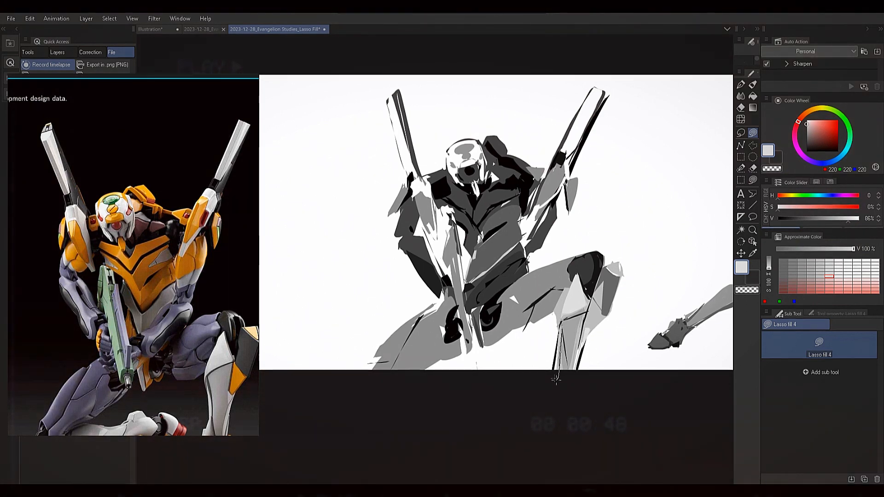
{"action": "left_click", "coordinate": [577, 332], "text": "alt"}
{"action": "mouse_move", "coordinate": [556, 380]}
{"action": "left_mouse_down"}
{"action": "mouse_move", "coordinate": [561, 337]}
{"action": "mouse_move", "coordinate": [576, 330]}
{"action": "mouse_move", "coordinate": [562, 380]}
{"action": "left_mouse_up"}
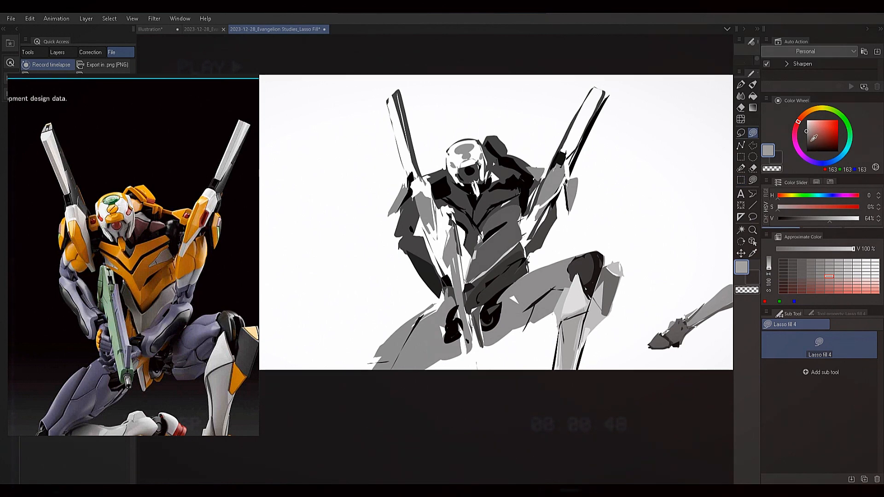
Set the fill colour to a 46% brightness grey and refine the planes of the shoulder and raised arm beneath the right-hand pylon.
{"action": "left_click", "coordinate": [806, 137]}
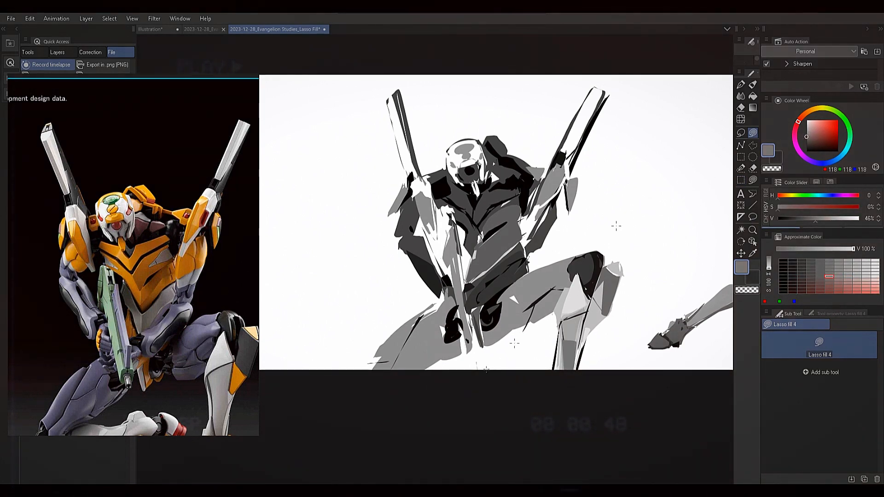
{"action": "left_click_drag", "start_coordinate": [557, 149], "coordinate": [576, 153]}
{"action": "left_click_drag", "start_coordinate": [578, 209], "coordinate": [527, 221]}
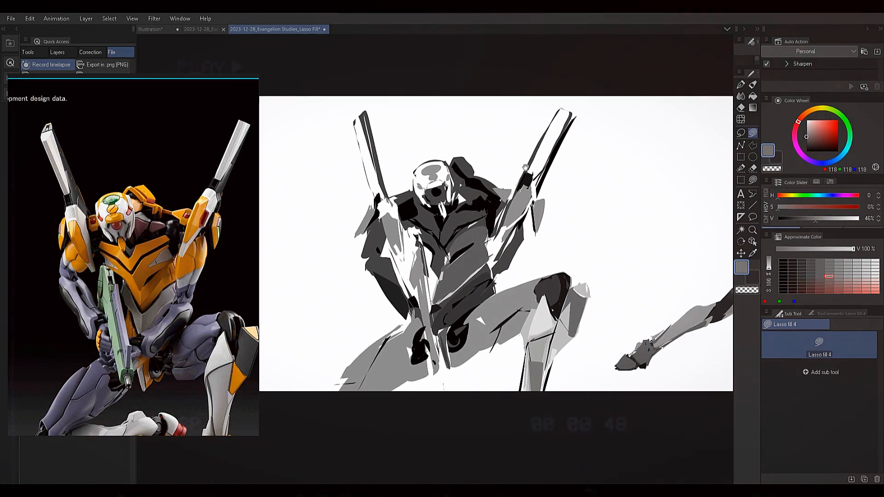
{"action": "left_click_drag", "start_coordinate": [472, 265], "coordinate": [520, 234]}
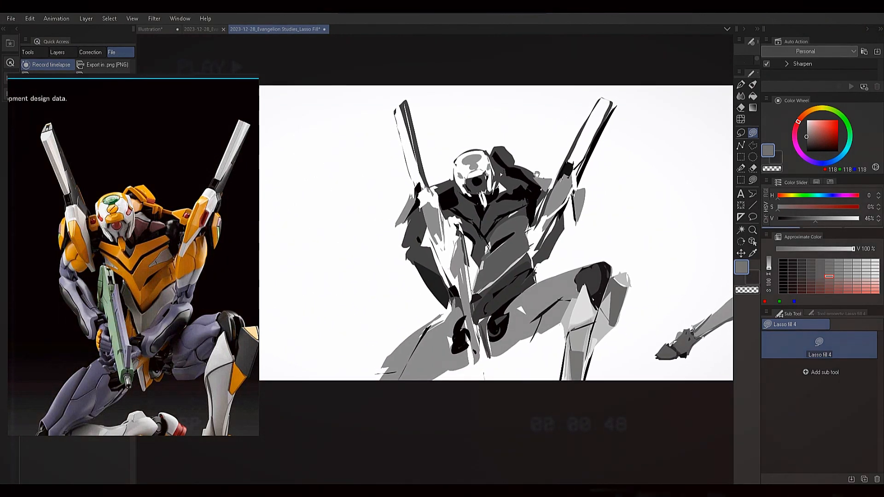
{"action": "left_click_drag", "start_coordinate": [533, 222], "coordinate": [512, 223]}
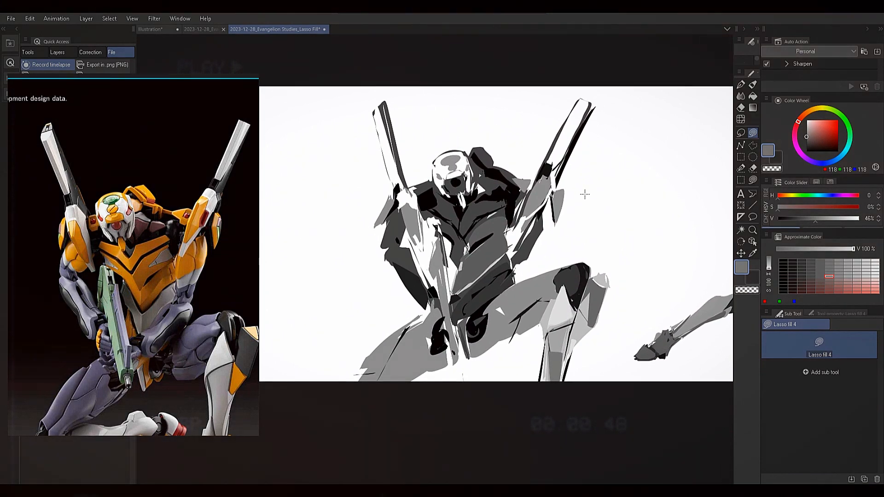
Refine the shapes and edges around the right-hand arm and torso, alternating between black and white lasso fills.
{"action": "left_click", "coordinate": [505, 194], "text": "alt"}
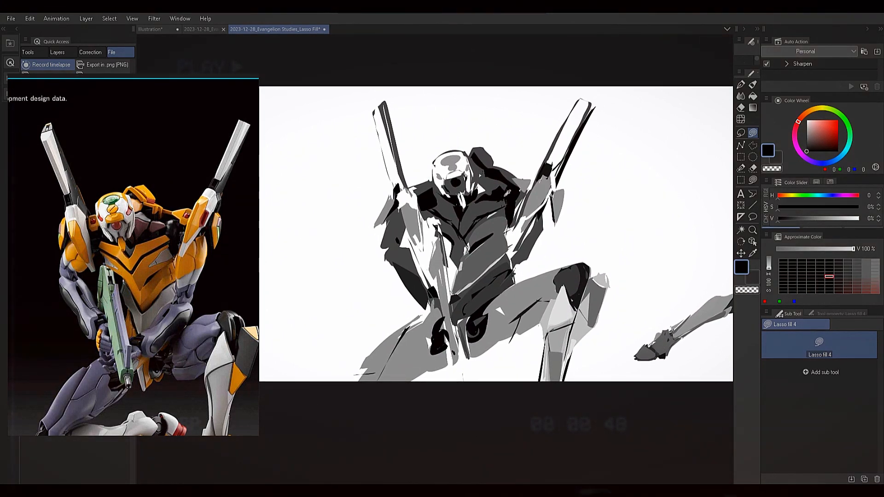
{"action": "left_click_drag", "start_coordinate": [506, 193], "coordinate": [396, 214]}
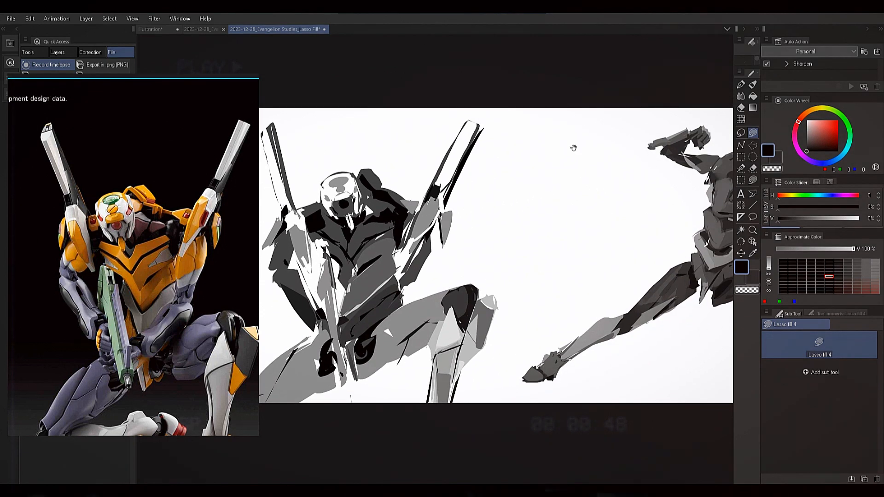
{"action": "left_click_drag", "start_coordinate": [476, 230], "coordinate": [558, 194]}
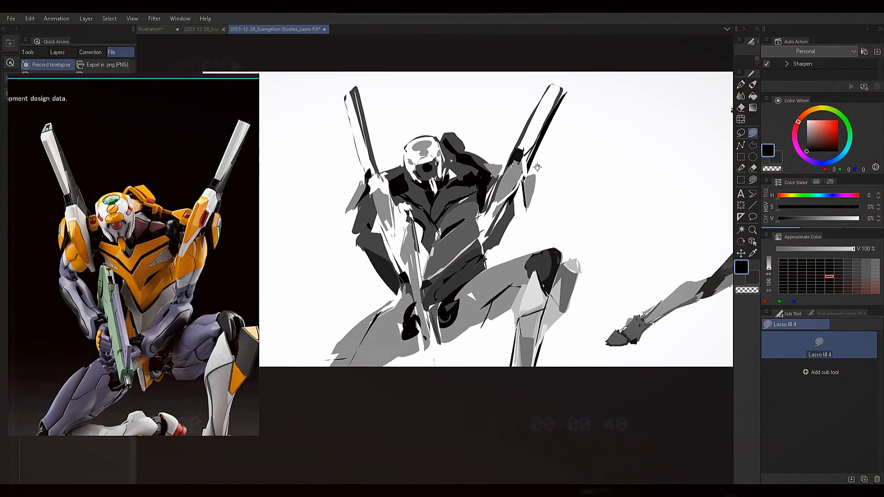
{"action": "left_click_drag", "start_coordinate": [537, 166], "coordinate": [551, 194]}
{"action": "key", "text": "x"}
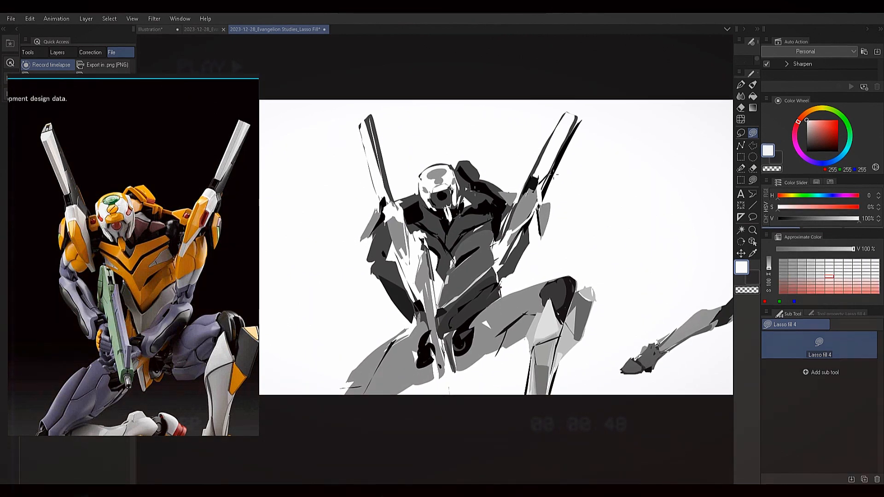
{"action": "left_click_drag", "start_coordinate": [463, 195], "coordinate": [493, 206]}
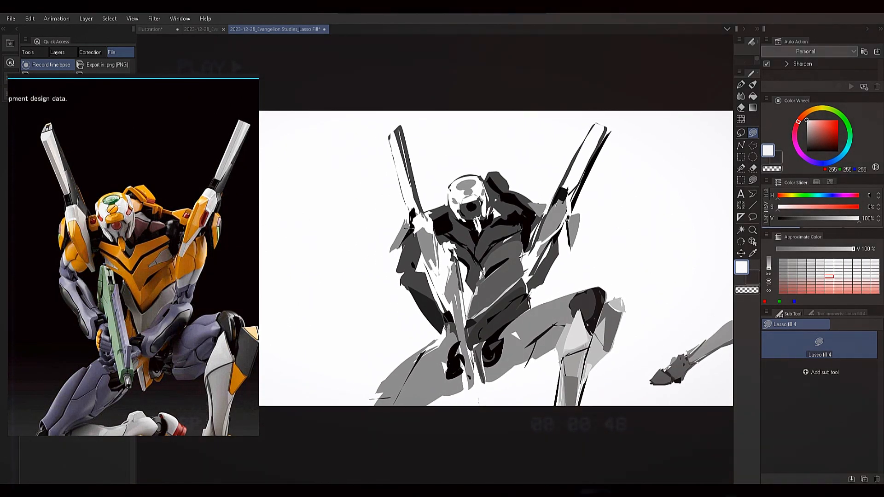
{"action": "key", "text": "x"}
{"action": "left_click_drag", "start_coordinate": [538, 207], "coordinate": [539, 193]}
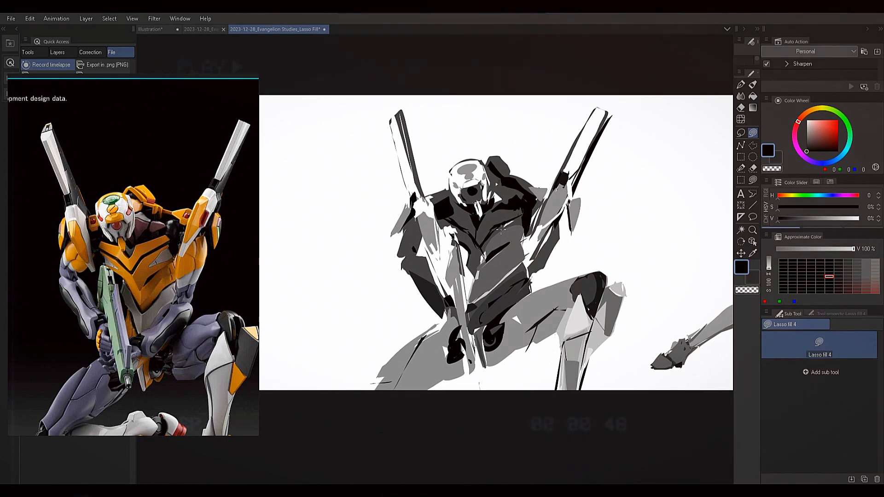
Shape the left-hand thigh with lasso fills in sampled greys, adding a dark line near the hip and extending the leg to the canvas edge.
{"action": "mouse_move", "coordinate": [500, 230]}
{"action": "left_mouse_down"}
{"action": "mouse_move", "coordinate": [413, 275]}
{"action": "mouse_move", "coordinate": [427, 273]}
{"action": "left_mouse_up"}
{"action": "left_click_drag", "start_coordinate": [470, 303], "coordinate": [527, 240]}
{"action": "left_click_drag", "start_coordinate": [467, 265], "coordinate": [521, 245]}
{"action": "left_click", "coordinate": [448, 329], "text": "alt"}
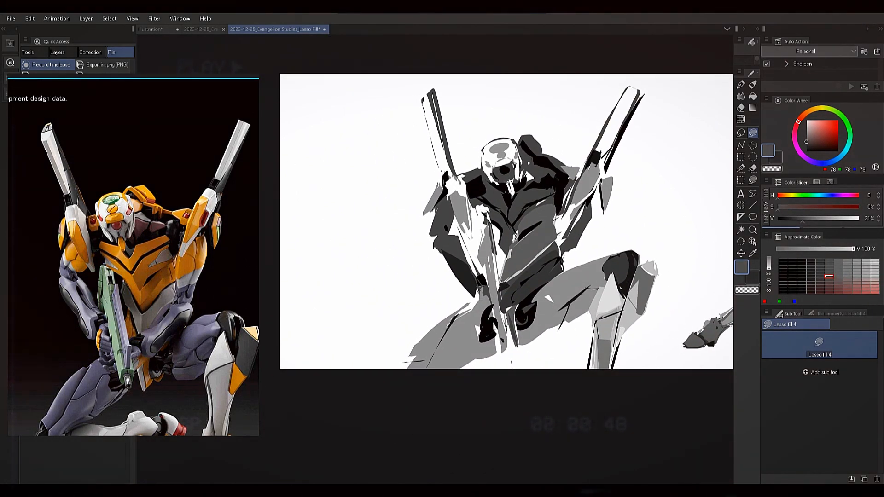
{"action": "left_click", "coordinate": [452, 325], "text": "alt"}
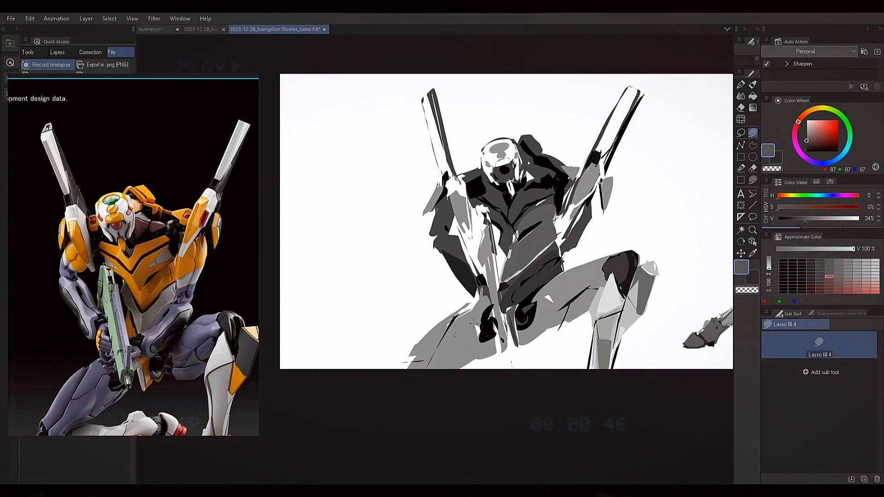
{"action": "mouse_move", "coordinate": [462, 330]}
{"action": "left_mouse_down"}
{"action": "mouse_move", "coordinate": [453, 331]}
{"action": "mouse_move", "coordinate": [470, 329]}
{"action": "left_mouse_up"}
{"action": "left_click_drag", "start_coordinate": [474, 344], "coordinate": [477, 328]}
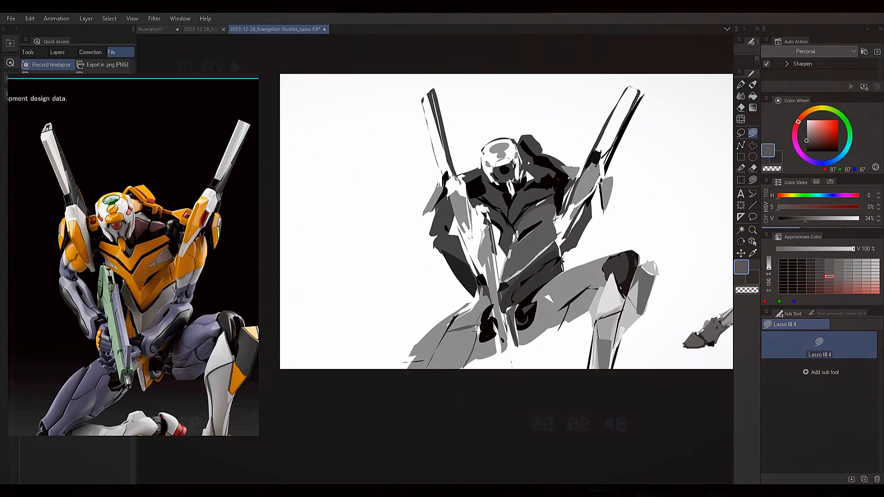
{"action": "mouse_move", "coordinate": [395, 364]}
{"action": "left_mouse_down"}
{"action": "mouse_move", "coordinate": [429, 339]}
{"action": "mouse_move", "coordinate": [411, 372]}
{"action": "left_mouse_up"}
{"action": "left_click", "coordinate": [429, 348], "text": "alt"}
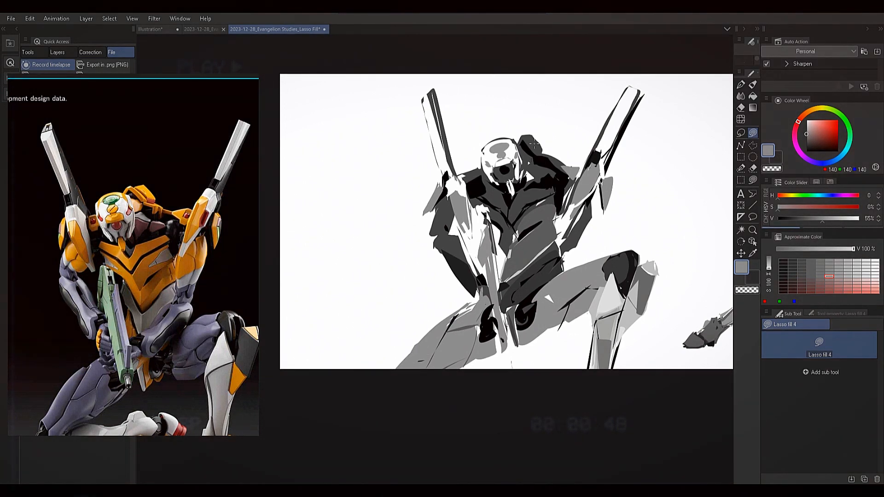
Sample tones from the left-hand forearm and clean up its contour beside the gun with small lasso fills.
{"action": "left_click", "coordinate": [472, 291], "text": "alt"}
{"action": "left_click", "coordinate": [466, 289], "text": "alt"}
{"action": "mouse_move", "coordinate": [460, 286]}
{"action": "left_mouse_down"}
{"action": "mouse_move", "coordinate": [477, 296]}
{"action": "mouse_move", "coordinate": [466, 294]}
{"action": "left_mouse_up"}
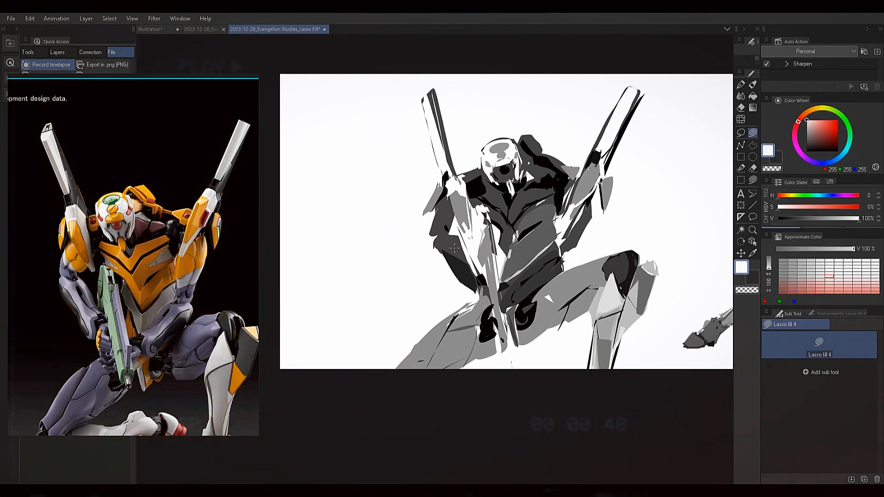
Rework the chest and torso plates with lasso fills in sampled black and dark greys between 19% and 38% brightness.
{"action": "left_click_drag", "start_coordinate": [549, 218], "coordinate": [522, 219]}
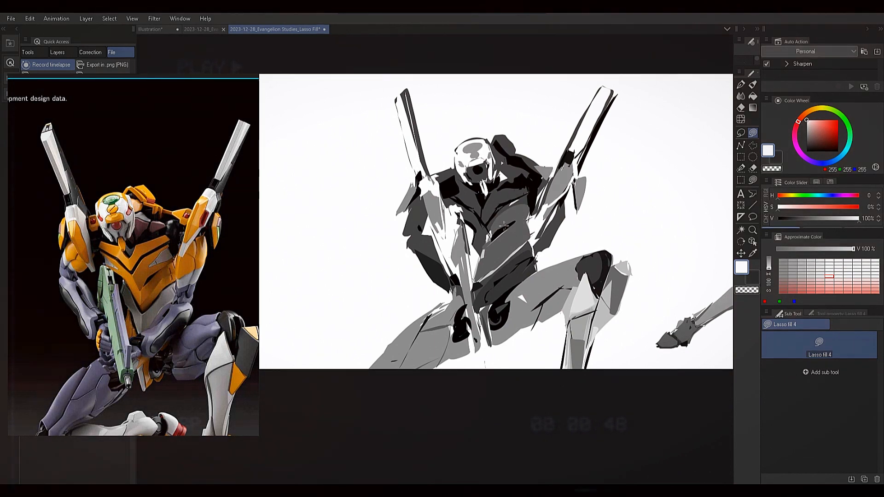
{"action": "left_click", "coordinate": [510, 190], "text": "alt"}
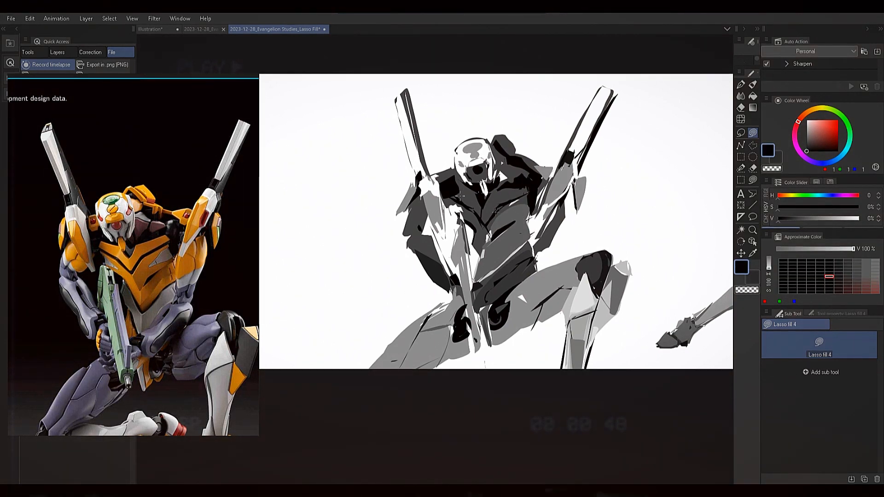
{"action": "left_click_drag", "start_coordinate": [537, 224], "coordinate": [512, 216]}
{"action": "left_click", "coordinate": [489, 198], "text": "alt"}
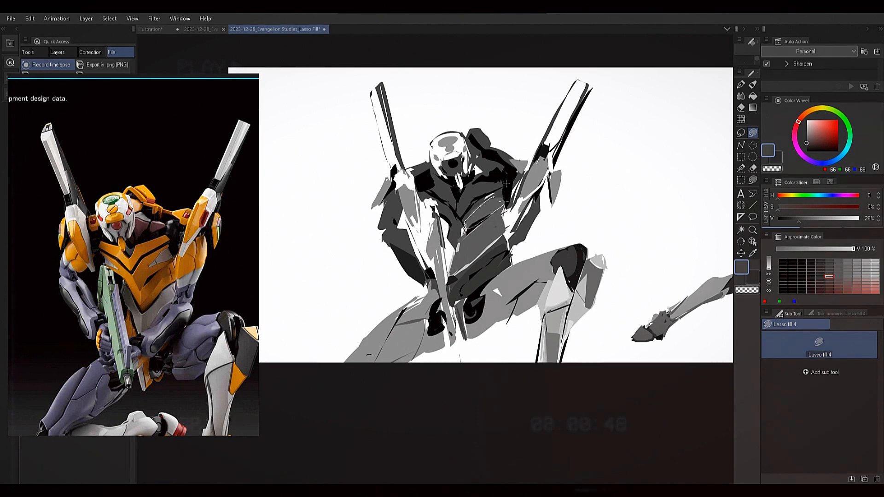
{"action": "left_click", "coordinate": [463, 231], "text": "alt"}
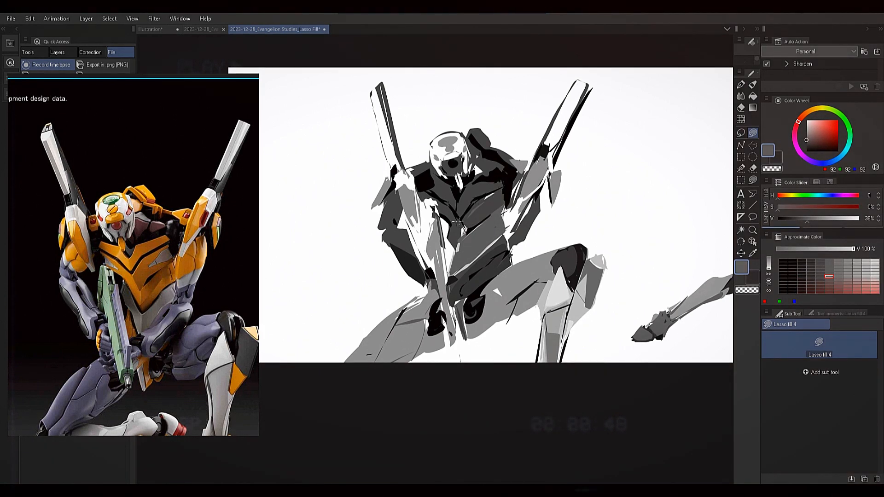
{"action": "left_click", "coordinate": [478, 201], "text": "alt"}
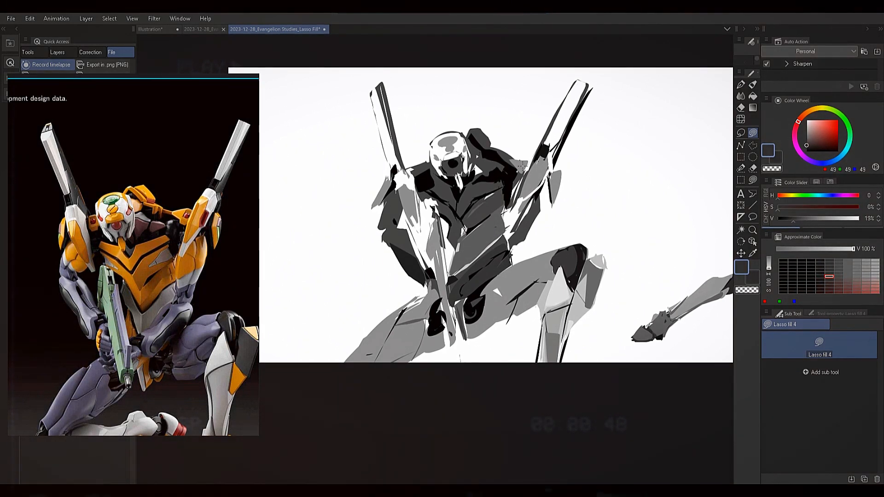
{"action": "left_click", "coordinate": [469, 227], "text": "alt"}
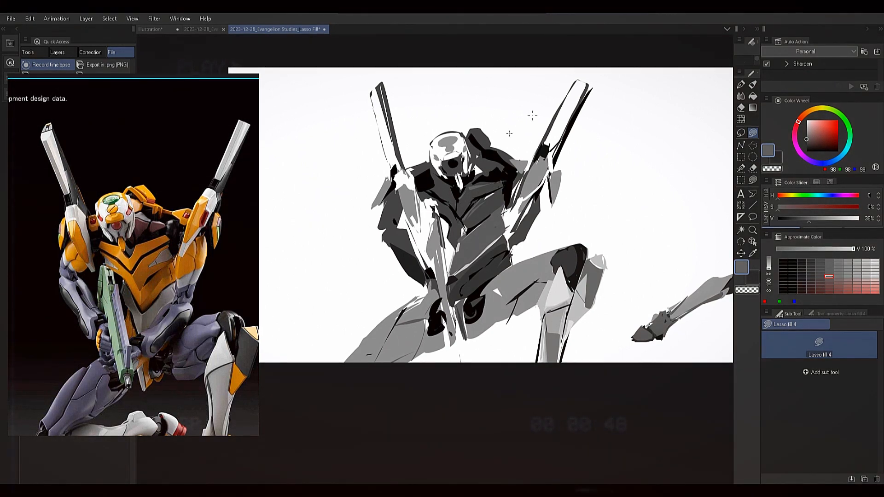
Define the collar and neck area under the helmet with lasso fills in sampled 26% and 16% greys and black.
{"action": "left_click", "coordinate": [448, 185], "text": "alt"}
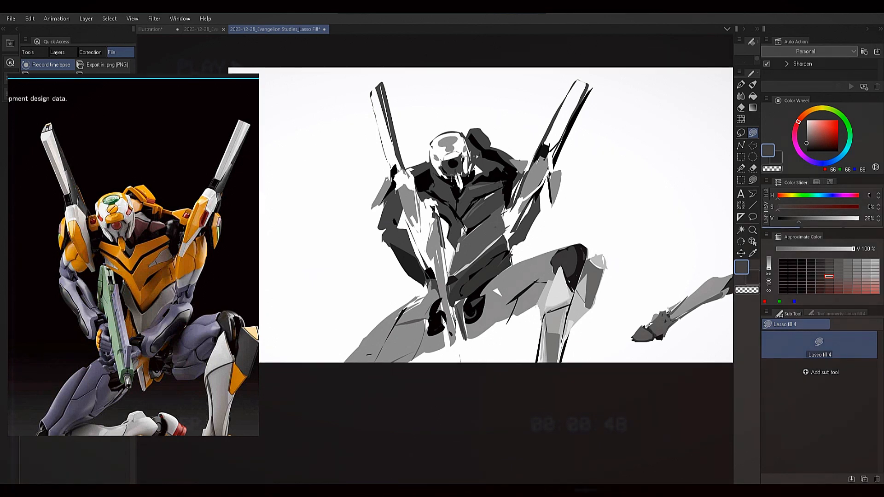
{"action": "left_click", "coordinate": [420, 185], "text": "alt"}
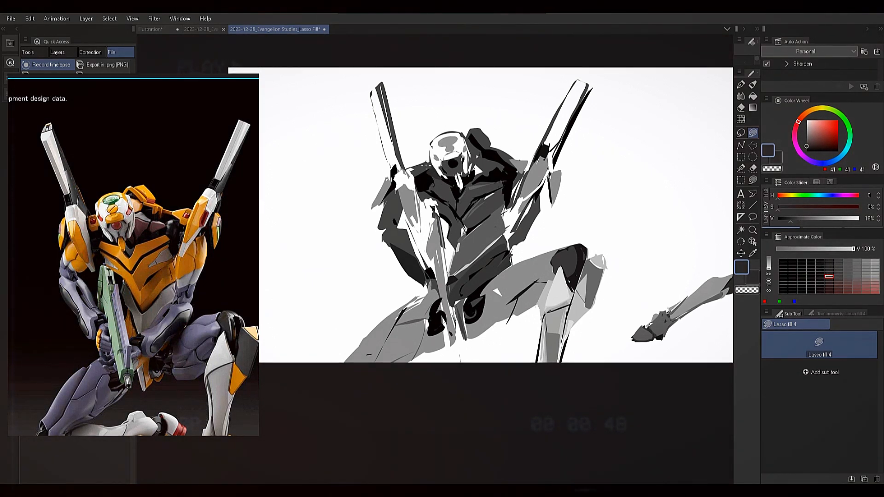
{"action": "left_click", "coordinate": [474, 162], "text": "alt"}
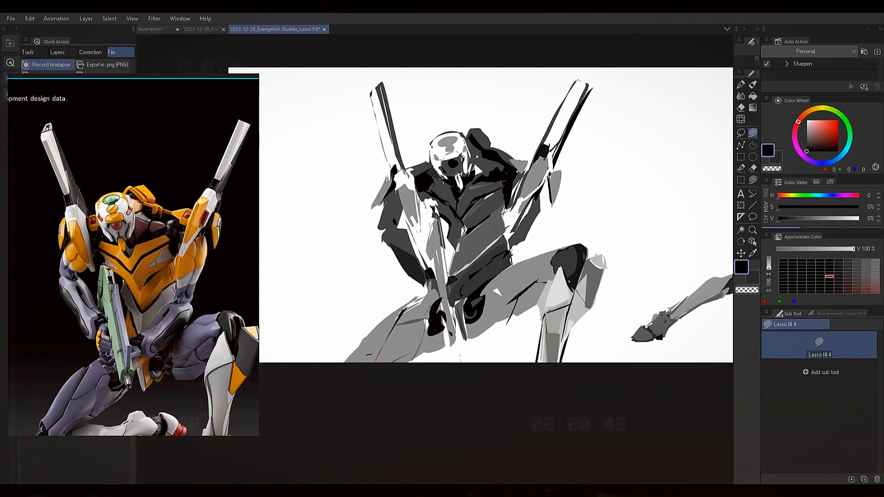
{"action": "left_click_drag", "start_coordinate": [440, 178], "coordinate": [434, 169]}
Sculpt the dark shoulder armour behind the helmet by alternating lasso fills in sampled black and 26% grey.
{"action": "left_click", "coordinate": [506, 174], "text": "alt"}
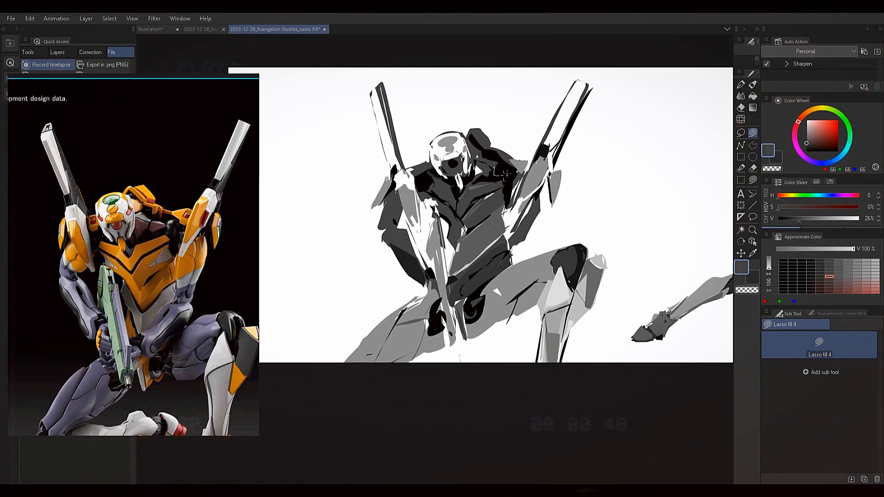
{"action": "left_click", "coordinate": [493, 170], "text": "alt"}
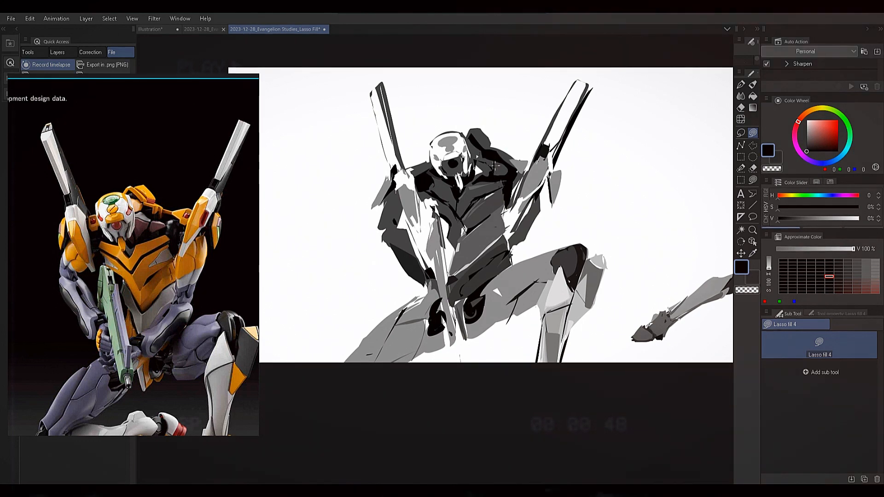
{"action": "left_click", "coordinate": [490, 160], "text": "alt"}
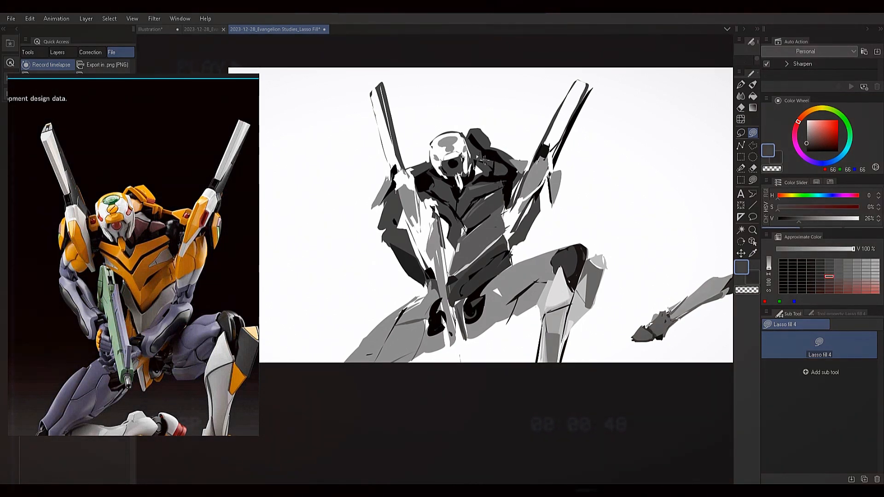
{"action": "left_click", "coordinate": [497, 151], "text": "alt"}
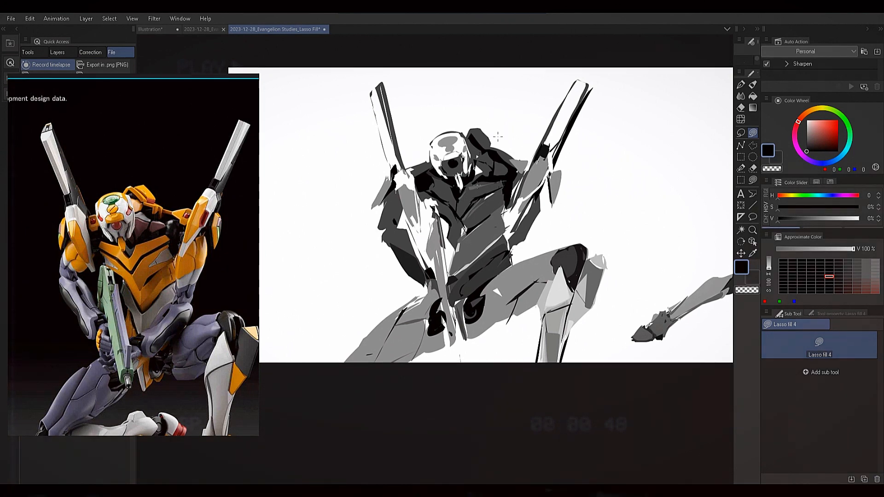
Sample the chest's 26% and 36% greys and block in a lighter 61% grey band across the lower torso with lasso fills.
{"action": "left_click", "coordinate": [447, 203], "text": "alt"}
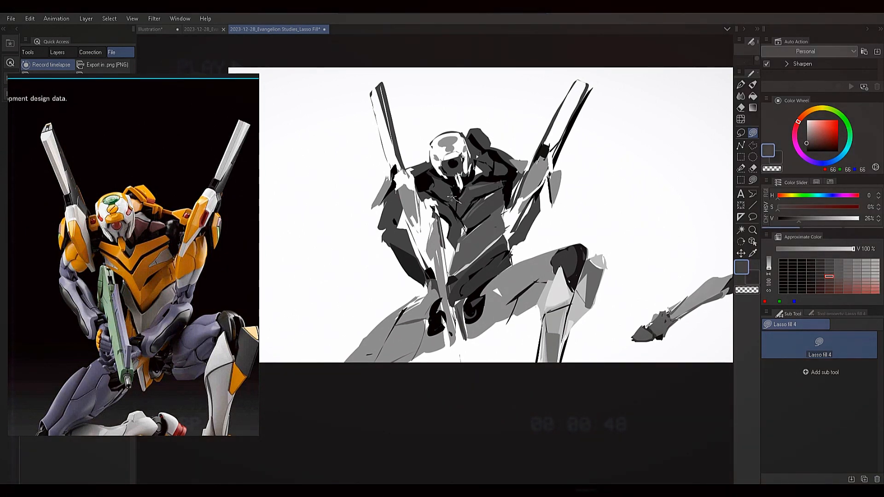
{"action": "left_click", "coordinate": [459, 205], "text": "alt"}
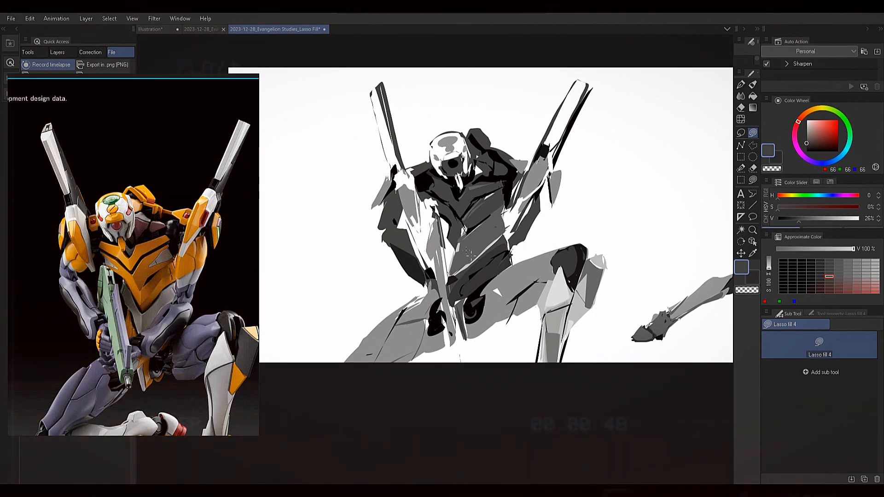
{"action": "left_click", "coordinate": [476, 240], "text": "alt"}
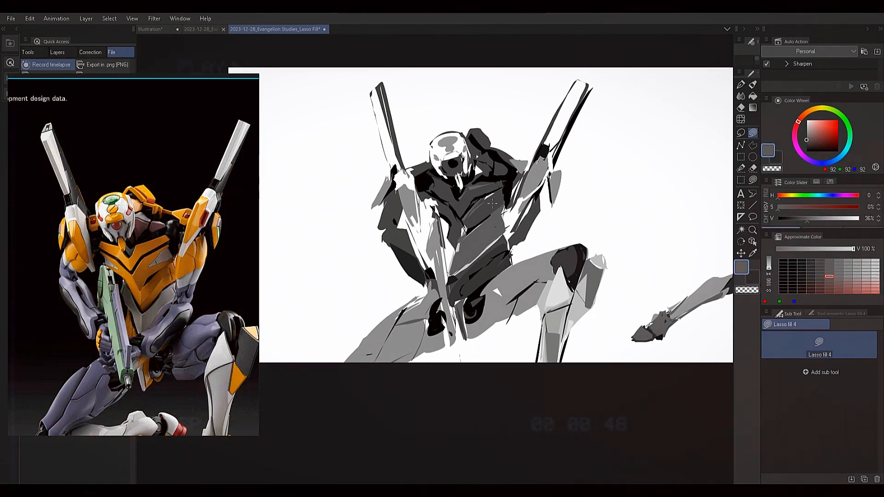
{"action": "left_click_drag", "start_coordinate": [806, 138], "coordinate": [806, 132]}
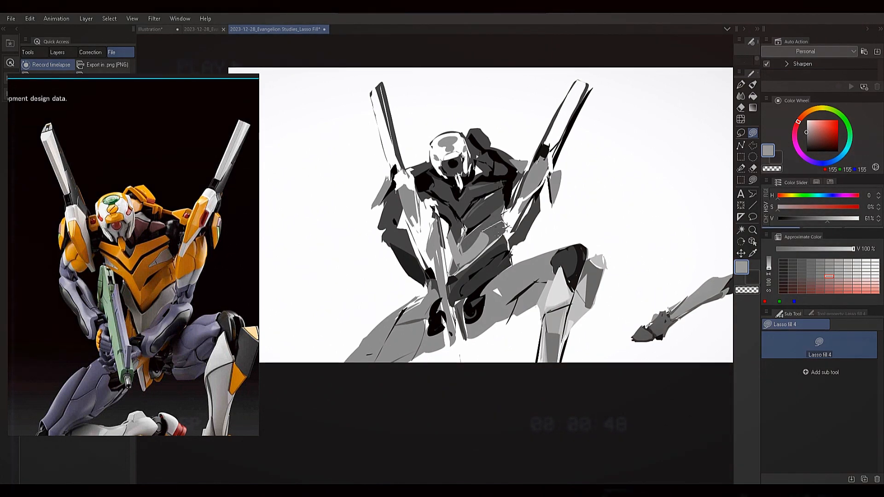
Refine the plate edges between the chest and the light waist band with lasso fills in sampled black and 26% grey.
{"action": "left_click", "coordinate": [487, 210], "text": "alt"}
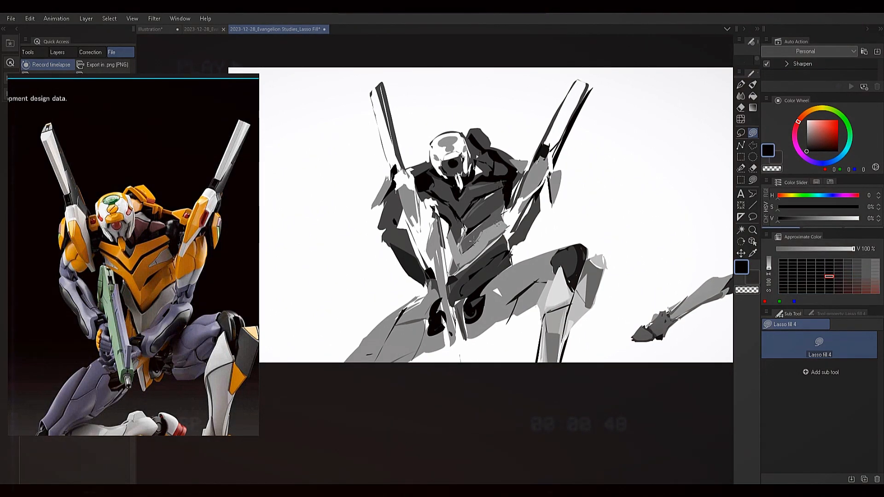
{"action": "left_click", "coordinate": [493, 218], "text": "alt"}
{"action": "left_click", "coordinate": [488, 227], "text": "alt"}
{"action": "left_click", "coordinate": [483, 217], "text": "alt"}
{"action": "left_click", "coordinate": [505, 186], "text": "alt"}
{"action": "left_click", "coordinate": [488, 216], "text": "alt"}
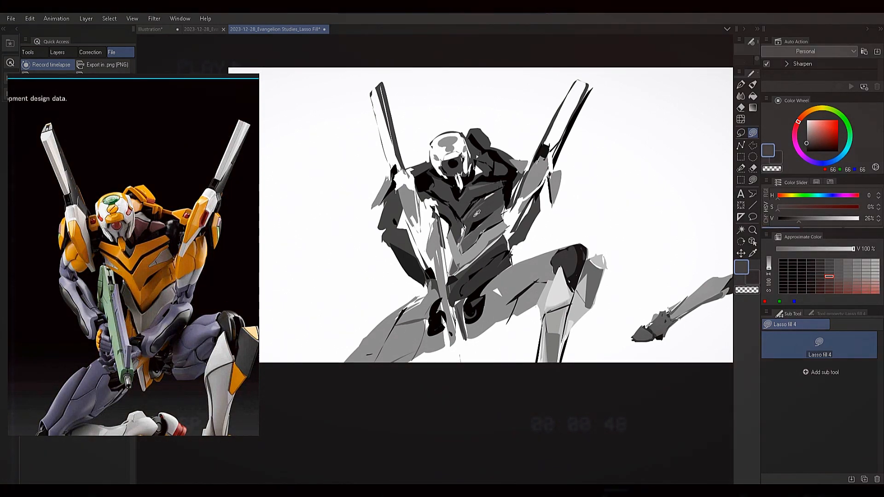
Tidy the chest plates beside the gun with small lasso fills in sampled 5%, 26% and 36% greys.
{"action": "left_click", "coordinate": [444, 203], "text": "alt"}
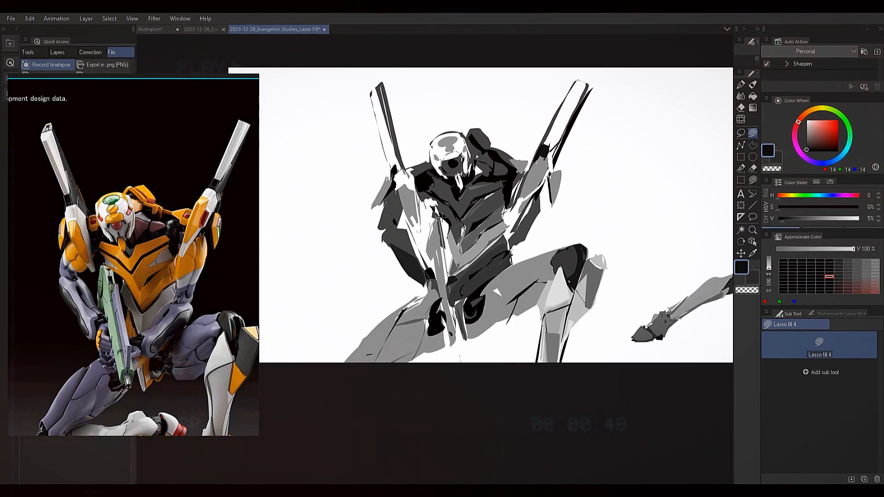
{"action": "left_click", "coordinate": [445, 211], "text": "alt"}
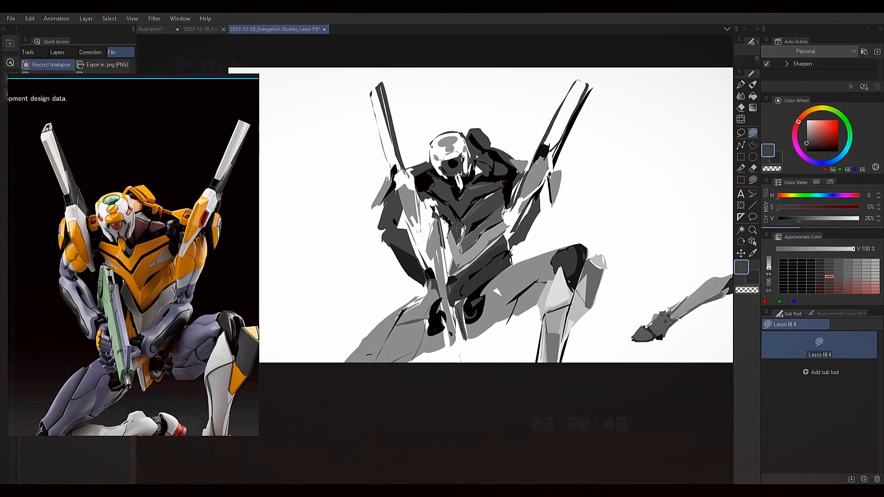
{"action": "left_click", "coordinate": [453, 226], "text": "alt"}
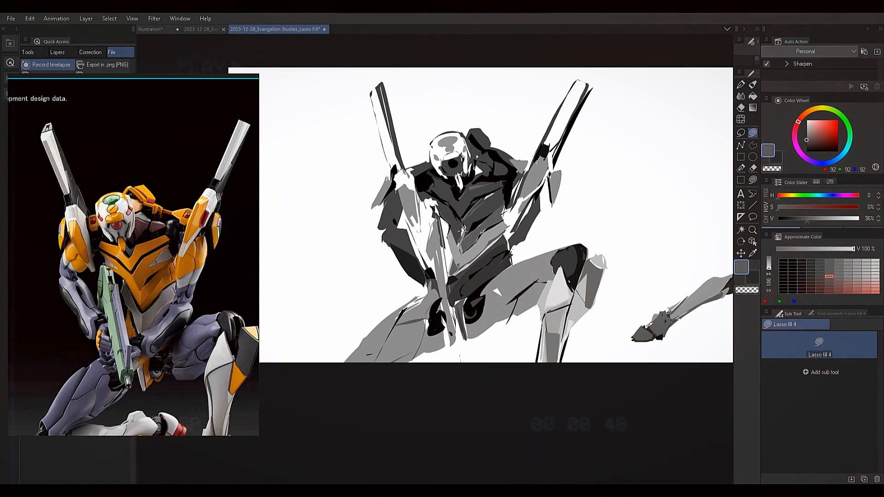
{"action": "left_click", "coordinate": [450, 234], "text": "alt"}
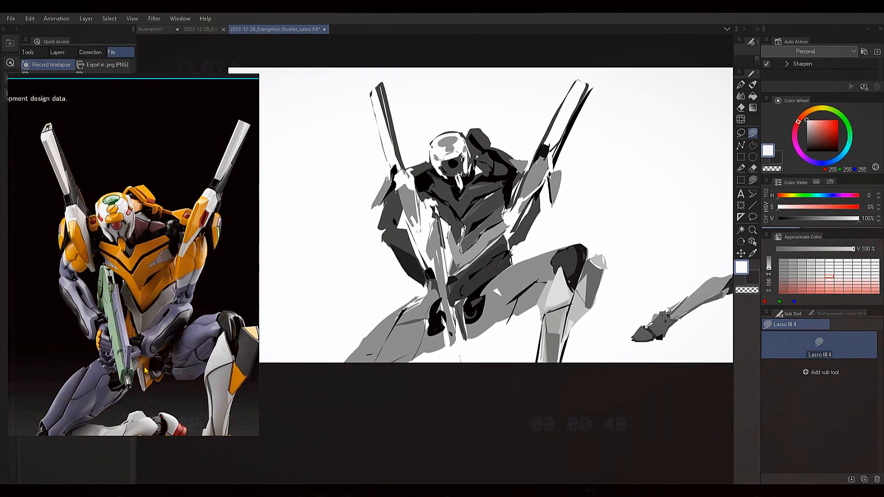
Rework the abdomen planes below the light waist band with lasso fills in sampled tones including 37% and 18% greys.
{"action": "left_click", "coordinate": [490, 242], "text": "alt"}
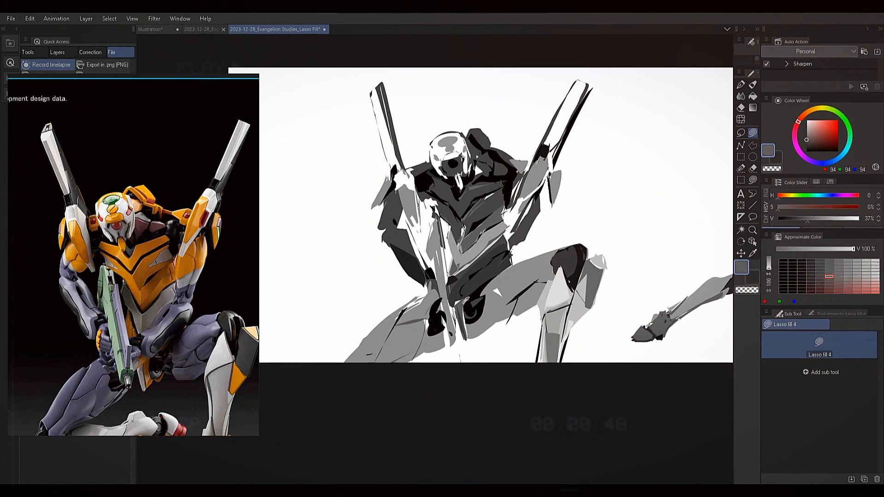
{"action": "left_click", "coordinate": [490, 243], "text": "alt"}
{"action": "left_click", "coordinate": [484, 269], "text": "alt"}
{"action": "left_click", "coordinate": [476, 256], "text": "alt"}
{"action": "left_click", "coordinate": [477, 280], "text": "alt"}
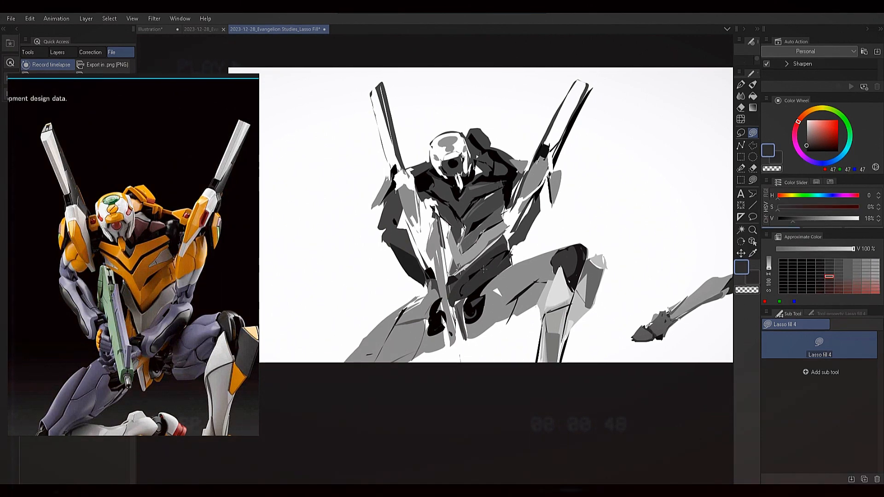
{"action": "left_click", "coordinate": [467, 304], "text": "alt"}
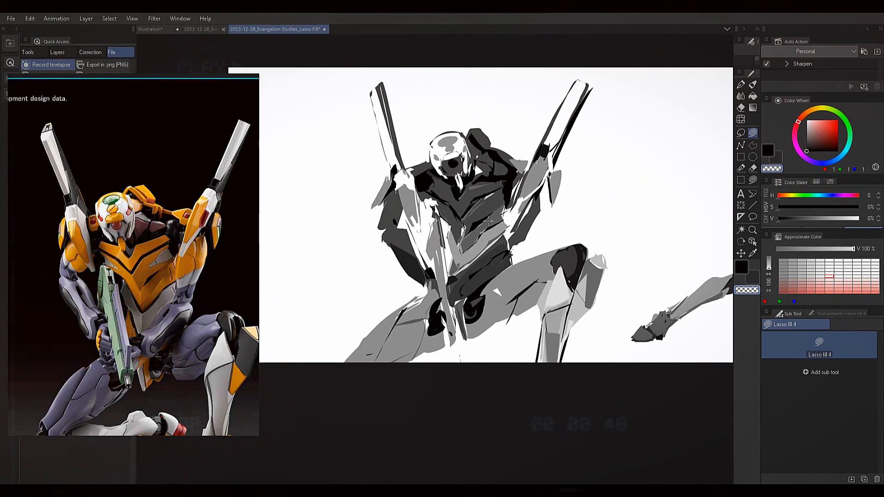
Build up the elbow and waist edge beneath the right-hand forearm with lasso fills in black and 24% grey.
{"action": "left_click", "coordinate": [604, 207], "text": "alt"}
{"action": "left_click", "coordinate": [806, 151]}
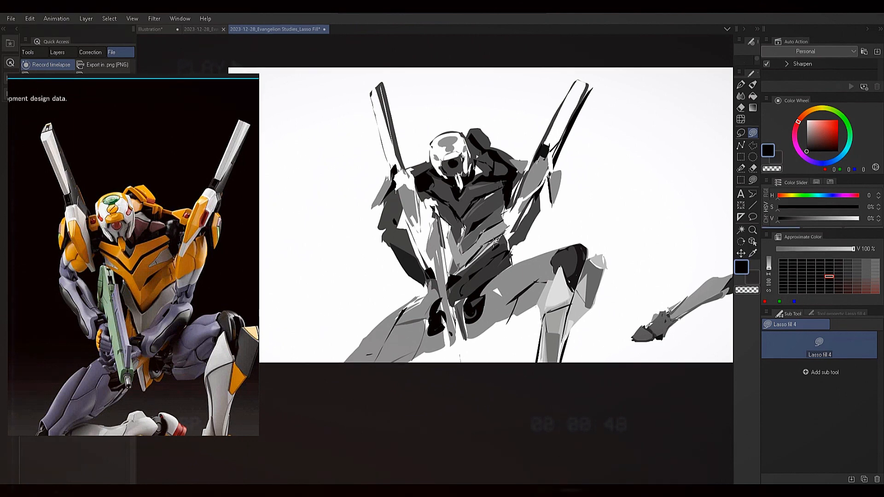
{"action": "left_click", "coordinate": [474, 260], "text": "alt"}
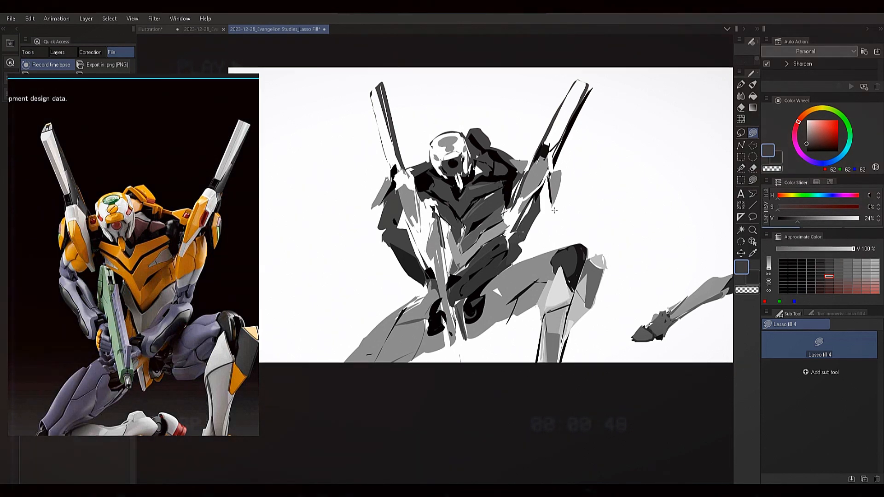
{"action": "left_click", "coordinate": [821, 137]}
{"action": "left_click_drag", "start_coordinate": [822, 136], "coordinate": [785, 161]}
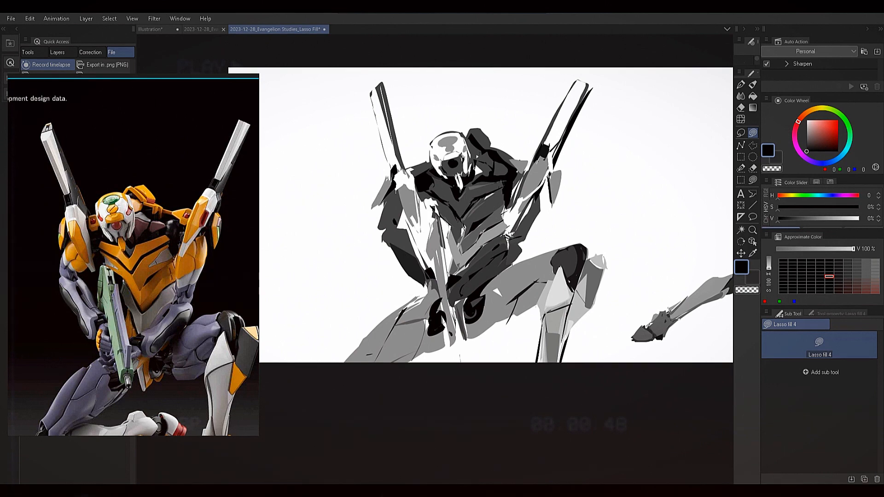
Shape the right-hand forearm's inner contour and highlights with lasso fills in sampled 55% grey and white.
{"action": "left_click", "coordinate": [522, 201], "text": "alt"}
{"action": "left_click_drag", "start_coordinate": [516, 211], "coordinate": [521, 207]}
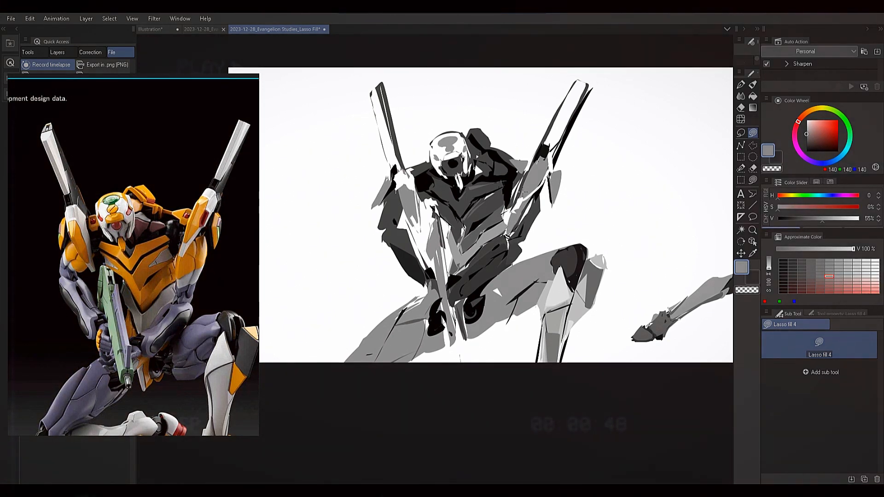
{"action": "left_click", "coordinate": [523, 200], "text": "alt"}
{"action": "left_click", "coordinate": [525, 198], "text": "alt"}
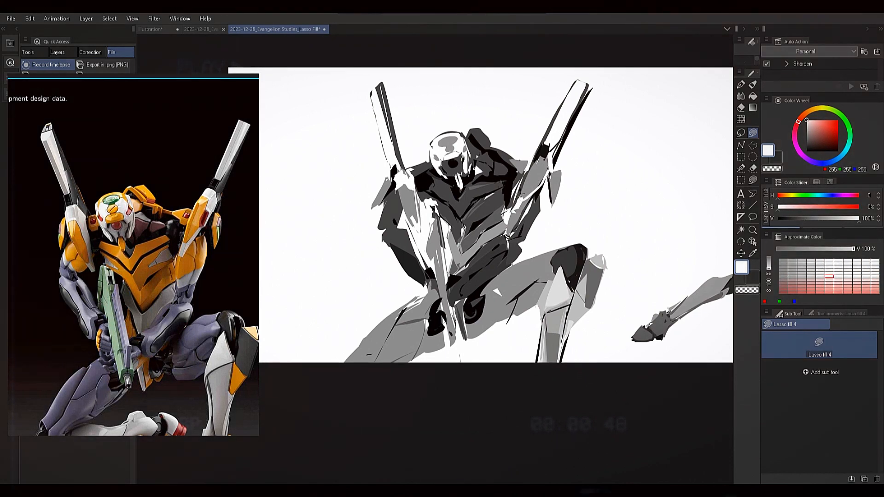
{"action": "left_click_drag", "start_coordinate": [522, 168], "coordinate": [525, 180]}
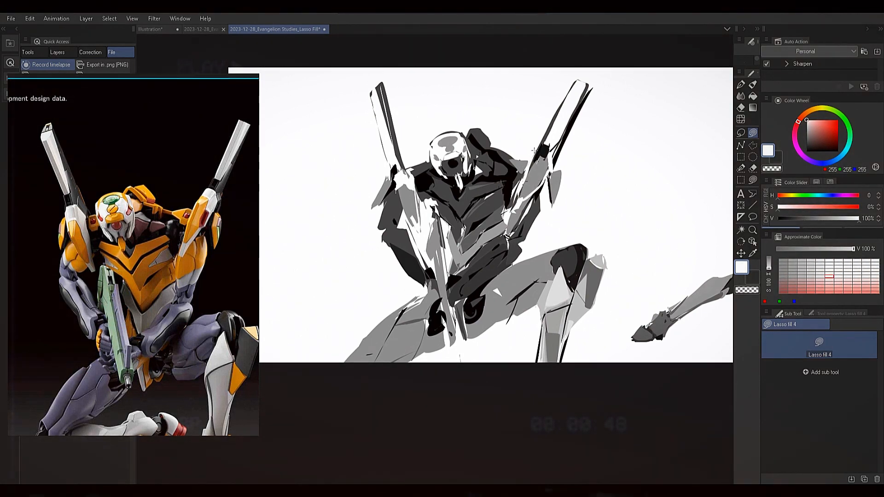
{"action": "left_click_drag", "start_coordinate": [533, 150], "coordinate": [532, 162]}
Model the joint below the right-hand shoulder pylon with lasso fills in sampled 31%, 26% and 51% greys.
{"action": "left_click", "coordinate": [537, 162], "text": "alt"}
{"action": "left_click", "coordinate": [536, 160], "text": "alt"}
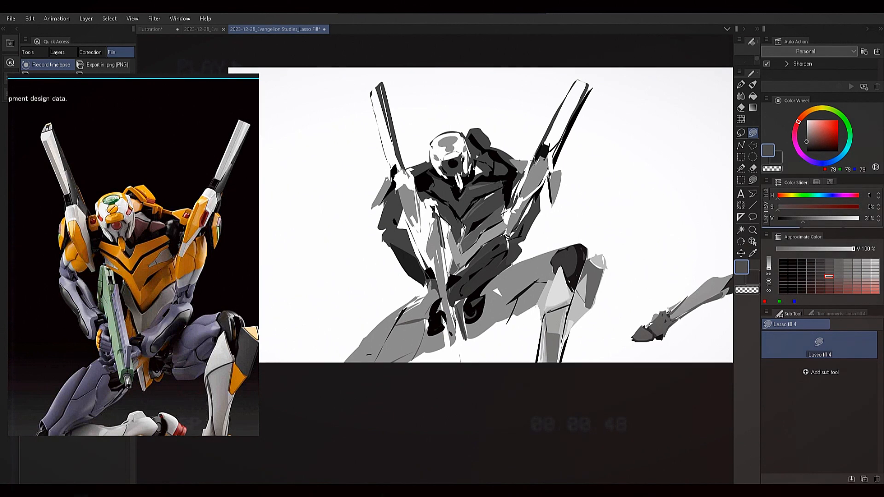
{"action": "left_click", "coordinate": [537, 161], "text": "alt"}
{"action": "left_click", "coordinate": [538, 159], "text": "alt"}
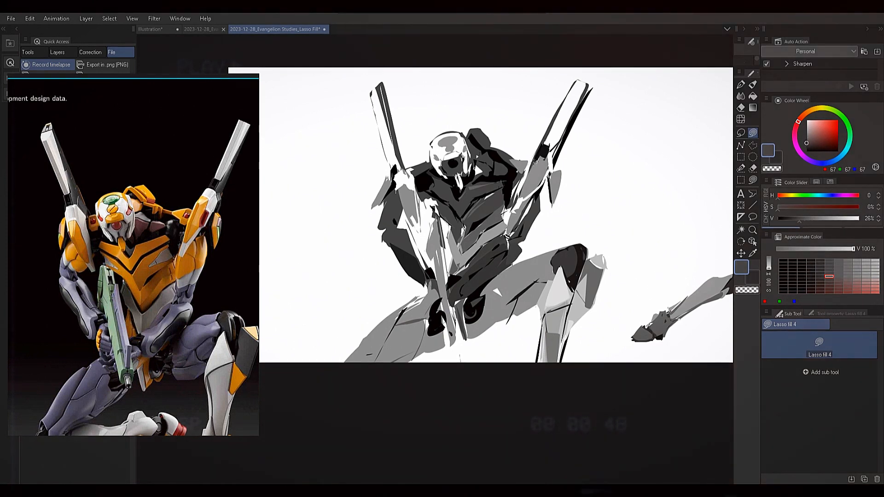
{"action": "mouse_move", "coordinate": [529, 183]}
{"action": "left_mouse_down"}
{"action": "mouse_move", "coordinate": [539, 159]}
{"action": "mouse_move", "coordinate": [529, 182]}
{"action": "left_mouse_up"}
{"action": "left_click", "coordinate": [556, 180], "text": "alt"}
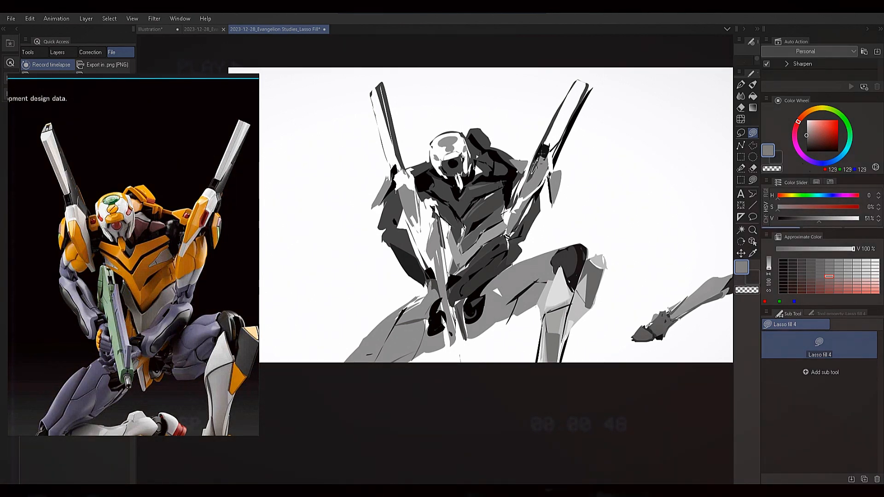
{"action": "left_click_drag", "start_coordinate": [542, 150], "coordinate": [535, 162]}
{"action": "left_click_drag", "start_coordinate": [535, 176], "coordinate": [544, 156]}
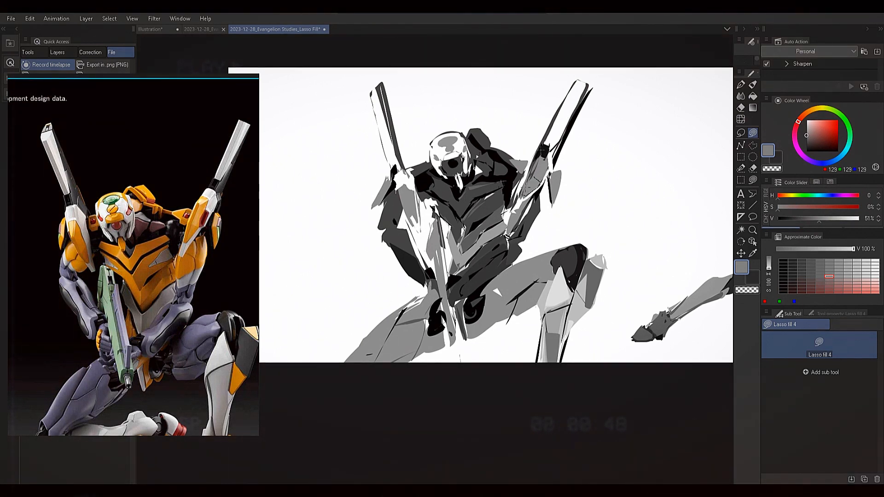
Check the figure's balance in a horizontally mirrored canvas view and restore the original orientation.
{"action": "left_click_drag", "start_coordinate": [548, 114], "coordinate": [536, 122]}
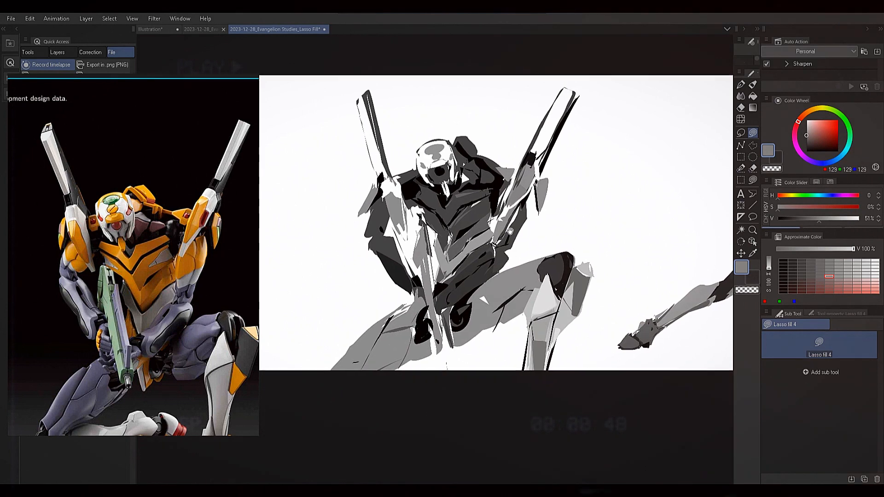
{"action": "key", "text": "h"}
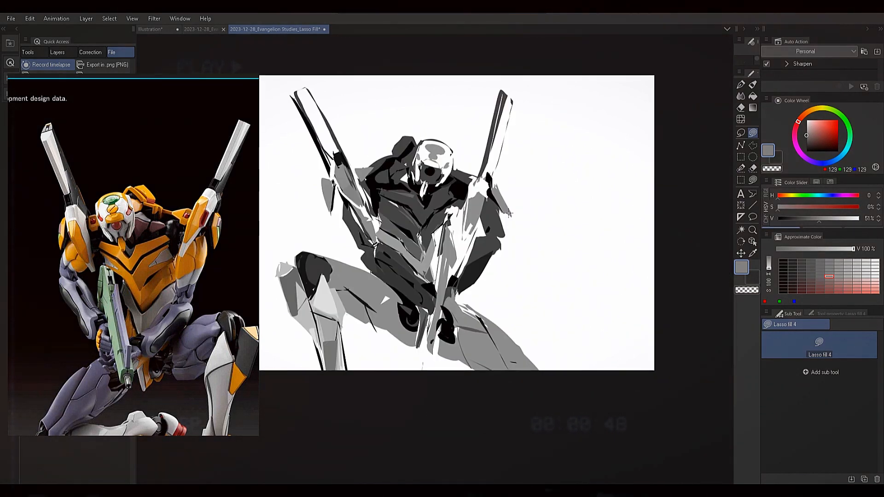
{"action": "key", "text": "h"}
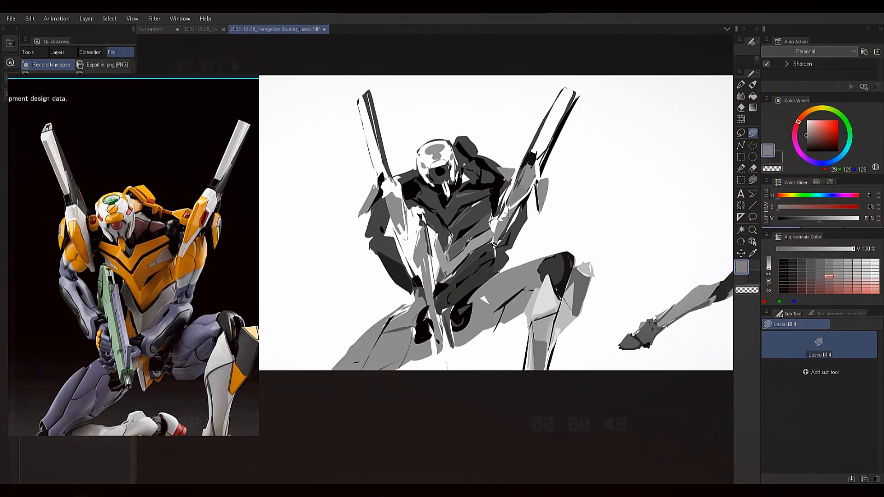
{"action": "key", "text": "h"}
{"action": "key", "text": "h"}
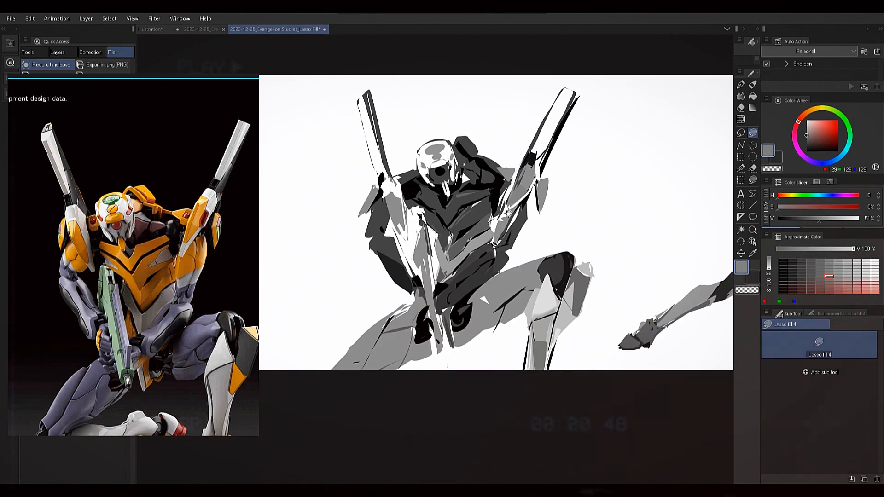
{"action": "left_click_drag", "start_coordinate": [539, 197], "coordinate": [554, 207]}
Sample 39% grey and white around the right-hand shoulder pylon and trim its outer edge with lasso fills.
{"action": "left_click", "coordinate": [589, 112], "text": "alt"}
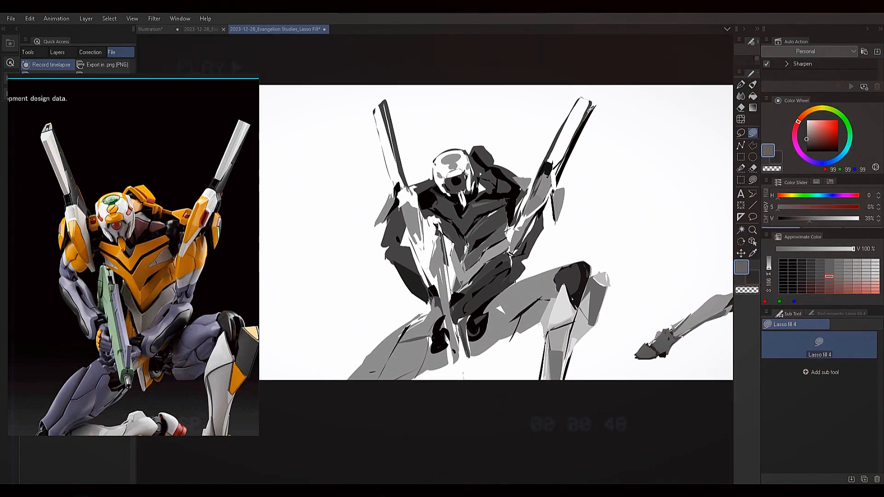
{"action": "left_click", "coordinate": [598, 100], "text": "alt"}
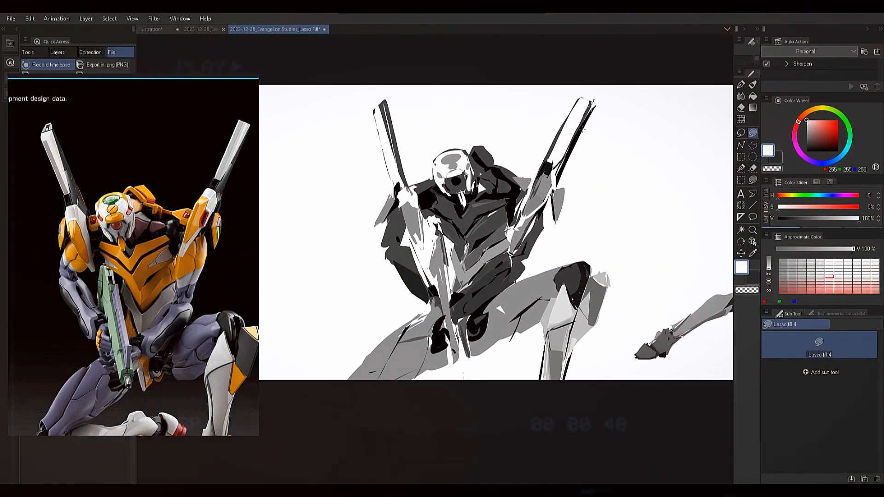
{"action": "left_click_drag", "start_coordinate": [498, 140], "coordinate": [483, 126]}
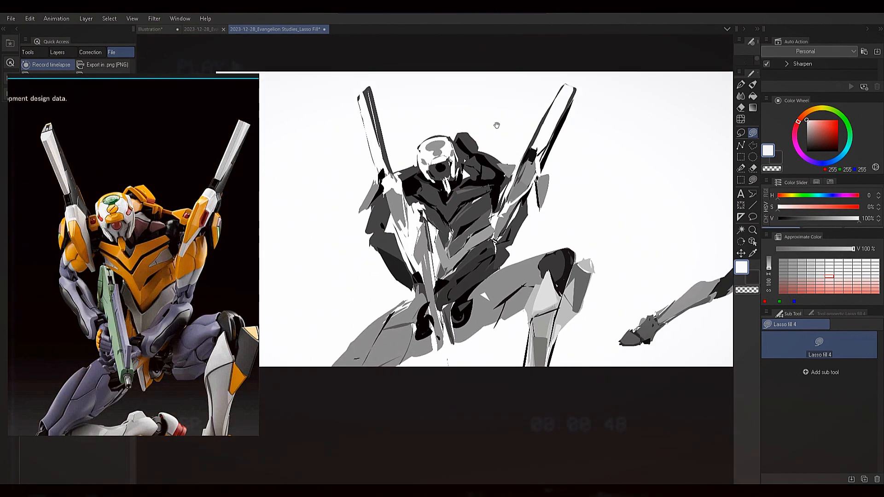
{"action": "left_click_drag", "start_coordinate": [524, 165], "coordinate": [516, 147]}
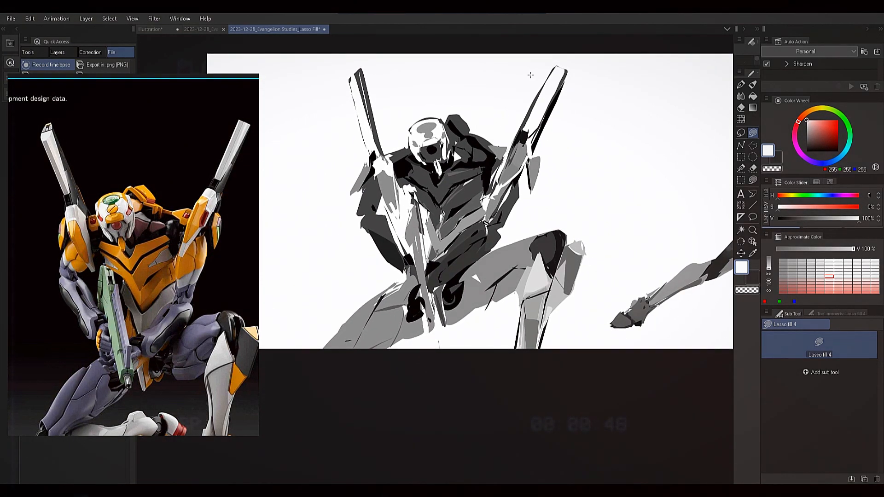
Sample the raised leg's greys and cover the white gap on its thigh with a 40% grey lasso fill.
{"action": "left_click", "coordinate": [505, 271], "text": "alt"}
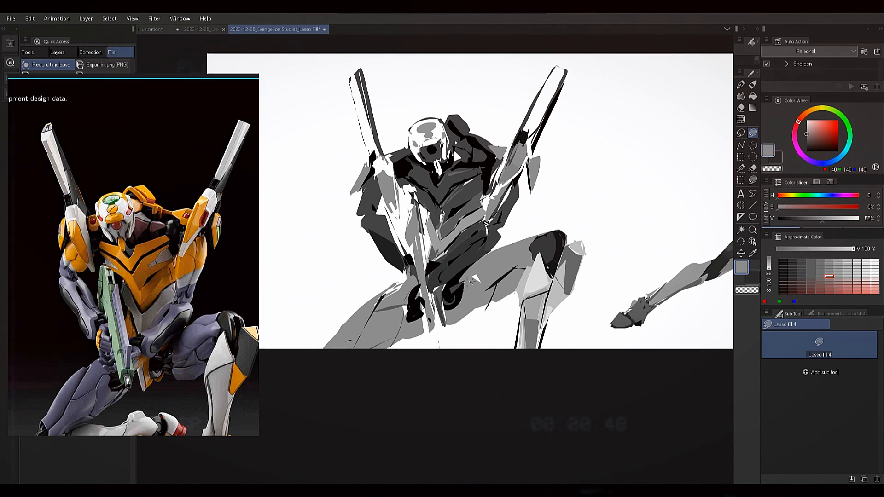
{"action": "left_click", "coordinate": [552, 248], "text": "alt"}
{"action": "left_click", "coordinate": [571, 267], "text": "alt"}
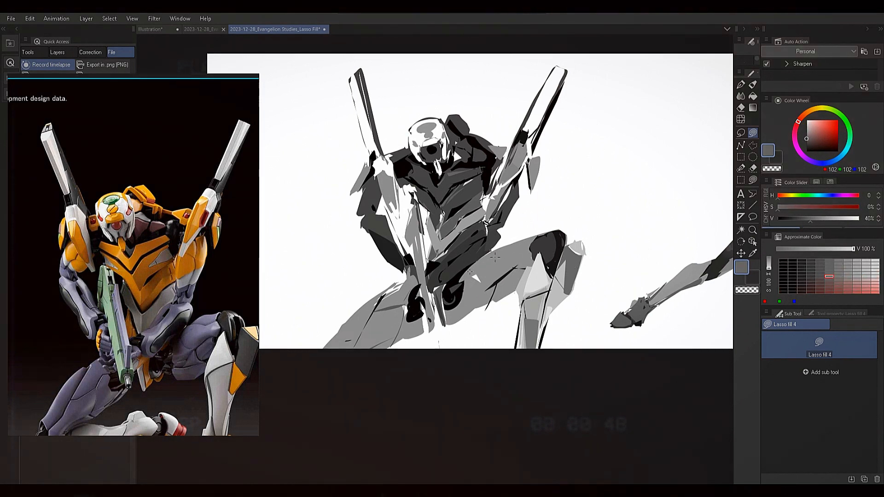
{"action": "mouse_move", "coordinate": [472, 272]}
{"action": "left_mouse_down"}
{"action": "mouse_move", "coordinate": [489, 284]}
{"action": "mouse_move", "coordinate": [477, 293]}
{"action": "left_mouse_up"}
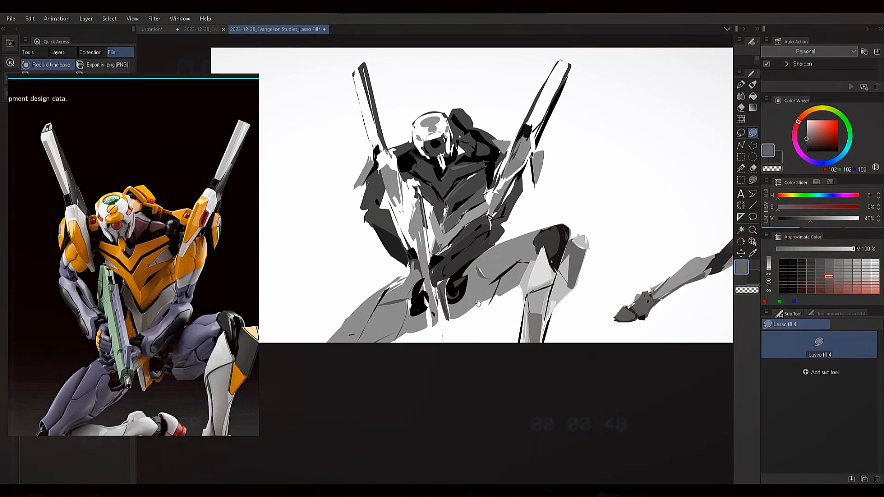
{"action": "left_click_drag", "start_coordinate": [478, 304], "coordinate": [487, 293]}
{"action": "left_click_drag", "start_coordinate": [476, 263], "coordinate": [527, 263]}
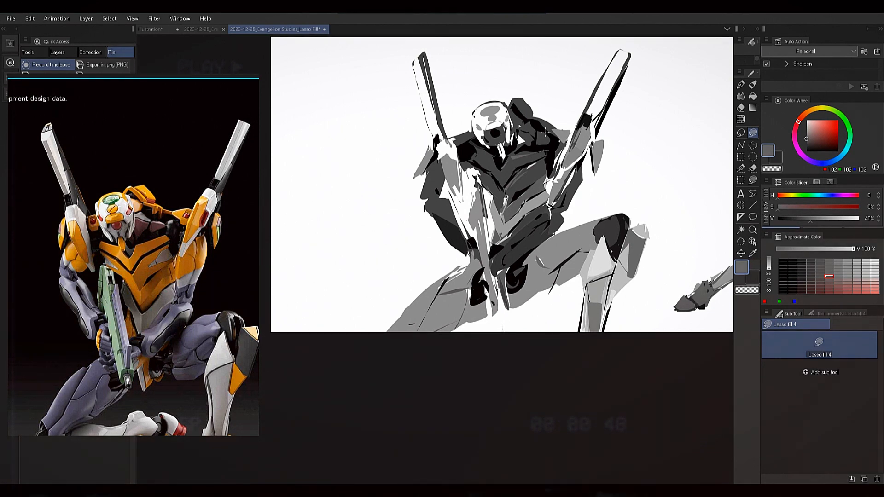
Sample 55% and 18% greys from the raised thigh and rework the dark crease near its base with lasso fills.
{"action": "left_click_drag", "start_coordinate": [539, 284], "coordinate": [499, 298]}
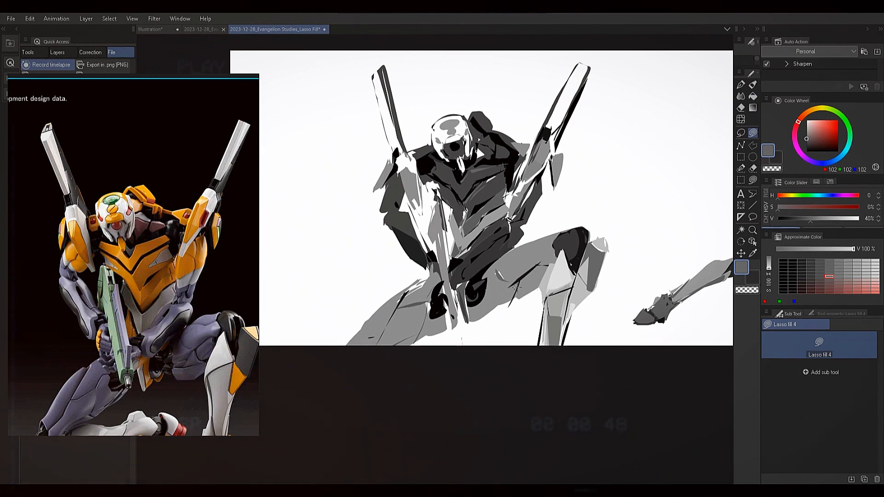
{"action": "left_click", "coordinate": [510, 295], "text": "alt"}
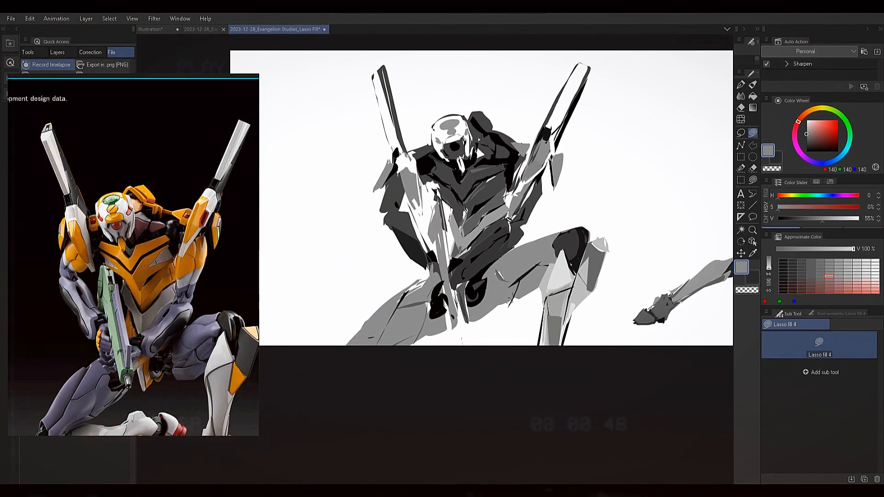
{"action": "left_click", "coordinate": [494, 306], "text": "alt"}
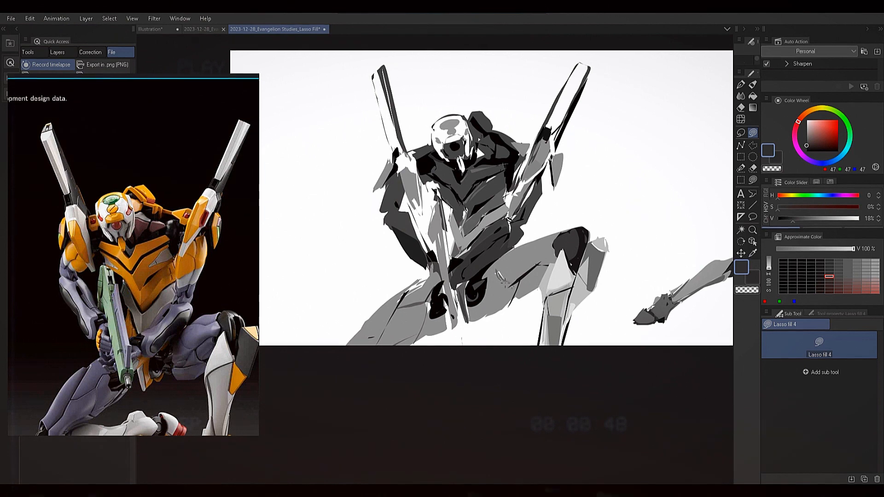
{"action": "key", "text": "ctrl+z"}
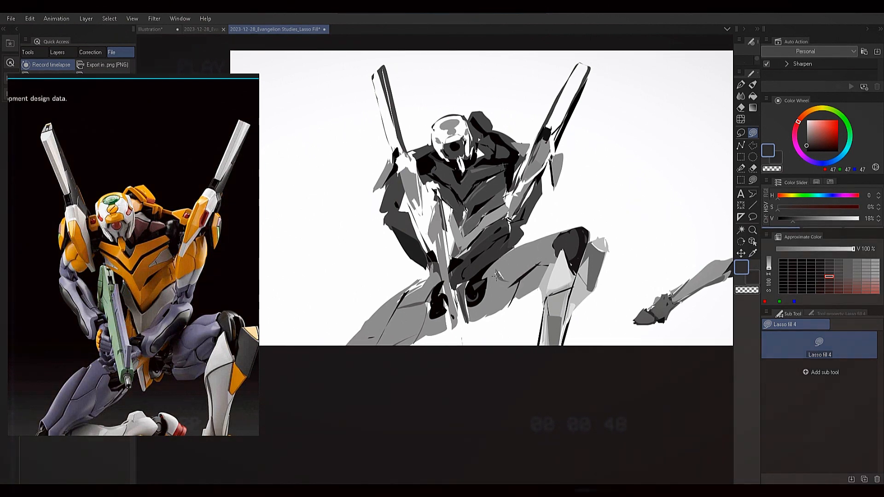
{"action": "mouse_move", "coordinate": [495, 272]}
{"action": "left_mouse_down"}
{"action": "mouse_move", "coordinate": [516, 293]}
{"action": "mouse_move", "coordinate": [477, 302]}
{"action": "left_mouse_up"}
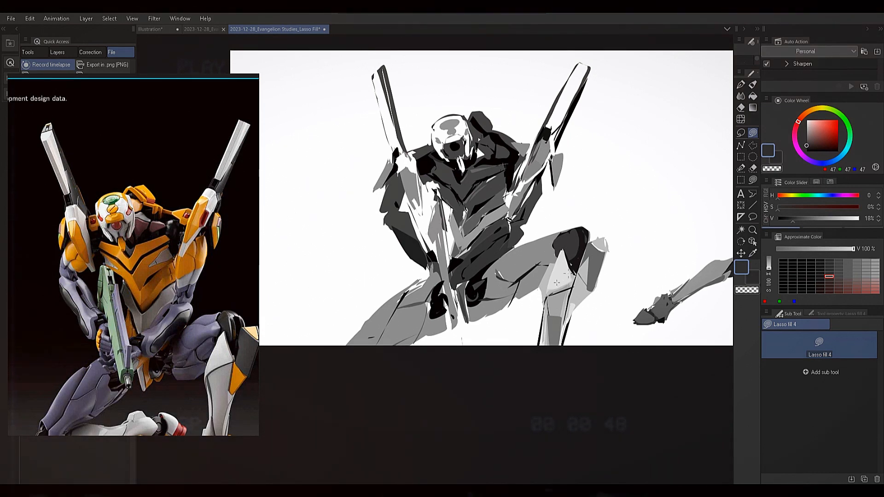
Shape the raised leg's light knee plate with lasso fills in white, 40% grey and 8% grey.
{"action": "left_click", "coordinate": [627, 200], "text": "alt"}
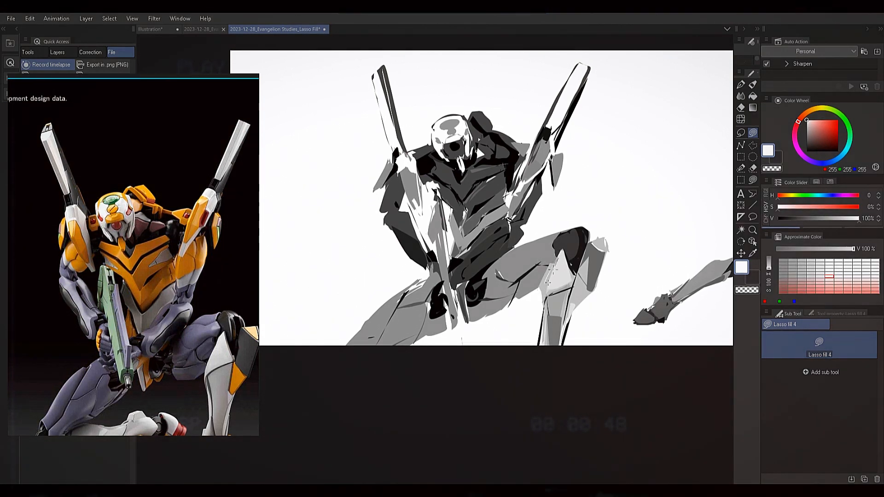
{"action": "left_click_drag", "start_coordinate": [545, 288], "coordinate": [559, 259]}
{"action": "left_click", "coordinate": [549, 301], "text": "alt"}
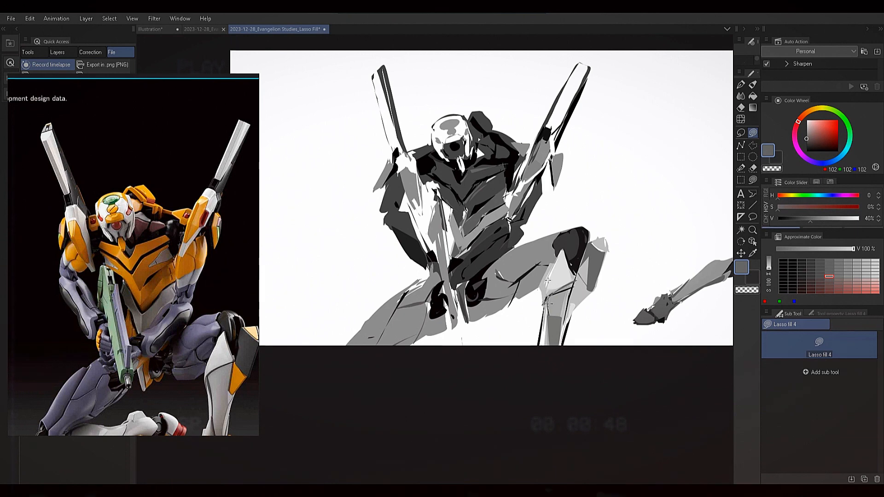
{"action": "left_click", "coordinate": [543, 304], "text": "alt"}
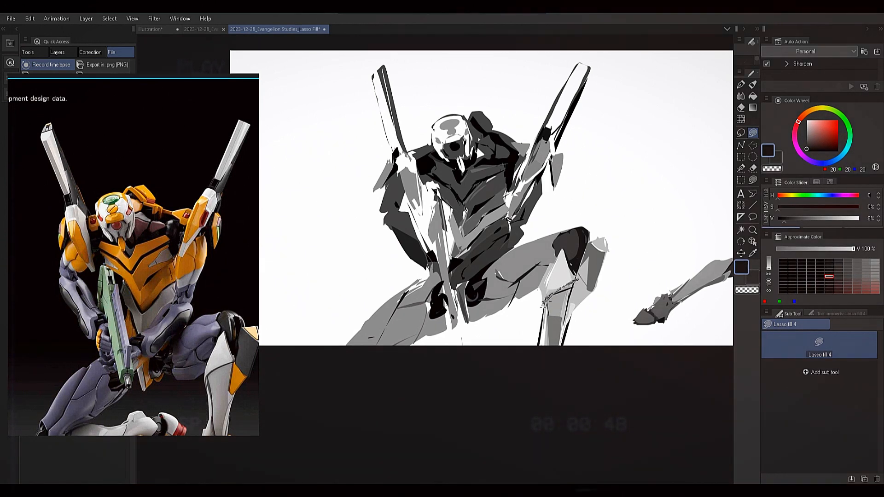
Sample 21% and 87% greys around the raised knee and clean up the light plate's lower edge.
{"action": "left_click", "coordinate": [576, 245], "text": "alt"}
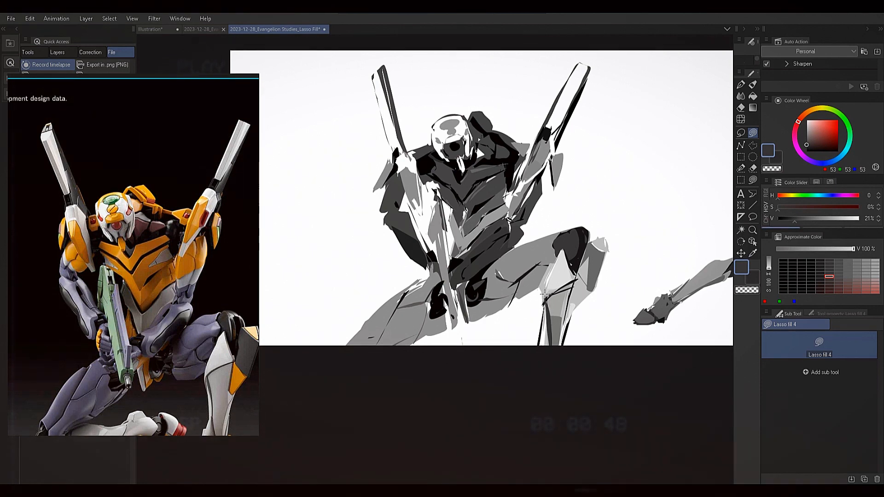
{"action": "left_click", "coordinate": [573, 300], "text": "alt"}
{"action": "left_click", "coordinate": [572, 292], "text": "alt"}
{"action": "left_click", "coordinate": [560, 284], "text": "alt"}
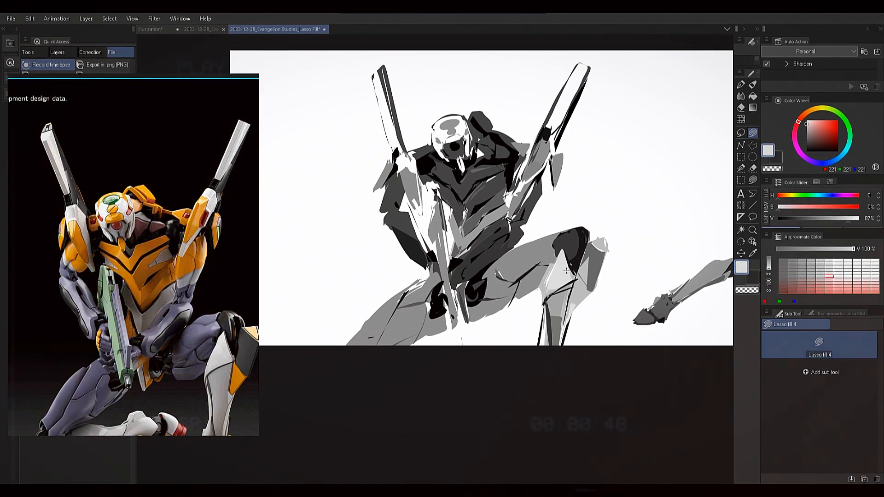
{"action": "left_click", "coordinate": [574, 276], "text": "alt"}
Fill the outer side of the raised shin below the knee with a sampled 74% grey.
{"action": "left_click_drag", "start_coordinate": [573, 300], "coordinate": [570, 316]}
{"action": "left_click", "coordinate": [578, 294], "text": "alt"}
{"action": "left_click", "coordinate": [575, 291], "text": "alt"}
{"action": "left_click", "coordinate": [575, 290], "text": "alt"}
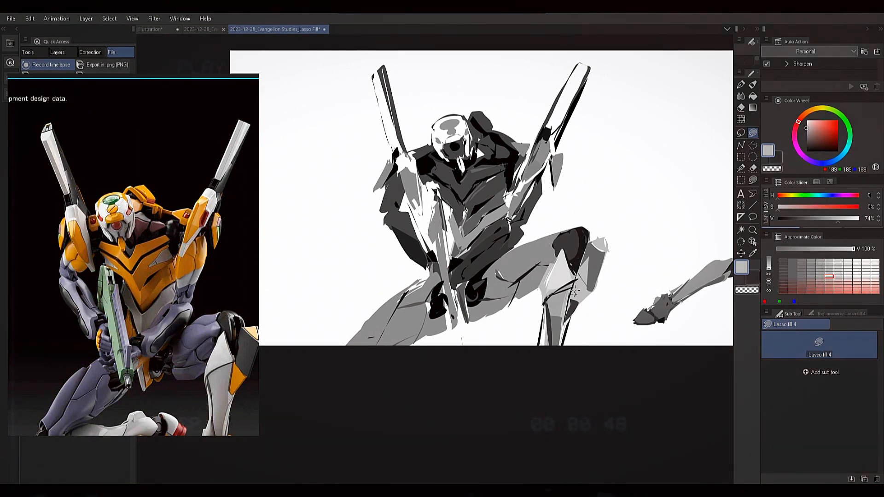
{"action": "left_click_drag", "start_coordinate": [578, 291], "coordinate": [584, 268]}
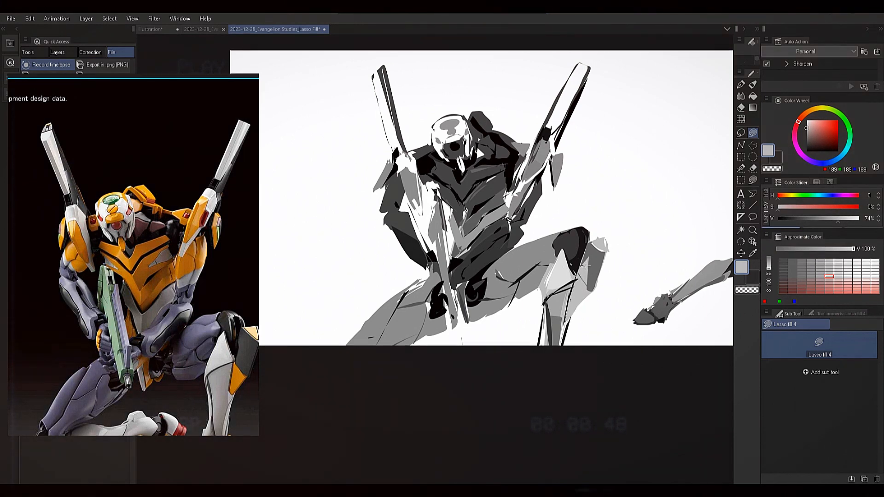
Rework the front shin plane with a sampled 64% grey, undoing one fill, and sample the knee plate's 87% grey.
{"action": "left_click", "coordinate": [556, 318], "text": "alt"}
{"action": "left_click", "coordinate": [551, 308], "text": "alt"}
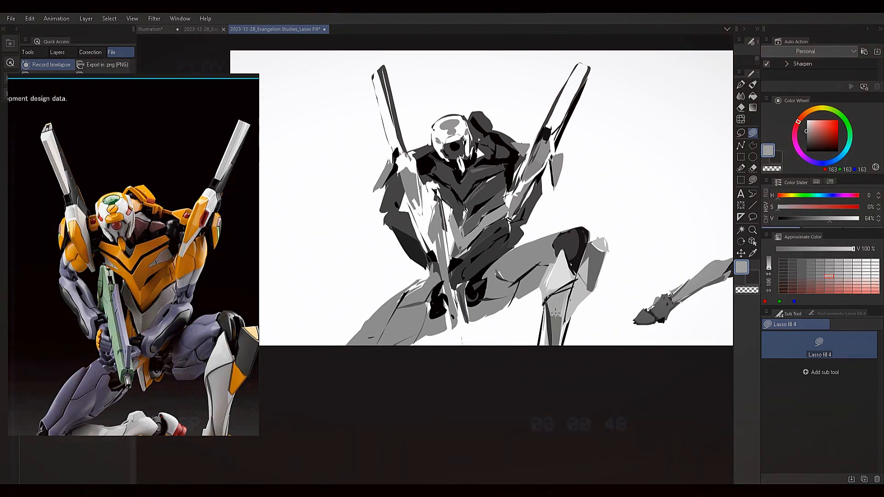
{"action": "left_click", "coordinate": [556, 316], "text": "alt"}
{"action": "left_click", "coordinate": [555, 311], "text": "alt"}
{"action": "mouse_move", "coordinate": [554, 315]}
{"action": "left_mouse_down"}
{"action": "mouse_move", "coordinate": [554, 356]}
{"action": "mouse_move", "coordinate": [556, 316]}
{"action": "left_mouse_up"}
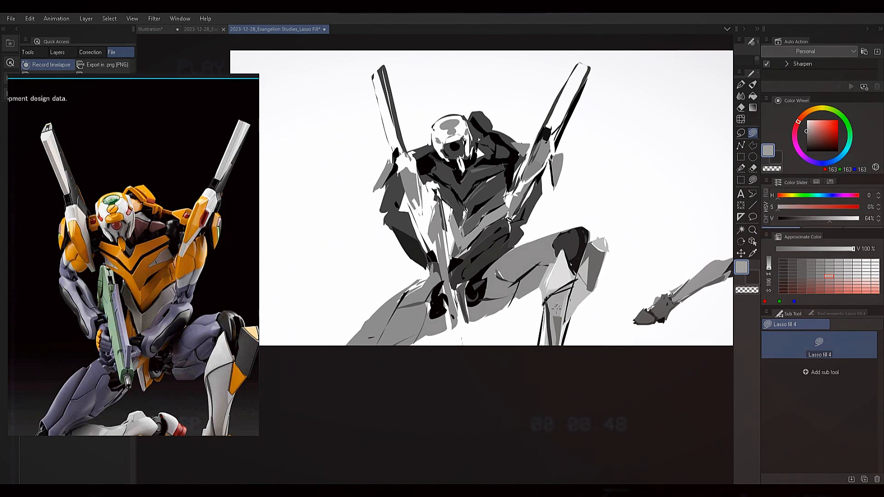
{"action": "key", "text": "ctrl+z"}
{"action": "left_click", "coordinate": [566, 278], "text": "alt"}
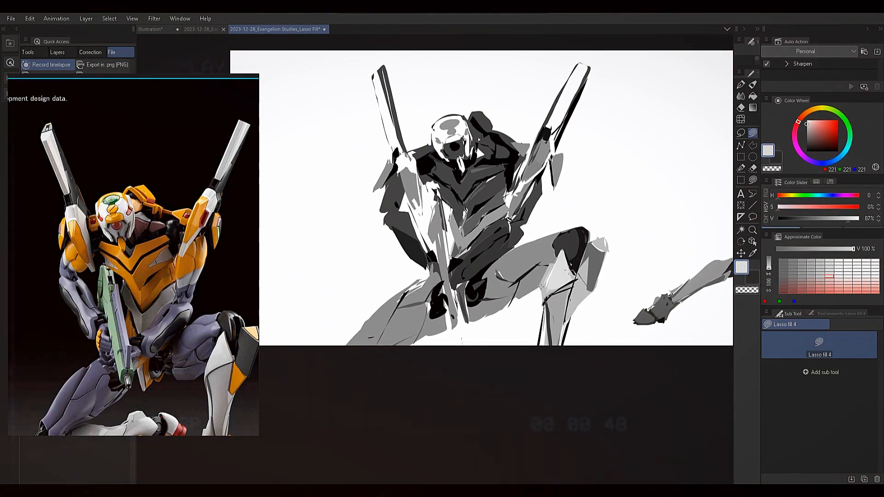
Reshape the left-hand shoulder plate with lasso fills in sampled white, 64% and 55% greys.
{"action": "mouse_move", "coordinate": [496, 328]}
{"action": "left_mouse_down"}
{"action": "mouse_move", "coordinate": [527, 335]}
{"action": "mouse_move", "coordinate": [472, 358]}
{"action": "left_mouse_up"}
{"action": "mouse_move", "coordinate": [598, 178]}
{"action": "left_mouse_down"}
{"action": "mouse_move", "coordinate": [554, 258]}
{"action": "mouse_move", "coordinate": [598, 242]}
{"action": "left_mouse_up"}
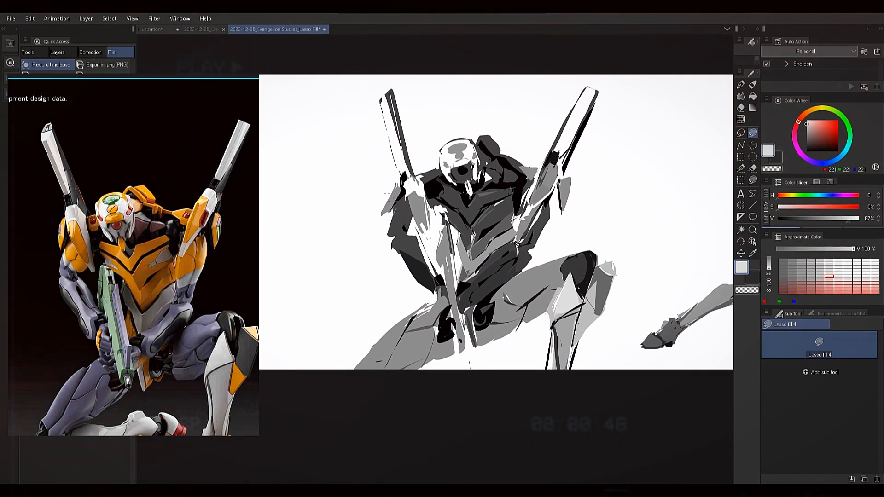
{"action": "left_click", "coordinate": [394, 195], "text": "alt"}
{"action": "left_click", "coordinate": [409, 185], "text": "alt"}
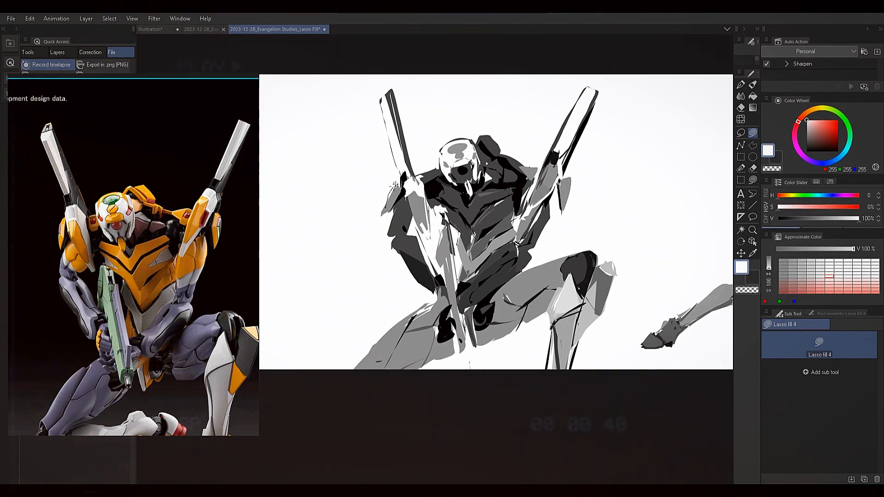
{"action": "left_click", "coordinate": [394, 197], "text": "alt"}
{"action": "left_click", "coordinate": [387, 207], "text": "alt"}
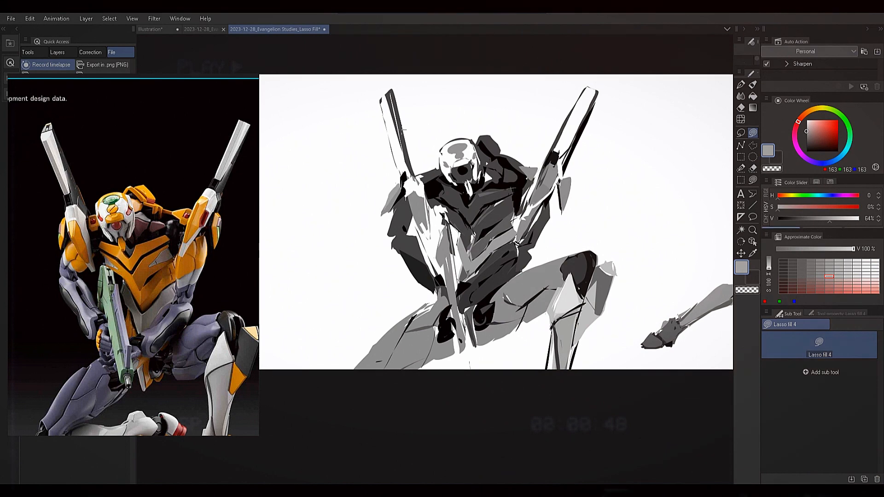
{"action": "left_click", "coordinate": [395, 196], "text": "alt"}
{"action": "mouse_move", "coordinate": [398, 198]}
{"action": "left_mouse_down"}
{"action": "mouse_move", "coordinate": [382, 213]}
{"action": "mouse_move", "coordinate": [400, 177]}
{"action": "left_mouse_up"}
{"action": "left_click", "coordinate": [396, 220], "text": "alt"}
{"action": "left_click", "coordinate": [393, 196], "text": "alt"}
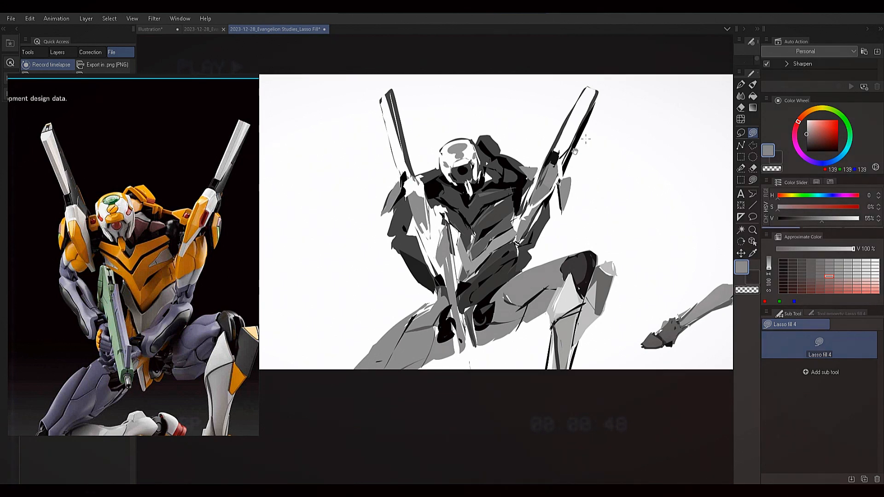
{"action": "left_click_drag", "start_coordinate": [500, 156], "coordinate": [503, 152]}
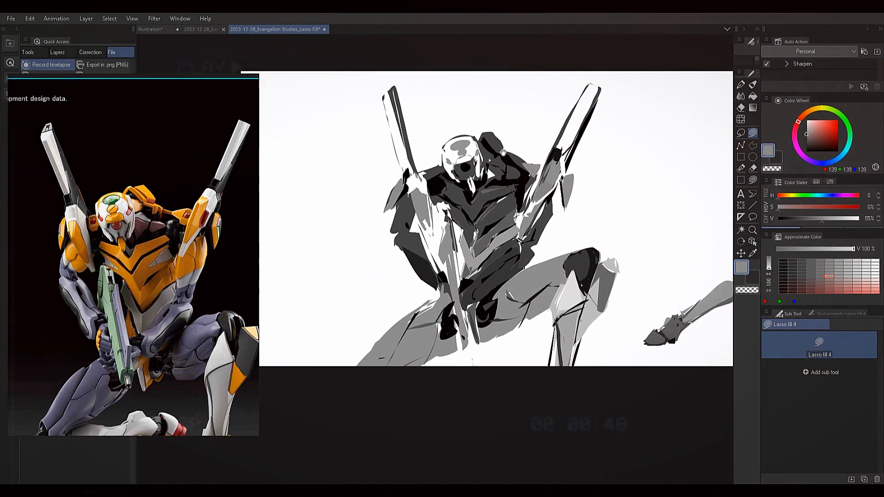
{"action": "left_click_drag", "start_coordinate": [503, 152], "coordinate": [508, 188]}
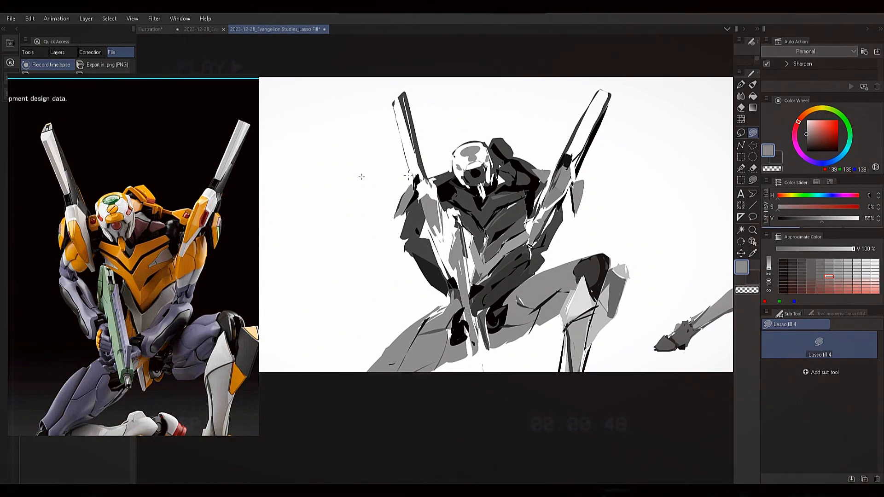
{"action": "left_click_drag", "start_coordinate": [472, 207], "coordinate": [453, 200]}
{"action": "mouse_move", "coordinate": [610, 177]}
{"action": "left_mouse_down"}
{"action": "mouse_move", "coordinate": [667, 173]}
{"action": "mouse_move", "coordinate": [615, 182]}
{"action": "left_mouse_up"}
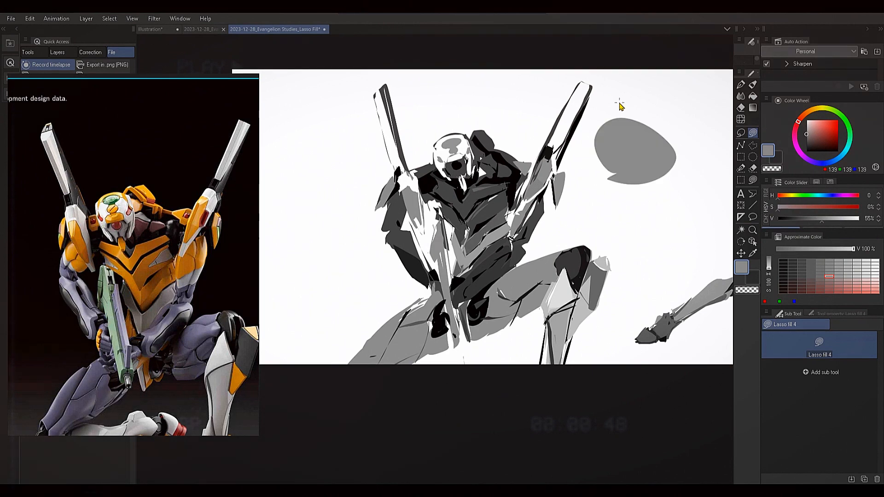
{"action": "key", "text": "ctrl+z"}
{"action": "left_click_drag", "start_coordinate": [554, 149], "coordinate": [547, 143]}
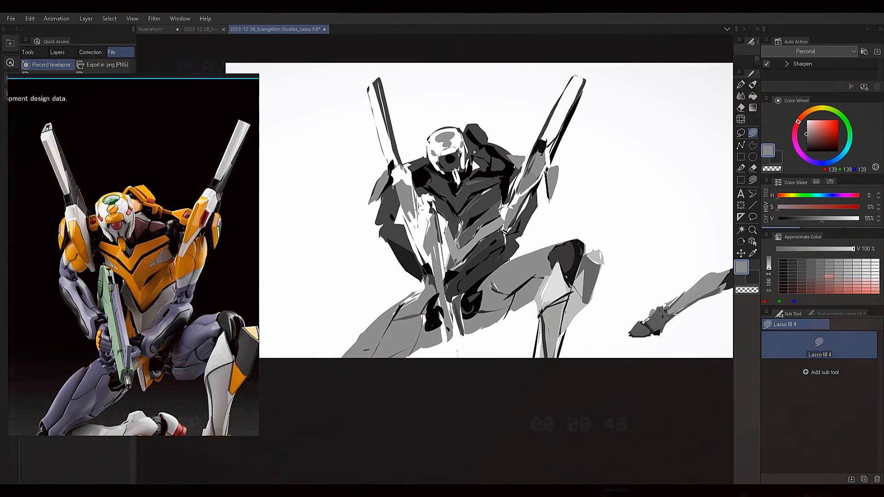
Touch up the left-hand upper arm with lasso fills in sampled black and 26% grey and undo the last fill.
{"action": "left_click", "coordinate": [417, 220], "text": "alt"}
{"action": "left_click", "coordinate": [419, 180], "text": "alt"}
{"action": "key", "text": "c"}
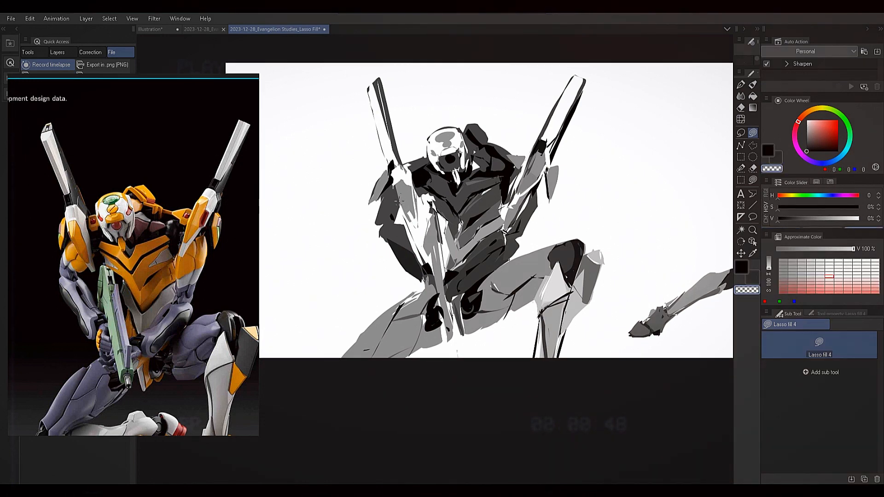
{"action": "key", "text": "c"}
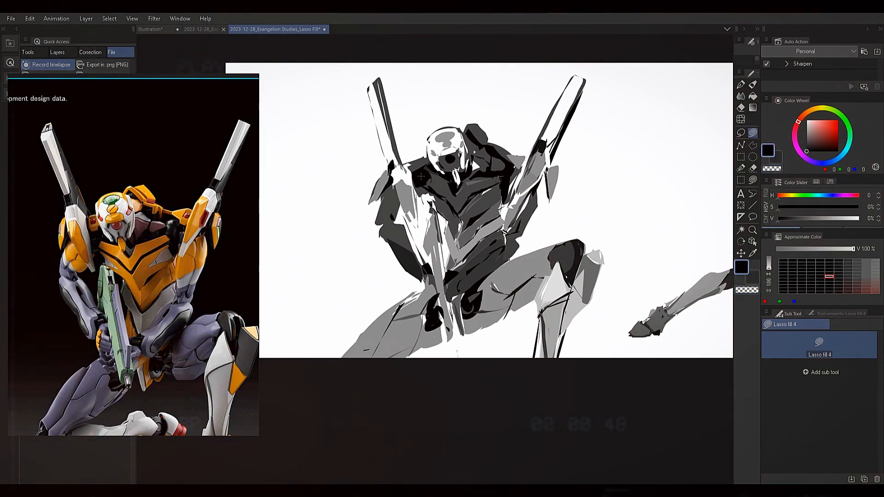
{"action": "left_click", "coordinate": [396, 203], "text": "alt"}
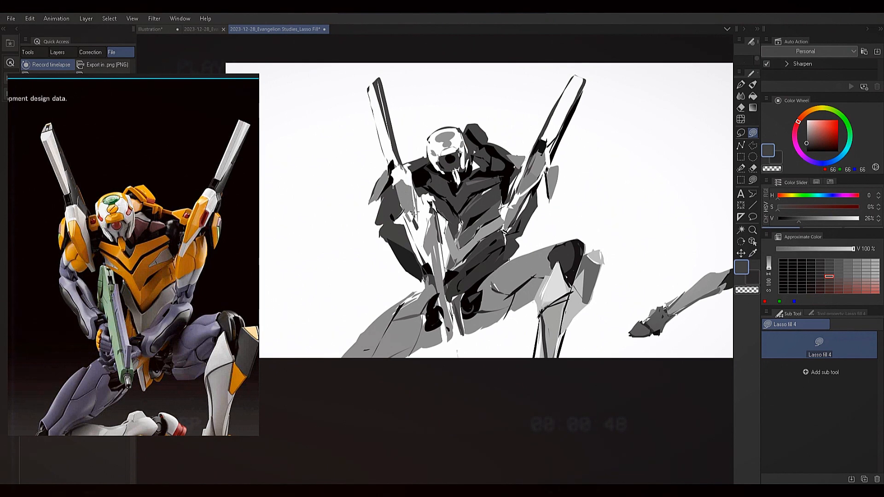
{"action": "key", "text": "ctrl+z"}
Sample white and 86% grey around the left-hand pylon's base and darken the fill colour to 72% grey.
{"action": "left_click", "coordinate": [416, 193], "text": "alt"}
{"action": "left_click", "coordinate": [415, 161], "text": "alt"}
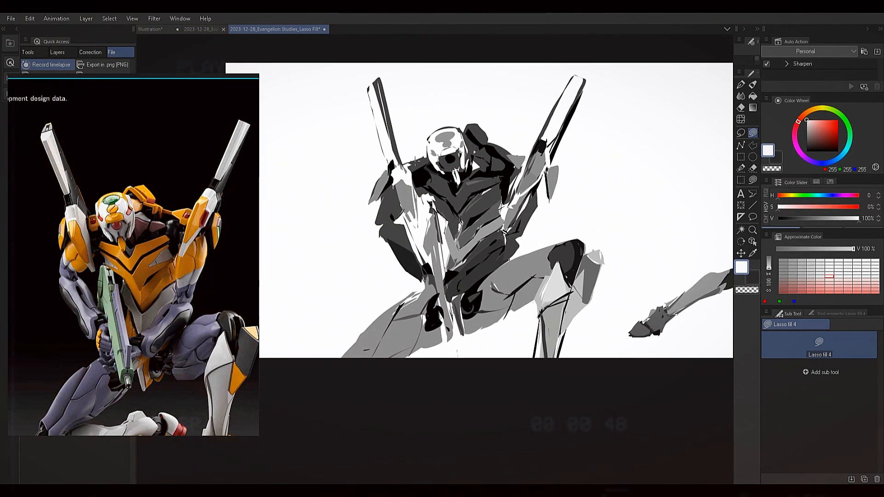
{"action": "left_click", "coordinate": [411, 222], "text": "alt"}
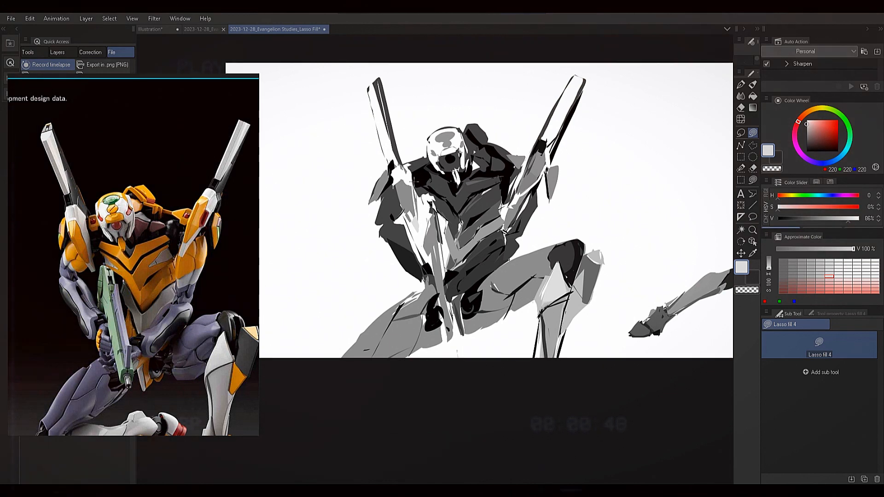
{"action": "left_click_drag", "start_coordinate": [845, 219], "coordinate": [835, 199]}
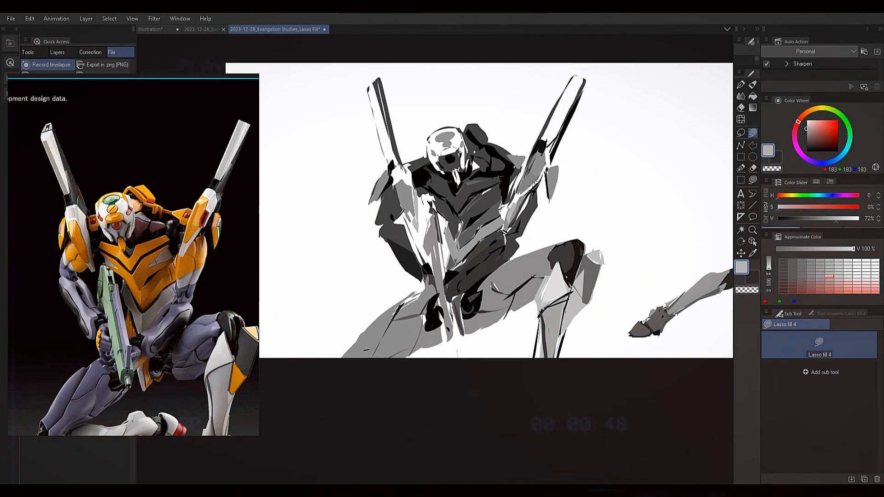
Sample 12% and 55% greys for the right-hand upper arm's planes and lighten the fill colour to 62% grey.
{"action": "left_click", "coordinate": [537, 188], "text": "alt"}
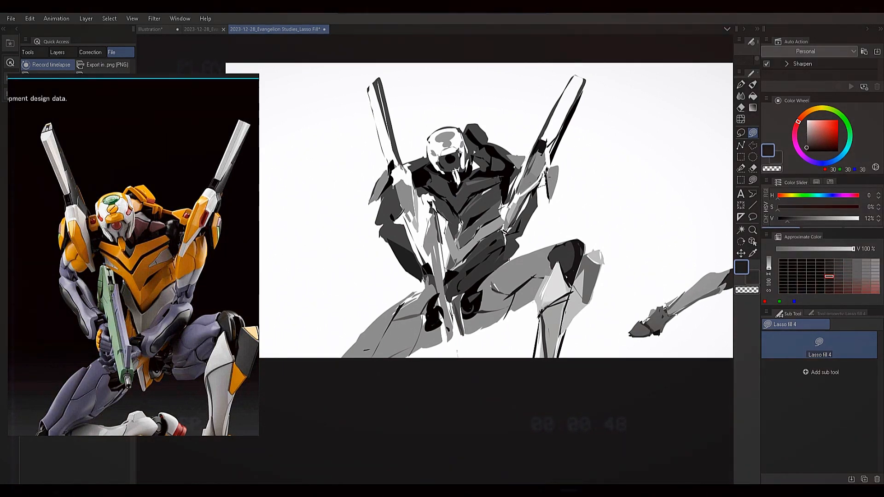
{"action": "left_click", "coordinate": [538, 197], "text": "alt"}
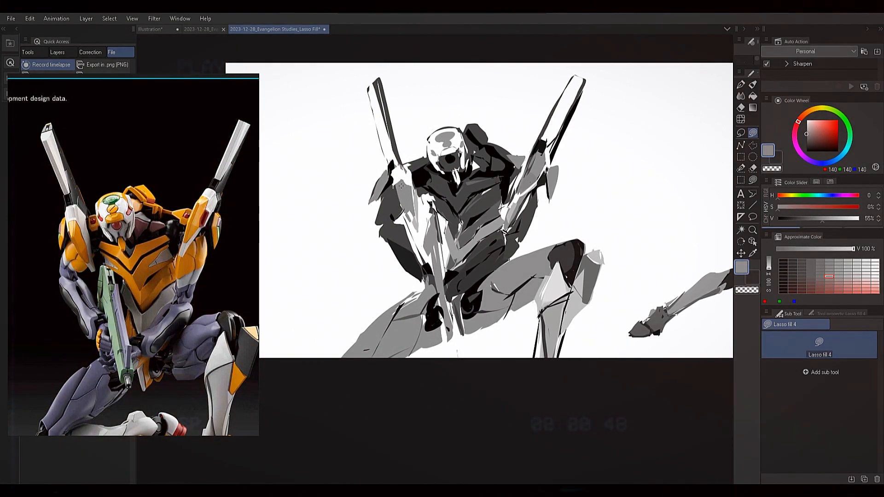
{"action": "left_click", "coordinate": [384, 200], "text": "alt"}
{"action": "left_click_drag", "start_coordinate": [806, 138], "coordinate": [806, 132]}
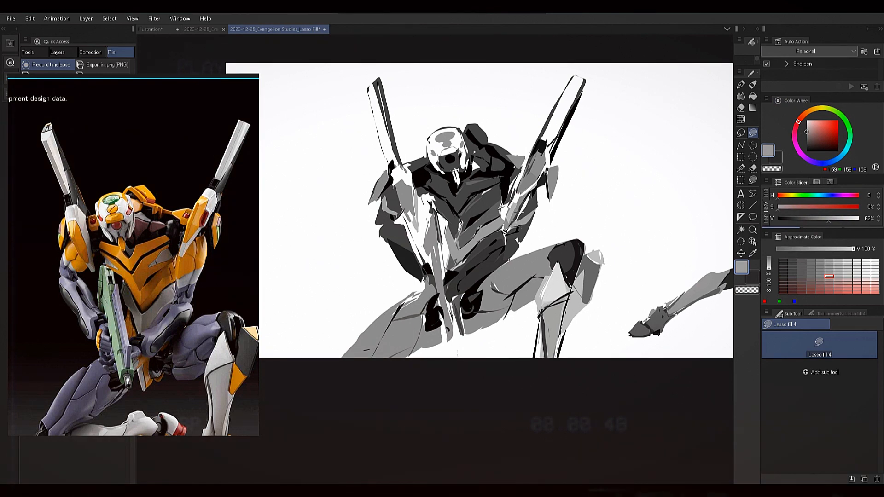
Refine the right-hand upper arm beside the pylon's base with lasso fills in sampled 12% grey and white.
{"action": "left_click", "coordinate": [526, 218], "text": "alt"}
{"action": "left_click", "coordinate": [523, 214], "text": "alt"}
{"action": "left_click", "coordinate": [520, 212], "text": "alt"}
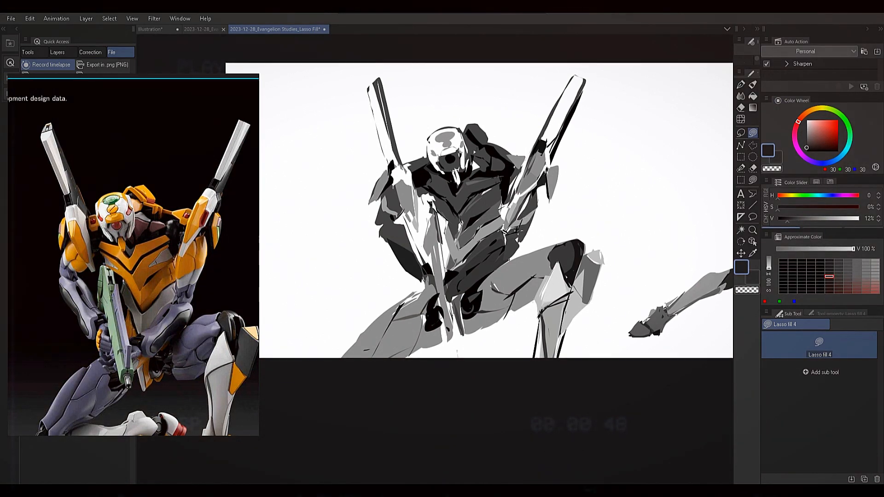
{"action": "left_click", "coordinate": [531, 197], "text": "alt"}
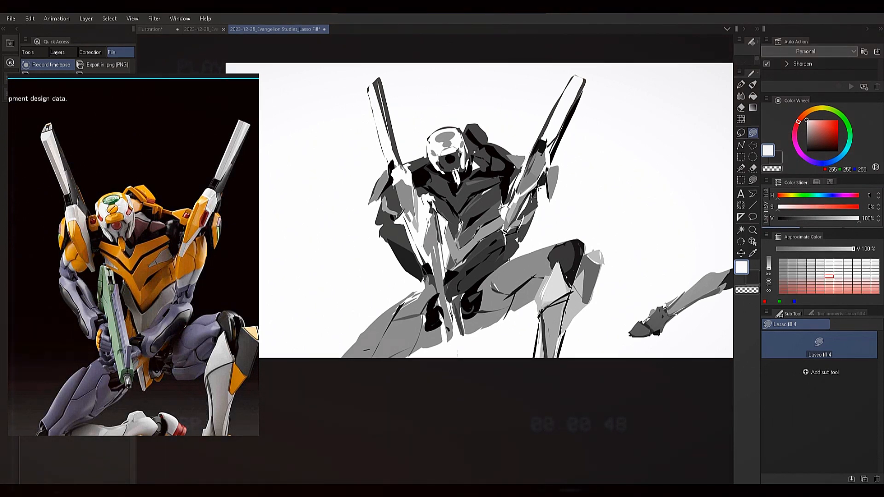
{"action": "left_click", "coordinate": [519, 209], "text": "alt"}
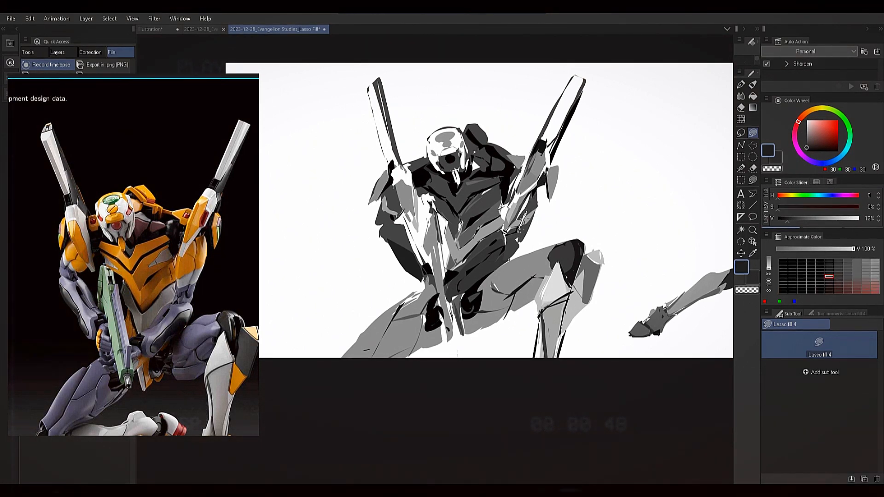
{"action": "left_click", "coordinate": [531, 203], "text": "alt"}
{"action": "left_click", "coordinate": [523, 209], "text": "alt"}
{"action": "mouse_move", "coordinate": [530, 209]}
{"action": "left_mouse_down"}
{"action": "mouse_move", "coordinate": [521, 220]}
{"action": "mouse_move", "coordinate": [527, 209]}
{"action": "left_mouse_up"}
Darken the left-hand upper arm's shadow shapes with lasso fills in sampled black and 12% grey.
{"action": "left_click", "coordinate": [428, 174], "text": "alt"}
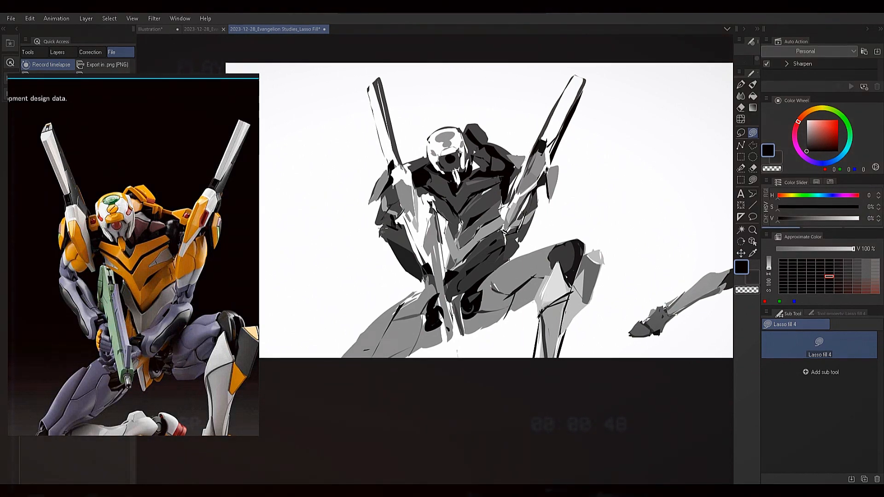
{"action": "left_click", "coordinate": [390, 233], "text": "alt"}
{"action": "left_click", "coordinate": [389, 236], "text": "alt"}
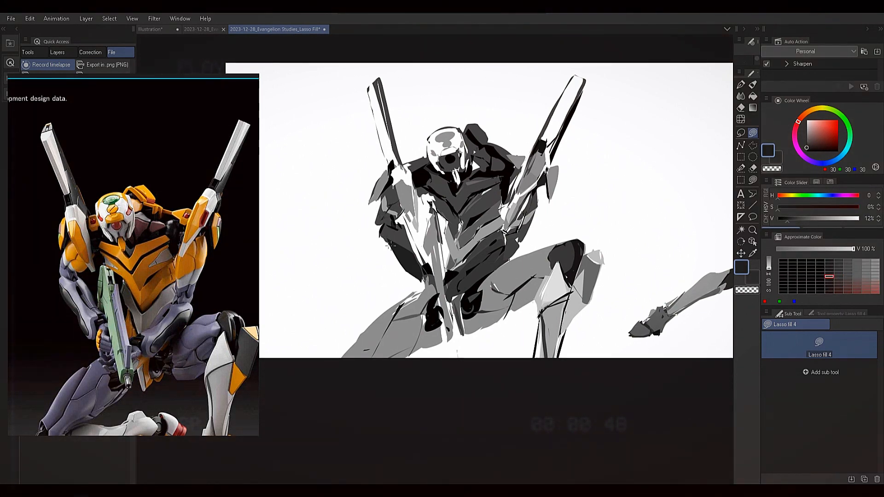
{"action": "left_click_drag", "start_coordinate": [390, 254], "coordinate": [395, 247]}
Rework the left-hand upper arm's lighter planes with lasso fills in 48%, 58% and 40% greys.
{"action": "left_click", "coordinate": [399, 210], "text": "alt"}
{"action": "left_click_drag", "start_coordinate": [807, 131], "coordinate": [803, 136]}
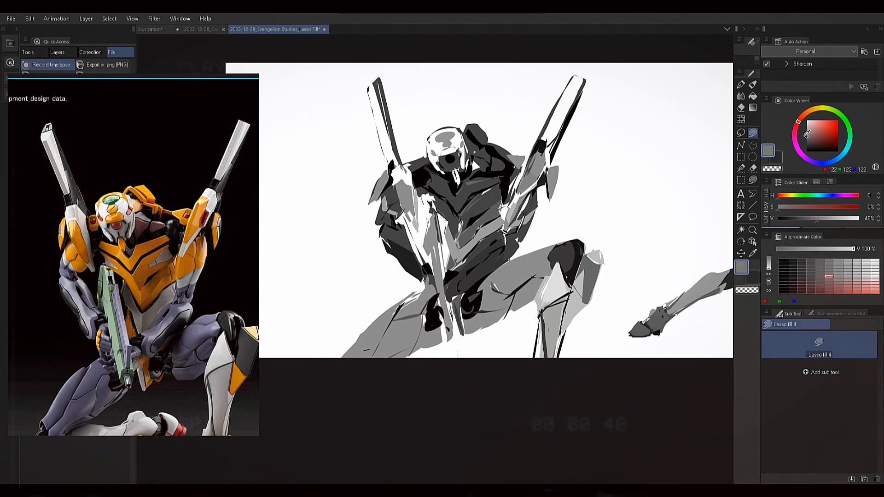
{"action": "left_click", "coordinate": [803, 132]}
{"action": "left_click", "coordinate": [806, 133]}
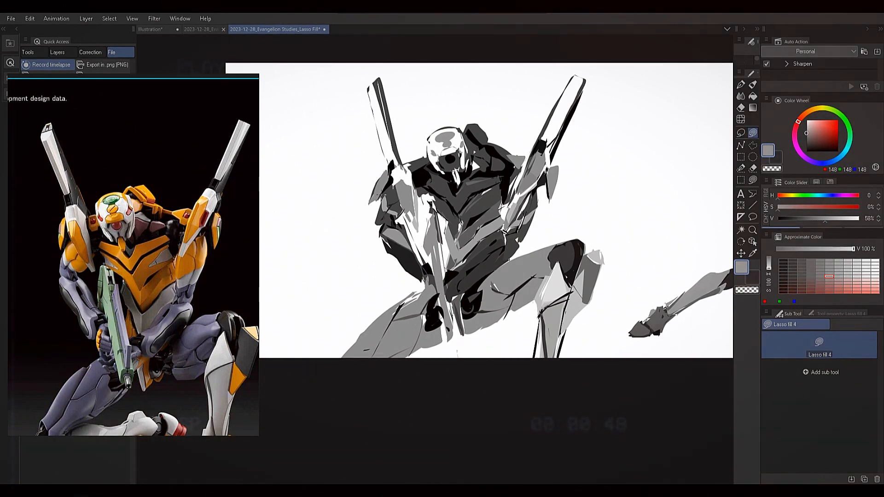
{"action": "left_click", "coordinate": [806, 138]}
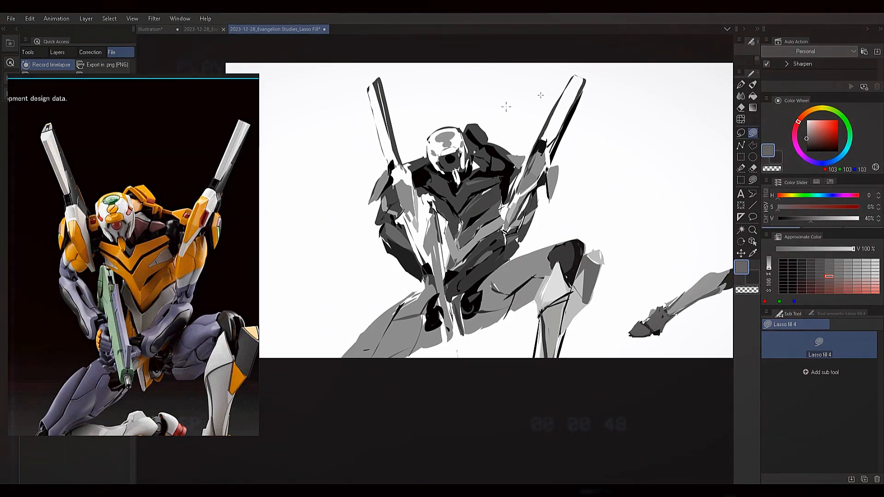
Check the figure mirrored and back, and sample 94% grey and white from the background above the head for its outline.
{"action": "key", "text": "h"}
{"action": "key", "text": "h"}
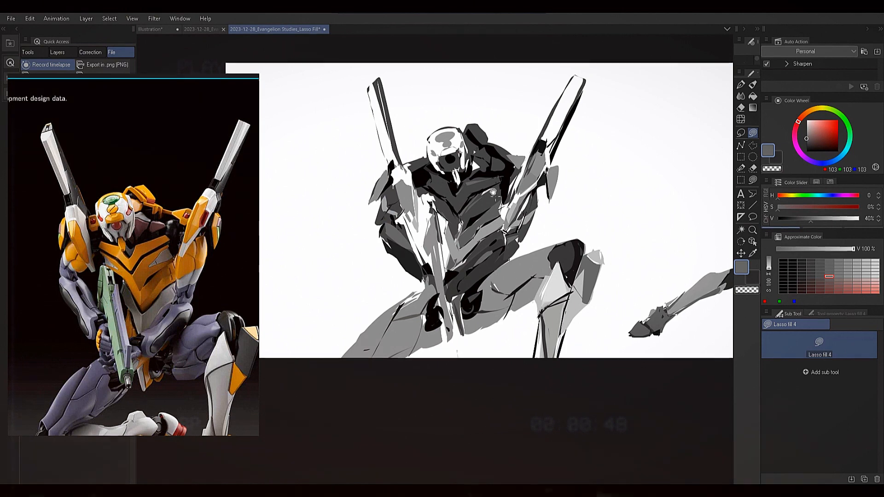
{"action": "mouse_move", "coordinate": [505, 130]}
{"action": "left_mouse_down"}
{"action": "mouse_move", "coordinate": [502, 194]}
{"action": "mouse_move", "coordinate": [501, 154]}
{"action": "left_mouse_up"}
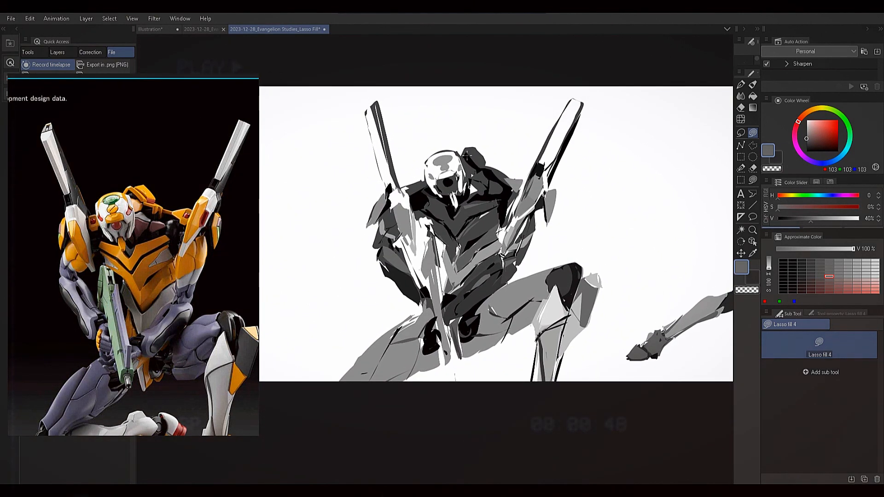
{"action": "left_click", "coordinate": [458, 138], "text": "alt"}
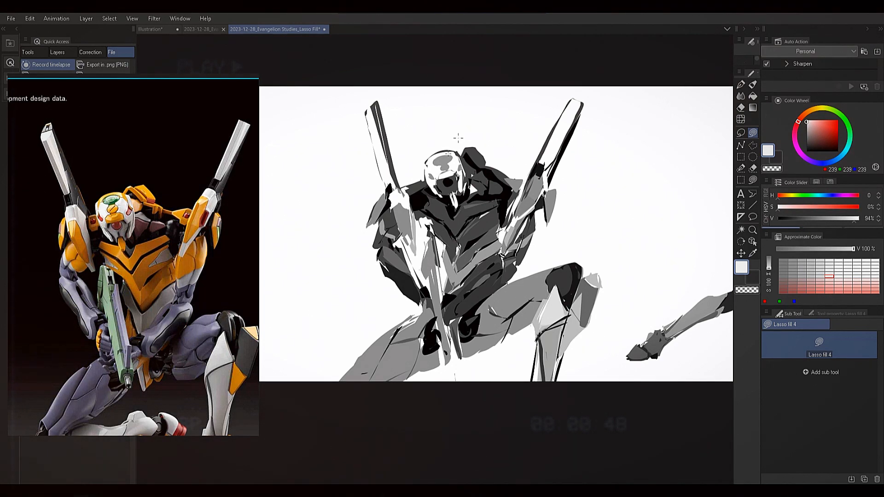
{"action": "left_click", "coordinate": [487, 139], "text": "alt"}
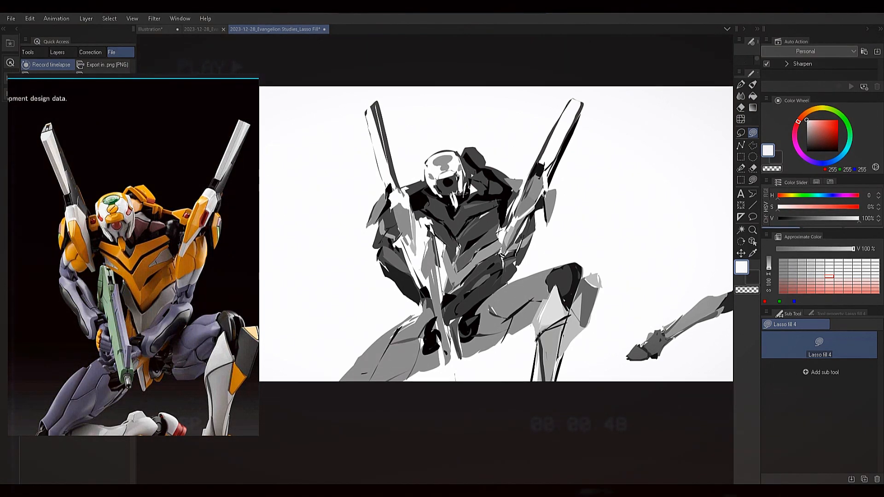
Touch up the helmet's right-hand edge using sampled 26%, 62%, 67% and 93% greys.
{"action": "left_click", "coordinate": [469, 181], "text": "alt"}
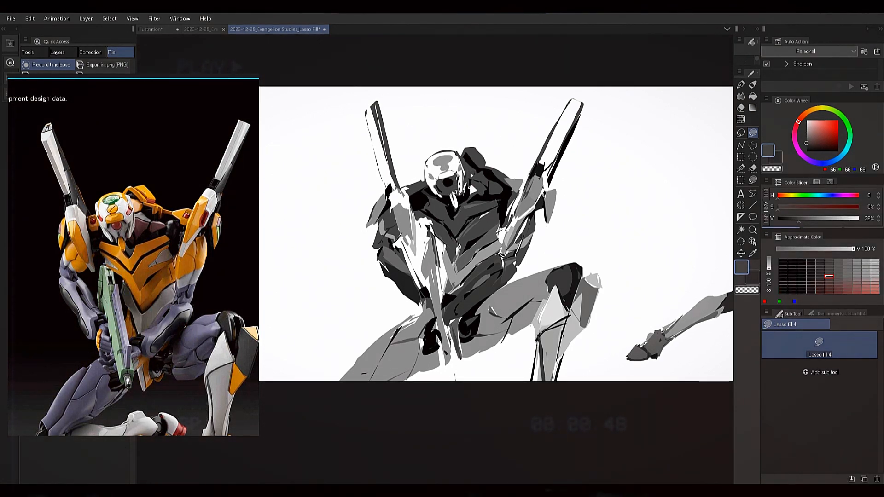
{"action": "left_click", "coordinate": [468, 182], "text": "alt"}
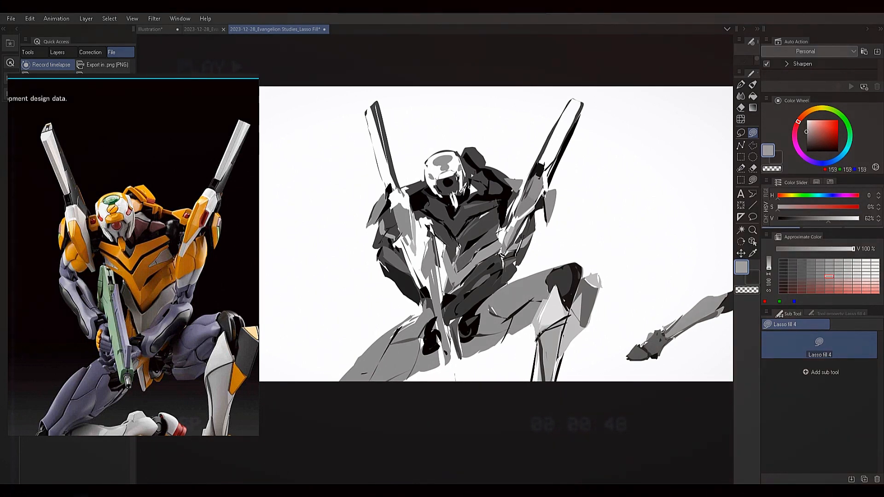
{"action": "left_click", "coordinate": [468, 181], "text": "alt"}
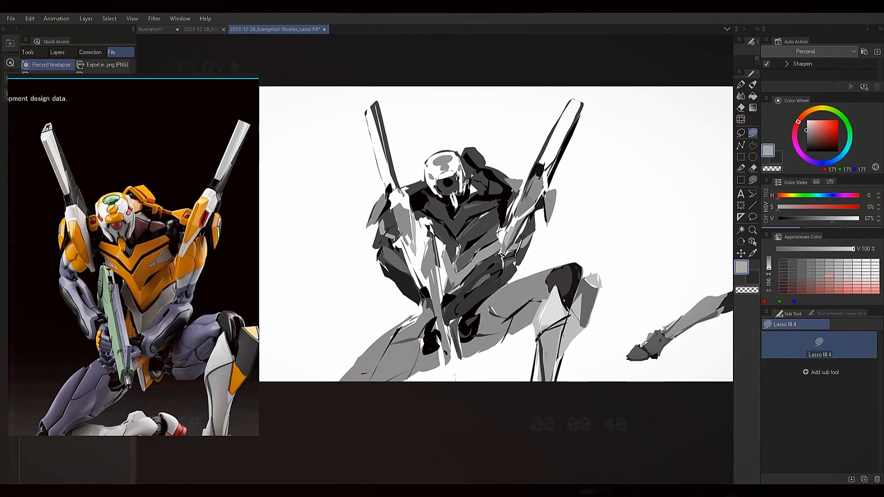
{"action": "left_click", "coordinate": [468, 123], "text": "alt"}
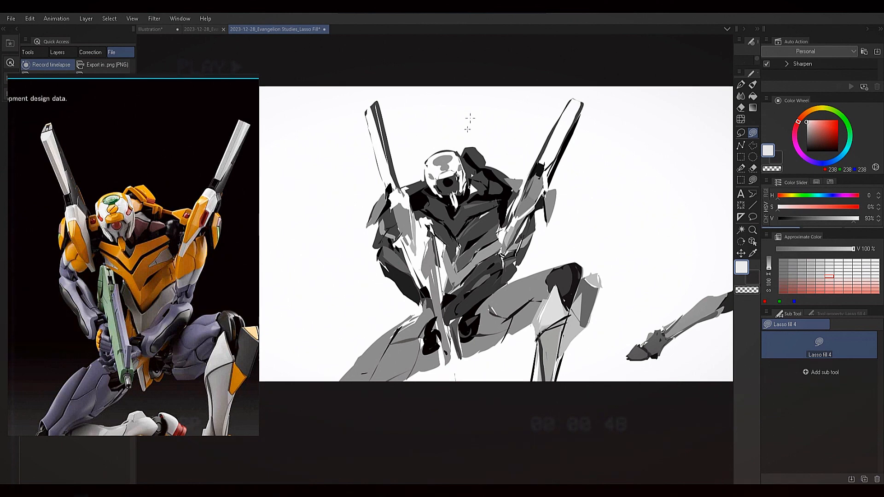
Detail the helmet's dark face area with lasso fills in black and 26%, 12%, 20%, 36% and 65% greys.
{"action": "left_click", "coordinate": [448, 184], "text": "alt"}
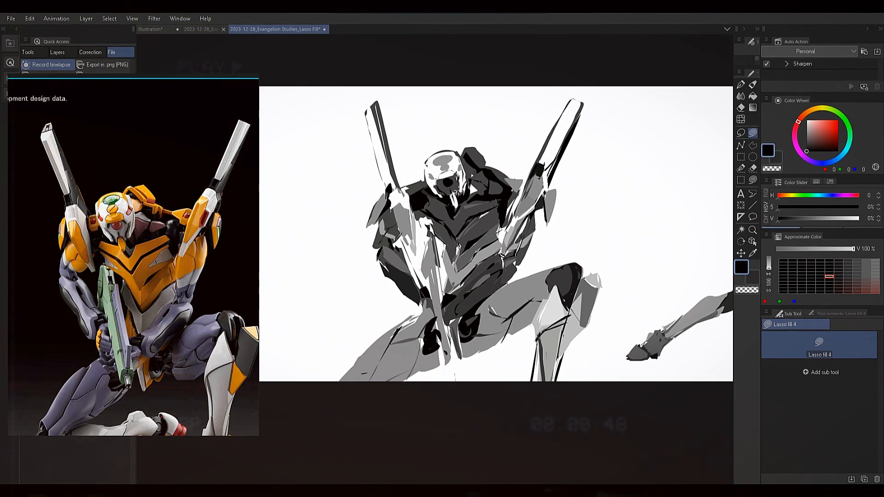
{"action": "left_click", "coordinate": [469, 182], "text": "alt"}
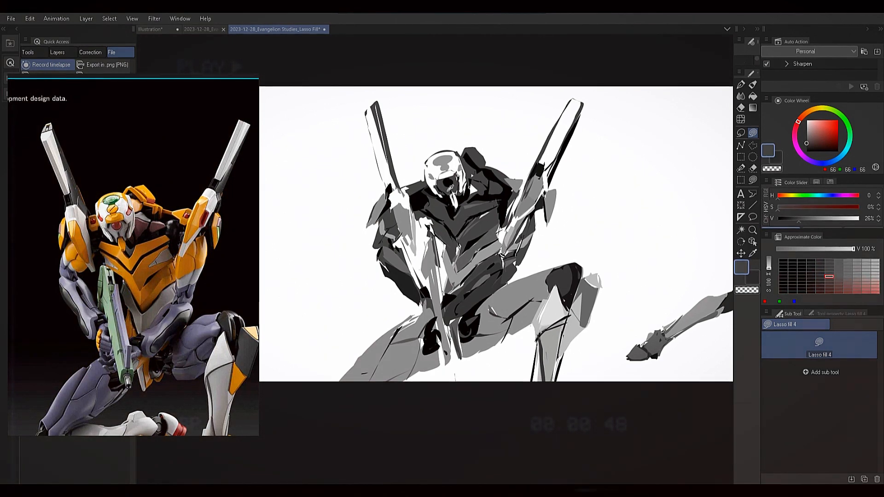
{"action": "left_click", "coordinate": [466, 161], "text": "alt"}
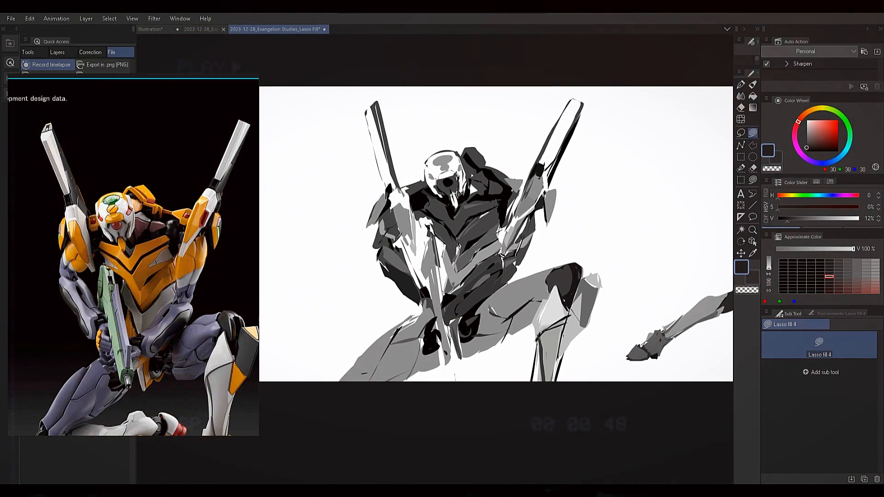
{"action": "left_click", "coordinate": [793, 220]}
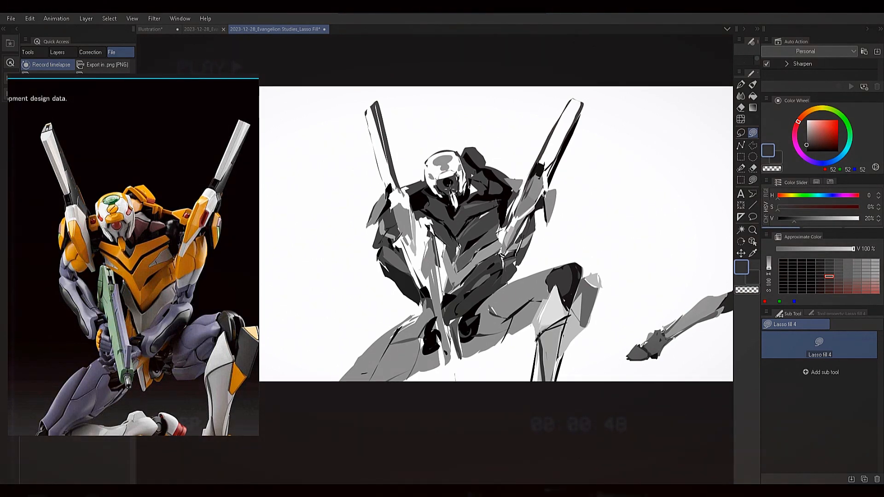
{"action": "left_click_drag", "start_coordinate": [457, 177], "coordinate": [456, 187]}
{"action": "left_click", "coordinate": [799, 219]}
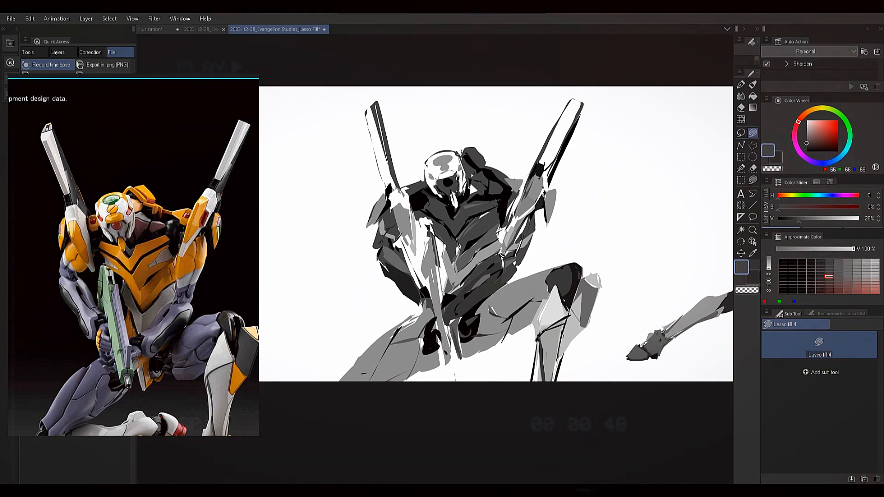
{"action": "left_click", "coordinate": [807, 219]}
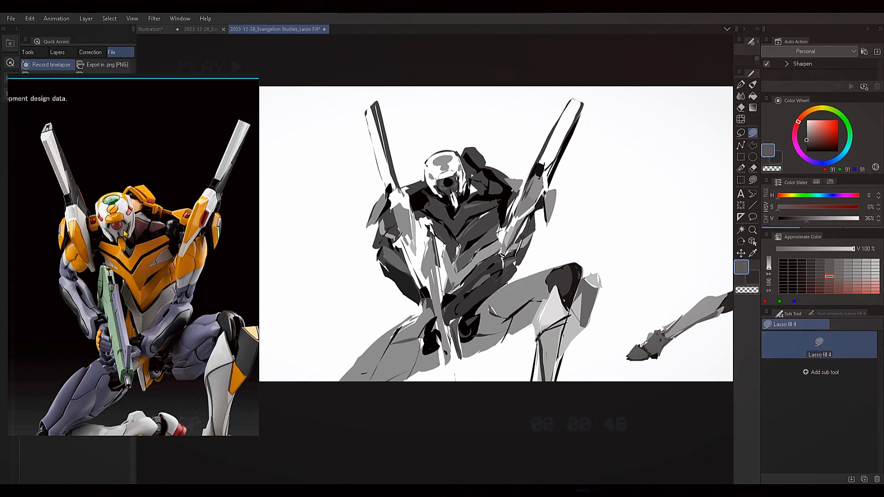
{"action": "left_click_drag", "start_coordinate": [805, 138], "coordinate": [806, 131]}
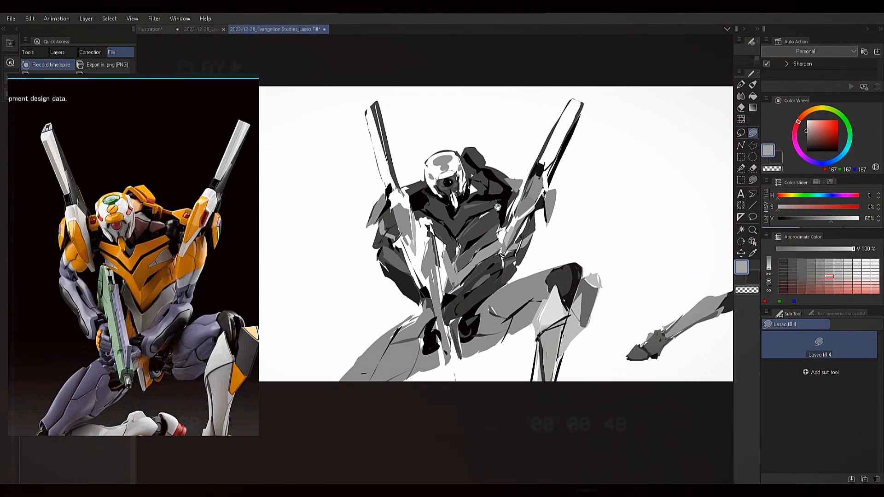
Mirror and zoom out the canvas, block over the torso with a bright red lasso fill, and undo it.
{"action": "left_click_drag", "start_coordinate": [483, 217], "coordinate": [520, 188]}
{"action": "key", "text": "h"}
{"action": "key", "text": "alt+space"}
{"action": "mouse_move", "coordinate": [512, 286]}
{"action": "left_mouse_down"}
{"action": "mouse_move", "coordinate": [493, 294]}
{"action": "mouse_move", "coordinate": [507, 279]}
{"action": "mouse_move", "coordinate": [501, 272]}
{"action": "left_mouse_up"}
{"action": "key", "text": "alt+space"}
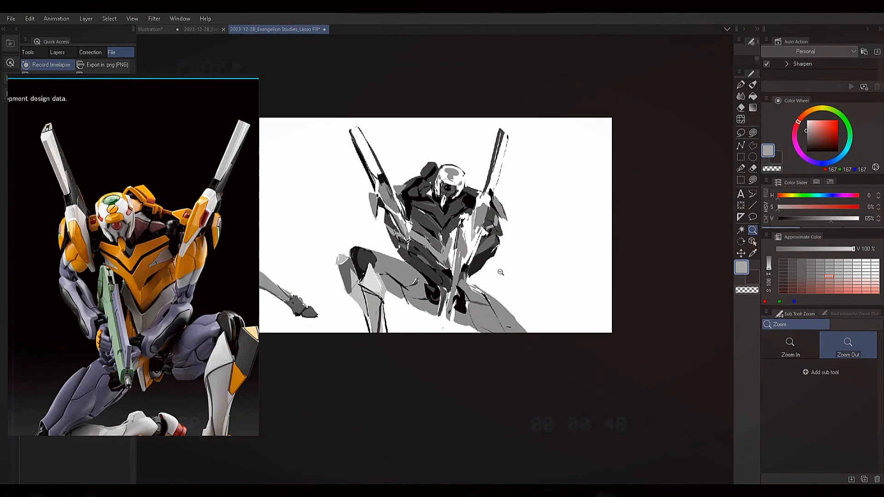
{"action": "left_click", "coordinate": [835, 124]}
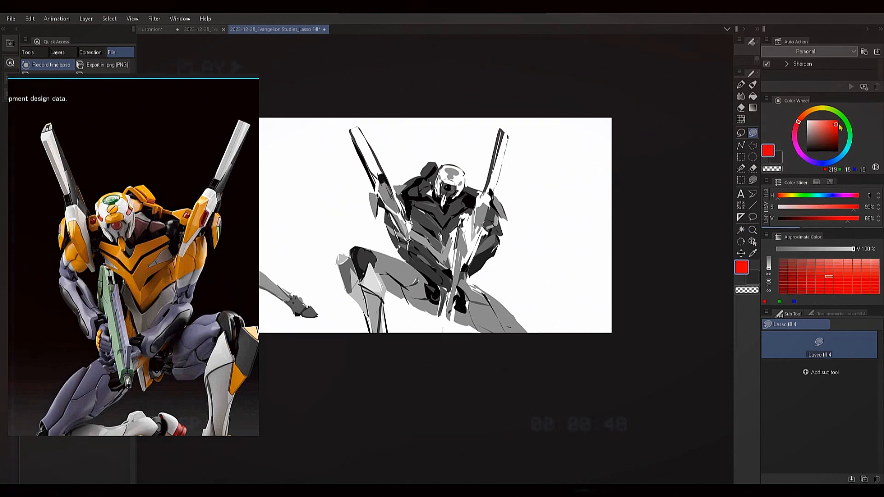
{"action": "left_click_drag", "start_coordinate": [413, 199], "coordinate": [377, 160]}
{"action": "key", "text": "ctrl+z"}
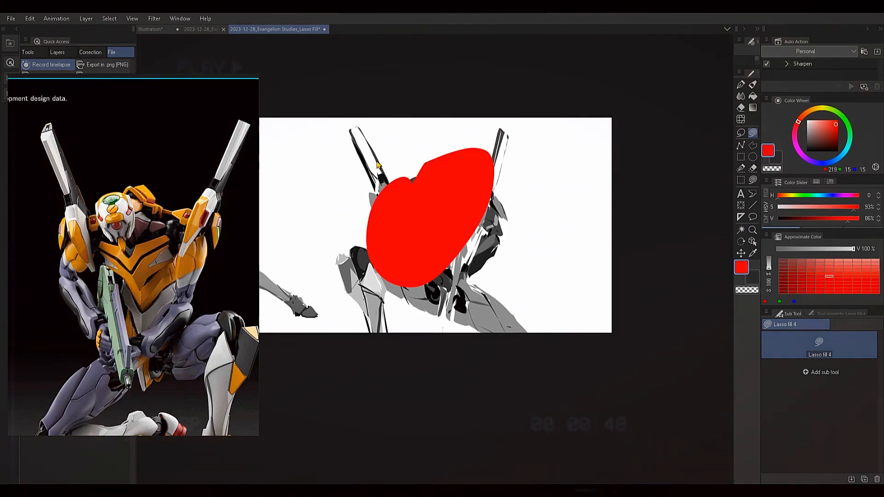
{"action": "key", "text": "ctrl+z"}
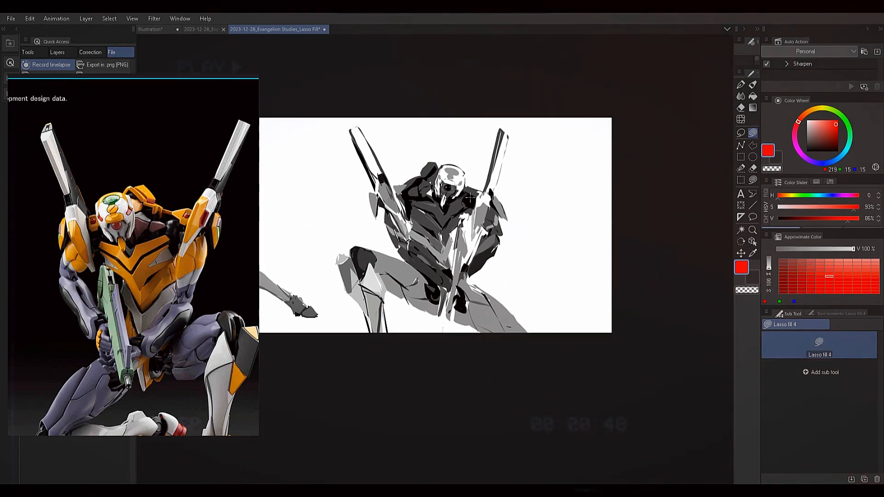
Try red lasso fills marking the torso and the shapes along both its sides, and undo them.
{"action": "mouse_move", "coordinate": [471, 198]}
{"action": "left_mouse_down"}
{"action": "mouse_move", "coordinate": [371, 205]}
{"action": "mouse_move", "coordinate": [385, 232]}
{"action": "left_mouse_up"}
{"action": "key", "text": "ctrl+z"}
{"action": "mouse_move", "coordinate": [419, 177]}
{"action": "left_mouse_down"}
{"action": "mouse_move", "coordinate": [386, 206]}
{"action": "mouse_move", "coordinate": [405, 213]}
{"action": "left_mouse_up"}
{"action": "key", "text": "ctrl+z"}
{"action": "left_click_drag", "start_coordinate": [463, 242], "coordinate": [452, 271]}
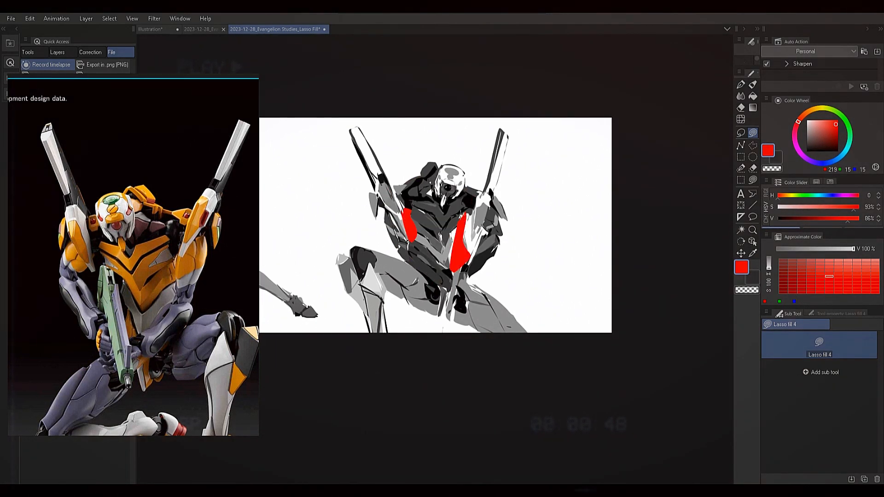
{"action": "key", "text": "ctrl+z"}
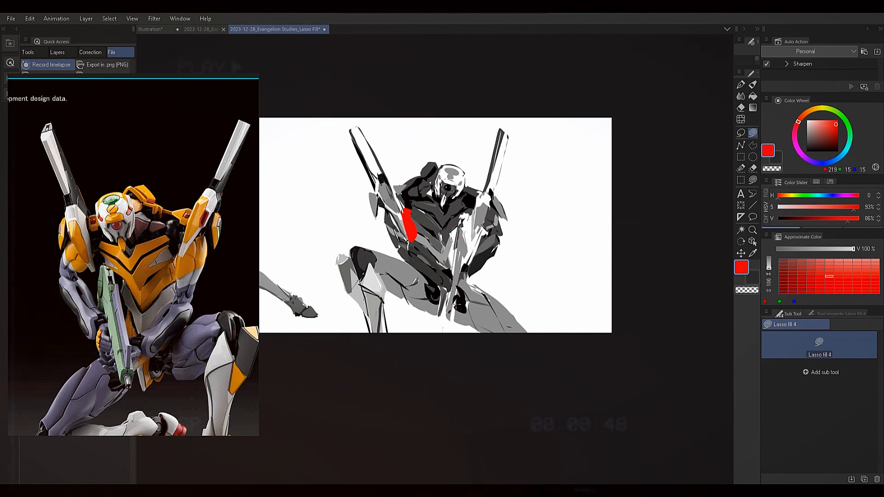
{"action": "key", "text": "ctrl+z"}
Return the canvas to its unmirrored view and sample 26% grey and white around the head for its upper outline.
{"action": "key", "text": "h"}
{"action": "key", "text": "h"}
{"action": "key", "text": "h"}
{"action": "left_click_drag", "start_coordinate": [468, 206], "coordinate": [526, 206]}
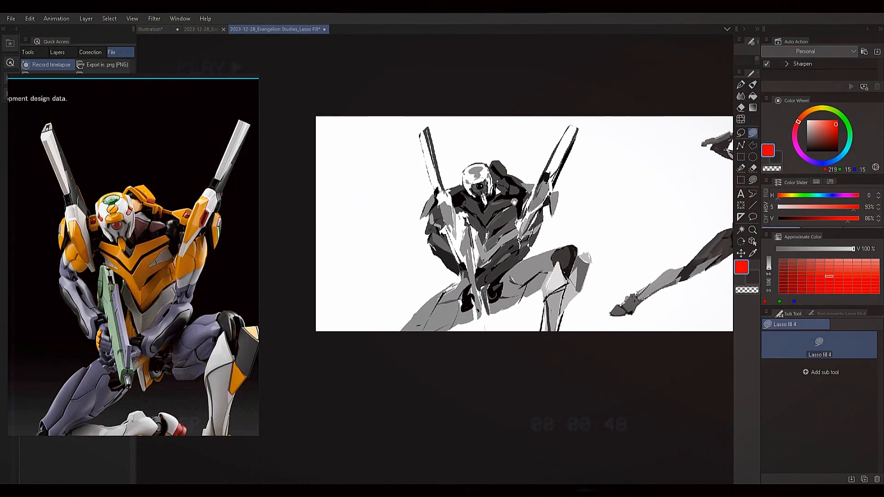
{"action": "left_click", "coordinate": [499, 170], "text": "alt"}
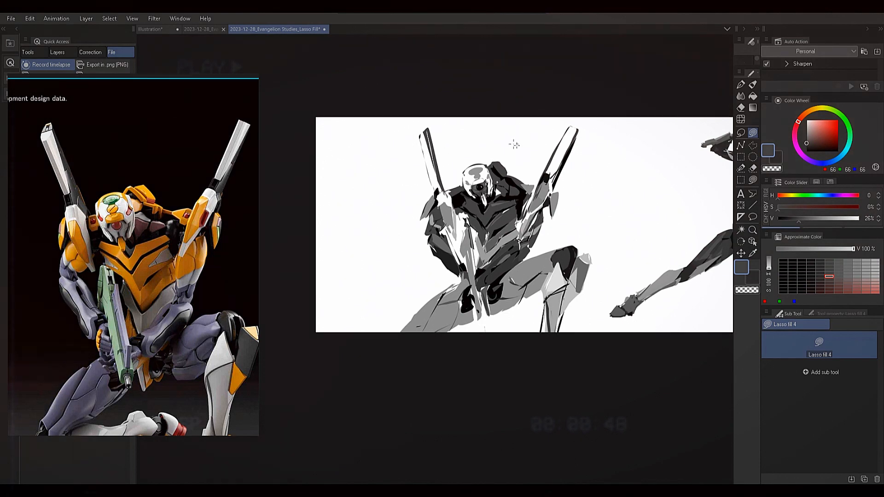
{"action": "left_click", "coordinate": [511, 162], "text": "alt"}
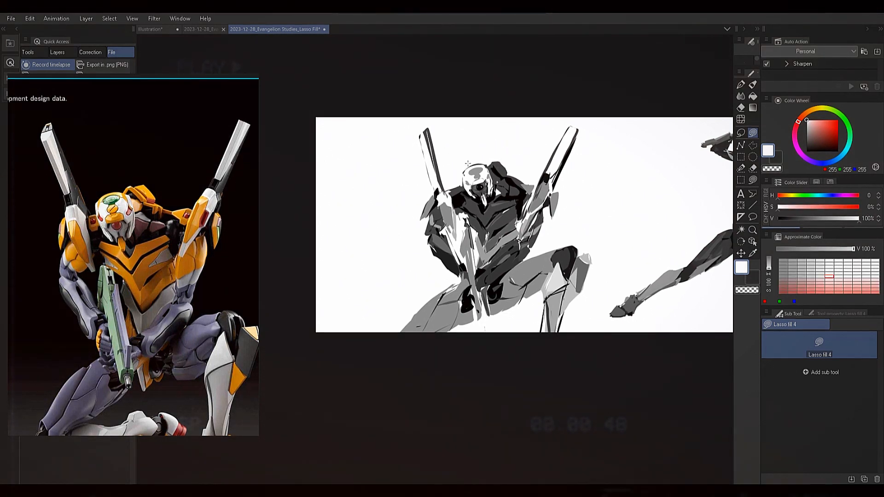
Refine the mecha's left forearm beside the torso with lasso fills in 35%, 56%, 40% and 82% greys and a transparent cut.
{"action": "key", "text": "ctrl"}
{"action": "left_click", "coordinate": [519, 237], "text": "alt"}
{"action": "key", "text": "c"}
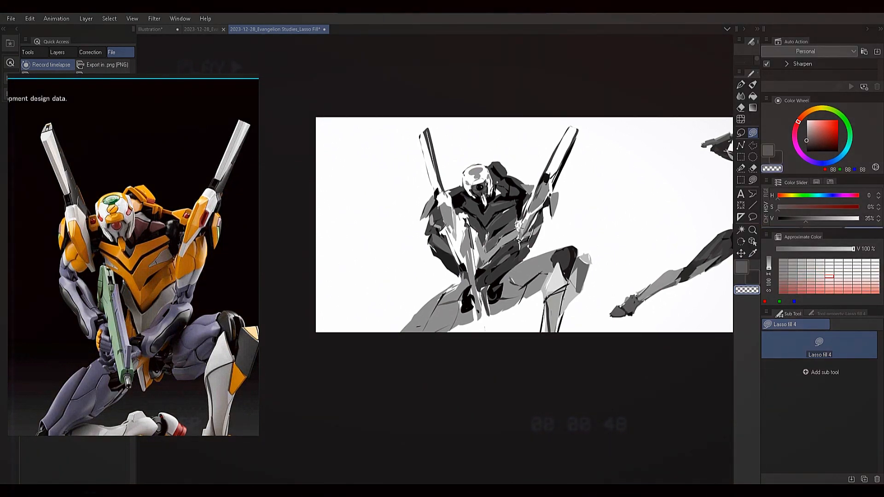
{"action": "left_click", "coordinate": [518, 224], "text": "alt"}
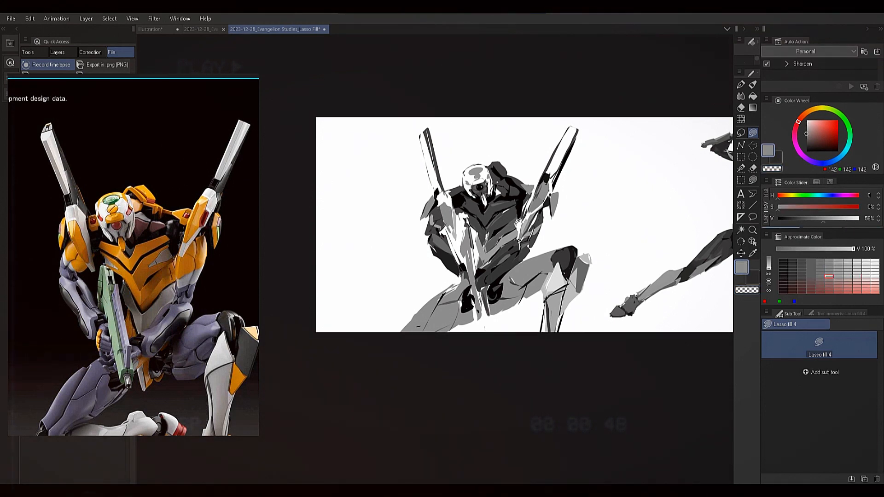
{"action": "left_click", "coordinate": [519, 221], "text": "alt"}
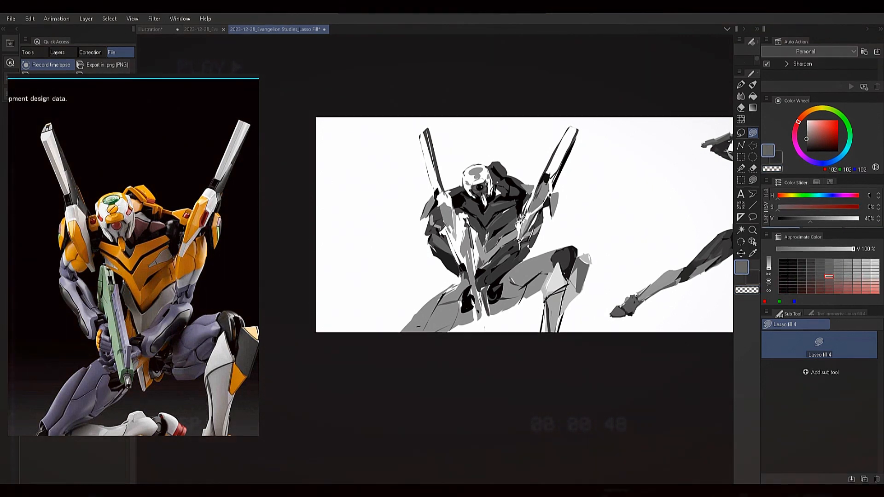
{"action": "left_click", "coordinate": [519, 224], "text": "alt"}
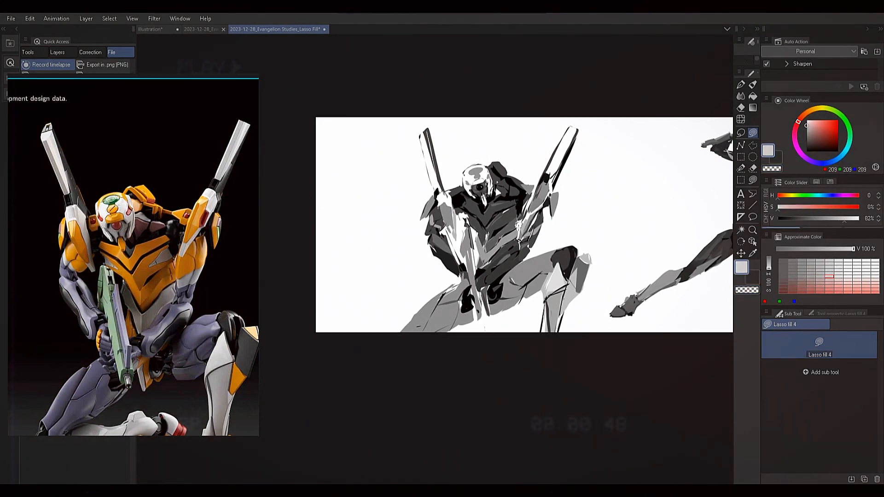
{"action": "key", "text": "c"}
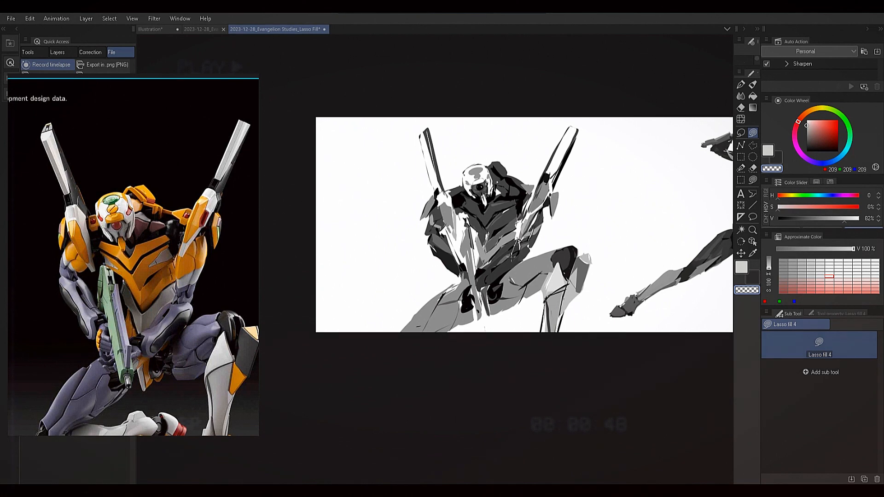
{"action": "mouse_move", "coordinate": [519, 236]}
{"action": "left_mouse_down"}
{"action": "mouse_move", "coordinate": [514, 256]}
{"action": "mouse_move", "coordinate": [517, 222]}
{"action": "left_mouse_up"}
Rework the lower torso and the left forearm's edges with lasso fills in 68% grey, 24% grey and white.
{"action": "left_click", "coordinate": [488, 256], "text": "alt"}
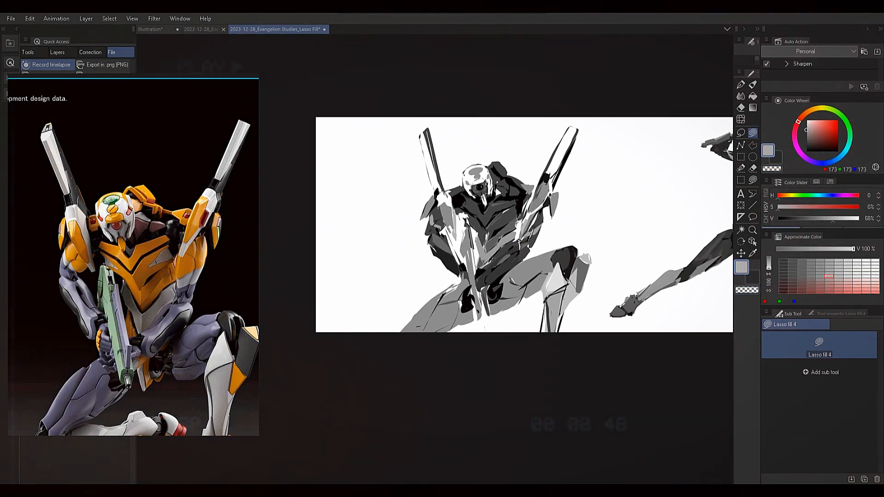
{"action": "left_click", "coordinate": [493, 253], "text": "alt"}
{"action": "left_click_drag", "start_coordinate": [500, 249], "coordinate": [493, 258]}
{"action": "left_click", "coordinate": [511, 246], "text": "alt"}
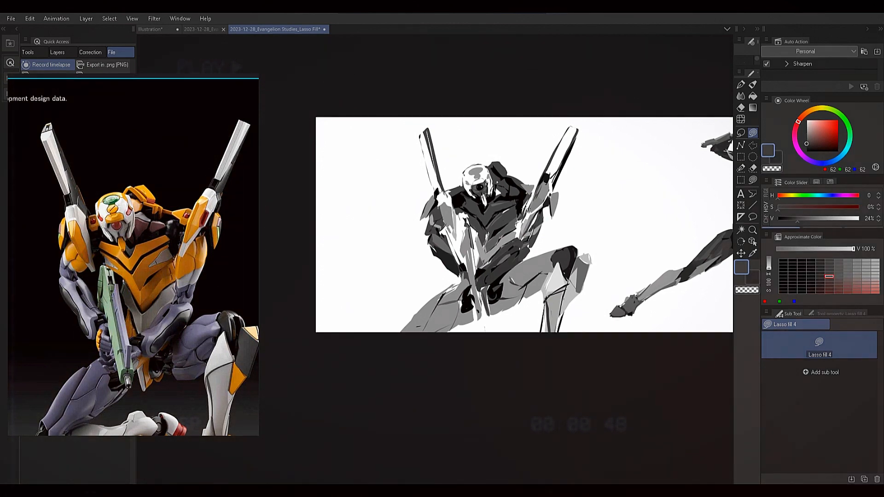
{"action": "left_click", "coordinate": [531, 207], "text": "alt"}
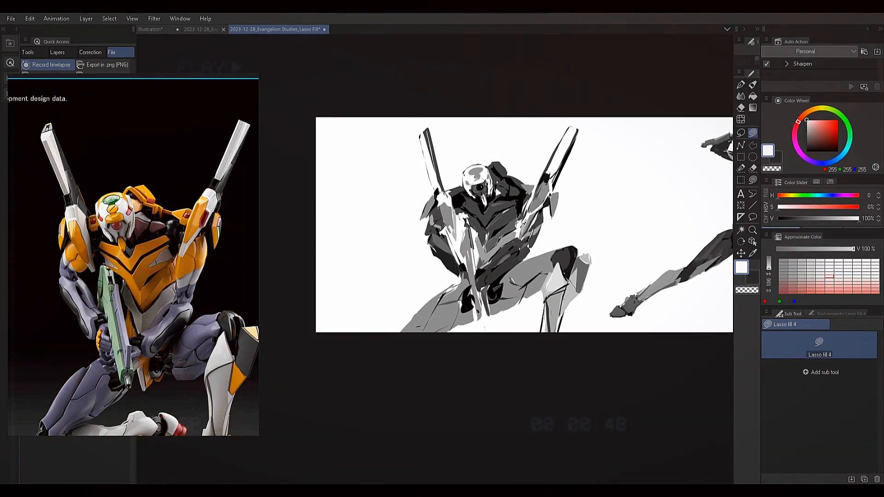
{"action": "left_click", "coordinate": [532, 202], "text": "alt"}
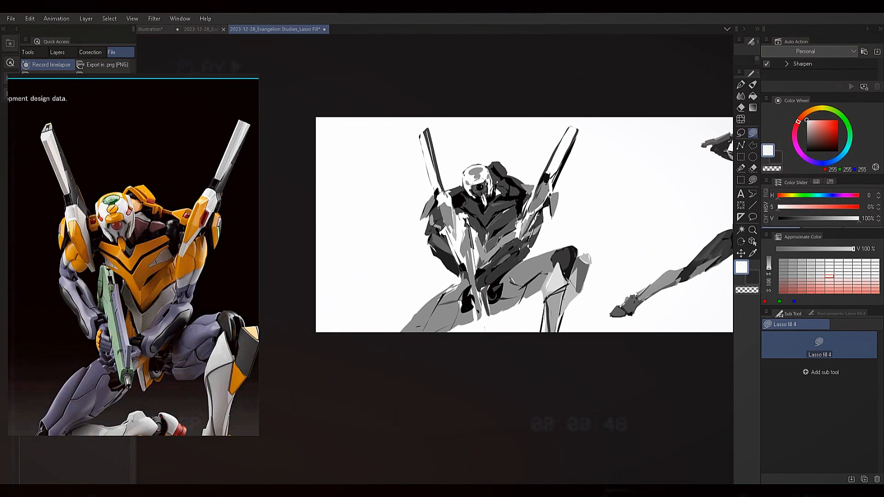
{"action": "left_click", "coordinate": [514, 236], "text": "alt"}
Try bright red lasso fills marking the gaps between the torso and both arms, and undo them.
{"action": "left_click_drag", "start_coordinate": [819, 129], "coordinate": [862, 105]}
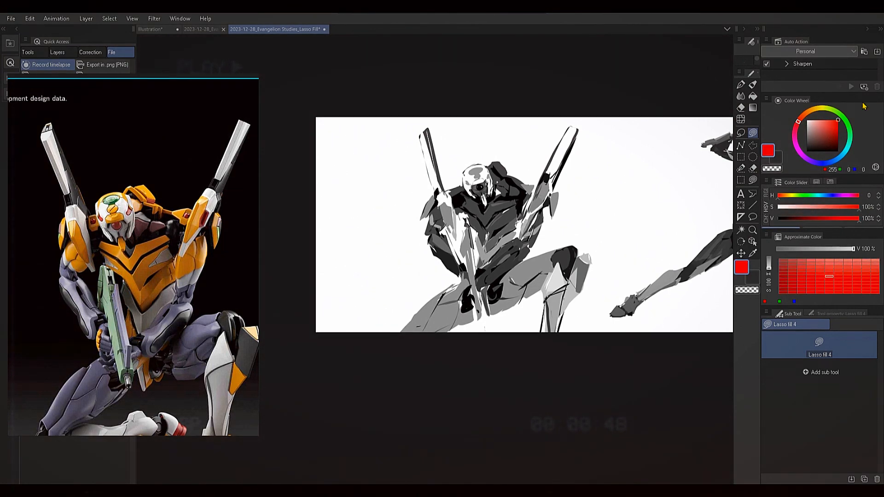
{"action": "mouse_move", "coordinate": [536, 220]}
{"action": "left_mouse_down"}
{"action": "mouse_move", "coordinate": [545, 212]}
{"action": "mouse_move", "coordinate": [506, 239]}
{"action": "mouse_move", "coordinate": [517, 218]}
{"action": "left_mouse_up"}
{"action": "mouse_move", "coordinate": [446, 240]}
{"action": "left_mouse_down"}
{"action": "mouse_move", "coordinate": [451, 289]}
{"action": "mouse_move", "coordinate": [446, 232]}
{"action": "left_mouse_up"}
{"action": "mouse_move", "coordinate": [410, 238]}
{"action": "left_mouse_down"}
{"action": "mouse_move", "coordinate": [424, 281]}
{"action": "mouse_move", "coordinate": [411, 238]}
{"action": "left_mouse_up"}
{"action": "mouse_move", "coordinate": [437, 207]}
{"action": "left_mouse_down"}
{"action": "mouse_move", "coordinate": [386, 306]}
{"action": "mouse_move", "coordinate": [463, 203]}
{"action": "left_mouse_up"}
{"action": "key", "text": "ctrl+z"}
{"action": "key", "text": "ctrl+z"}
{"action": "key", "text": "ctrl+z"}
{"action": "key", "text": "ctrl+z"}
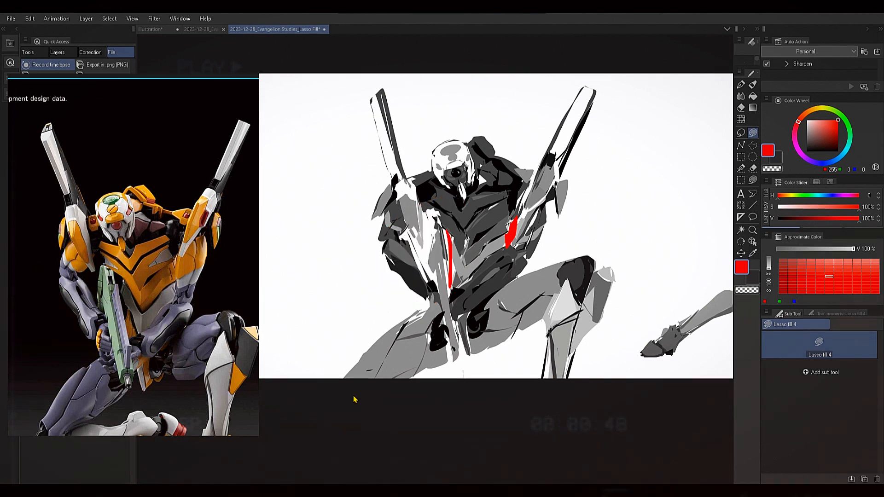
Sample black from the collar beside the helmet's chin for the dark shapes around the neck.
{"action": "mouse_move", "coordinate": [549, 229]}
{"action": "left_mouse_down"}
{"action": "mouse_move", "coordinate": [576, 139]}
{"action": "mouse_move", "coordinate": [548, 256]}
{"action": "mouse_move", "coordinate": [535, 229]}
{"action": "left_mouse_up"}
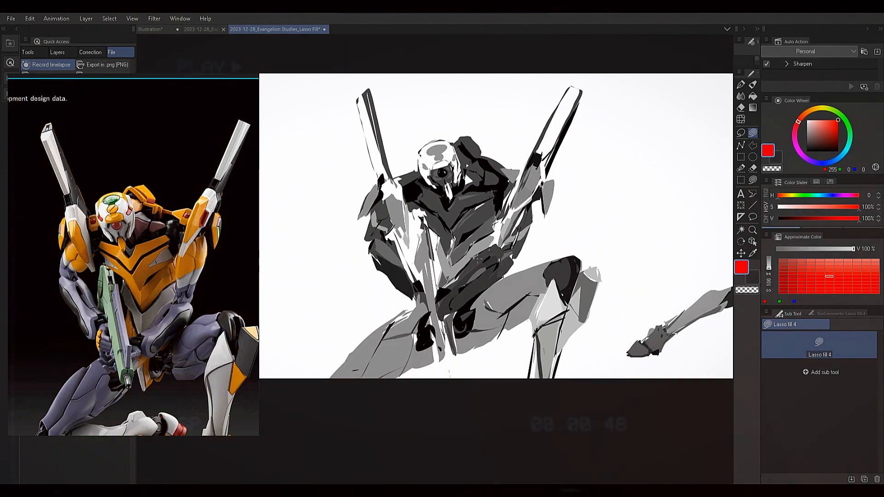
{"action": "left_click_drag", "start_coordinate": [478, 259], "coordinate": [486, 272]}
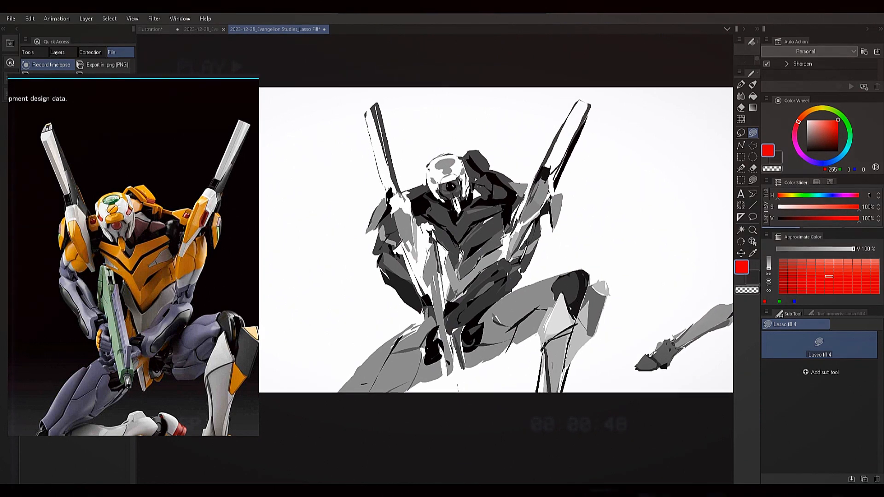
{"action": "left_click", "coordinate": [467, 201], "text": "alt"}
{"action": "left_click", "coordinate": [468, 199], "text": "alt"}
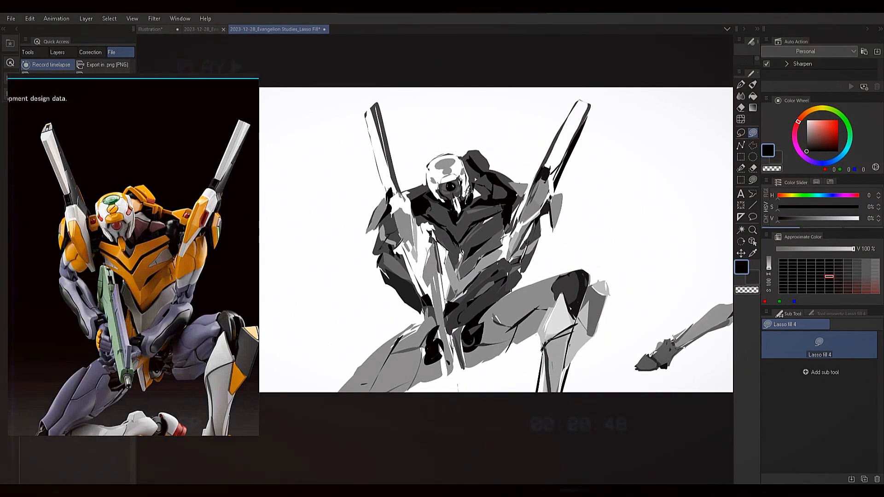
{"action": "left_click_drag", "start_coordinate": [511, 128], "coordinate": [516, 115]}
{"action": "left_click_drag", "start_coordinate": [583, 170], "coordinate": [568, 182]}
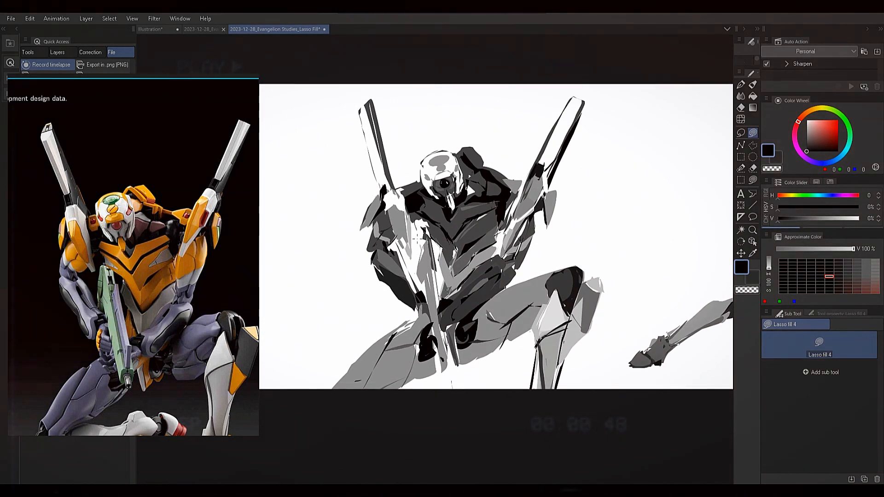
Reshape the left shoulder armour beside the pylon's base with lasso fills in 68%, 58%, 55% and 29% greys.
{"action": "left_click", "coordinate": [519, 189], "text": "alt"}
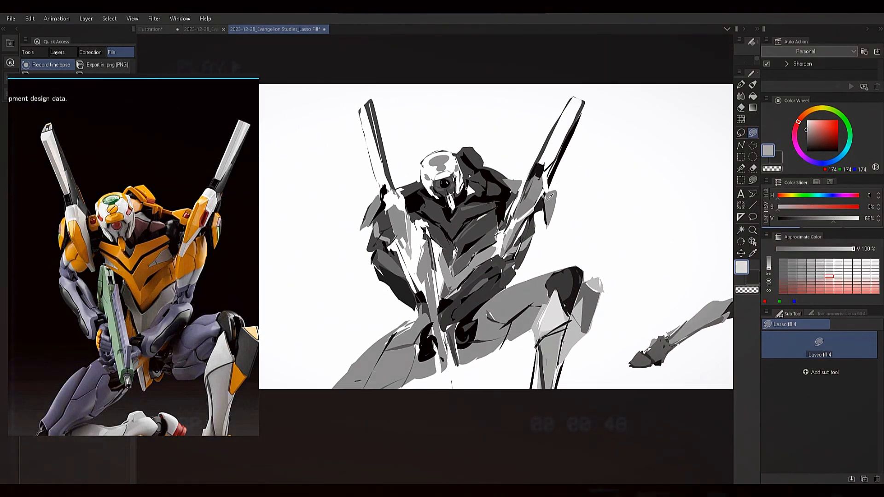
{"action": "left_click", "coordinate": [548, 180], "text": "alt"}
{"action": "left_click", "coordinate": [519, 186], "text": "alt"}
{"action": "left_click", "coordinate": [515, 185], "text": "alt"}
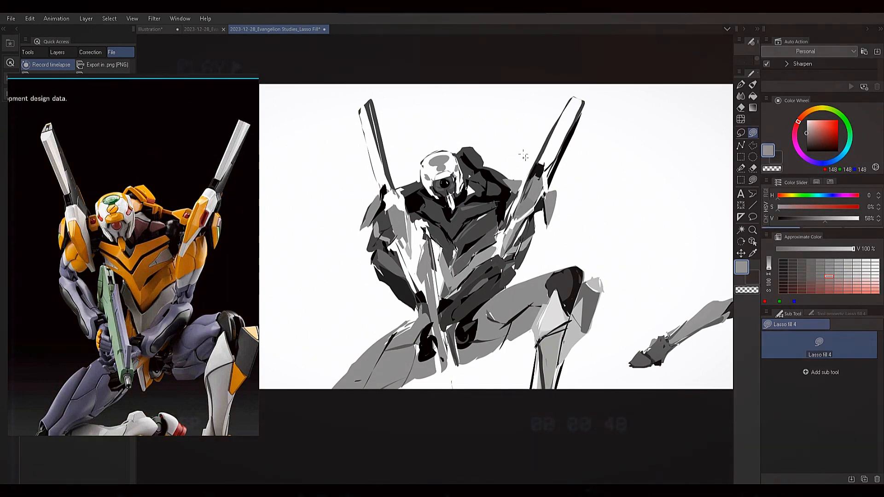
{"action": "left_click", "coordinate": [520, 186], "text": "alt"}
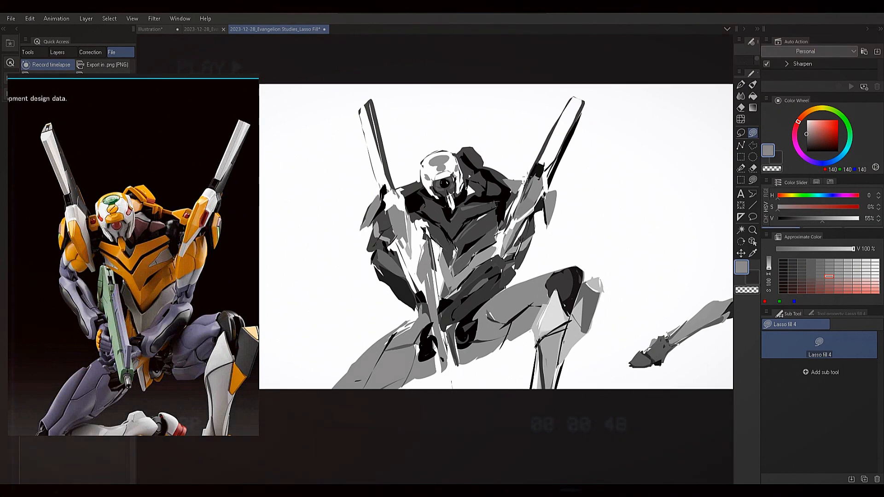
{"action": "left_click", "coordinate": [530, 183], "text": "alt"}
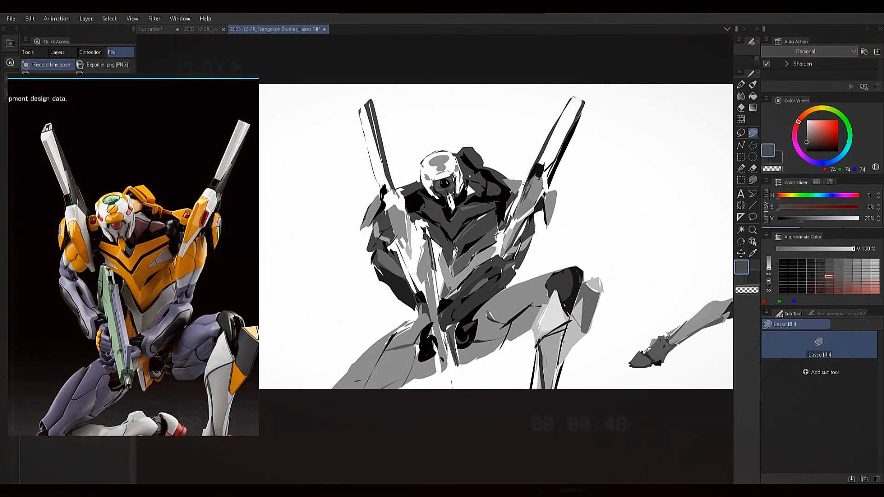
Touch up the raised knee with black and 12% grey and transparent lasso cuts, and compare the figure with the neighbouring study.
{"action": "left_click_drag", "start_coordinate": [585, 268], "coordinate": [546, 271]}
{"action": "mouse_move", "coordinate": [423, 275]}
{"action": "left_mouse_down"}
{"action": "mouse_move", "coordinate": [453, 221]}
{"action": "mouse_move", "coordinate": [451, 243]}
{"action": "left_mouse_up"}
{"action": "left_click", "coordinate": [582, 283], "text": "alt"}
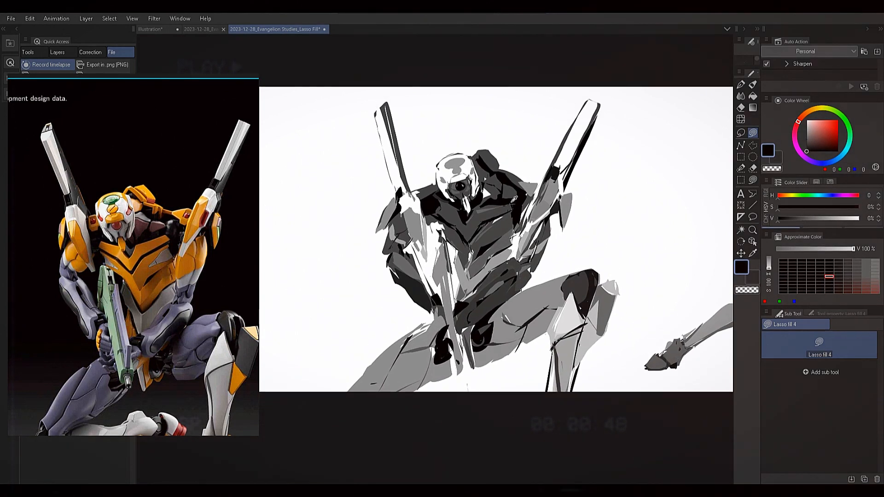
{"action": "key", "text": "c"}
{"action": "mouse_move", "coordinate": [633, 276]}
{"action": "left_mouse_down"}
{"action": "mouse_move", "coordinate": [567, 305]}
{"action": "mouse_move", "coordinate": [608, 317]}
{"action": "left_mouse_up"}
{"action": "left_click_drag", "start_coordinate": [618, 330], "coordinate": [386, 366]}
{"action": "left_click_drag", "start_coordinate": [526, 300], "coordinate": [645, 293]}
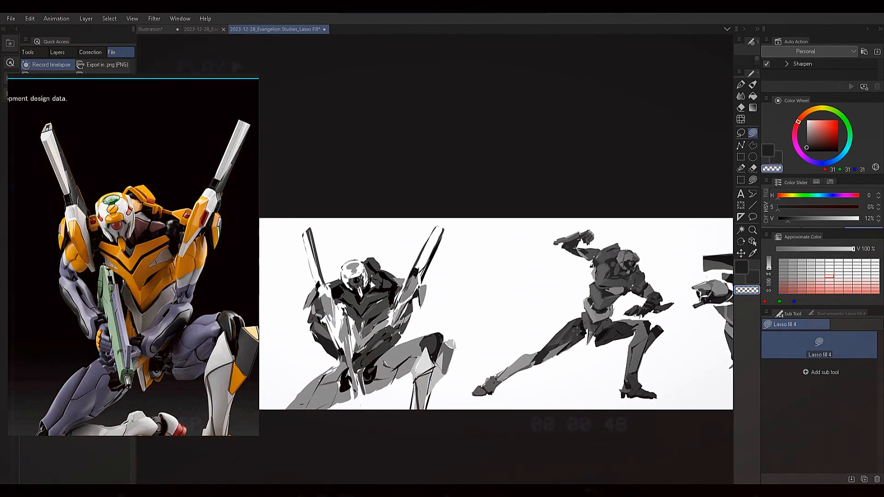
{"action": "left_click_drag", "start_coordinate": [683, 343], "coordinate": [712, 339]}
{"action": "left_click_drag", "start_coordinate": [534, 338], "coordinate": [580, 338]}
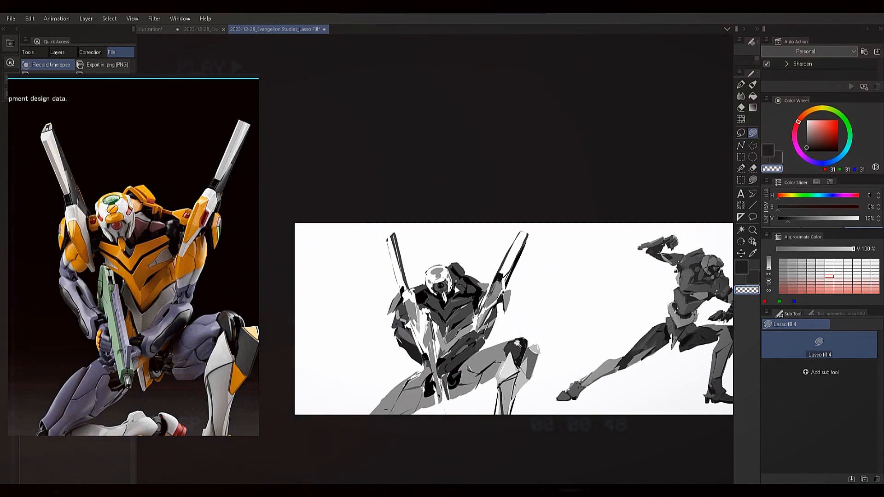
{"action": "mouse_move", "coordinate": [521, 344]}
{"action": "left_mouse_down"}
{"action": "mouse_move", "coordinate": [547, 342]}
{"action": "mouse_move", "coordinate": [502, 350]}
{"action": "left_mouse_up"}
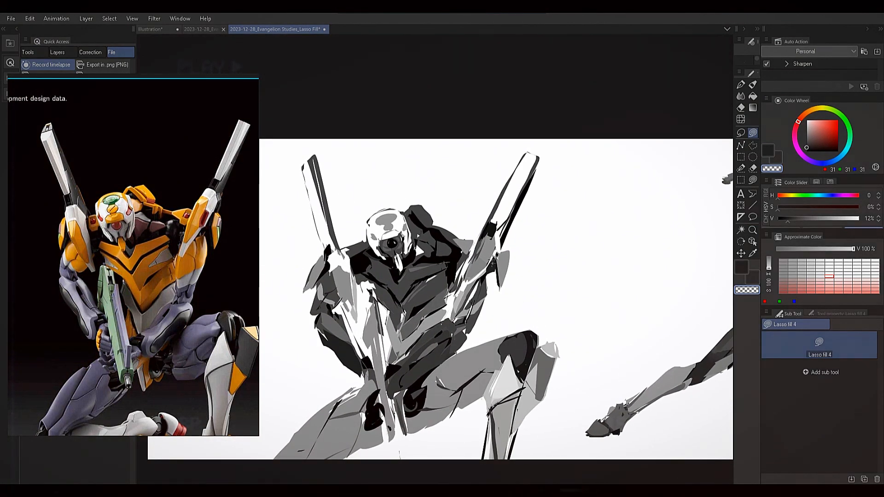
Clean up the chest edge beside the mecha's right forearm with Lasso fill in 86% and 26% greys.
{"action": "key", "text": "b"}
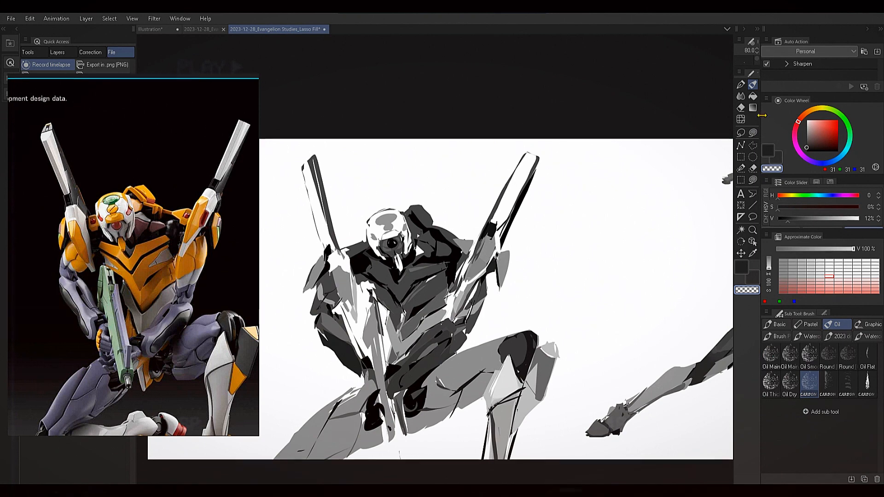
{"action": "left_click", "coordinate": [753, 133]}
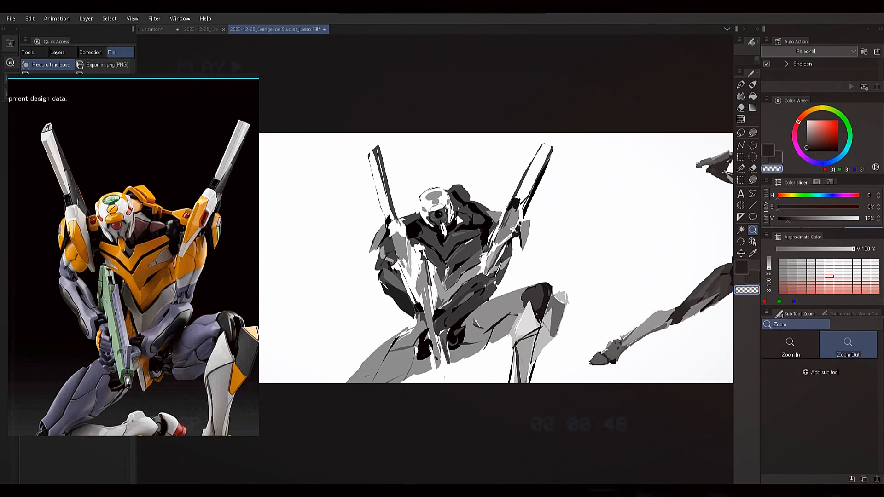
{"action": "left_click_drag", "start_coordinate": [407, 253], "coordinate": [415, 259]}
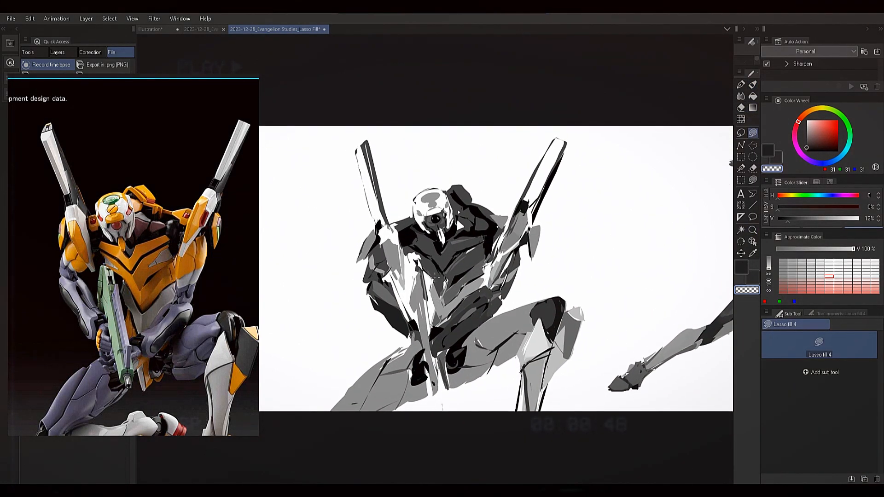
{"action": "left_click", "coordinate": [432, 276], "text": "alt"}
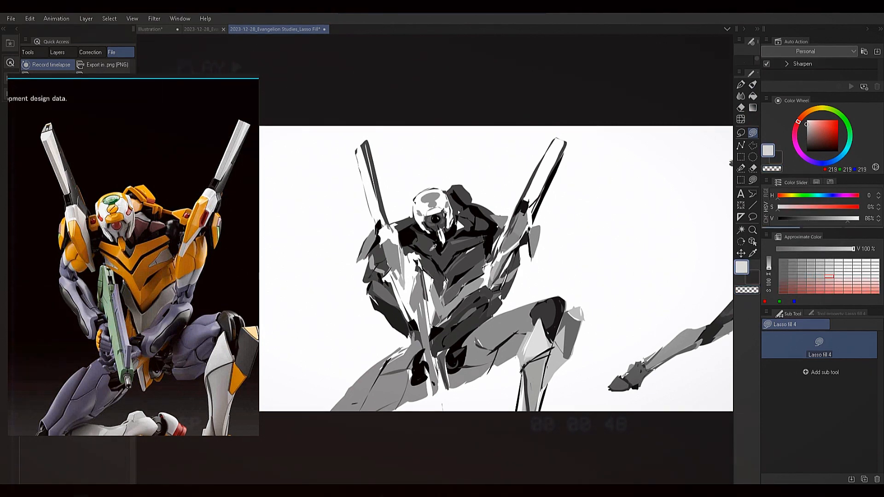
{"action": "left_click", "coordinate": [431, 266], "text": "alt"}
{"action": "mouse_move", "coordinate": [420, 253]}
{"action": "left_mouse_down"}
{"action": "mouse_move", "coordinate": [425, 265]}
{"action": "mouse_move", "coordinate": [416, 252]}
{"action": "left_mouse_up"}
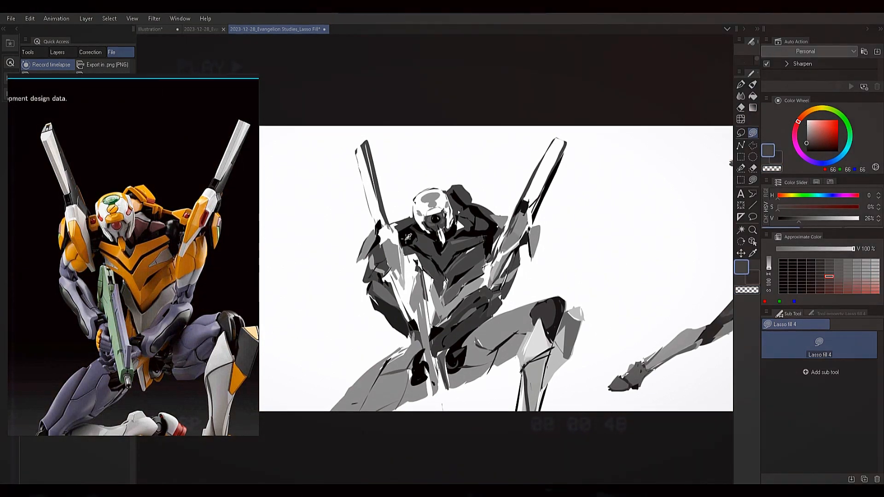
Define the right shoulder and collar beside the pylon's base with lasso fills in black and 26% grey.
{"action": "left_click", "coordinate": [403, 240], "text": "alt"}
{"action": "key", "text": "ctrl"}
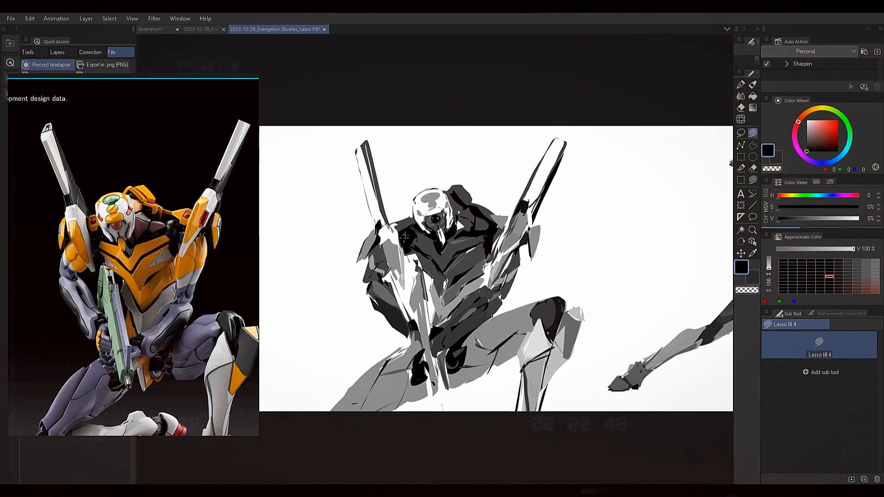
{"action": "left_click", "coordinate": [400, 217], "text": "alt"}
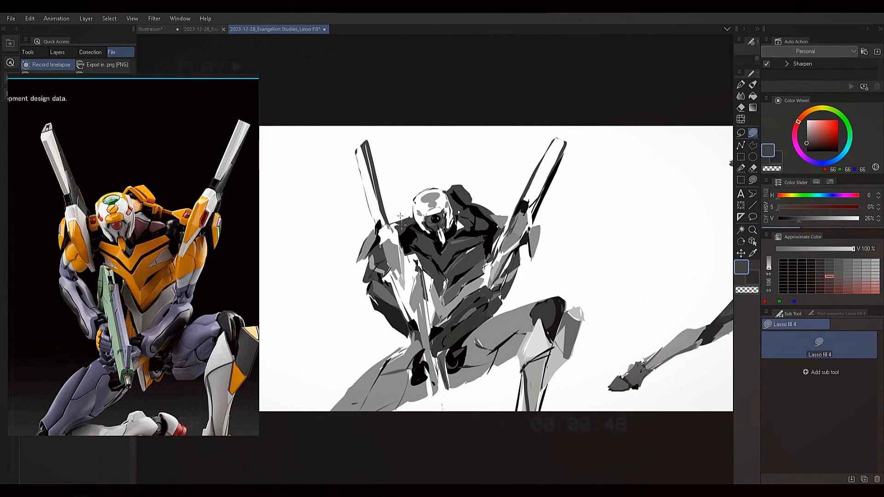
{"action": "left_click", "coordinate": [396, 237], "text": "alt"}
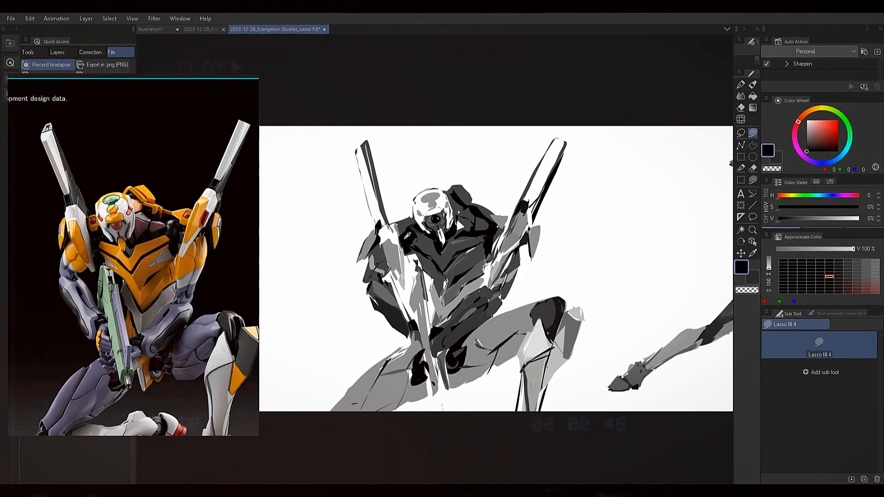
{"action": "left_click", "coordinate": [397, 230], "text": "alt"}
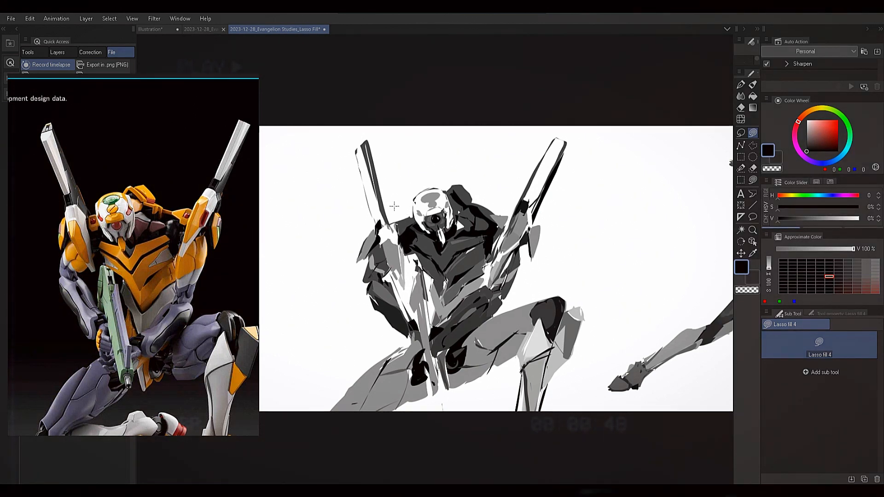
Refine the chest armour beside the mecha's left forearm with lasso fills in 26%, 61% and 4% greys and black.
{"action": "mouse_move", "coordinate": [540, 237]}
{"action": "left_mouse_down"}
{"action": "mouse_move", "coordinate": [522, 235]}
{"action": "mouse_move", "coordinate": [578, 244]}
{"action": "left_mouse_up"}
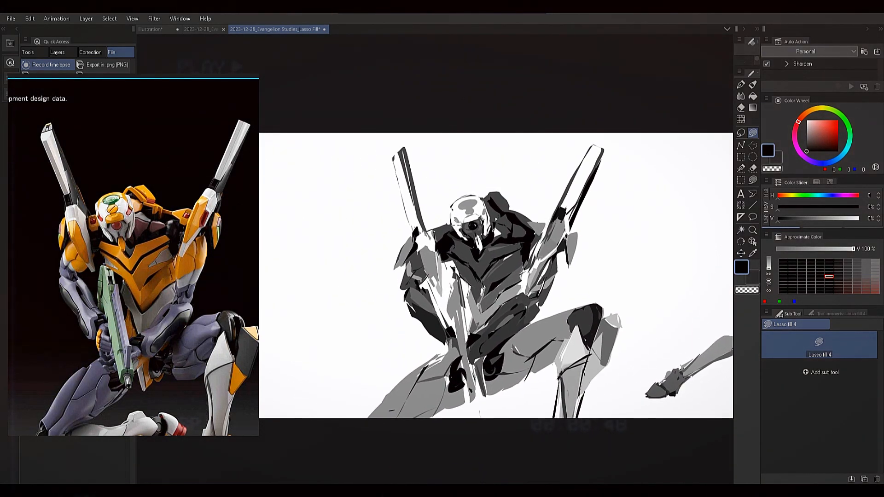
{"action": "left_click_drag", "start_coordinate": [533, 264], "coordinate": [491, 250]}
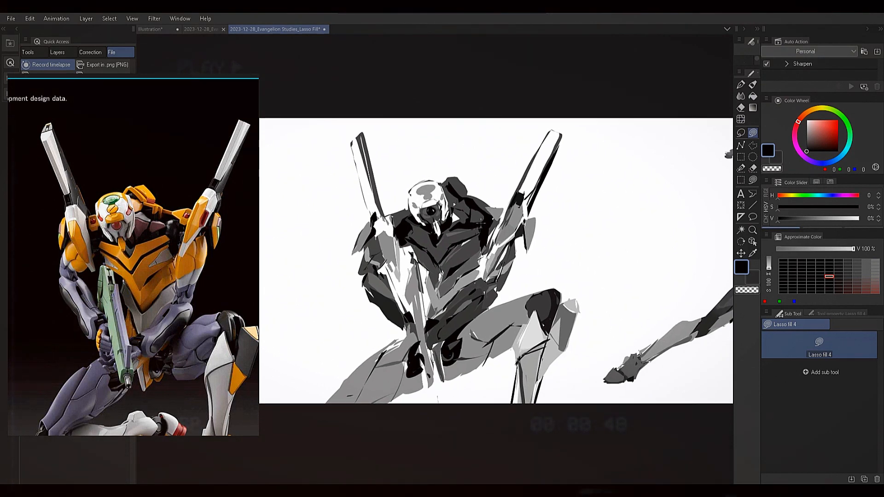
{"action": "left_click", "coordinate": [481, 229], "text": "alt"}
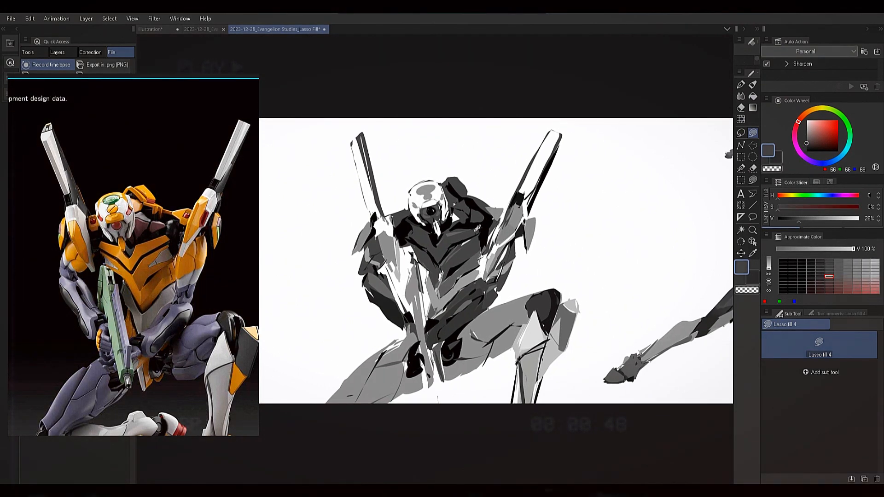
{"action": "left_click", "coordinate": [464, 252], "text": "alt"}
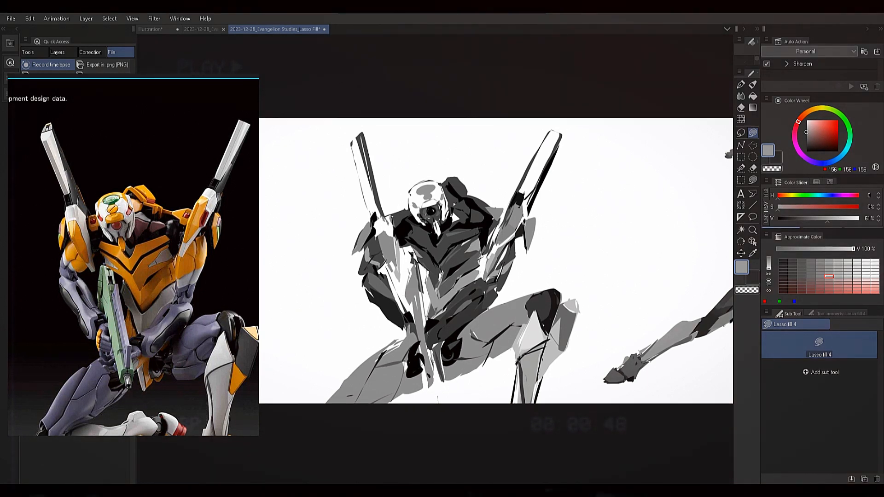
{"action": "left_click", "coordinate": [483, 237], "text": "alt"}
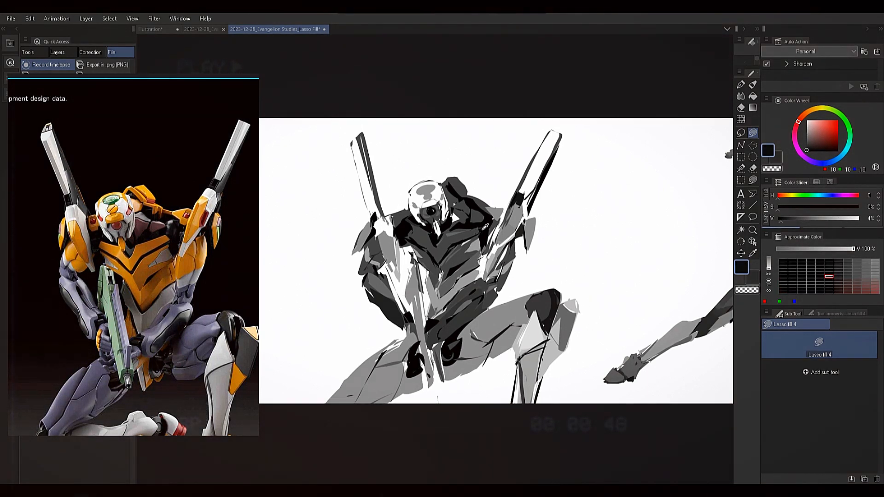
{"action": "left_click", "coordinate": [480, 243], "text": "alt"}
{"action": "left_click", "coordinate": [483, 239], "text": "alt"}
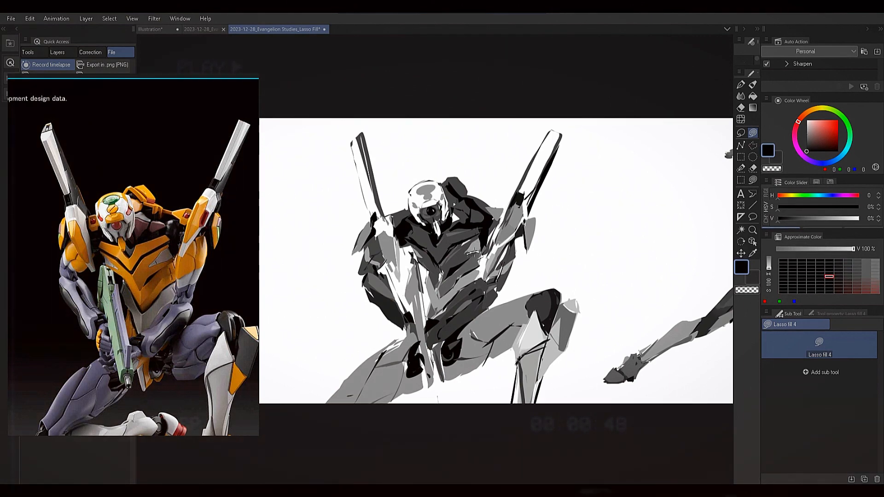
Clean up the chest plates and the gap above the rifle with lasso fills in 49%, 26%, 13% and 28% greys and transparent cuts.
{"action": "left_click", "coordinate": [417, 253], "text": "alt"}
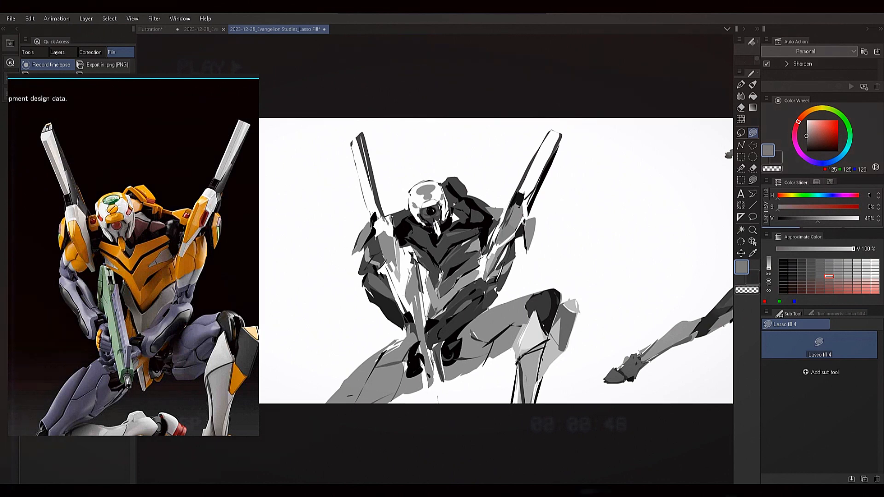
{"action": "left_click", "coordinate": [462, 253], "text": "alt"}
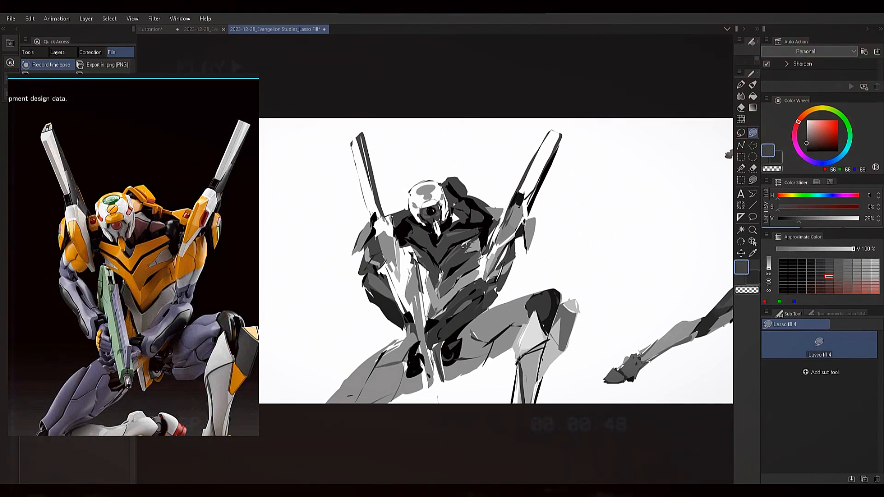
{"action": "left_click", "coordinate": [450, 248], "text": "alt"}
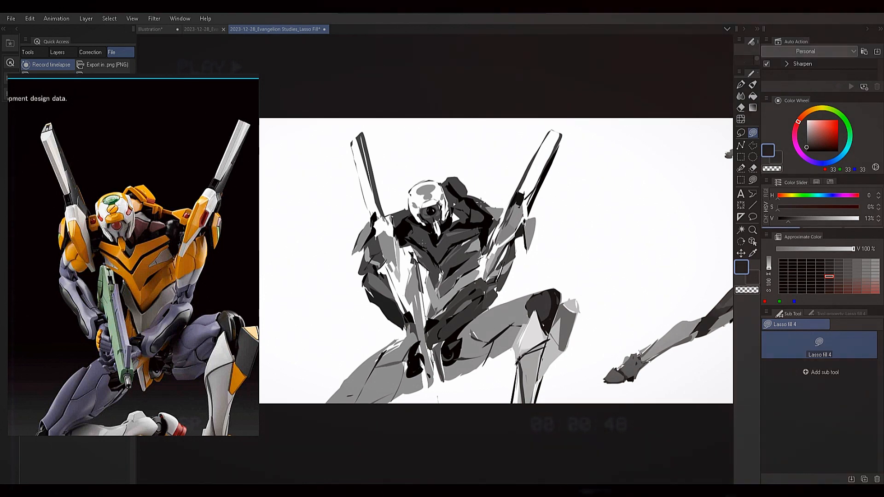
{"action": "left_click", "coordinate": [411, 258], "text": "alt"}
{"action": "left_click", "coordinate": [416, 258], "text": "alt"}
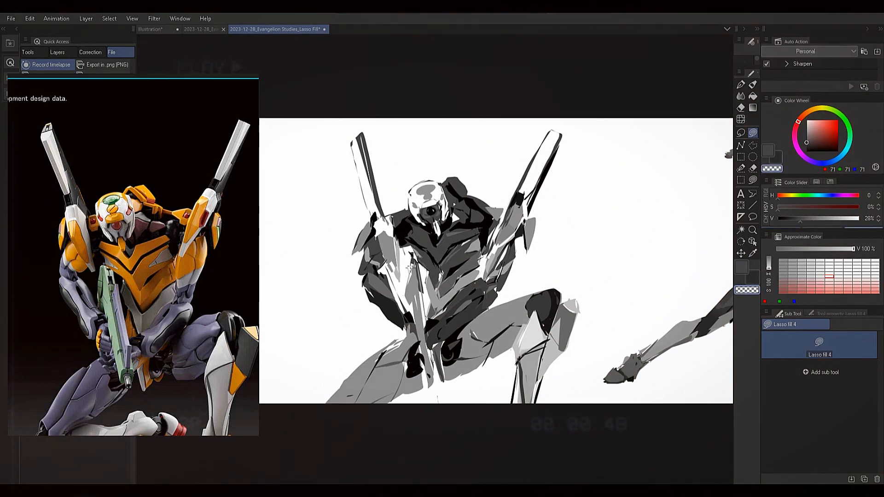
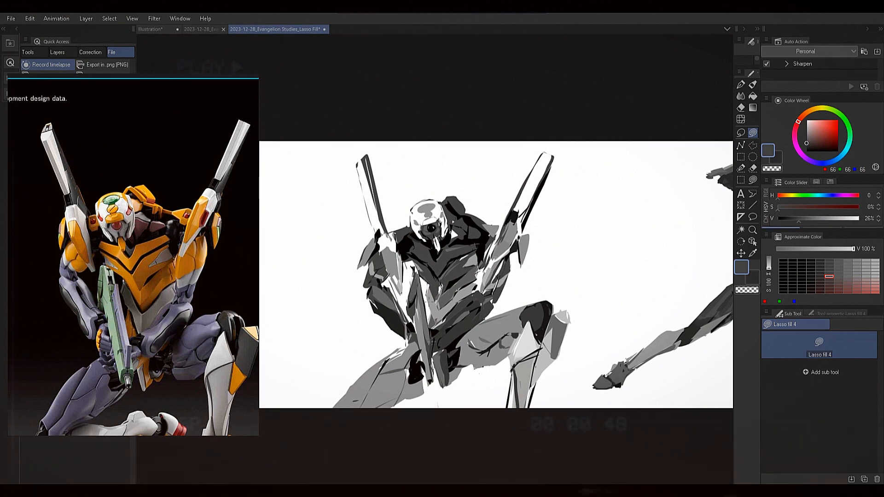
Shade the rifle held in front of the torso with Lasso fill in 42%, 25%, 16%, 9%, 40% and 58% greys.
{"action": "left_click", "coordinate": [428, 304], "text": "alt"}
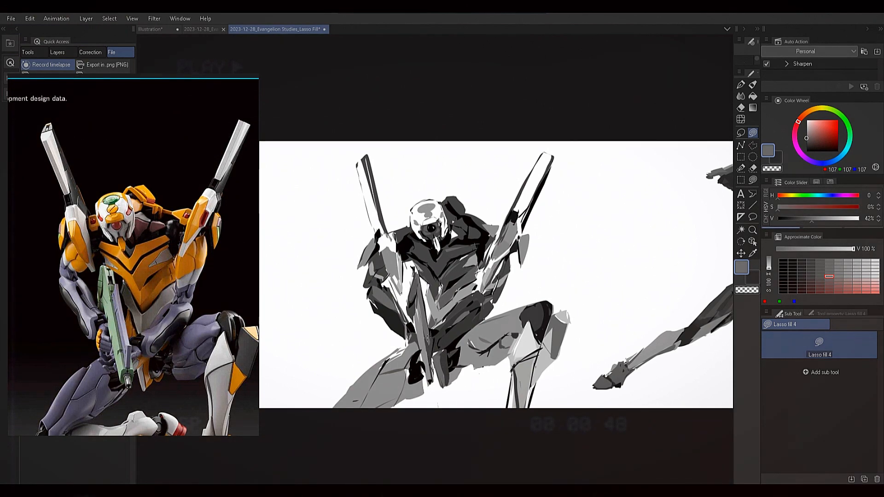
{"action": "left_click", "coordinate": [426, 341], "text": "alt"}
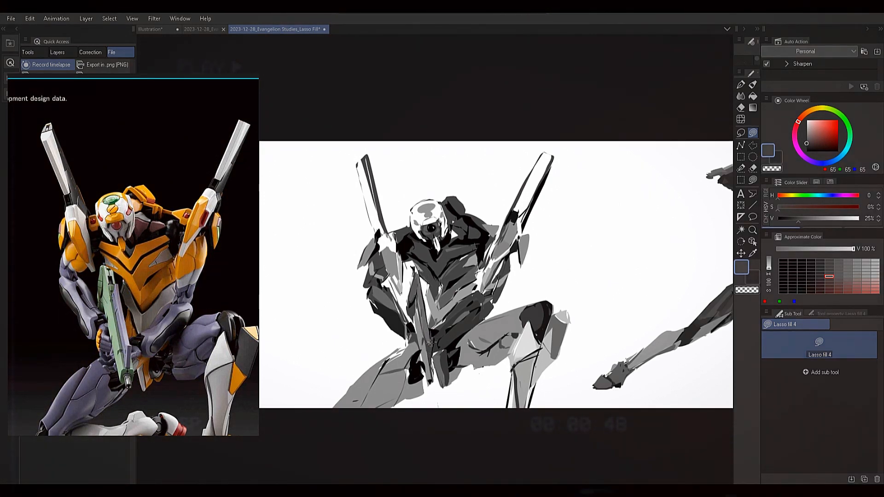
{"action": "left_click", "coordinate": [791, 218]}
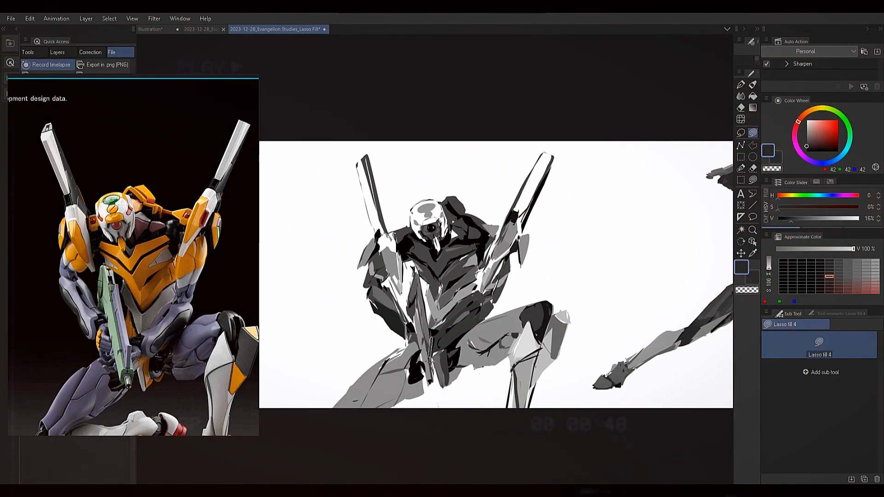
{"action": "left_click", "coordinate": [784, 218]}
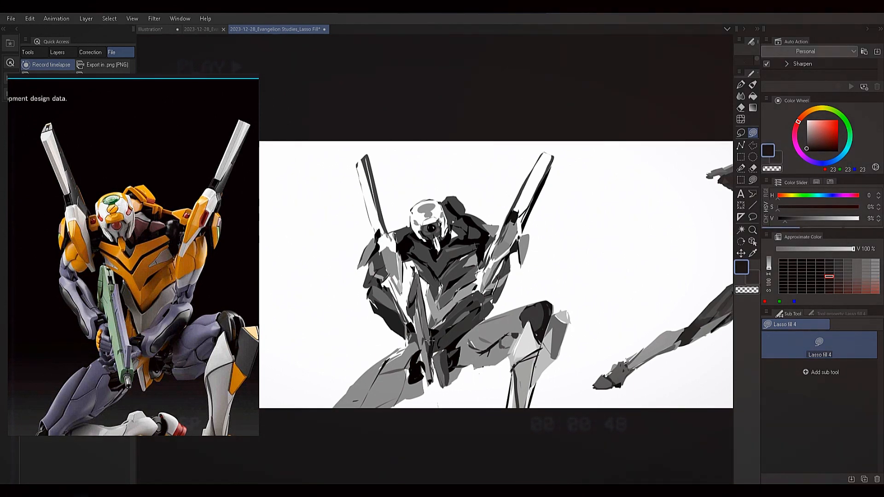
{"action": "left_click", "coordinate": [810, 219]}
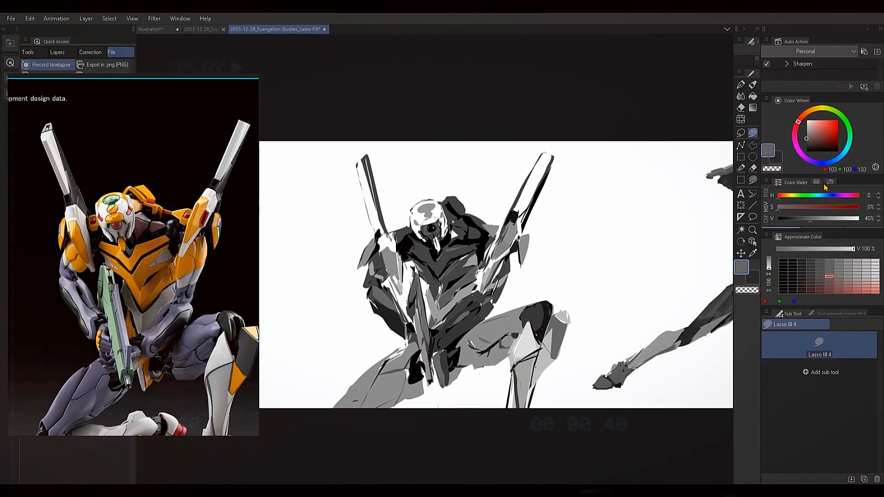
{"action": "left_click", "coordinate": [825, 218]}
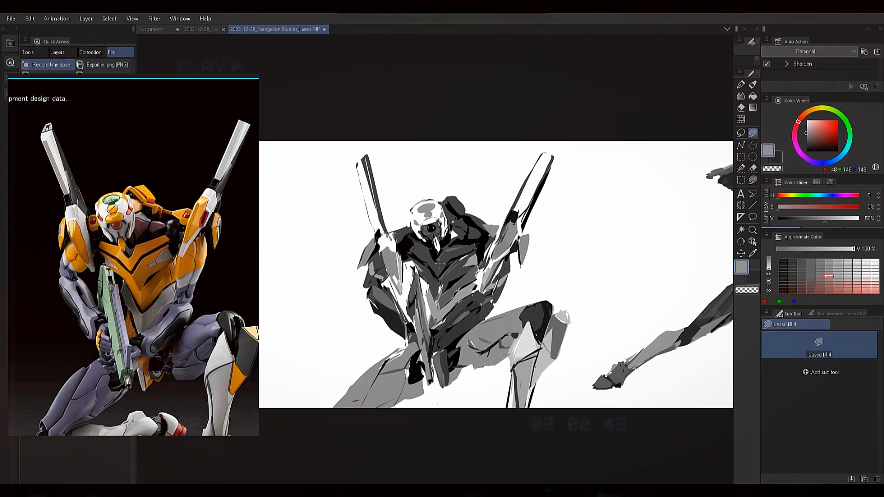
Sharpen the rifle arm and the chest edge next to it with lasso fills in black, 65% grey and white.
{"action": "left_click_drag", "start_coordinate": [496, 253], "coordinate": [505, 222]}
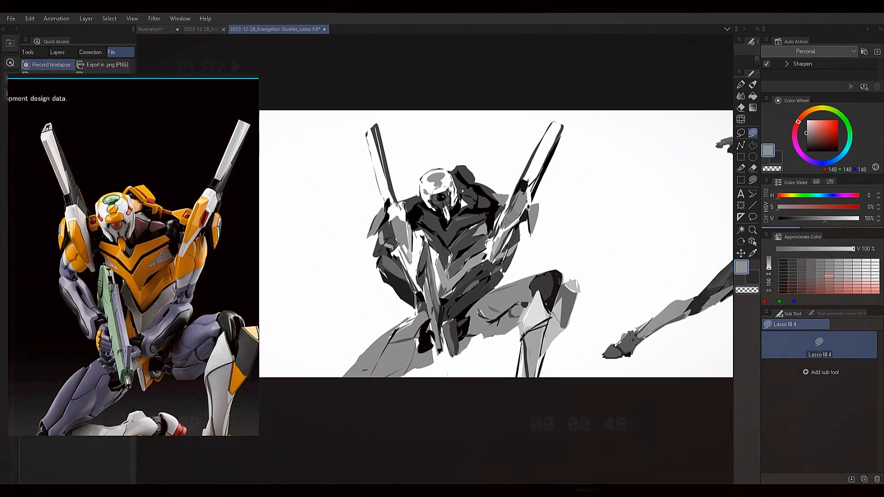
{"action": "left_click", "coordinate": [407, 249], "text": "alt"}
{"action": "left_click", "coordinate": [412, 220], "text": "alt"}
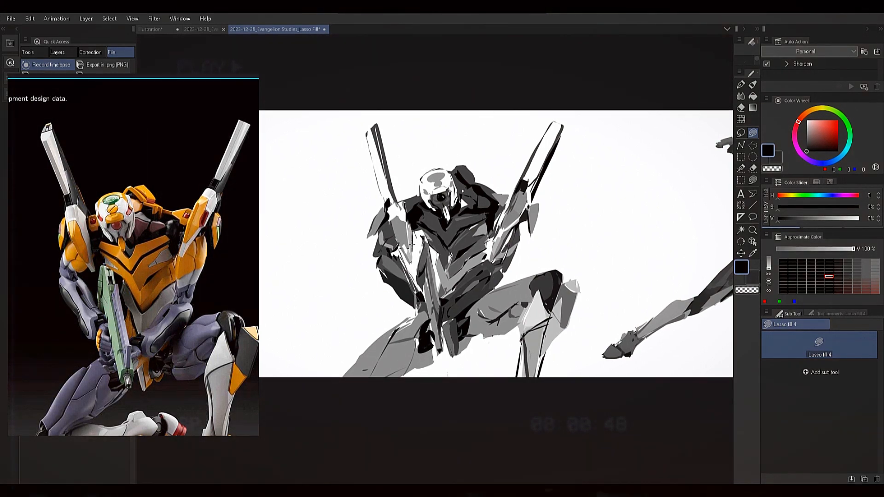
{"action": "left_click", "coordinate": [387, 277], "text": "alt"}
{"action": "left_click", "coordinate": [417, 252], "text": "alt"}
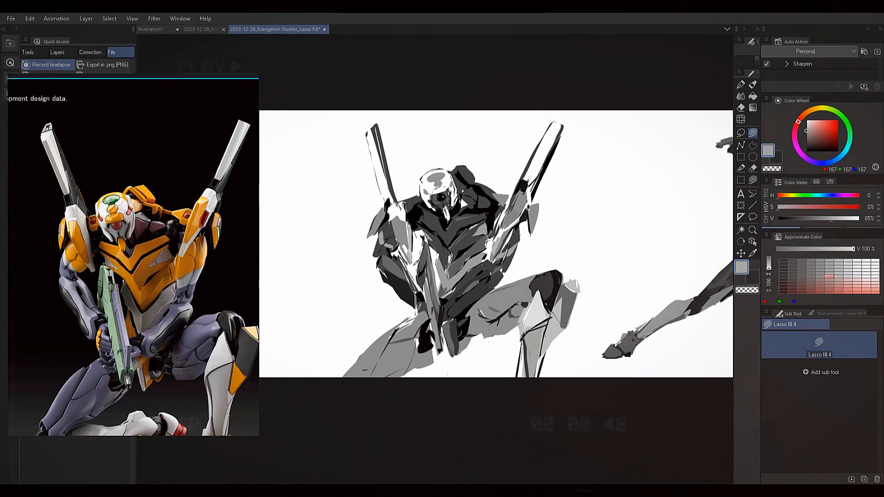
{"action": "left_click", "coordinate": [415, 266], "text": "alt"}
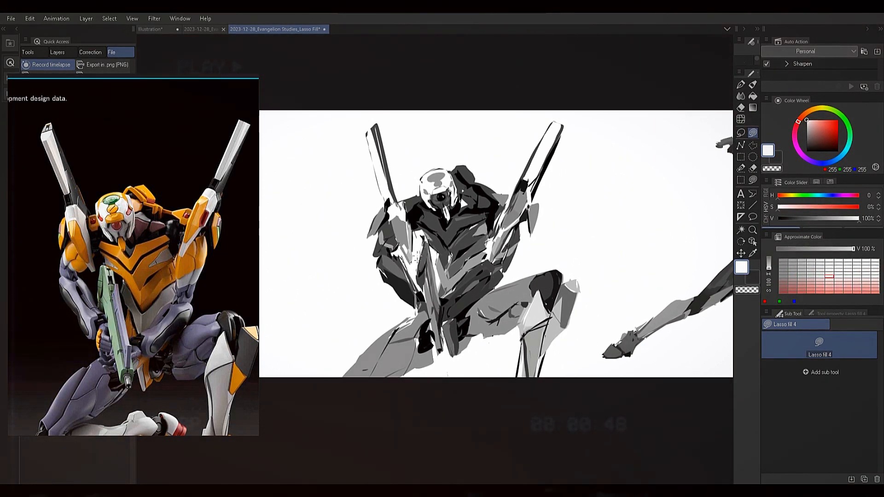
{"action": "mouse_move", "coordinate": [414, 233]}
{"action": "left_mouse_down"}
{"action": "mouse_move", "coordinate": [416, 257]}
{"action": "mouse_move", "coordinate": [414, 234]}
{"action": "left_mouse_up"}
Touch up the mecha's left forearm and the edge of the raised knee with lasso fills in 31% grey and white.
{"action": "left_click_drag", "start_coordinate": [492, 239], "coordinate": [485, 226]}
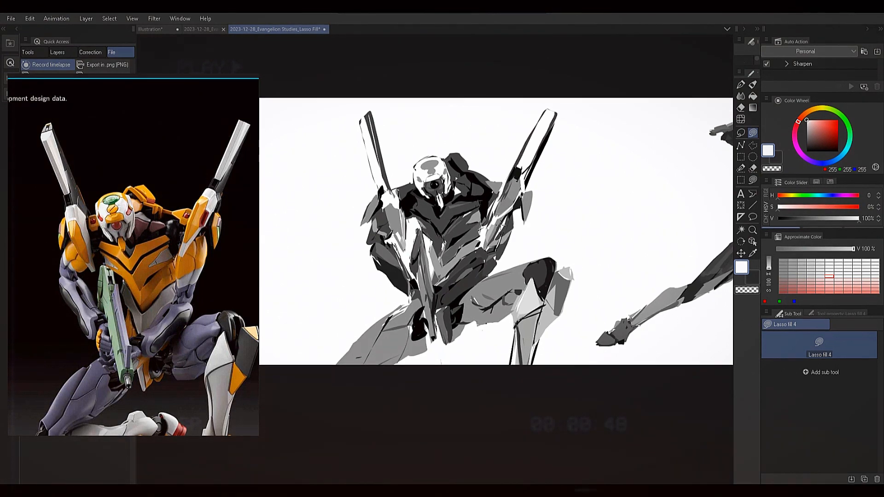
{"action": "left_click", "coordinate": [482, 230], "text": "alt"}
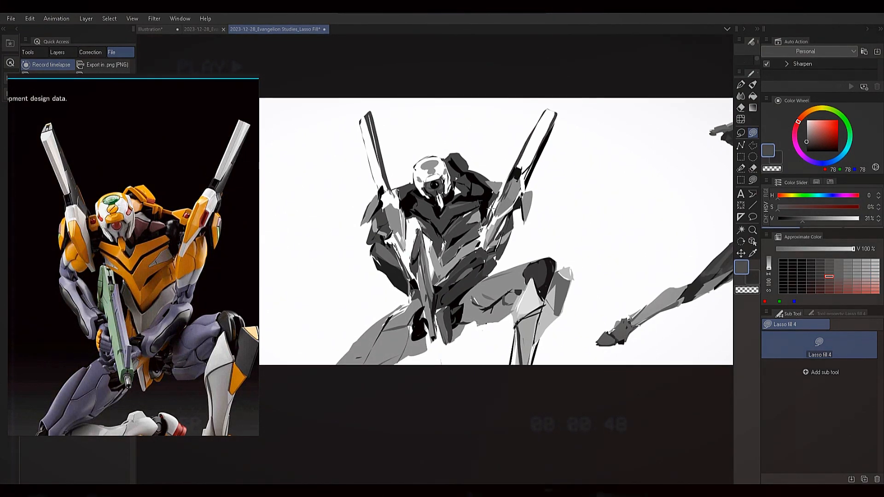
{"action": "left_click", "coordinate": [550, 251], "text": "alt"}
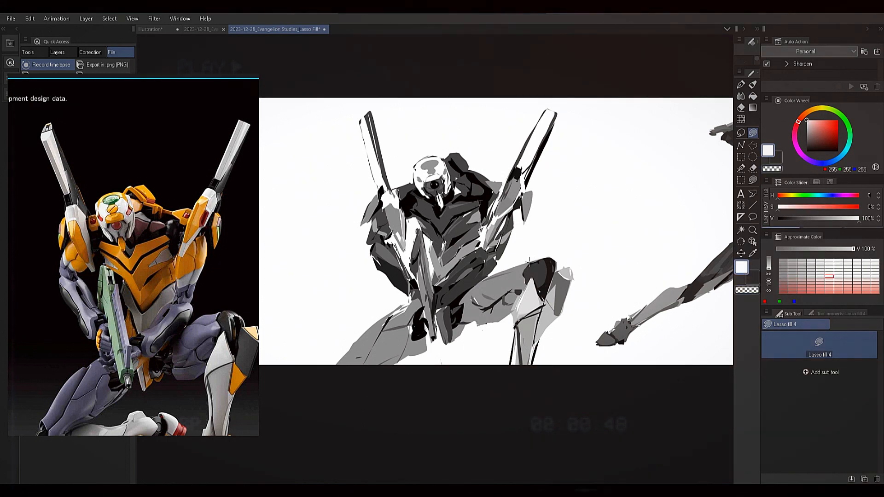
{"action": "left_click_drag", "start_coordinate": [640, 205], "coordinate": [702, 199]}
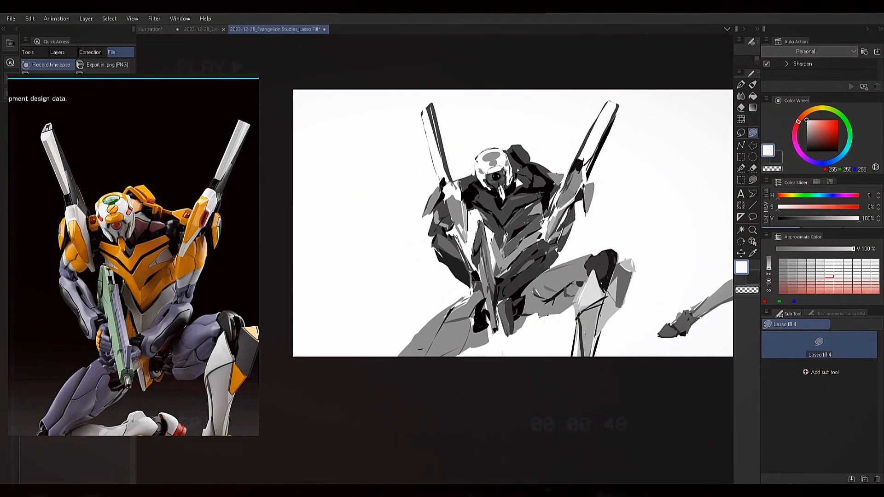
{"action": "left_click_drag", "start_coordinate": [546, 331], "coordinate": [476, 369]}
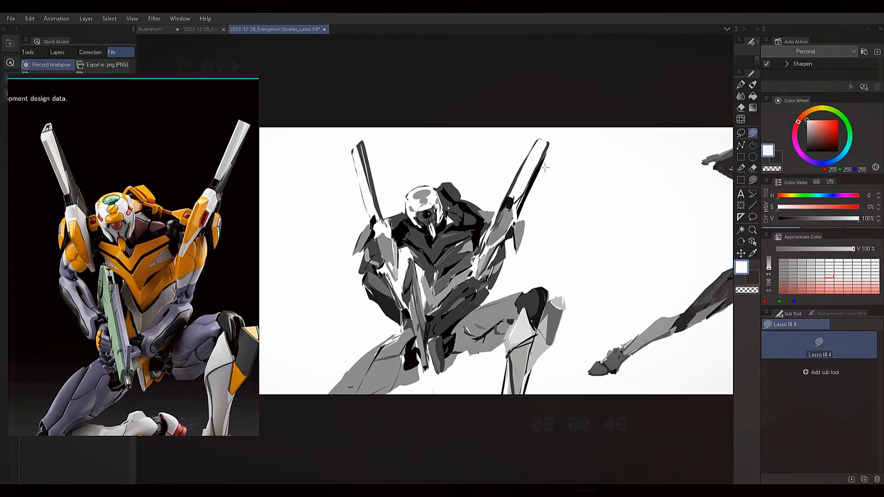
Define the chest, abdomen and rifle-side forearm with lasso fills in black, 7% and 26% greys.
{"action": "left_click", "coordinate": [483, 221], "text": "alt"}
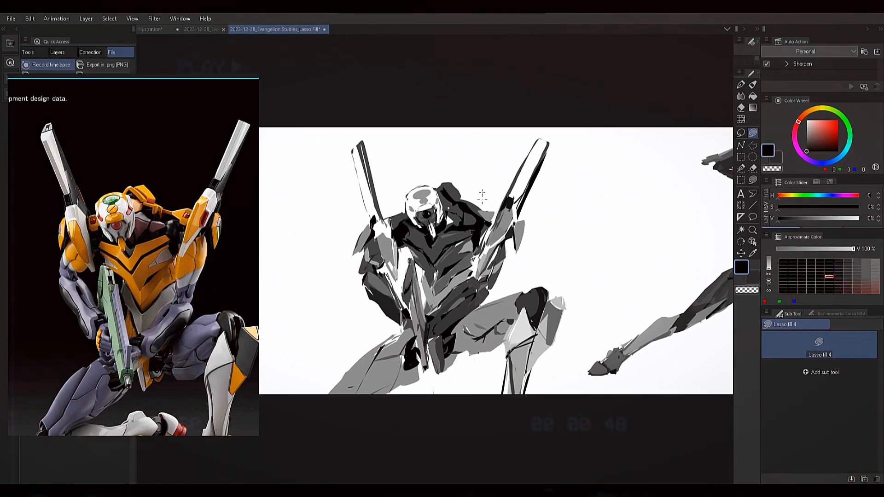
{"action": "left_click_drag", "start_coordinate": [482, 192], "coordinate": [499, 144]}
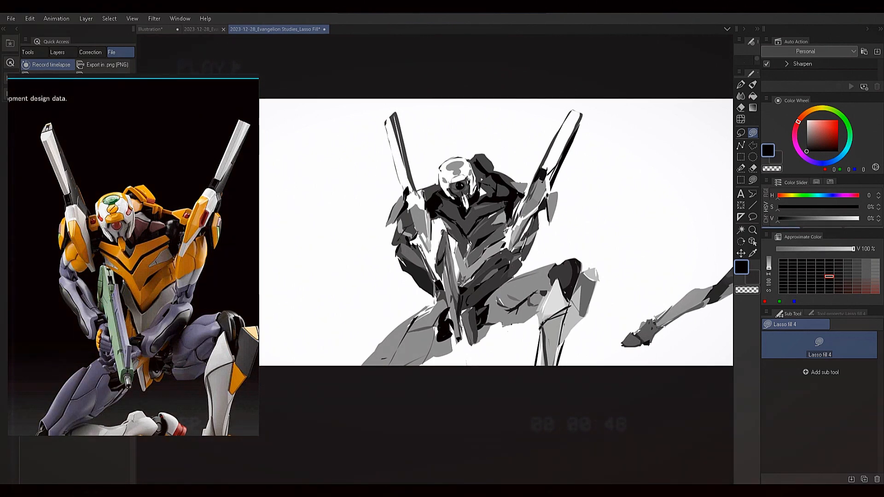
{"action": "left_click", "coordinate": [463, 267], "text": "alt"}
{"action": "left_click", "coordinate": [465, 242], "text": "alt"}
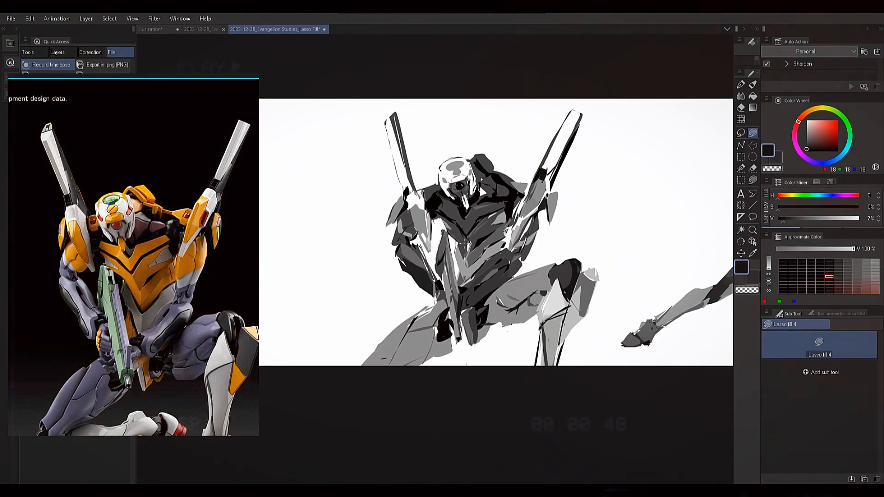
{"action": "left_click", "coordinate": [431, 253], "text": "alt"}
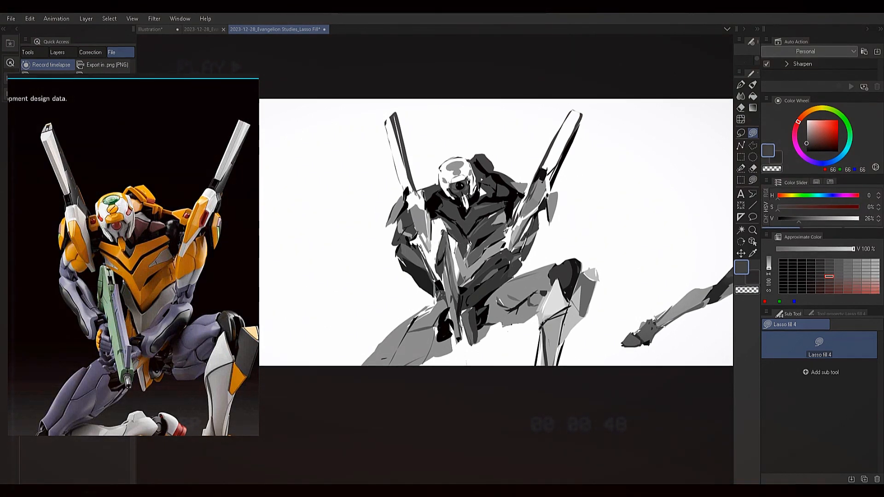
Detail the hand gripping the rifle with small lasso fills in black, 26% and 1% greys.
{"action": "left_click", "coordinate": [441, 295], "text": "alt"}
{"action": "left_click", "coordinate": [442, 297], "text": "alt"}
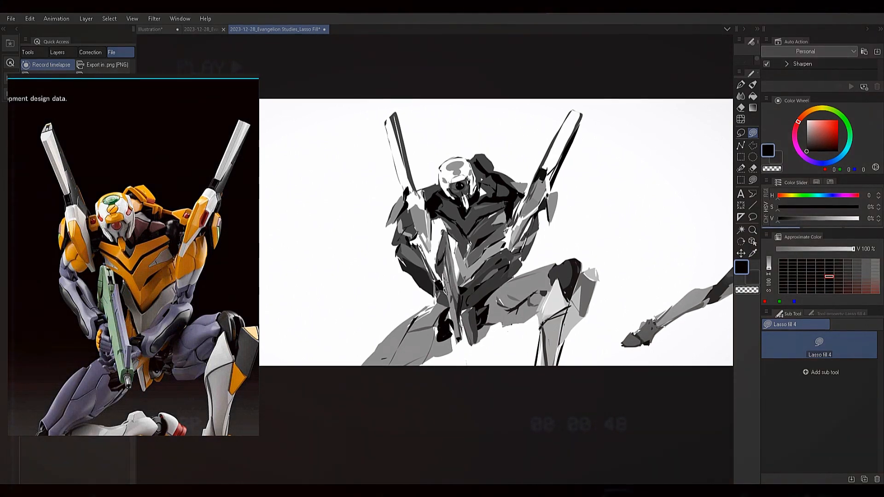
{"action": "left_click", "coordinate": [444, 290], "text": "alt"}
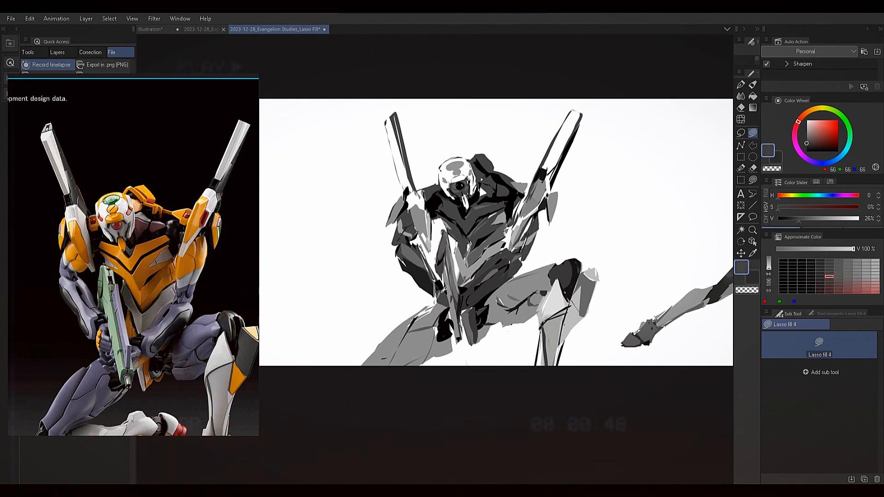
{"action": "left_click", "coordinate": [440, 288], "text": "alt"}
{"action": "left_click", "coordinate": [441, 289], "text": "alt"}
{"action": "left_click", "coordinate": [450, 286], "text": "alt"}
{"action": "left_click", "coordinate": [444, 289], "text": "alt"}
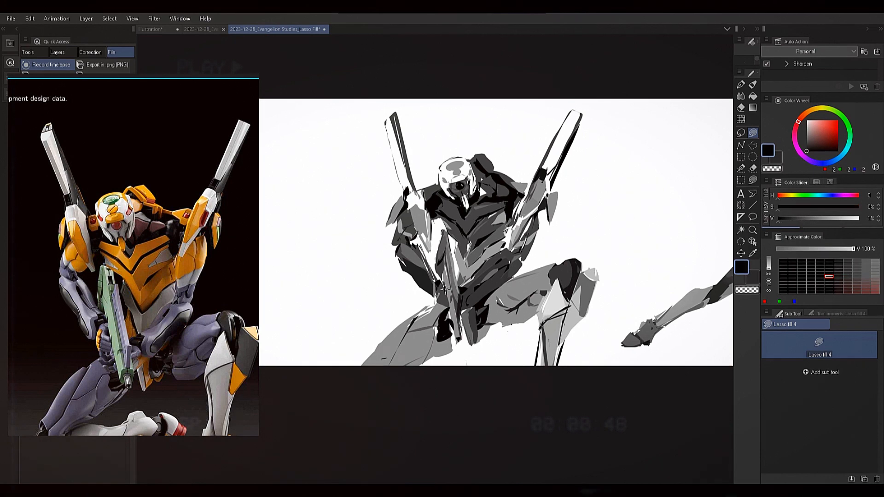
Refine the hand and lower abdomen beside the rifle with small lasso fills in 40%, 61%, 1% and 54% greys.
{"action": "left_click", "coordinate": [471, 297], "text": "alt"}
{"action": "left_click", "coordinate": [466, 298], "text": "alt"}
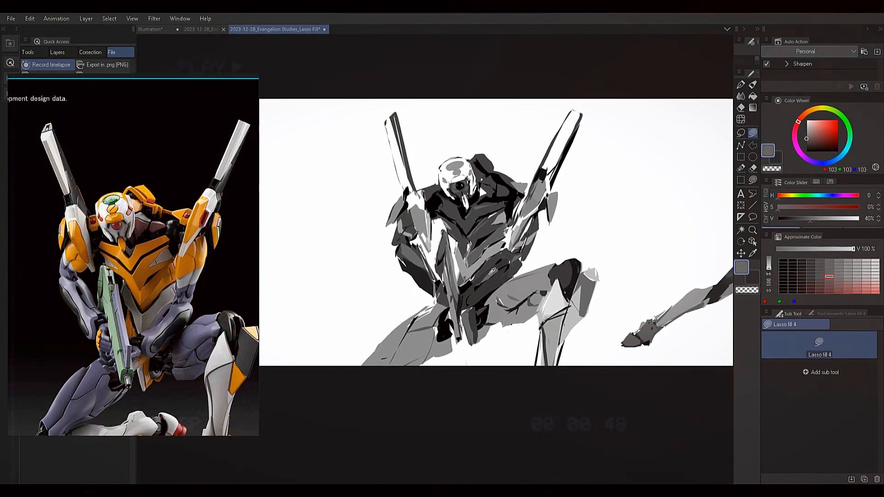
{"action": "left_click", "coordinate": [462, 299], "text": "alt"}
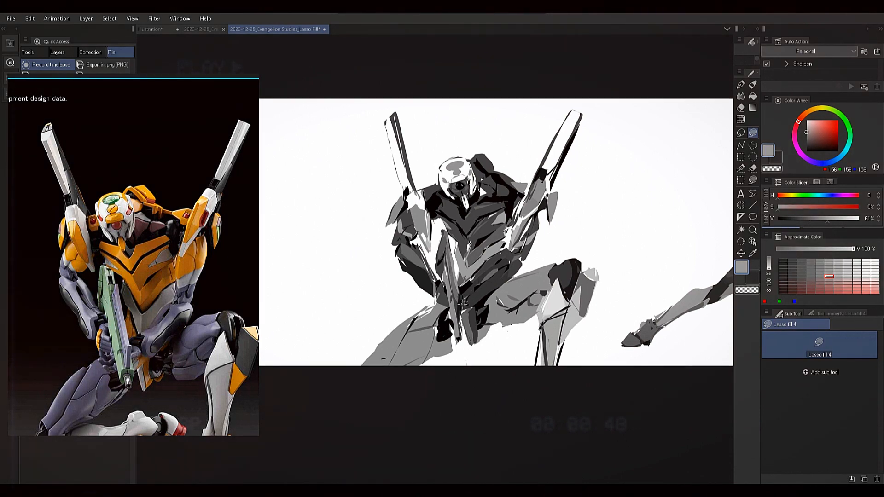
{"action": "left_click", "coordinate": [468, 288], "text": "alt"}
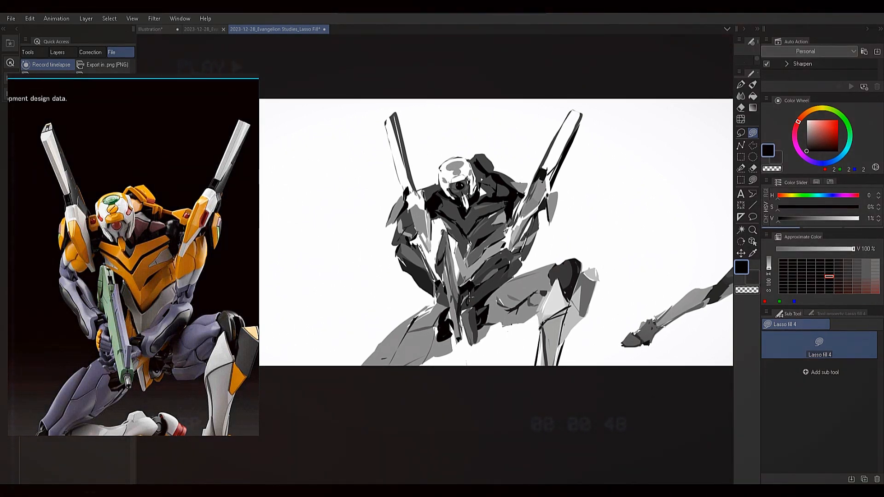
{"action": "left_click", "coordinate": [469, 302], "text": "alt"}
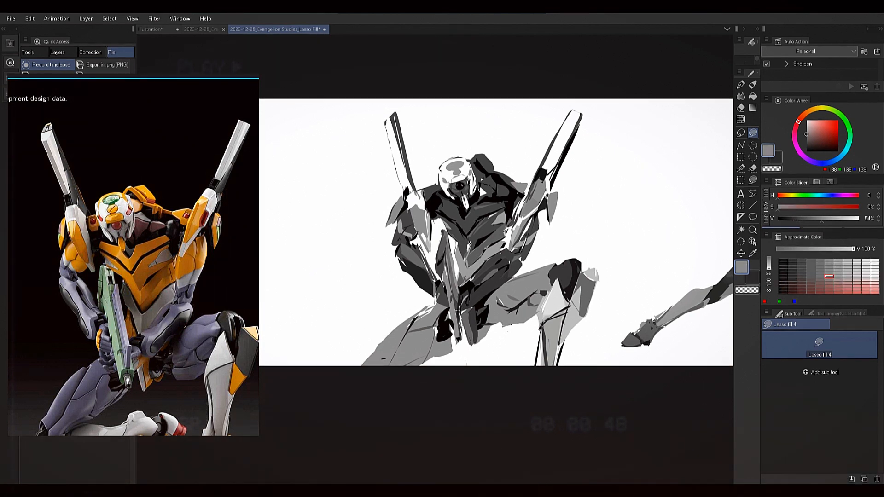
{"action": "left_click", "coordinate": [462, 309], "text": "alt"}
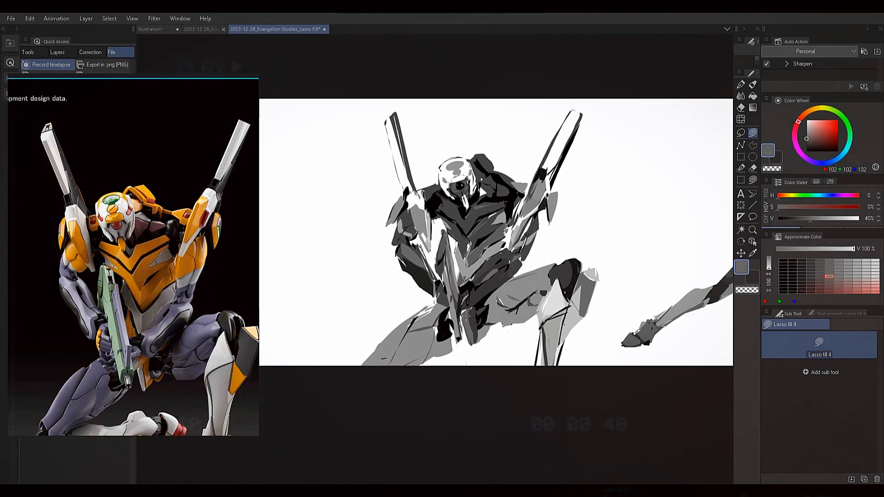
Darken the area between the hand and hip with 11% and 2% grey lasso fills, and trim it with a transparent fill.
{"action": "left_click", "coordinate": [476, 307], "text": "alt"}
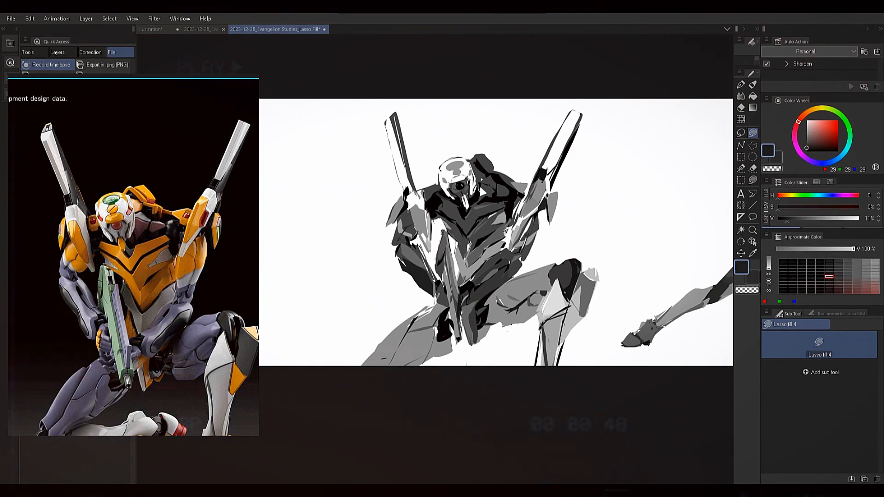
{"action": "left_click", "coordinate": [479, 299], "text": "alt"}
{"action": "left_click", "coordinate": [491, 287], "text": "alt"}
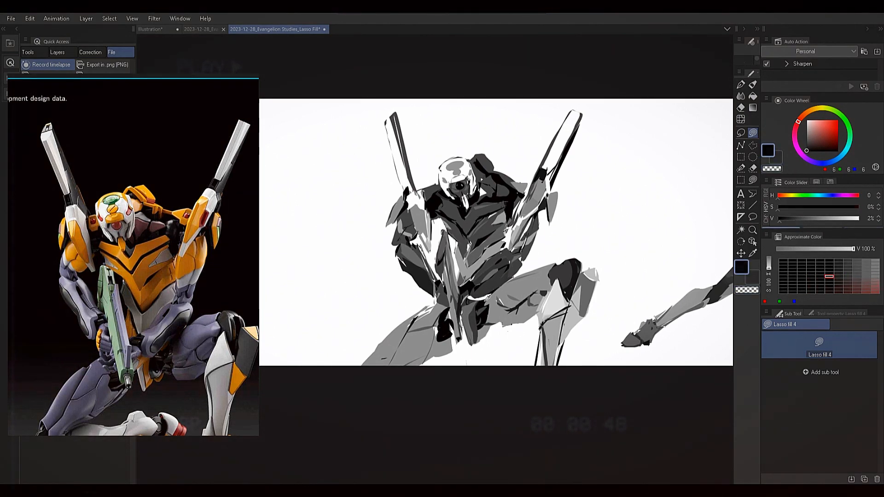
{"action": "key", "text": "c"}
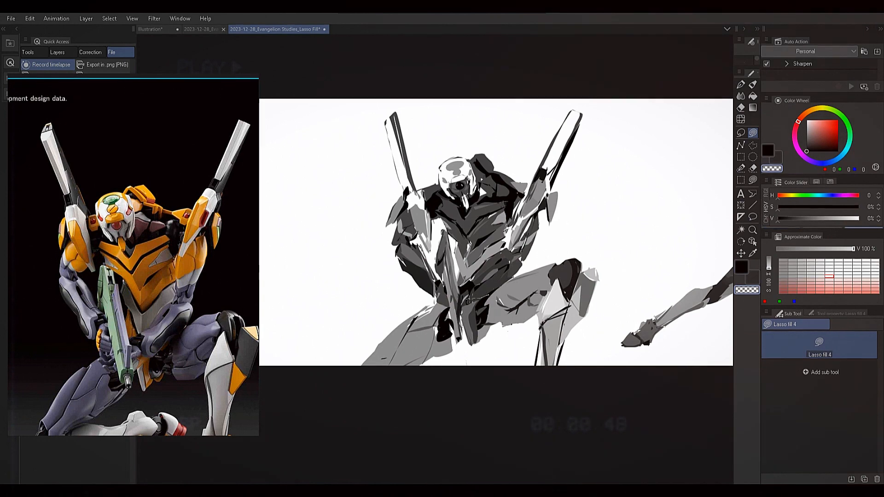
{"action": "left_click_drag", "start_coordinate": [491, 295], "coordinate": [489, 297]}
{"action": "key", "text": "c"}
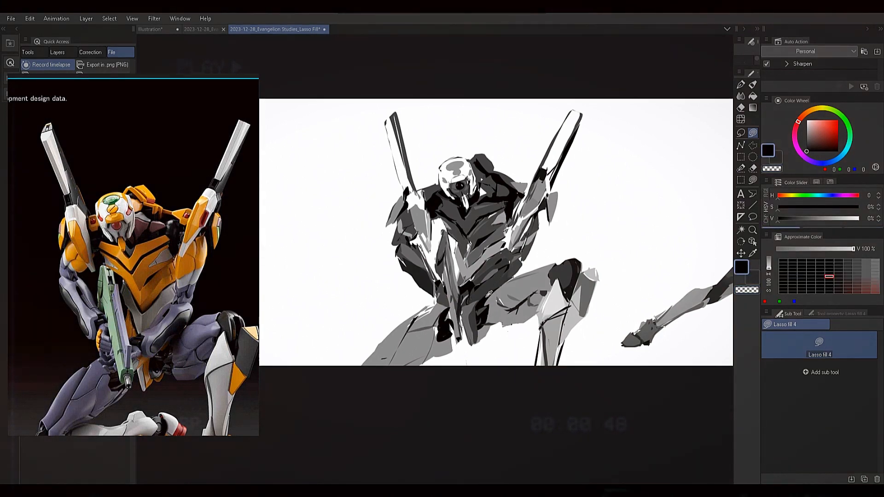
Clean up the lower edge of the rifle-side forearm with lasso fills in white and black.
{"action": "key", "text": "x"}
{"action": "key", "text": "x"}
{"action": "key", "text": "x"}
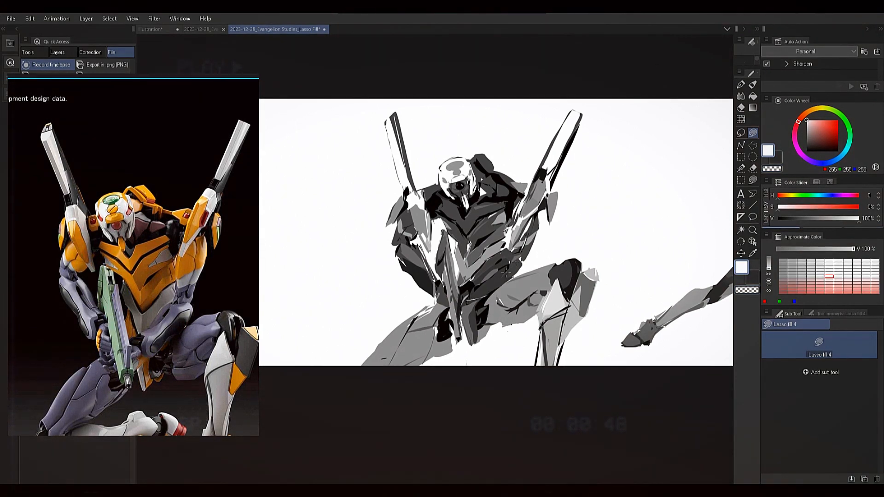
{"action": "key", "text": "x"}
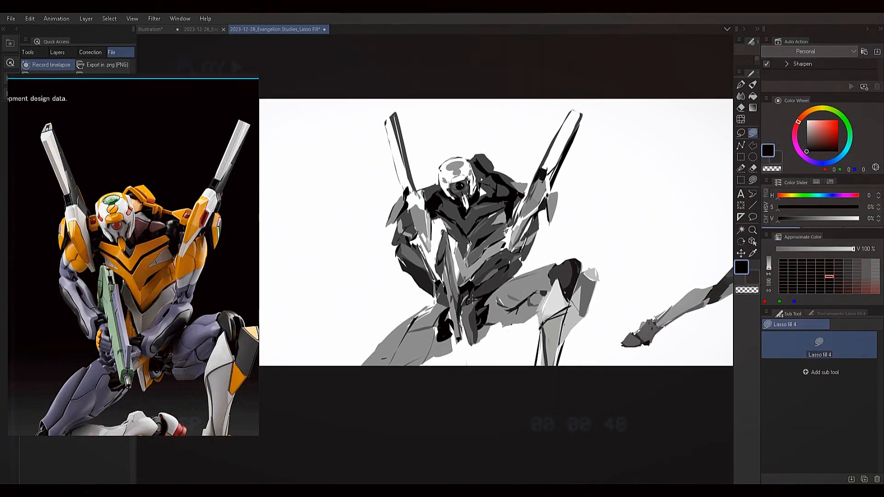
{"action": "left_click", "coordinate": [470, 303], "text": "alt"}
{"action": "left_click", "coordinate": [490, 293], "text": "alt"}
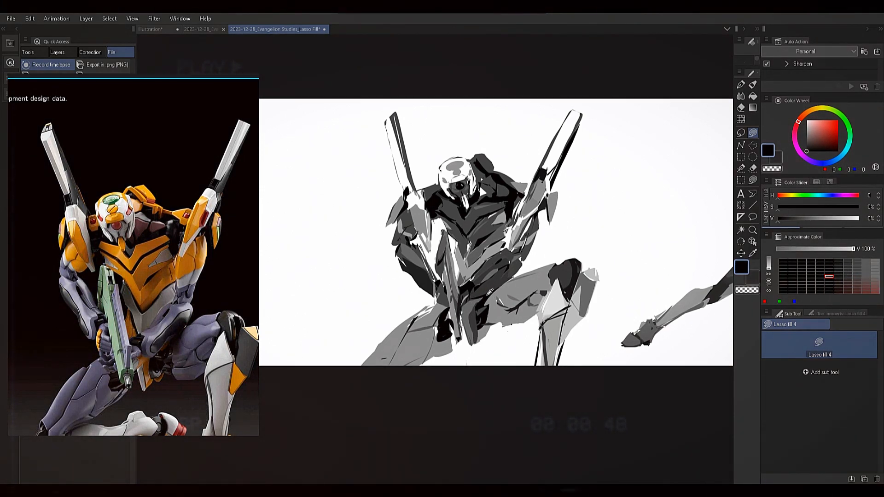
Model the planes of the forearm crossing the abdomen with lasso fills in 24%, 19%, 61% and 42% greys.
{"action": "left_click", "coordinate": [511, 272], "text": "alt"}
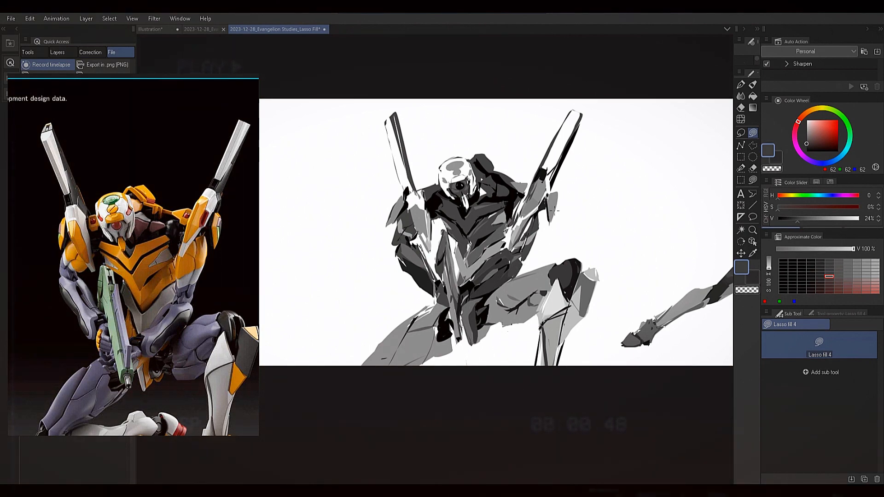
{"action": "left_click", "coordinate": [502, 262], "text": "alt"}
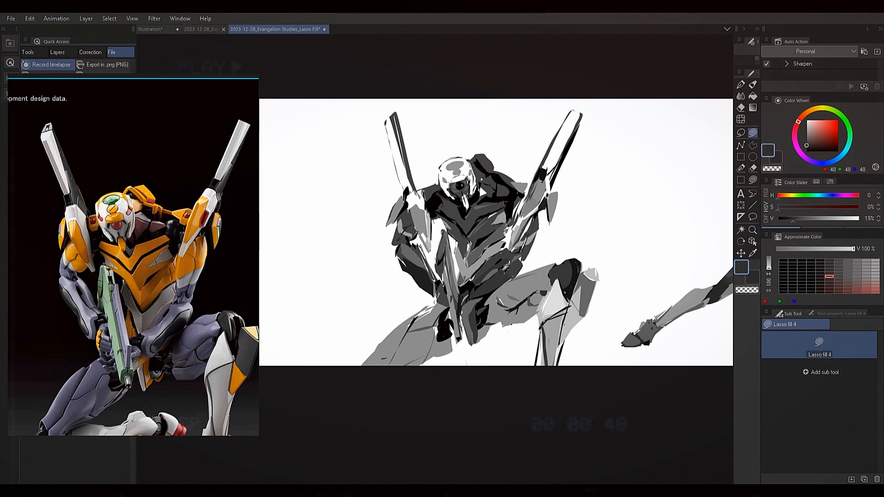
{"action": "left_click", "coordinate": [471, 278], "text": "alt"}
{"action": "left_click", "coordinate": [473, 276], "text": "alt"}
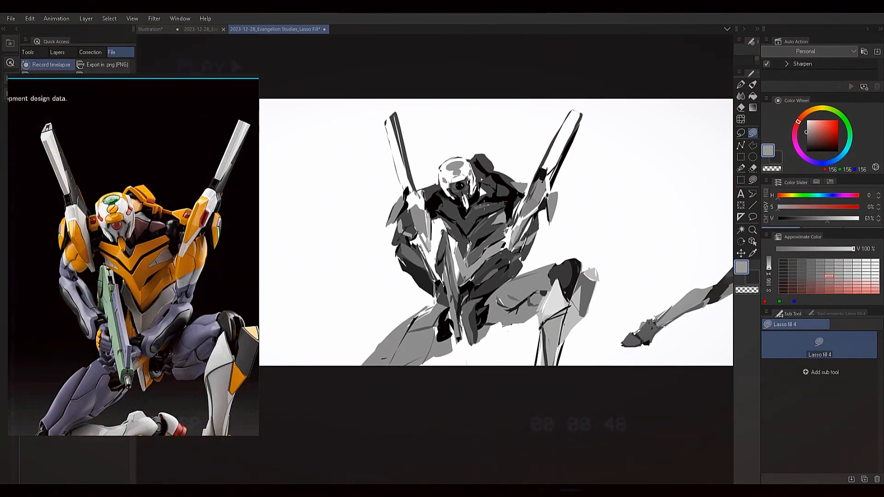
{"action": "left_click", "coordinate": [471, 290], "text": "alt"}
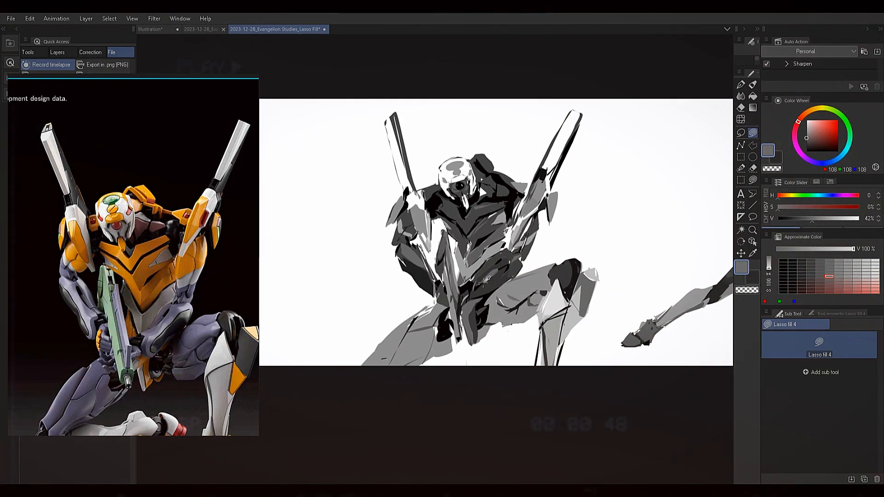
{"action": "left_click", "coordinate": [502, 271], "text": "alt"}
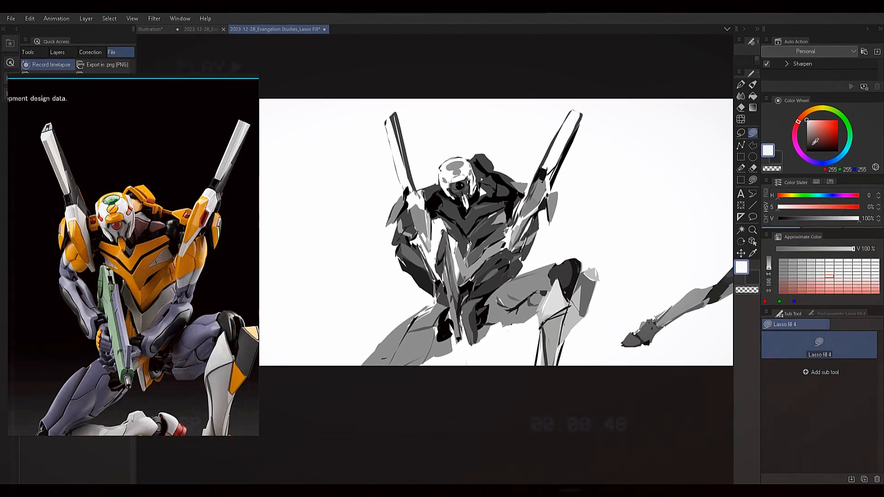
Deepen the forearm and elbow shading with lasso fills in 14%, 8%, 21% and 22% greys.
{"action": "left_click", "coordinate": [790, 221]}
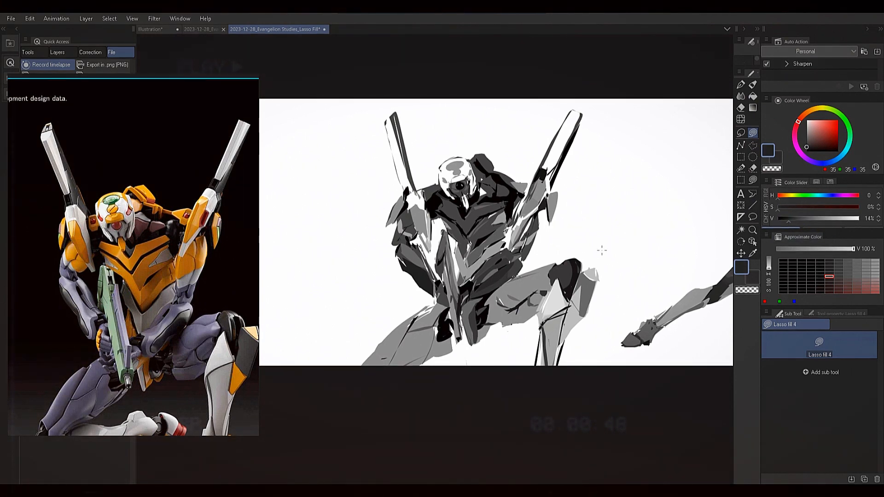
{"action": "left_click", "coordinate": [785, 222]}
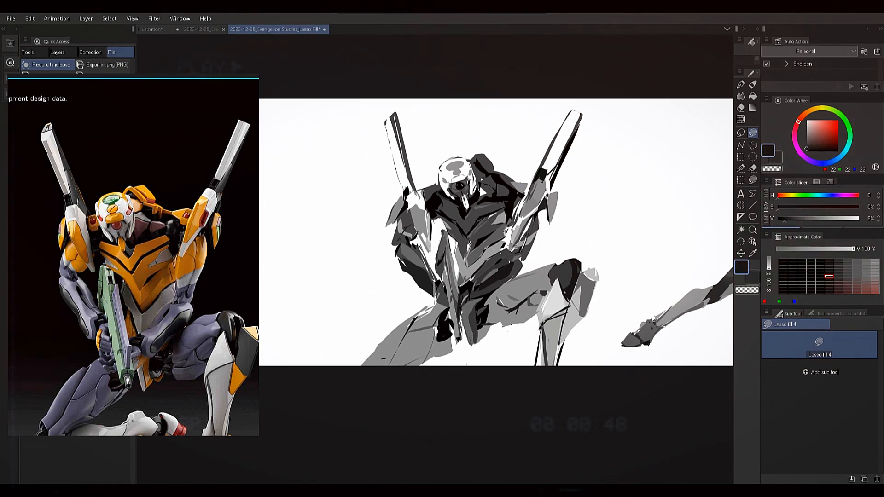
{"action": "left_click", "coordinate": [513, 247], "text": "alt"}
{"action": "left_click", "coordinate": [514, 249], "text": "alt"}
{"action": "left_click", "coordinate": [509, 253], "text": "alt"}
{"action": "left_click", "coordinate": [500, 259], "text": "alt"}
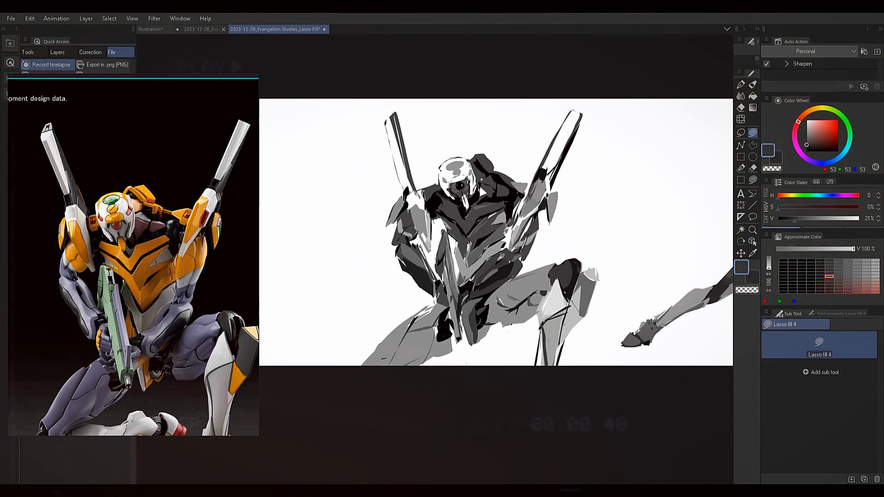
{"action": "left_click", "coordinate": [501, 259], "text": "alt"}
{"action": "left_click", "coordinate": [498, 263], "text": "alt"}
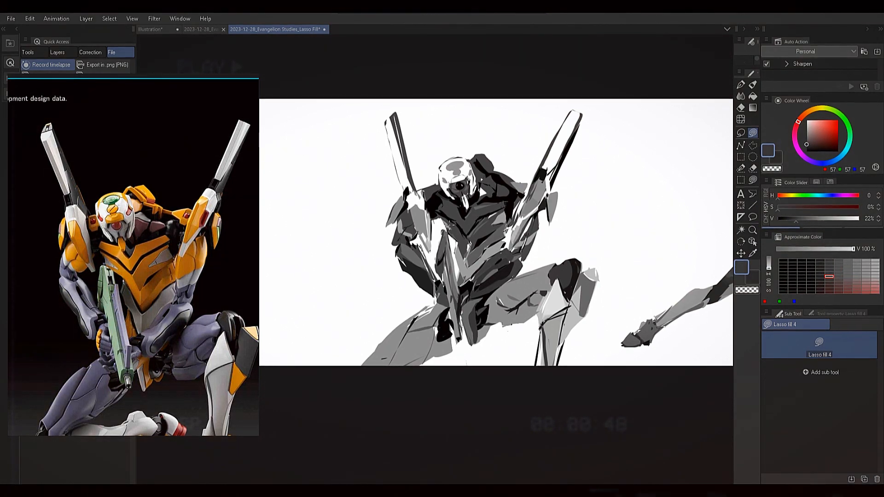
Touch up the outer elbow edge and the middle of the rifle, using 49% and 55% greys on the rifle.
{"action": "left_click", "coordinate": [524, 263], "text": "alt"}
{"action": "left_click", "coordinate": [523, 262], "text": "alt"}
{"action": "left_click", "coordinate": [522, 261], "text": "alt"}
{"action": "left_click", "coordinate": [524, 239], "text": "alt"}
{"action": "left_click", "coordinate": [522, 244], "text": "alt"}
{"action": "left_click", "coordinate": [446, 276], "text": "alt"}
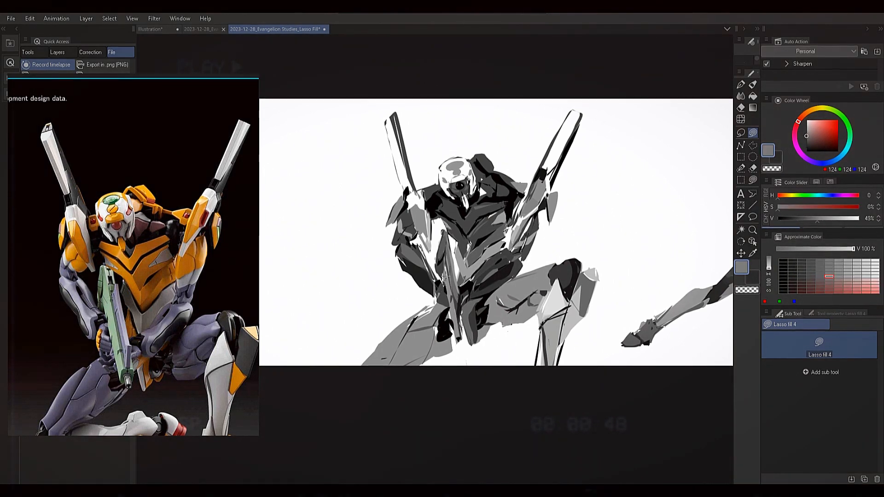
{"action": "left_click", "coordinate": [441, 285], "text": "alt"}
{"action": "left_click", "coordinate": [437, 294], "text": "alt"}
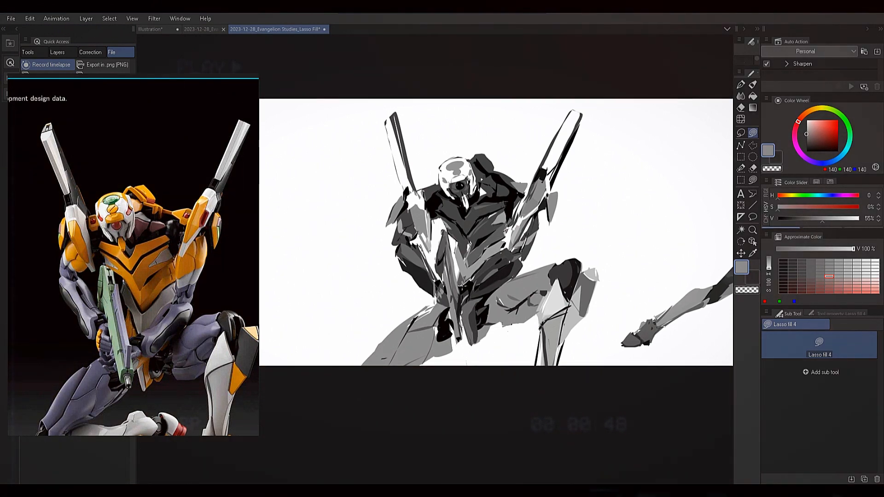
Detail the wrist and fingers next to the rifle with small lasso fills in 43%, 37%, 18% and 19% greys.
{"action": "left_click", "coordinate": [469, 291], "text": "alt"}
{"action": "left_click", "coordinate": [469, 294], "text": "alt"}
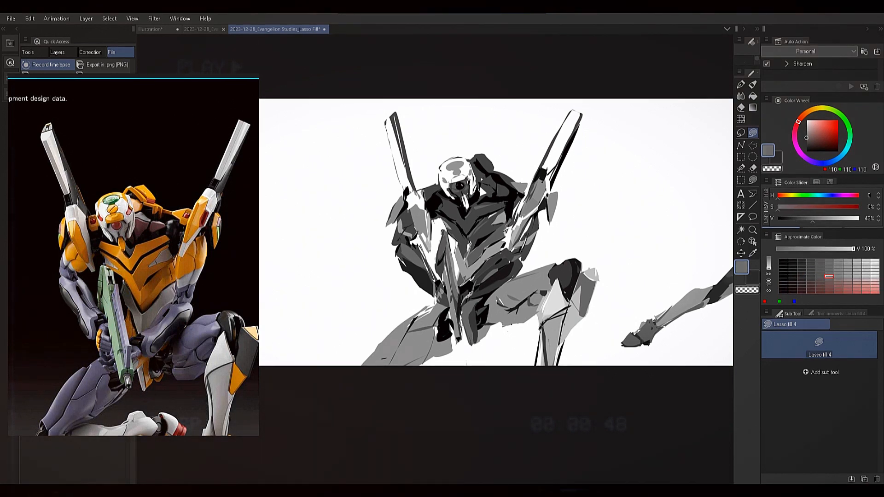
{"action": "left_click_drag", "start_coordinate": [467, 292], "coordinate": [468, 295]}
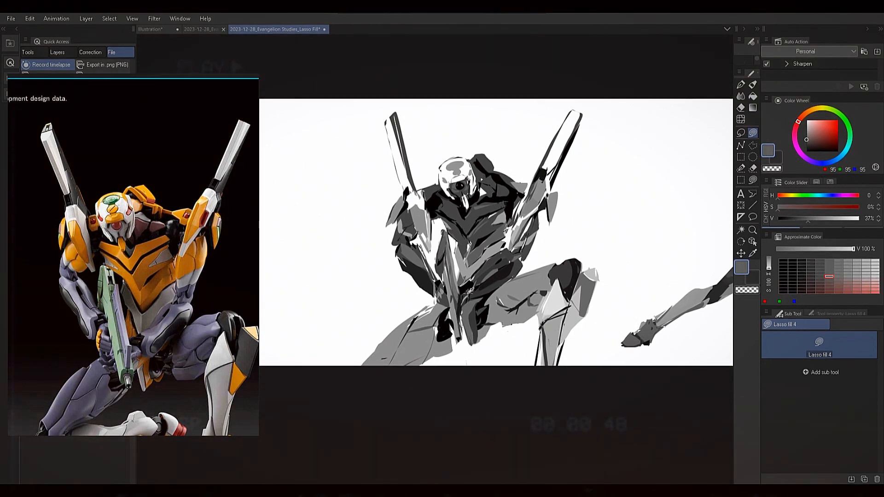
{"action": "left_click", "coordinate": [466, 295], "text": "alt"}
{"action": "left_click", "coordinate": [466, 298], "text": "alt"}
{"action": "left_click", "coordinate": [468, 291], "text": "alt"}
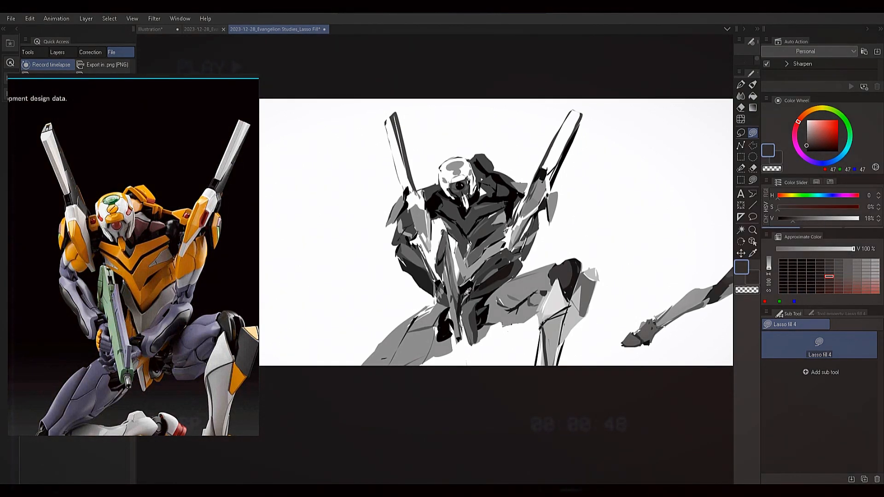
{"action": "left_click", "coordinate": [462, 290], "text": "alt"}
{"action": "key", "text": "c"}
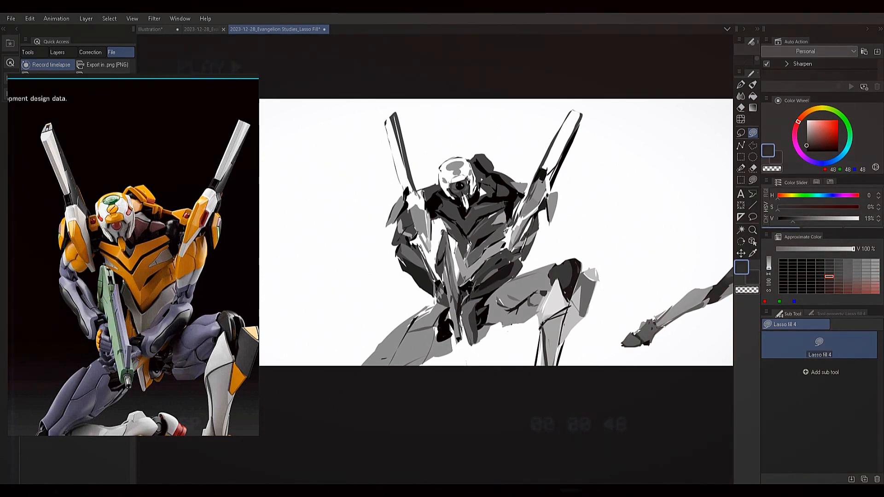
{"action": "left_click", "coordinate": [468, 286], "text": "alt"}
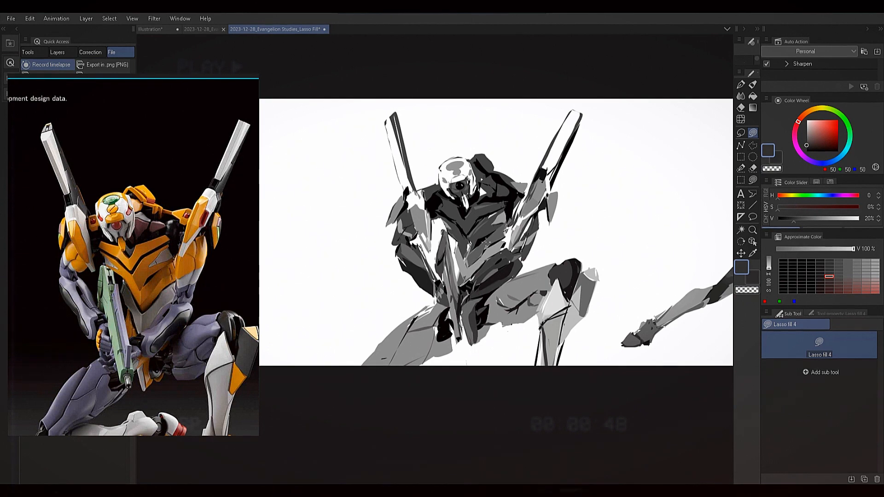
Reshape the lower rifle and its tip below the hand with lasso fills in 97%, 19%, 26% and 25% greys.
{"action": "left_click", "coordinate": [463, 300], "text": "alt"}
{"action": "left_click", "coordinate": [454, 329], "text": "alt"}
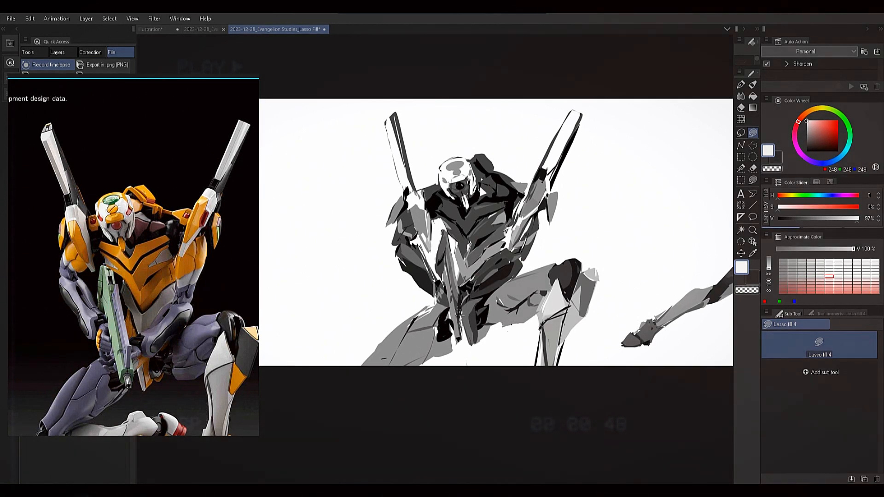
{"action": "left_click", "coordinate": [453, 324], "text": "alt"}
{"action": "left_click", "coordinate": [455, 326], "text": "alt"}
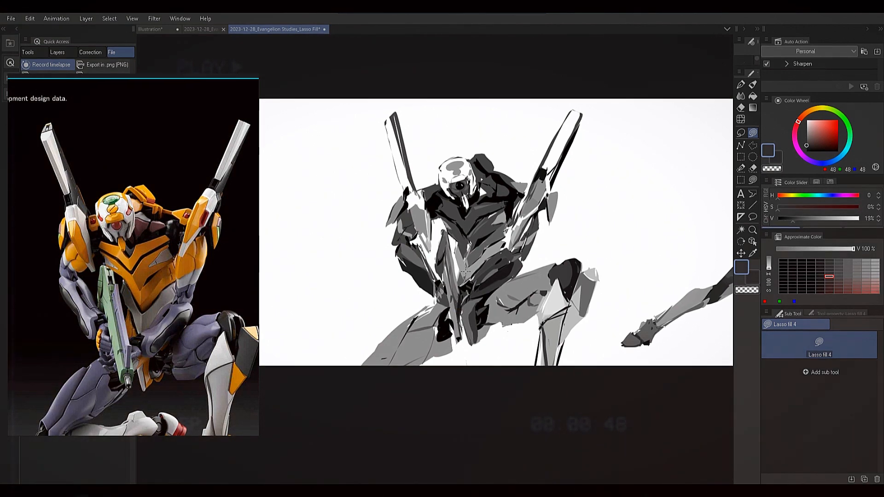
{"action": "left_click", "coordinate": [452, 298], "text": "alt"}
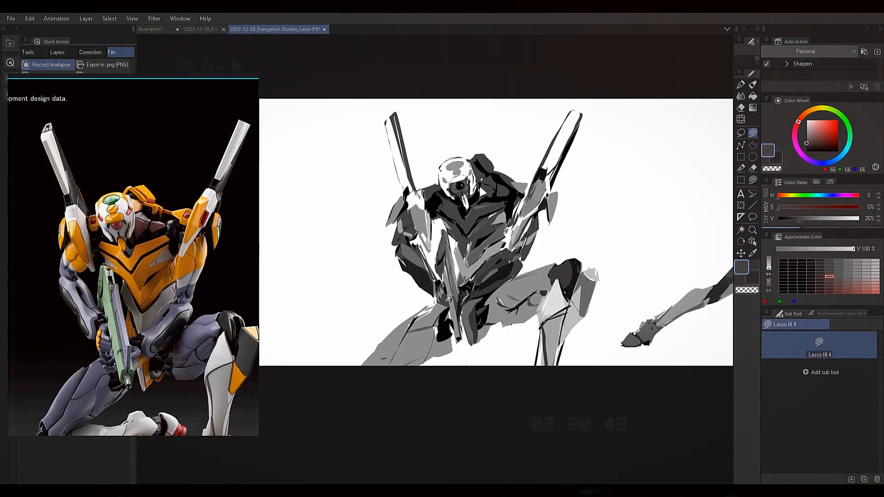
{"action": "left_click", "coordinate": [461, 295], "text": "alt"}
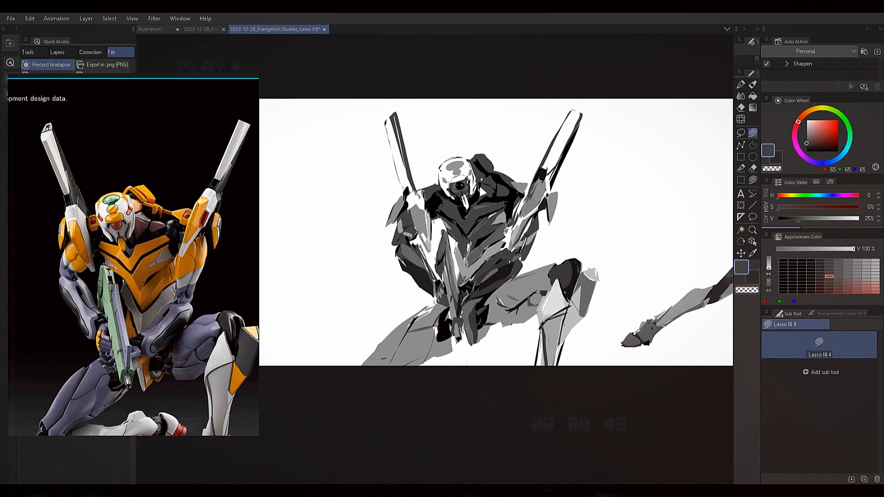
{"action": "left_click_drag", "start_coordinate": [461, 337], "coordinate": [462, 328]}
Refine the upper end of the rifle against the chest with lasso fills in 55% and 20% greys and white.
{"action": "left_click", "coordinate": [446, 281], "text": "alt"}
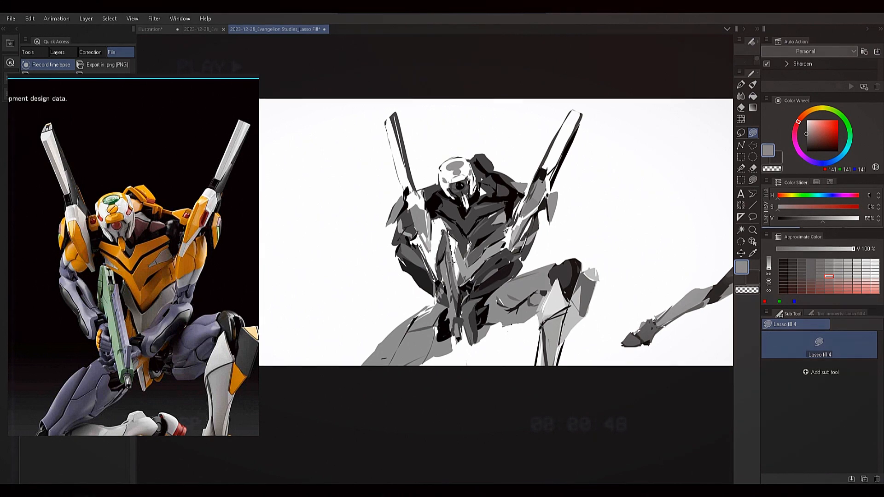
{"action": "left_click", "coordinate": [443, 235], "text": "alt"}
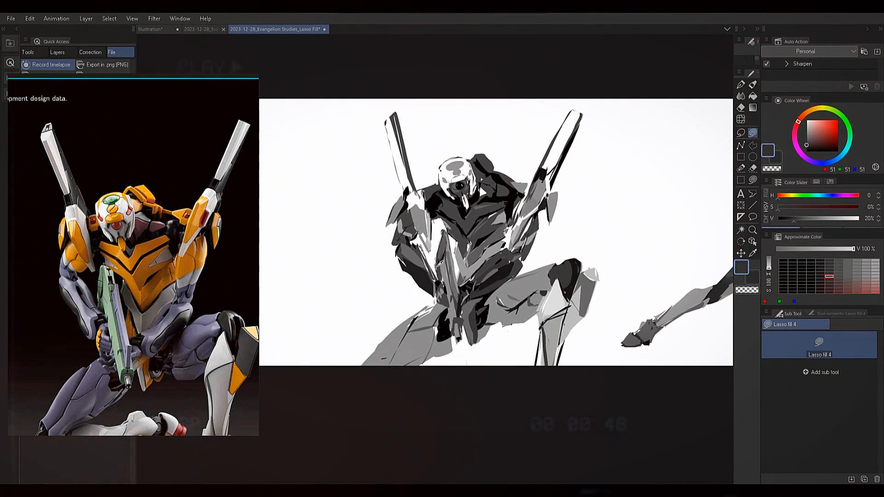
{"action": "left_click", "coordinate": [442, 248], "text": "alt"}
{"action": "left_click_drag", "start_coordinate": [443, 233], "coordinate": [437, 257]}
{"action": "left_click", "coordinate": [449, 242], "text": "alt"}
{"action": "left_click", "coordinate": [451, 241], "text": "alt"}
{"action": "left_click", "coordinate": [447, 246], "text": "alt"}
{"action": "left_click", "coordinate": [446, 247], "text": "alt"}
{"action": "left_click", "coordinate": [451, 244], "text": "alt"}
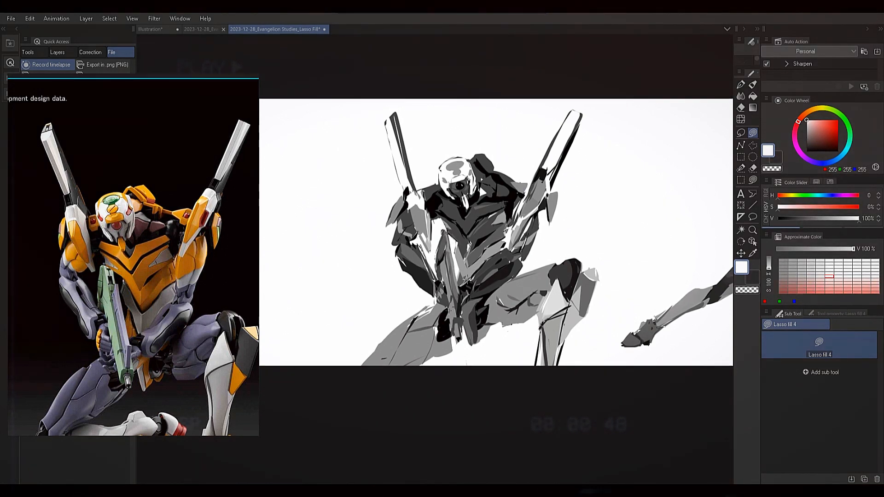
Refine the hand and forearm beside the middle of the rifle with small lasso fills in 21% and 55% greys.
{"action": "left_click", "coordinate": [459, 300], "text": "alt"}
{"action": "left_click_drag", "start_coordinate": [455, 299], "coordinate": [457, 315]}
{"action": "left_click", "coordinate": [453, 308], "text": "alt"}
{"action": "left_click", "coordinate": [457, 313], "text": "alt"}
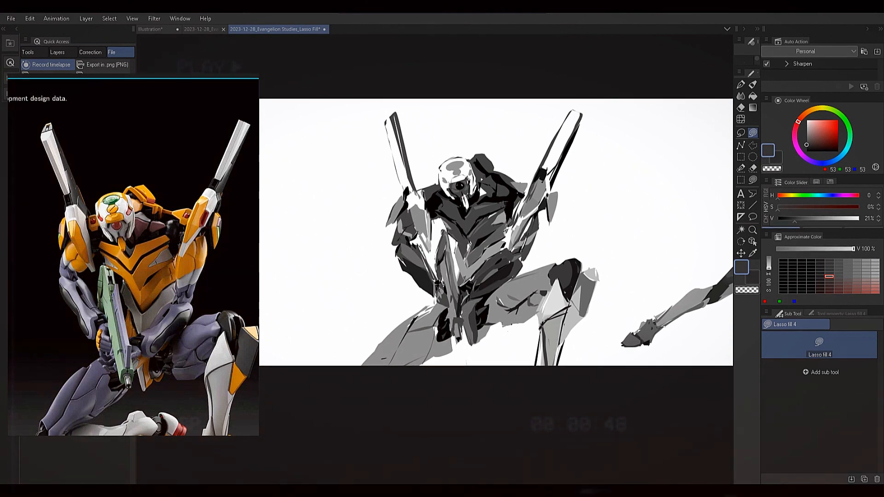
{"action": "left_click", "coordinate": [435, 303], "text": "alt"}
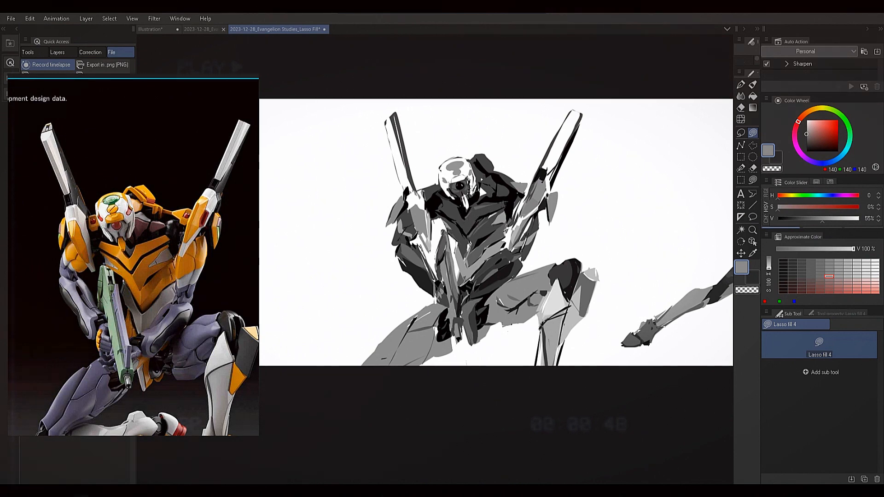
Clean up the upper end of the rifle against the torso with lasso fills in 99% and 85% greys and white.
{"action": "left_click", "coordinate": [446, 231], "text": "alt"}
{"action": "left_click", "coordinate": [448, 229], "text": "alt"}
{"action": "left_click", "coordinate": [448, 231], "text": "alt"}
{"action": "key", "text": "c"}
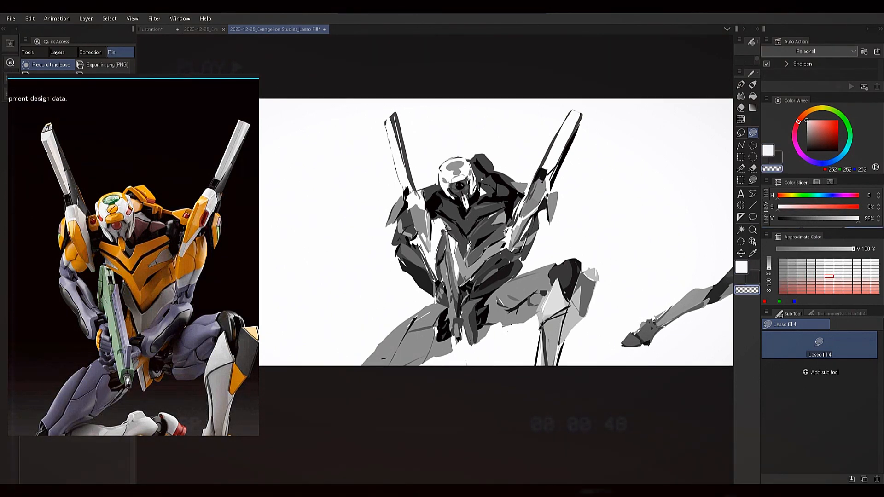
{"action": "left_click", "coordinate": [454, 235], "text": "alt"}
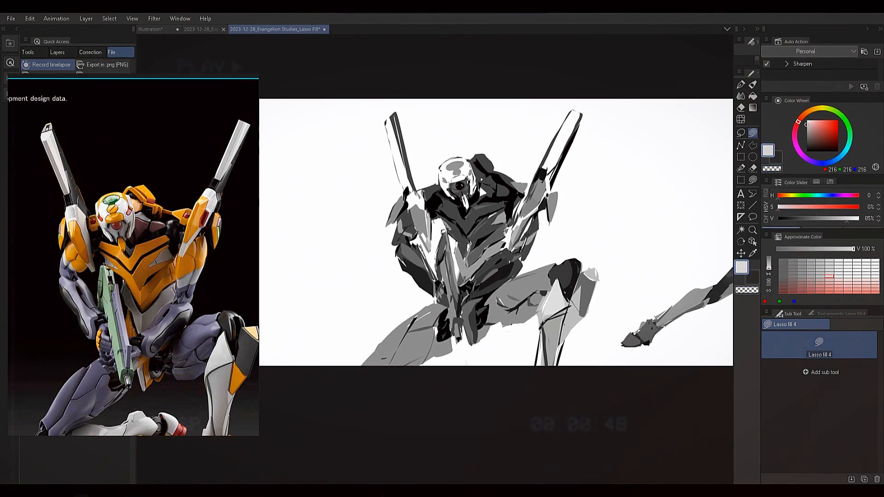
{"action": "left_click", "coordinate": [445, 229], "text": "alt"}
{"action": "left_click", "coordinate": [444, 228], "text": "alt"}
{"action": "left_click", "coordinate": [443, 228], "text": "alt"}
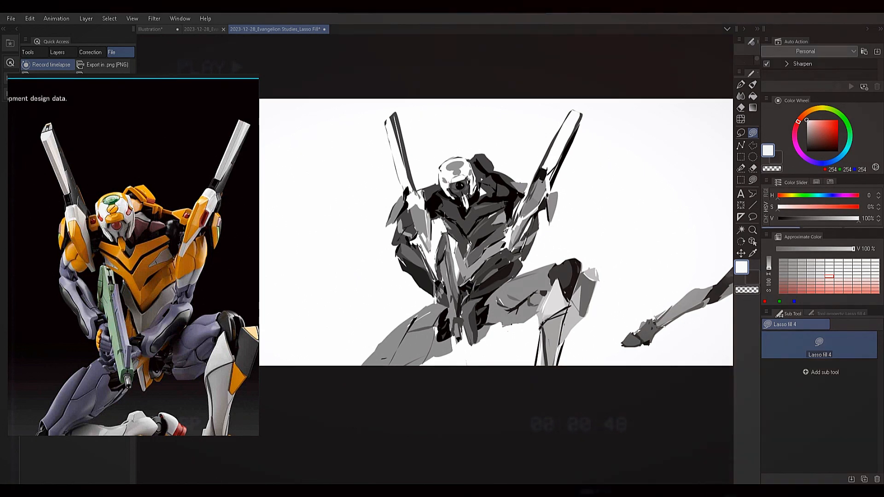
Detail the panel lines and underside of the bent thigh with lasso fills in 29%, 31%, 55% and 16% greys.
{"action": "left_click_drag", "start_coordinate": [570, 324], "coordinate": [560, 328]}
{"action": "left_click", "coordinate": [533, 297], "text": "alt"}
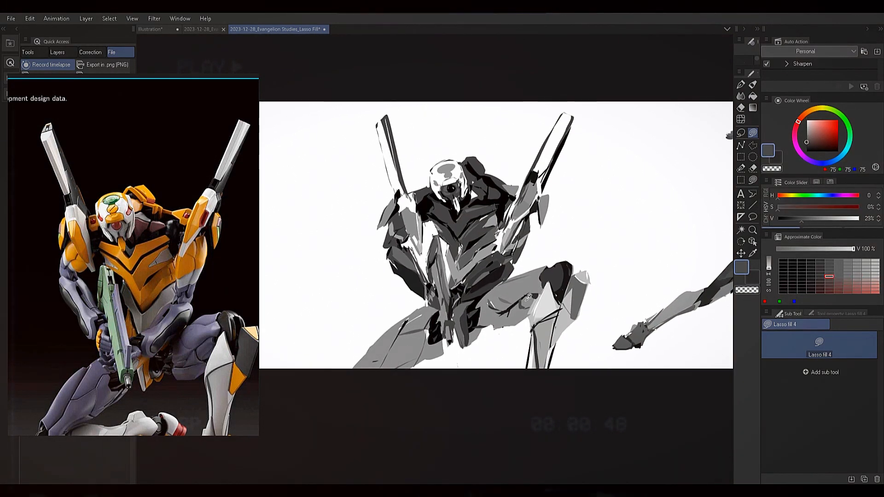
{"action": "left_click", "coordinate": [526, 302], "text": "alt"}
{"action": "left_click", "coordinate": [523, 304], "text": "alt"}
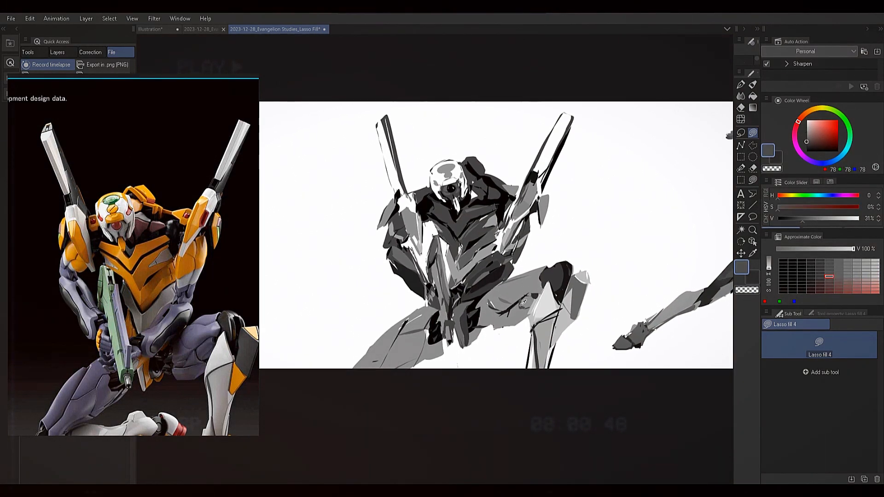
{"action": "left_click", "coordinate": [496, 318], "text": "alt"}
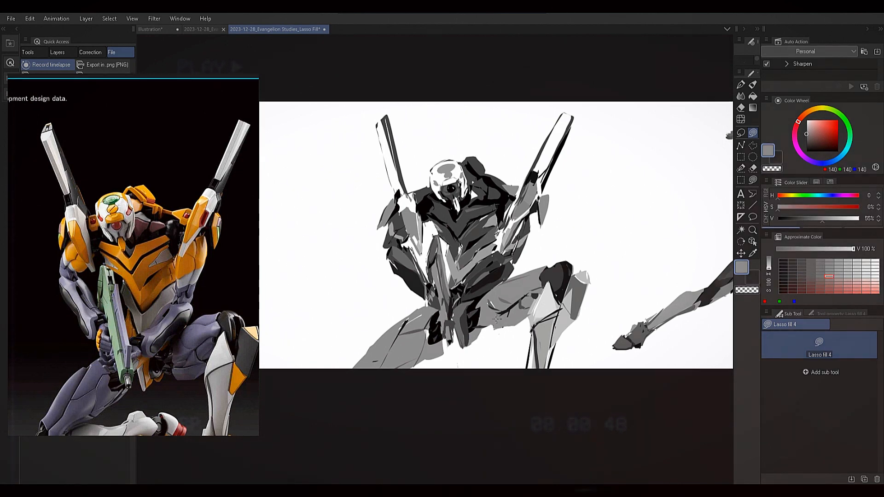
{"action": "left_click", "coordinate": [498, 325], "text": "alt"}
{"action": "left_click", "coordinate": [496, 323], "text": "alt"}
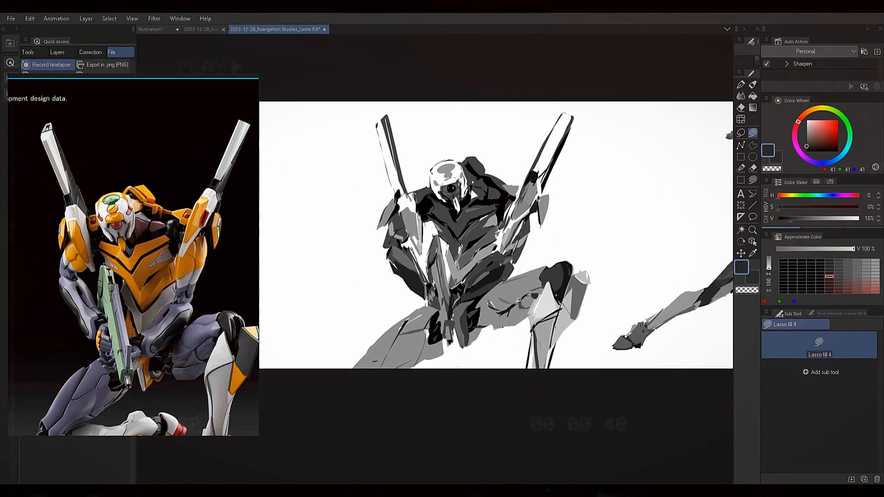
Darken the gap between the lower forearm and the inner thigh with 13% and 1% grey fills.
{"action": "left_click", "coordinate": [477, 312], "text": "alt"}
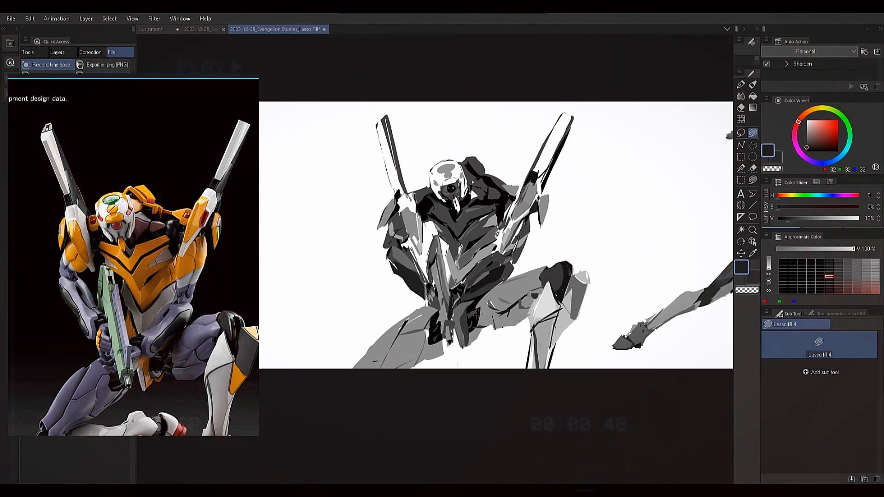
{"action": "left_click", "coordinate": [489, 276], "text": "alt"}
{"action": "left_click", "coordinate": [476, 297], "text": "alt"}
{"action": "left_click", "coordinate": [473, 305], "text": "alt"}
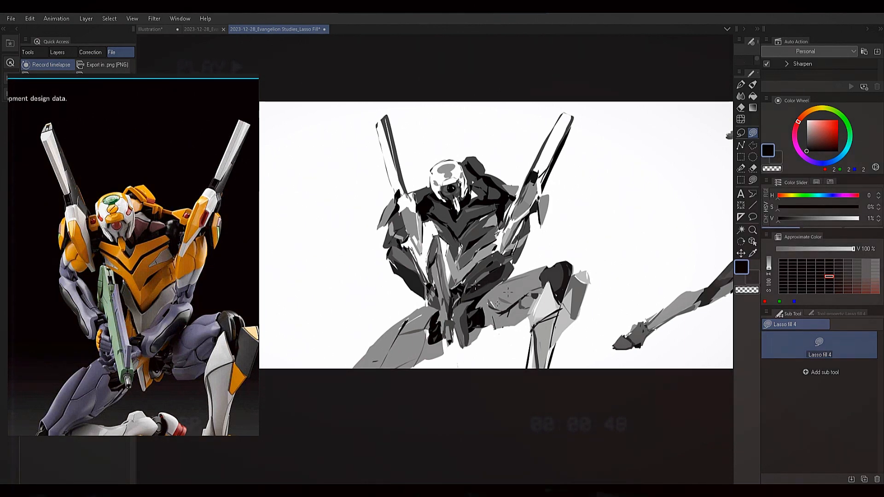
Reshape the hip joint where the bent thigh meets the pelvis with 16%, 55% and 22% grey fills.
{"action": "left_click", "coordinate": [474, 299], "text": "alt"}
{"action": "left_click", "coordinate": [478, 317], "text": "alt"}
{"action": "left_click", "coordinate": [473, 324], "text": "alt"}
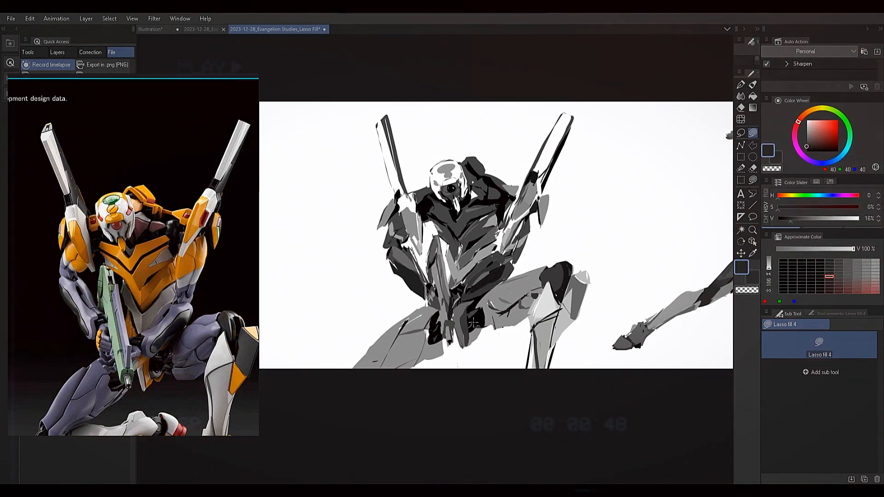
{"action": "left_click", "coordinate": [478, 316], "text": "alt"}
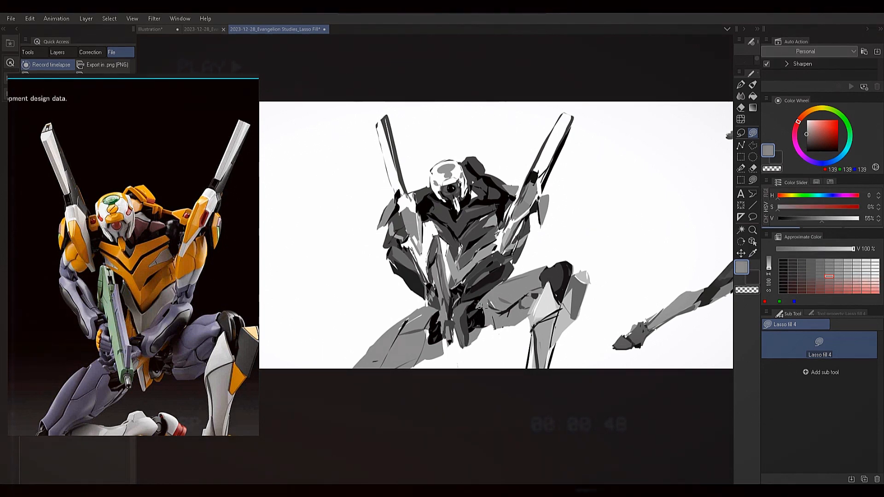
{"action": "left_click", "coordinate": [477, 315], "text": "alt"}
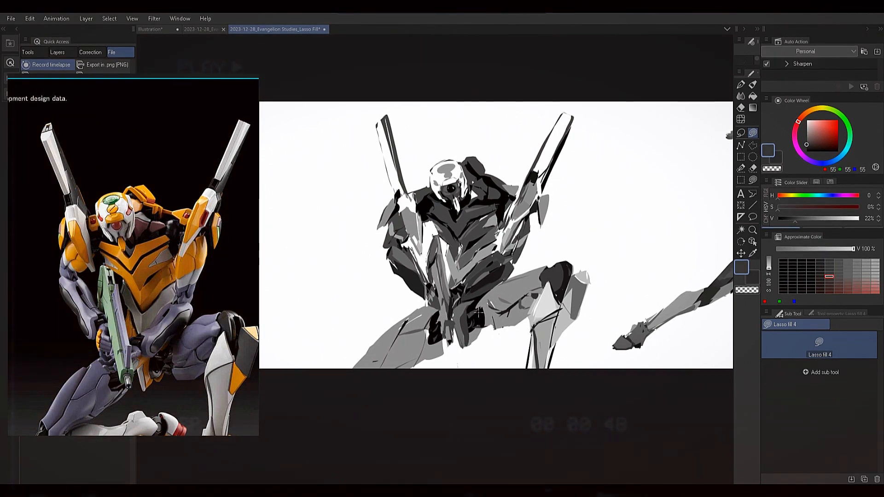
Touch up the pelvis plate beside the gripping hand, using 74% and 21% greys.
{"action": "left_click", "coordinate": [465, 310], "text": "alt"}
{"action": "left_click", "coordinate": [549, 309], "text": "alt"}
{"action": "left_click", "coordinate": [565, 321], "text": "alt"}
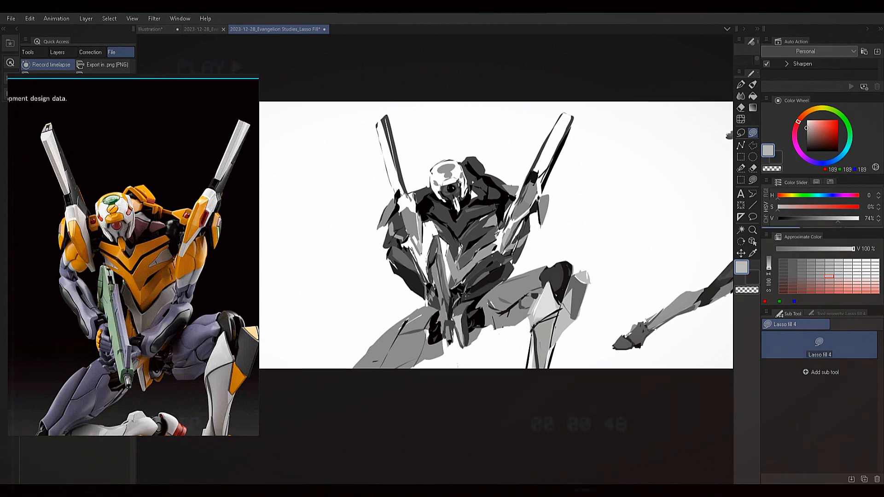
{"action": "left_click", "coordinate": [467, 312], "text": "alt"}
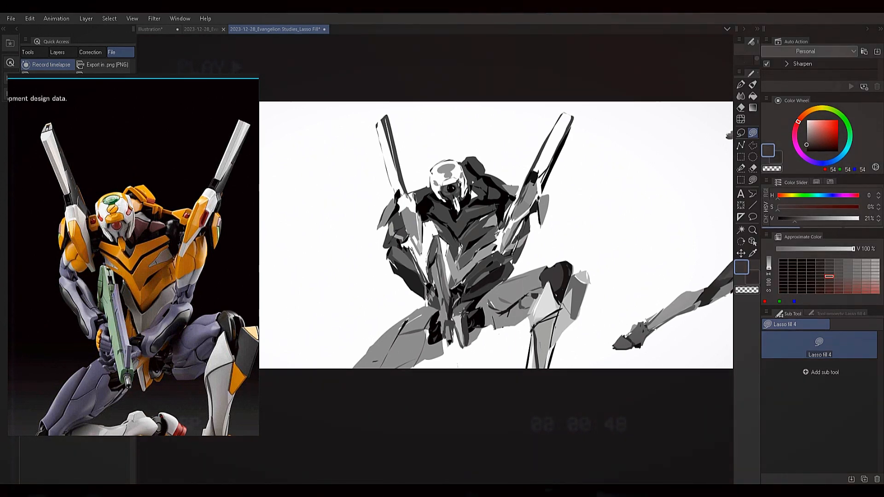
Refine the planes of the forearm above the bent thigh with lasso fills in 12% and 21% greys.
{"action": "left_click_drag", "start_coordinate": [477, 275], "coordinate": [505, 267]}
{"action": "left_click", "coordinate": [501, 272], "text": "alt"}
{"action": "left_click", "coordinate": [506, 268], "text": "alt"}
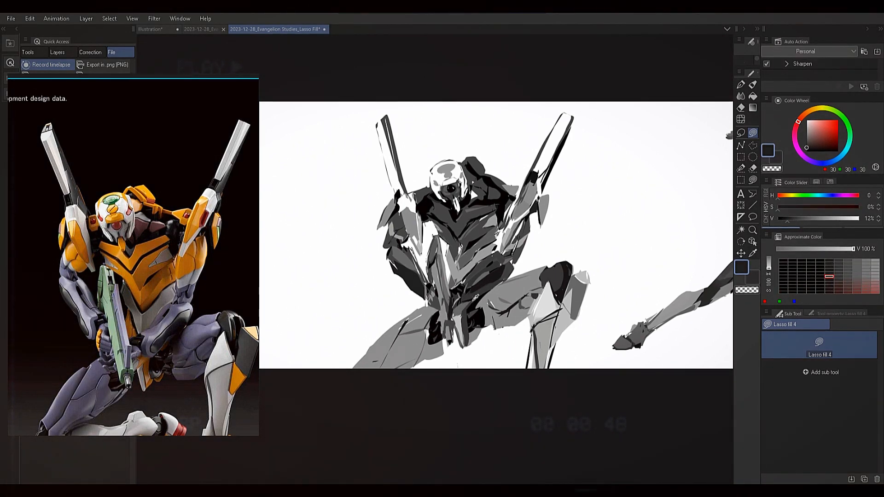
{"action": "left_click", "coordinate": [510, 265], "text": "alt"}
{"action": "left_click", "coordinate": [483, 291], "text": "alt"}
{"action": "left_click_drag", "start_coordinate": [479, 296], "coordinate": [472, 303]}
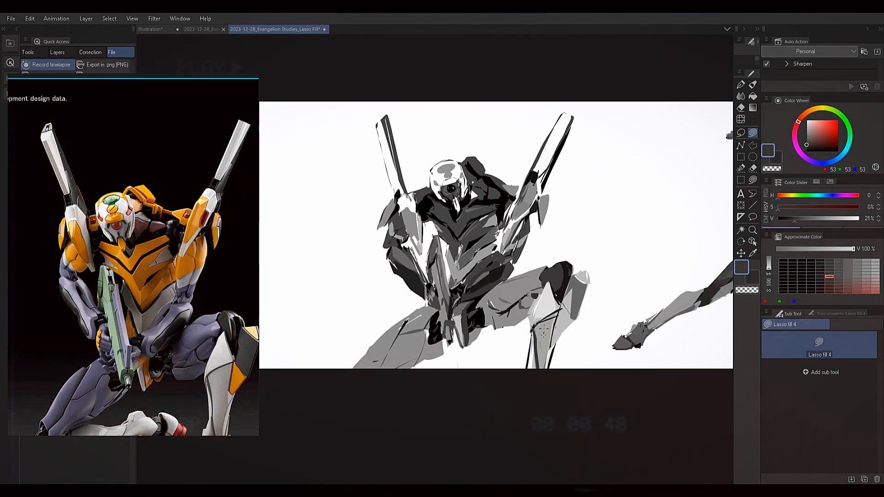
Check the figure with the canvas mirrored, restore its orientation, and touch up the helmet's cheek edge with 25% grey.
{"action": "left_click_drag", "start_coordinate": [531, 344], "coordinate": [532, 371]}
{"action": "left_click_drag", "start_coordinate": [581, 286], "coordinate": [543, 283]}
{"action": "key", "text": "h"}
{"action": "left_click_drag", "start_coordinate": [526, 362], "coordinate": [558, 371]}
{"action": "key", "text": "h"}
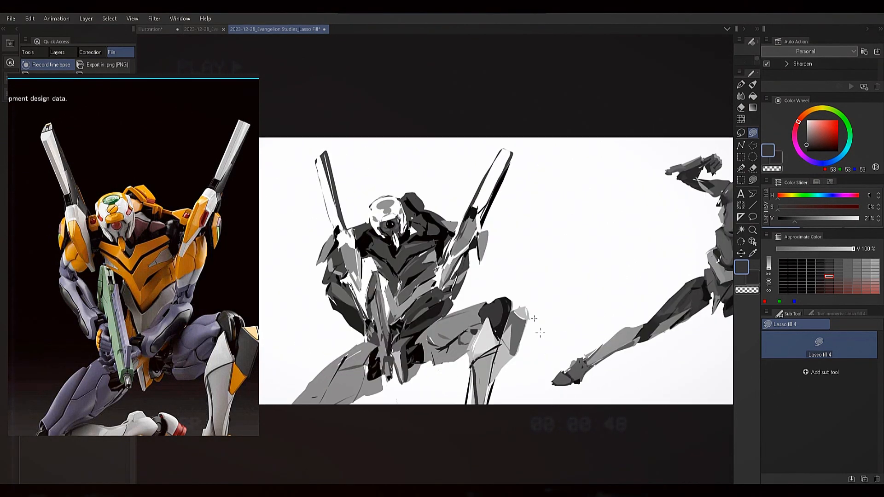
{"action": "left_click", "coordinate": [372, 212], "text": "alt"}
{"action": "left_click", "coordinate": [378, 226], "text": "alt"}
{"action": "left_click", "coordinate": [374, 224], "text": "alt"}
{"action": "left_click_drag", "start_coordinate": [373, 229], "coordinate": [376, 230]}
{"action": "left_click", "coordinate": [375, 227], "text": "alt"}
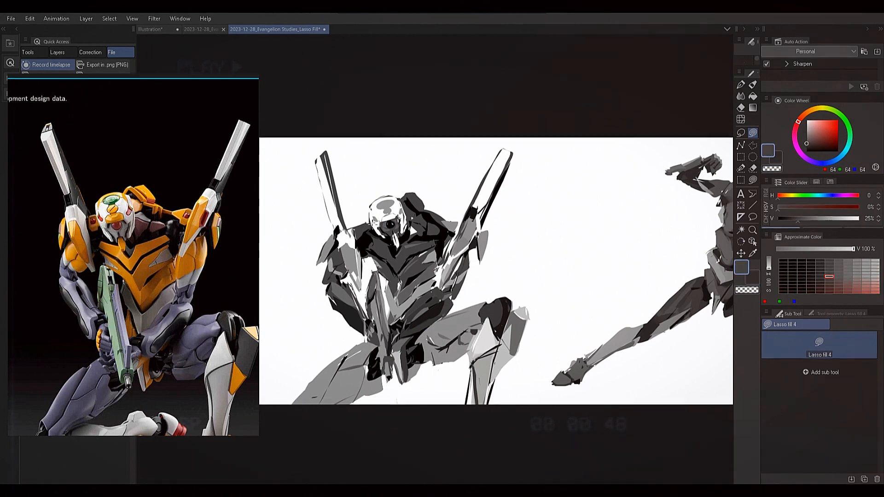
Sharpen the inner edge of the left shoulder pylon with white and 26% grey fills.
{"action": "left_click", "coordinate": [358, 187], "text": "alt"}
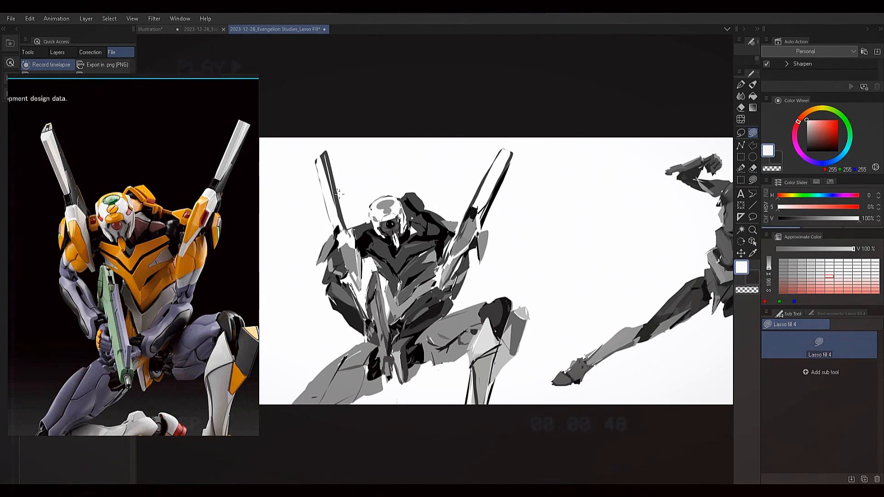
{"action": "left_click", "coordinate": [342, 212], "text": "alt"}
{"action": "mouse_move", "coordinate": [345, 214]}
{"action": "left_mouse_down"}
{"action": "mouse_move", "coordinate": [327, 159]}
{"action": "mouse_move", "coordinate": [353, 229]}
{"action": "left_mouse_up"}
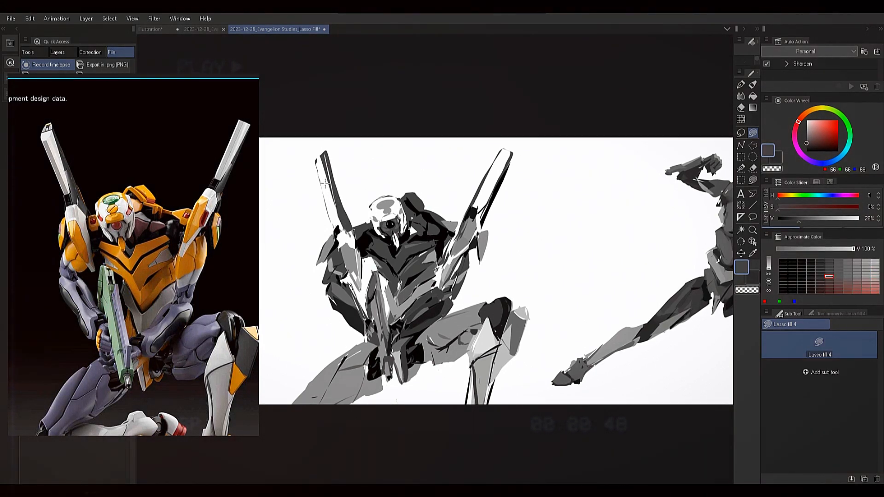
Redefine the edges of the right shoulder pylon with lasso fills in white, 79% grey and black.
{"action": "left_click", "coordinate": [487, 164], "text": "alt"}
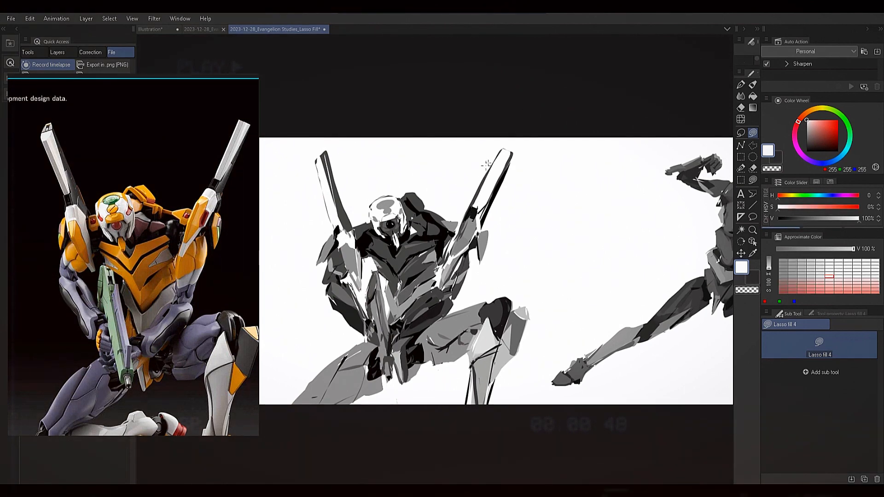
{"action": "left_click_drag", "start_coordinate": [493, 158], "coordinate": [466, 212]}
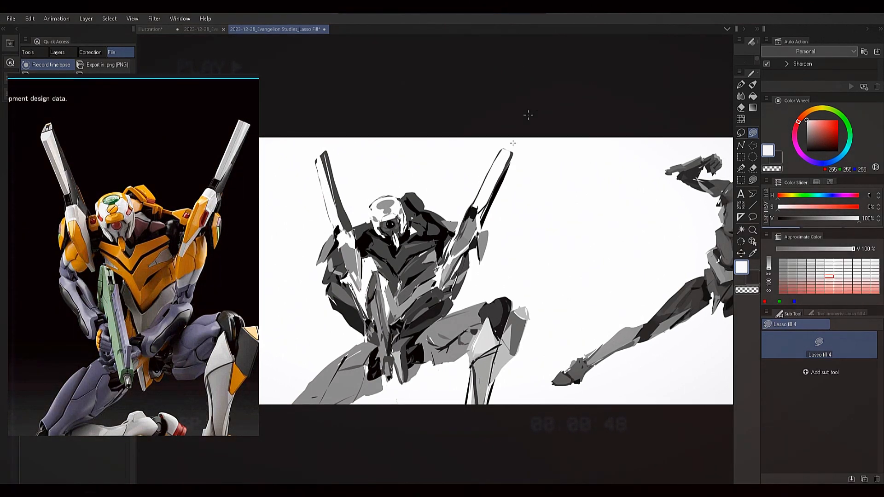
{"action": "left_click", "coordinate": [503, 178], "text": "alt"}
{"action": "left_click", "coordinate": [503, 183], "text": "alt"}
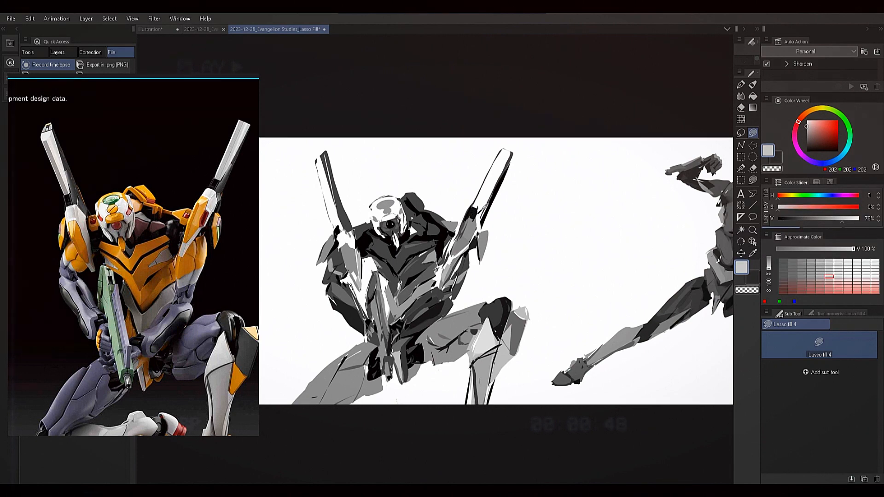
{"action": "left_click", "coordinate": [503, 179], "text": "alt"}
{"action": "left_click", "coordinate": [505, 184], "text": "alt"}
{"action": "left_click", "coordinate": [505, 182], "text": "alt"}
{"action": "left_click", "coordinate": [503, 184], "text": "alt"}
{"action": "left_click", "coordinate": [502, 186], "text": "alt"}
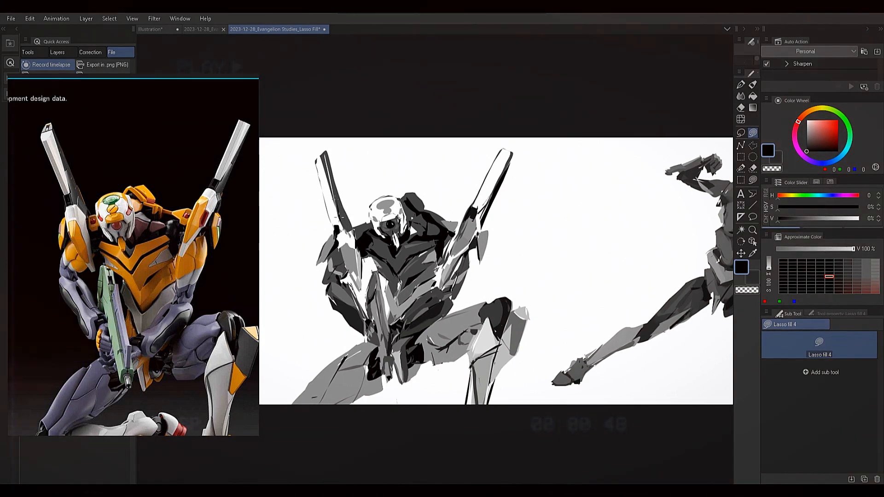
{"action": "key", "text": "x"}
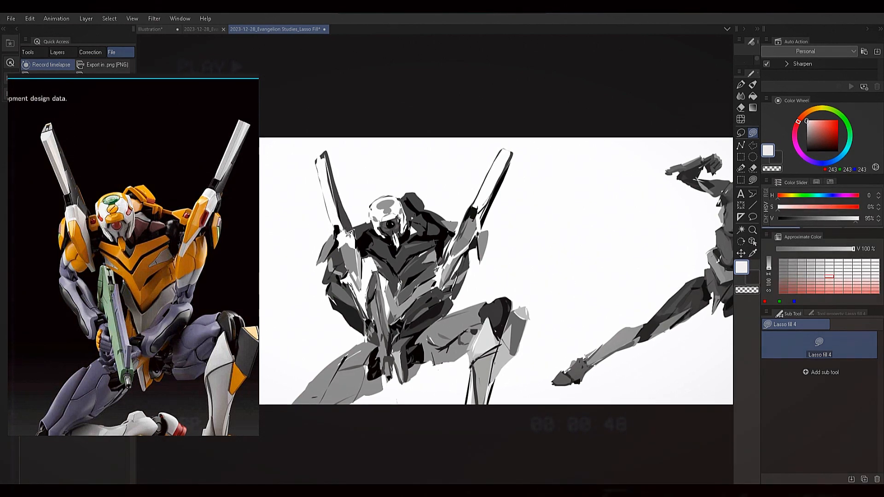
Cap the tip of the left shoulder pylon with a 15% grey fill and a small 55% grey accent.
{"action": "left_click", "coordinate": [373, 250], "text": "alt"}
{"action": "left_click", "coordinate": [325, 148], "text": "alt"}
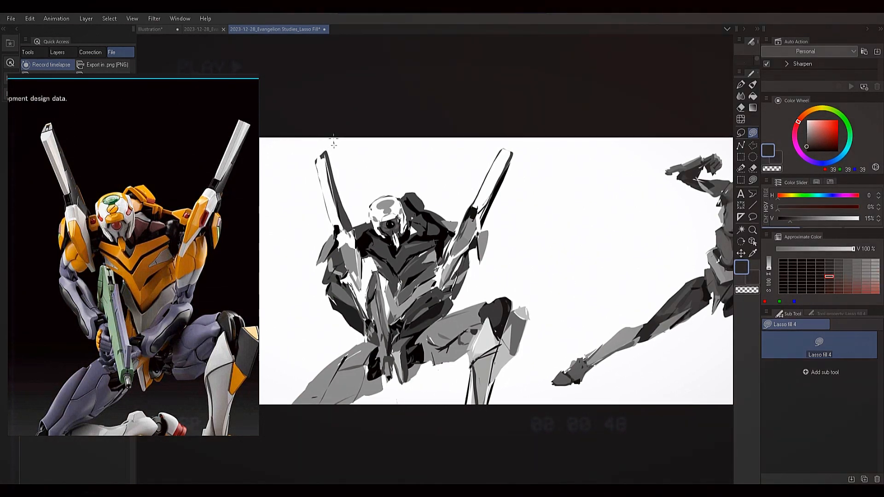
{"action": "left_click_drag", "start_coordinate": [316, 157], "coordinate": [324, 158]}
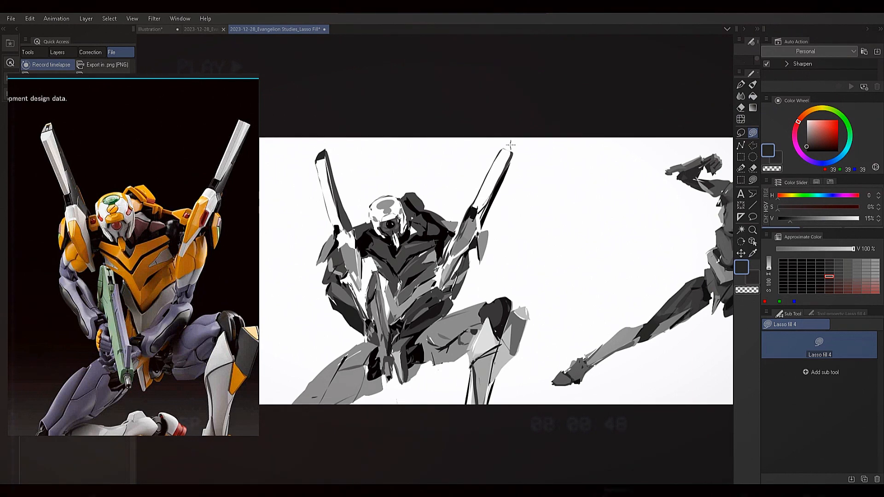
{"action": "left_click", "coordinate": [353, 253], "text": "alt"}
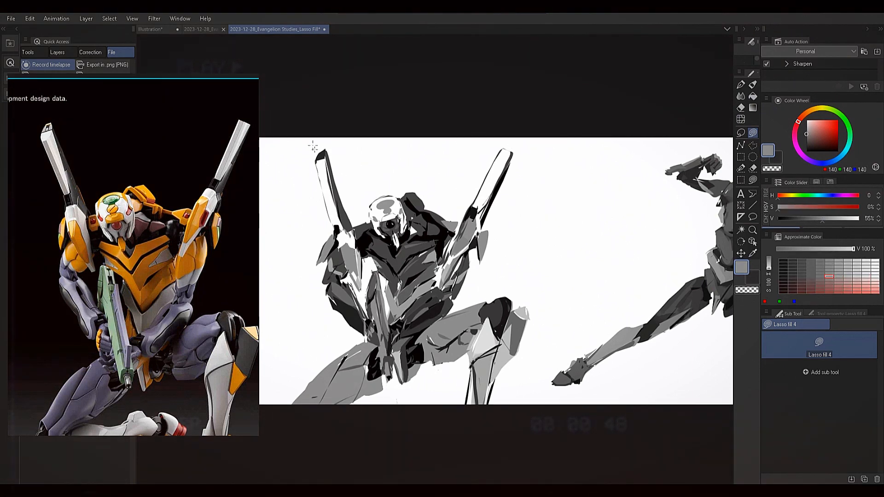
{"action": "left_click_drag", "start_coordinate": [319, 159], "coordinate": [322, 158]}
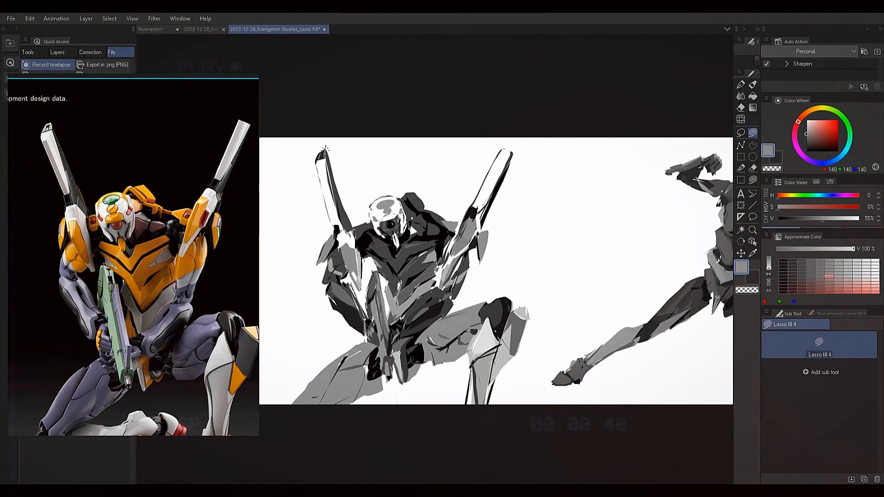
Mirror the canvas and refine the helmet's side edge with lasso fills in white, 71% grey and 8% grey.
{"action": "left_click_drag", "start_coordinate": [479, 332], "coordinate": [514, 329]}
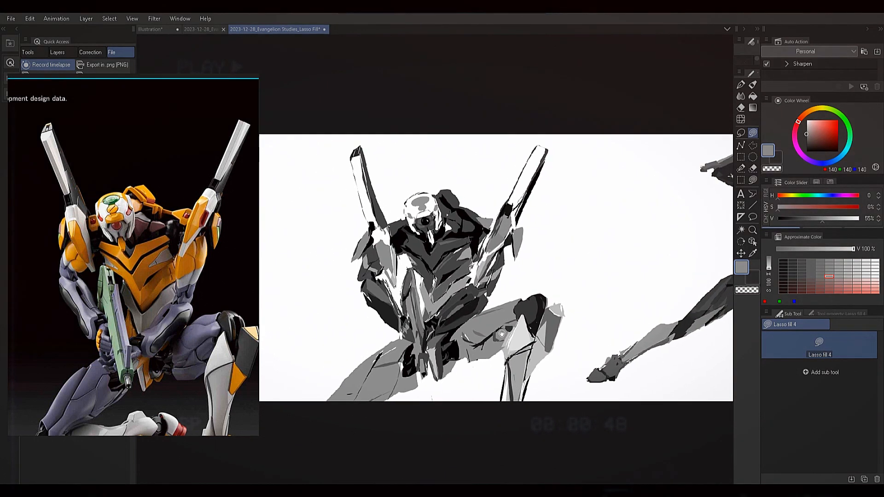
{"action": "key", "text": "h"}
{"action": "left_click_drag", "start_coordinate": [513, 367], "coordinate": [564, 365]}
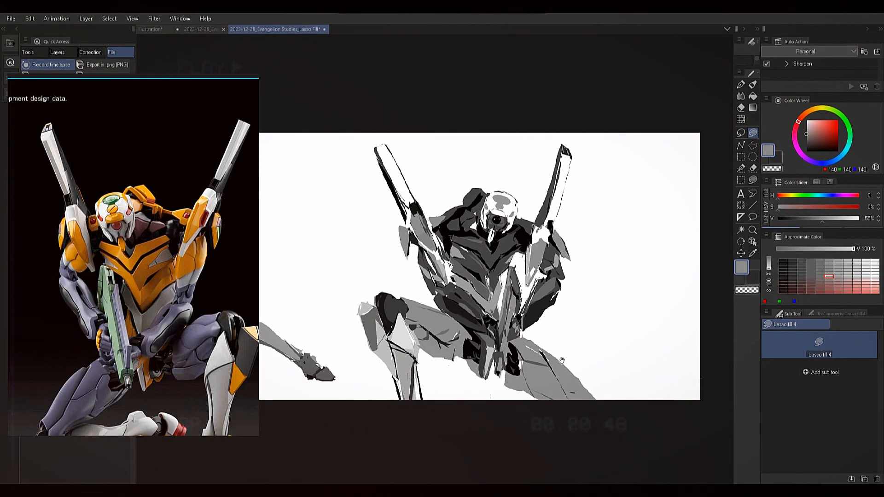
{"action": "left_click", "coordinate": [488, 199], "text": "alt"}
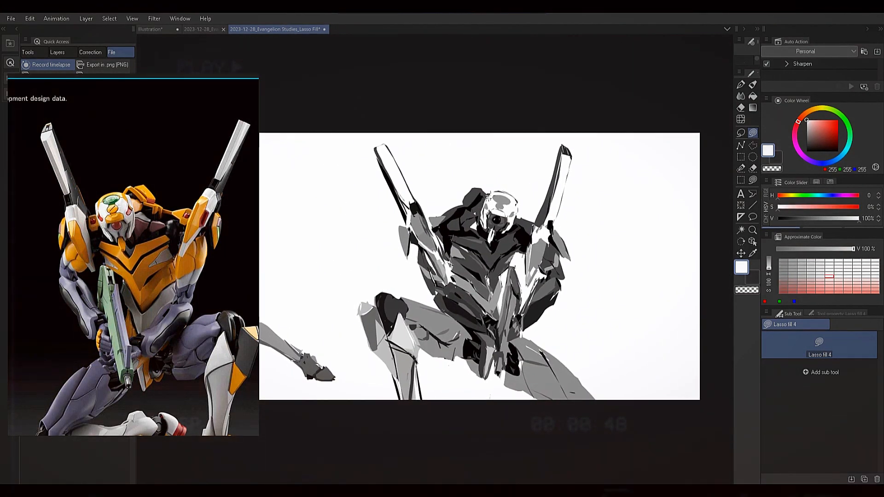
{"action": "left_click", "coordinate": [479, 202], "text": "alt"}
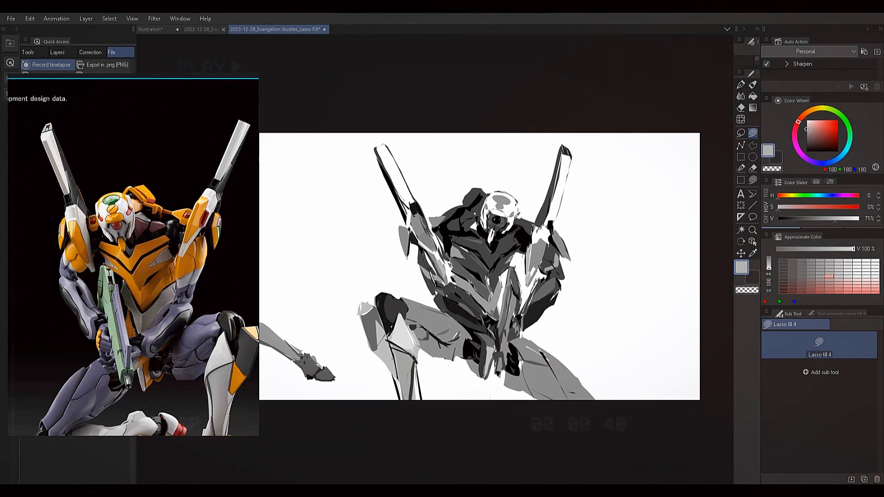
{"action": "left_click", "coordinate": [477, 200], "text": "alt"}
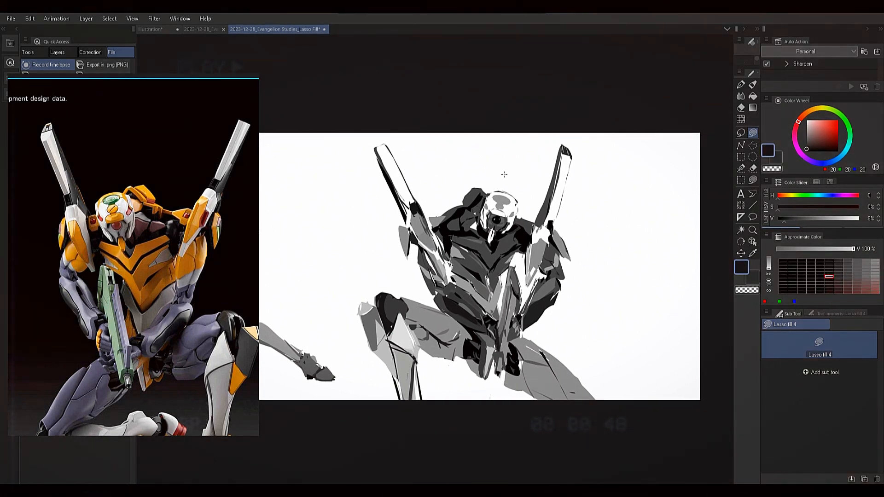
Trim the helmet's outline with 96% grey, white and black fills, and restore the canvas orientation.
{"action": "left_click", "coordinate": [544, 139], "text": "alt"}
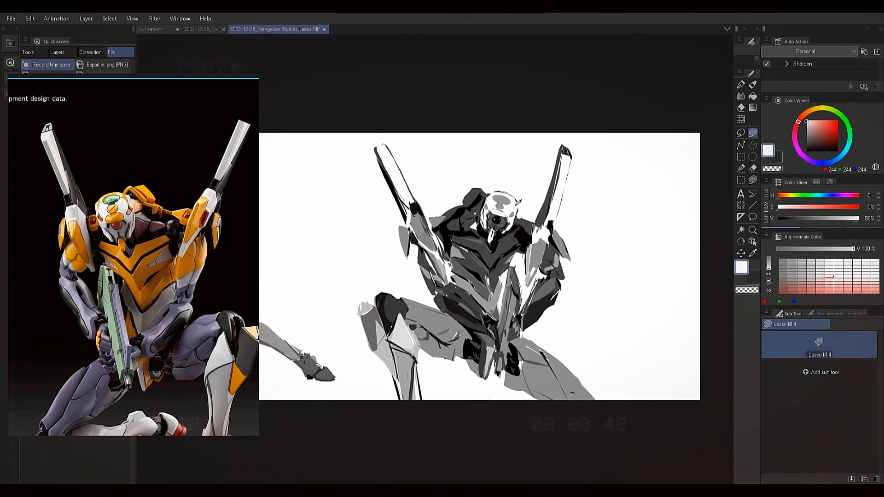
{"action": "left_click", "coordinate": [489, 193], "text": "alt"}
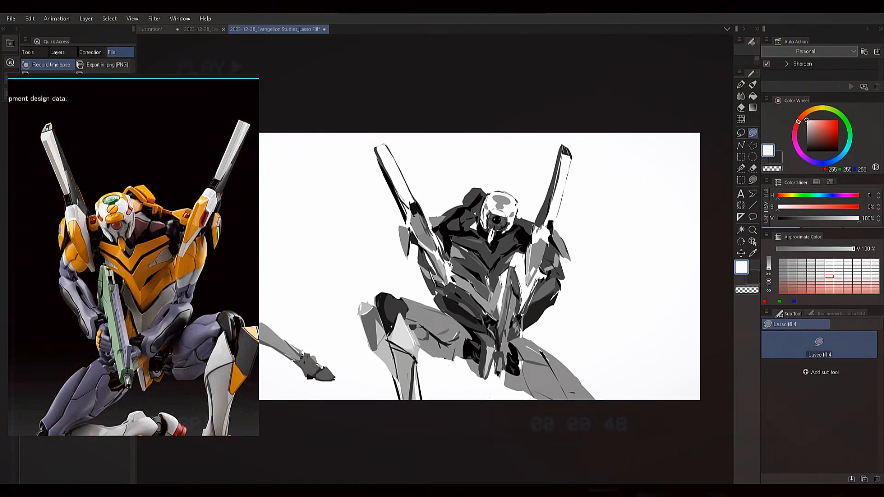
{"action": "left_click", "coordinate": [496, 220], "text": "alt"}
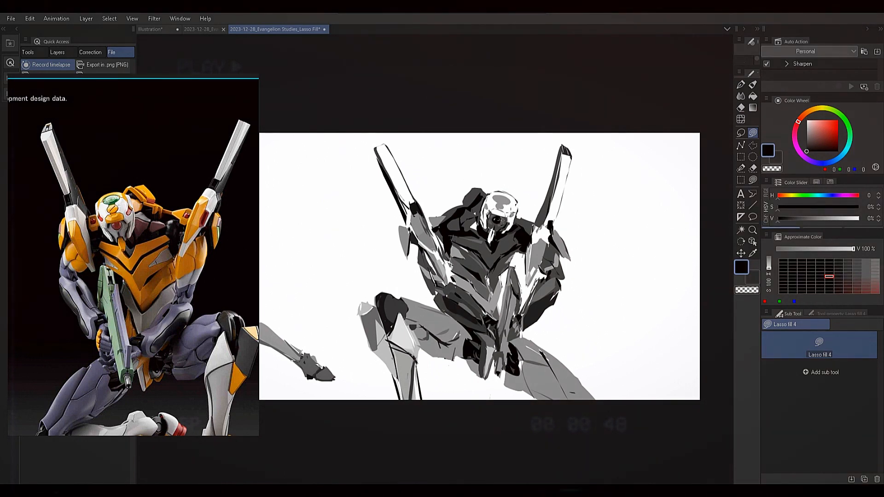
{"action": "key", "text": "h"}
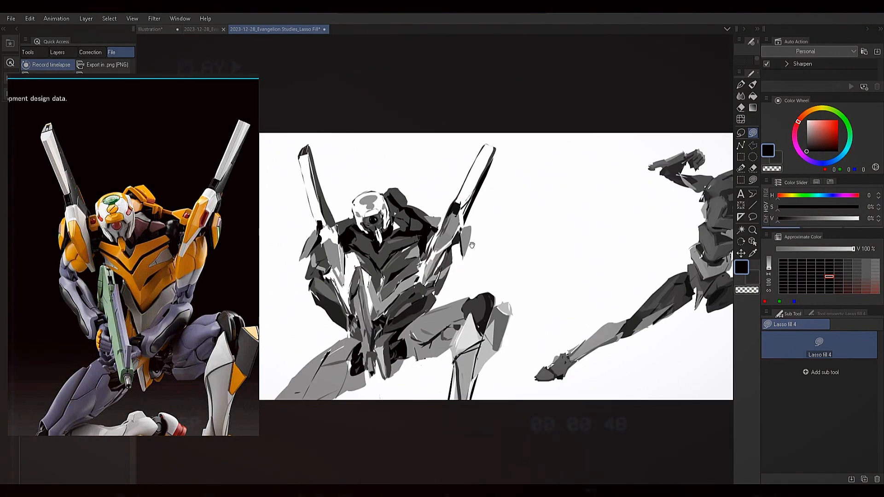
Rework the helmet's face around the eye with lasso fills in 33% grey, 26% grey and black.
{"action": "left_click_drag", "start_coordinate": [472, 245], "coordinate": [539, 229]}
{"action": "left_click", "coordinate": [437, 205], "text": "alt"}
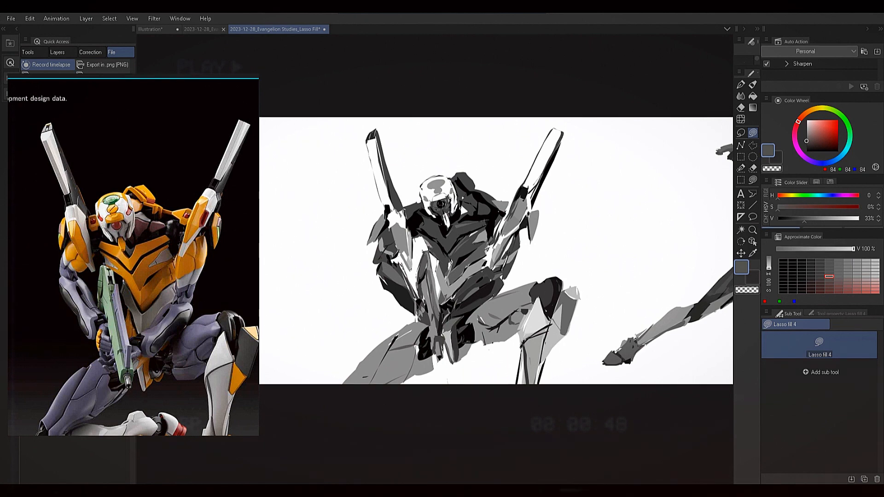
{"action": "left_click", "coordinate": [441, 204], "text": "alt"}
{"action": "left_click", "coordinate": [435, 203], "text": "alt"}
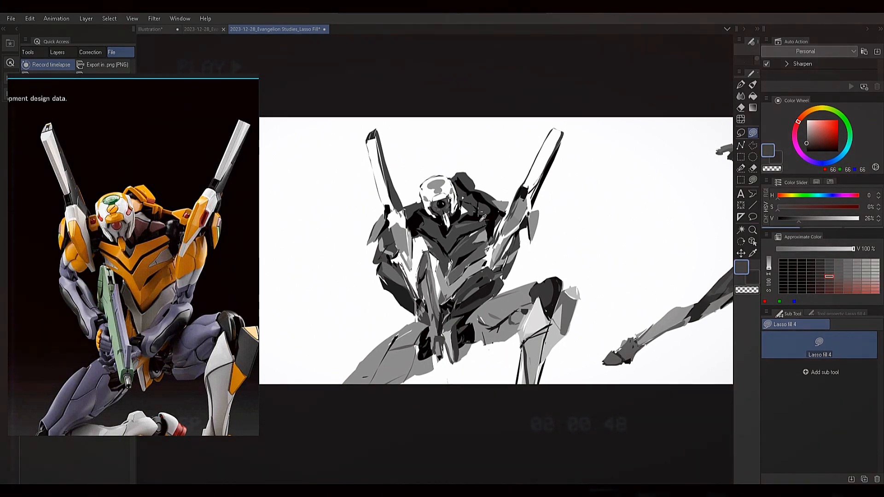
{"action": "left_click", "coordinate": [416, 206], "text": "alt"}
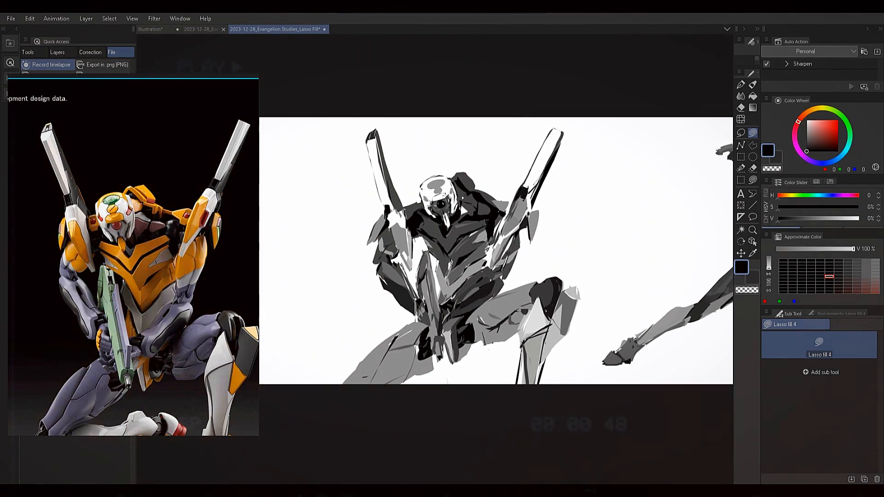
{"action": "left_click_drag", "start_coordinate": [445, 196], "coordinate": [447, 198]}
Clean up the lower edge of the raised leg's shin with white, and sample 74% grey for the other thigh.
{"action": "mouse_move", "coordinate": [528, 244]}
{"action": "left_mouse_down"}
{"action": "mouse_move", "coordinate": [544, 271]}
{"action": "mouse_move", "coordinate": [539, 254]}
{"action": "left_mouse_up"}
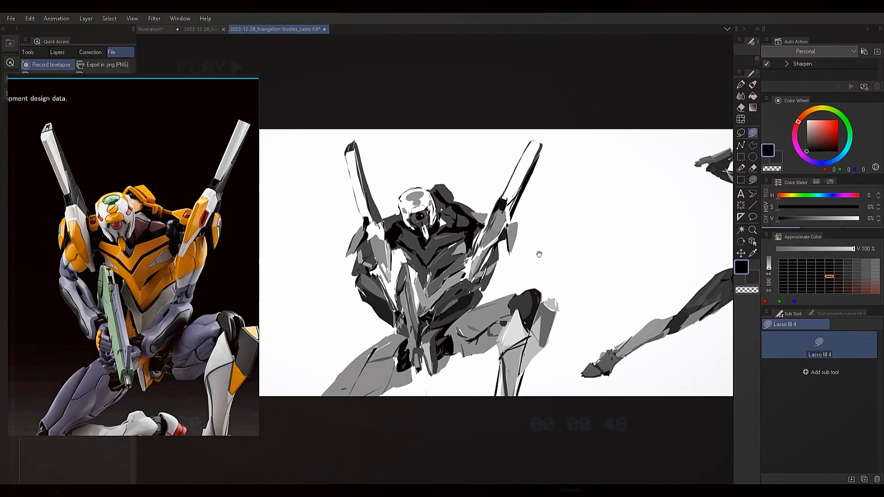
{"action": "left_click", "coordinate": [507, 353], "text": "alt"}
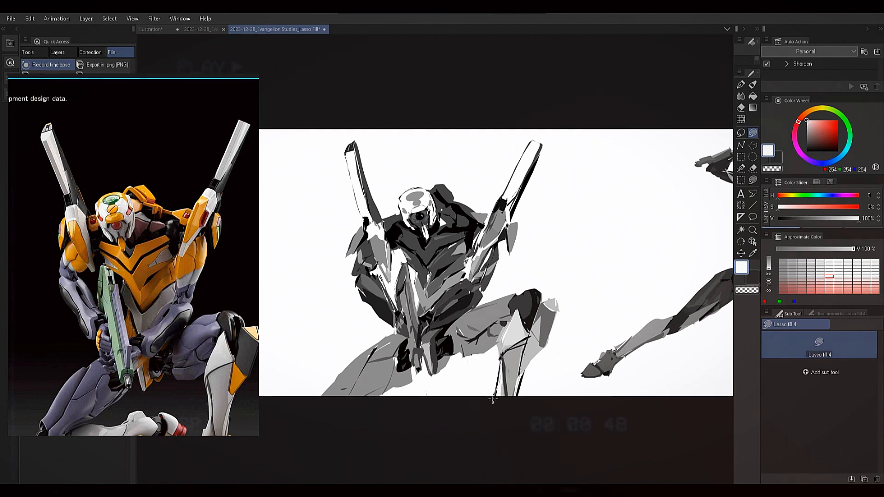
{"action": "left_click", "coordinate": [404, 373], "text": "alt"}
{"action": "left_click", "coordinate": [401, 380], "text": "alt"}
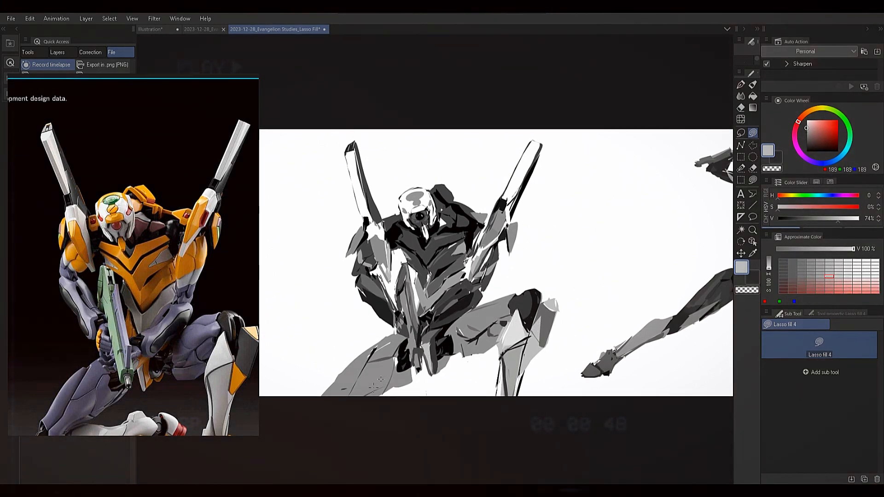